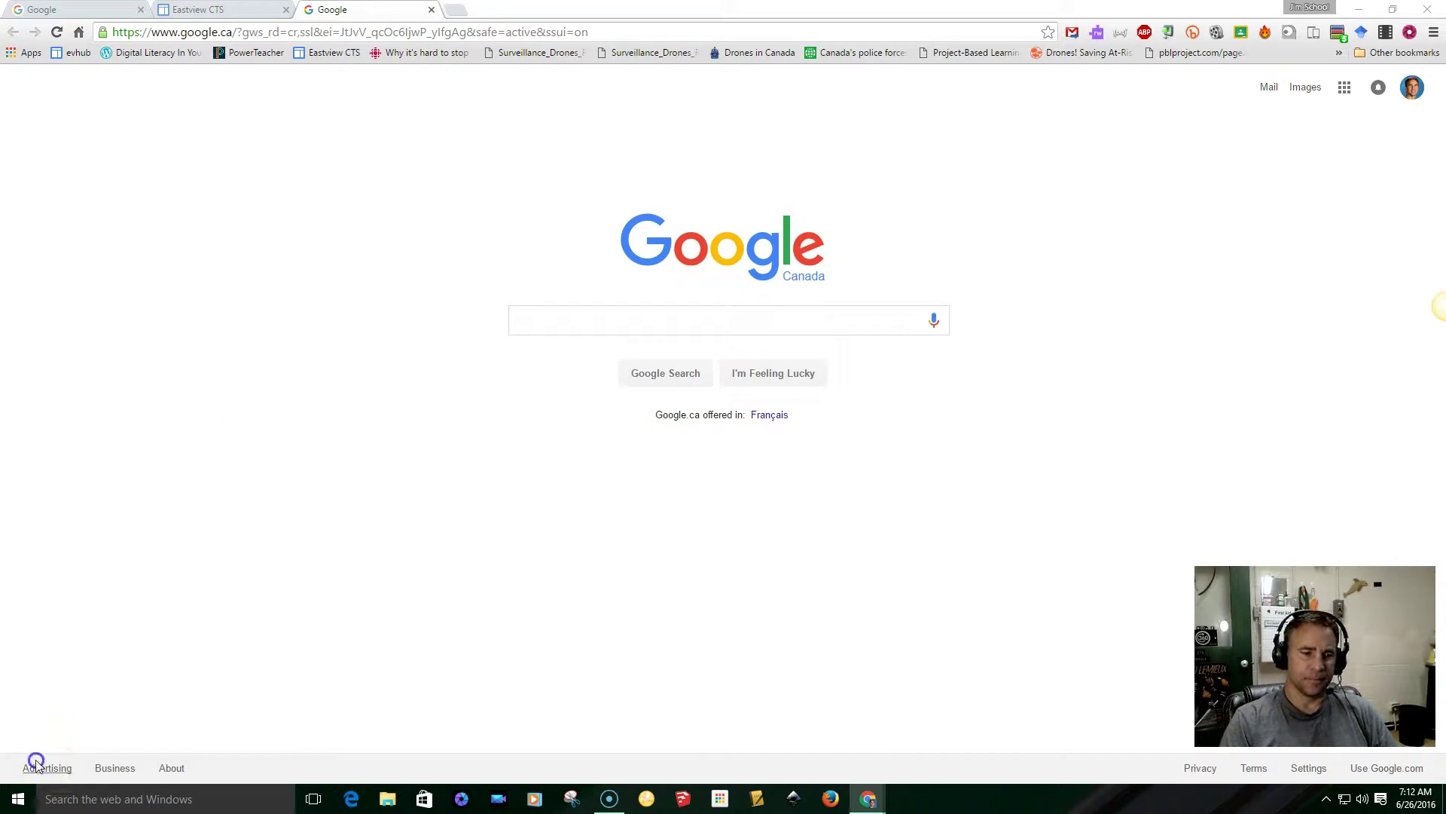
Step: Open Google Docs from the Google home page
click(36, 759)
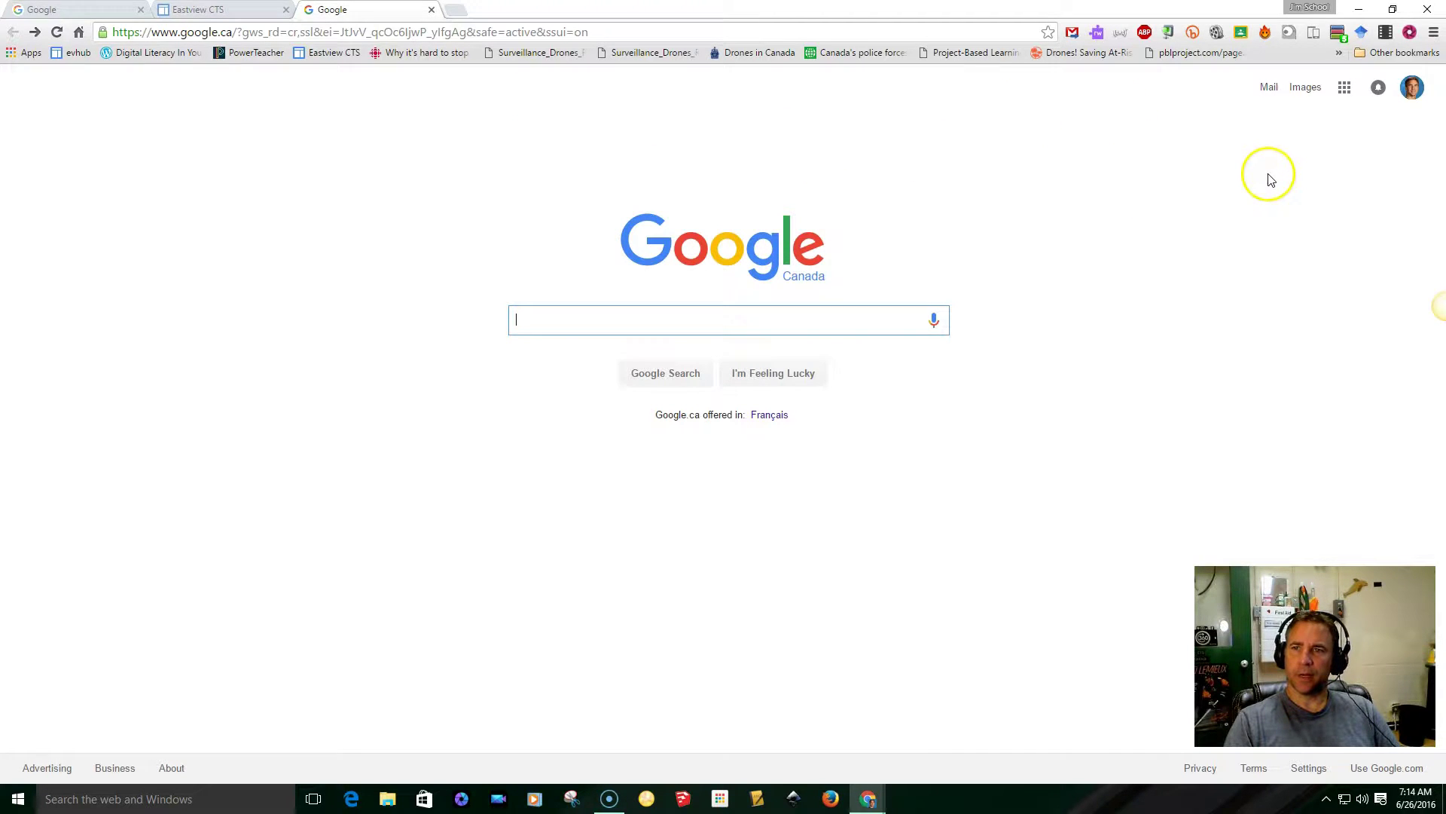
click(1346, 89)
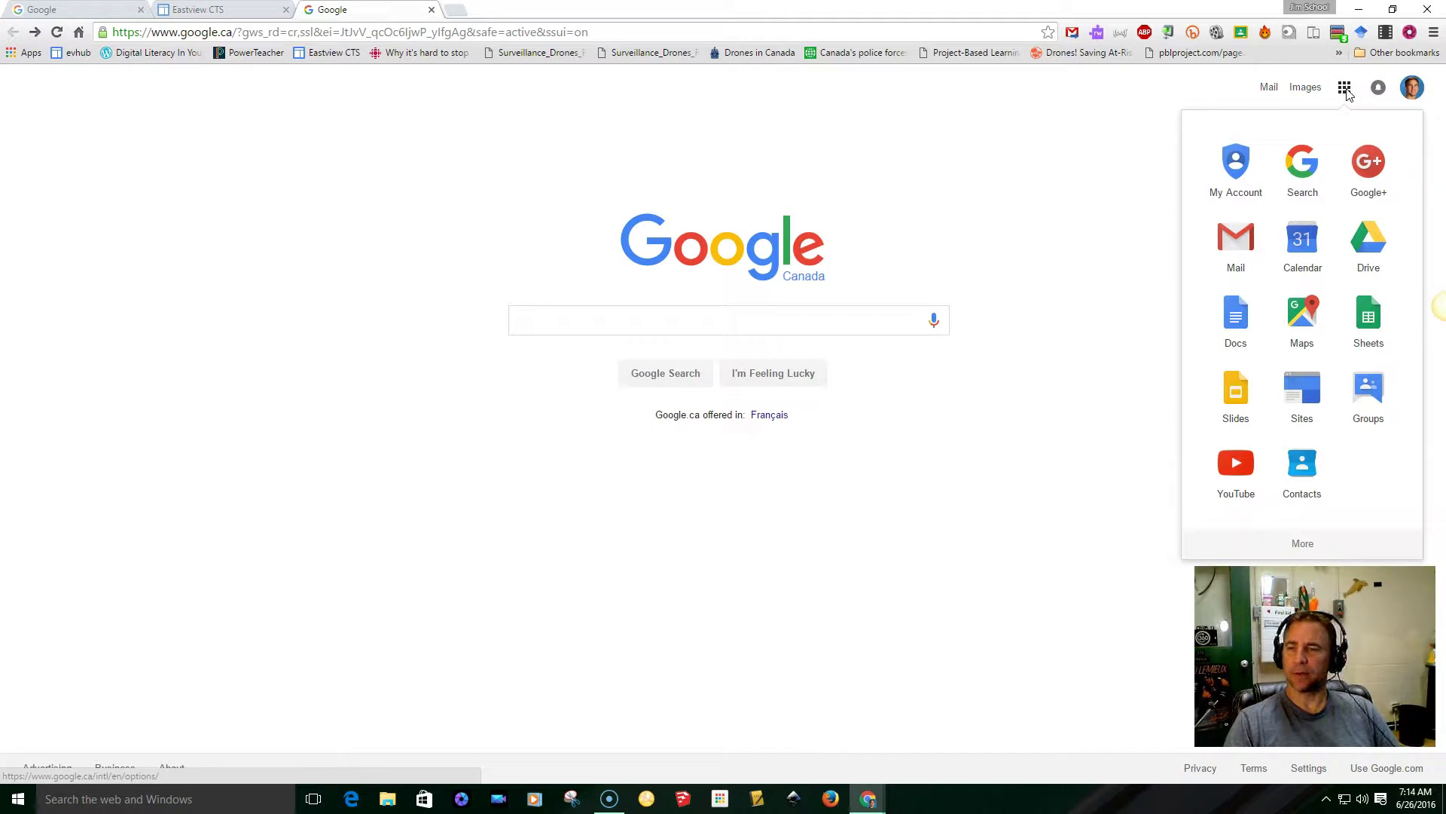
click(1245, 320)
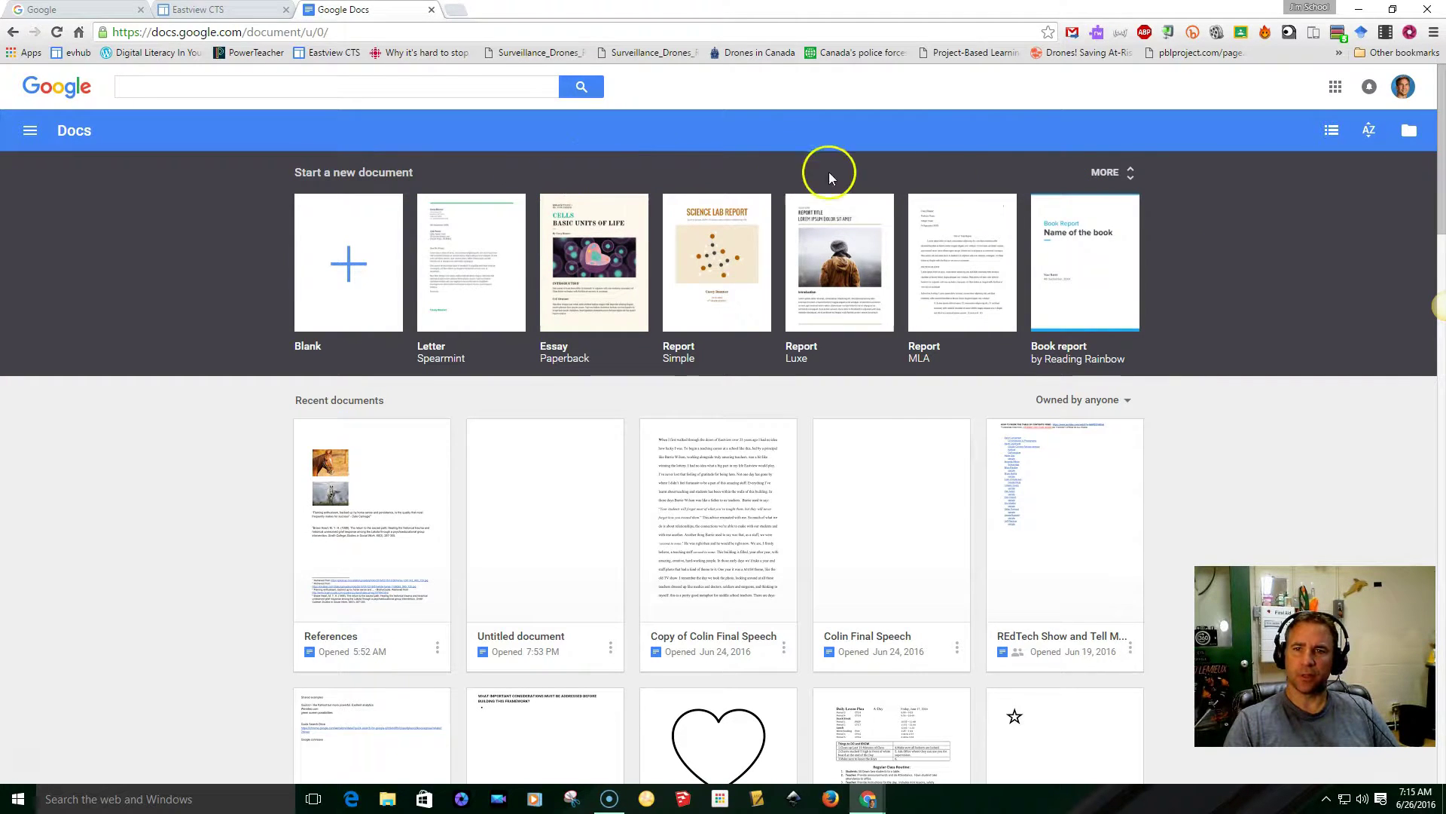
Step: Create a blank document from the full template gallery and close its Research pane
click(1130, 173)
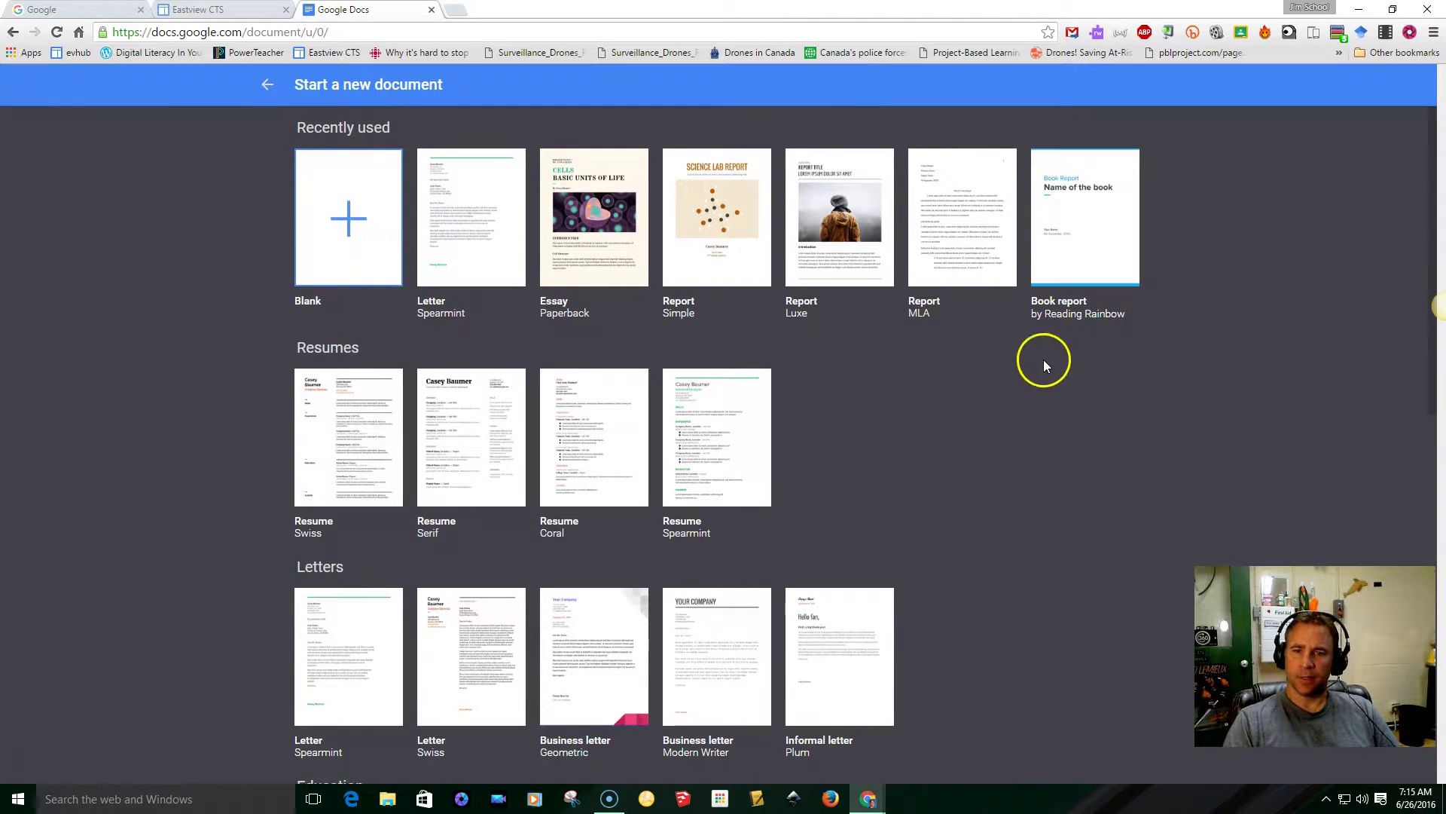
scroll(1036, 458, down, 7)
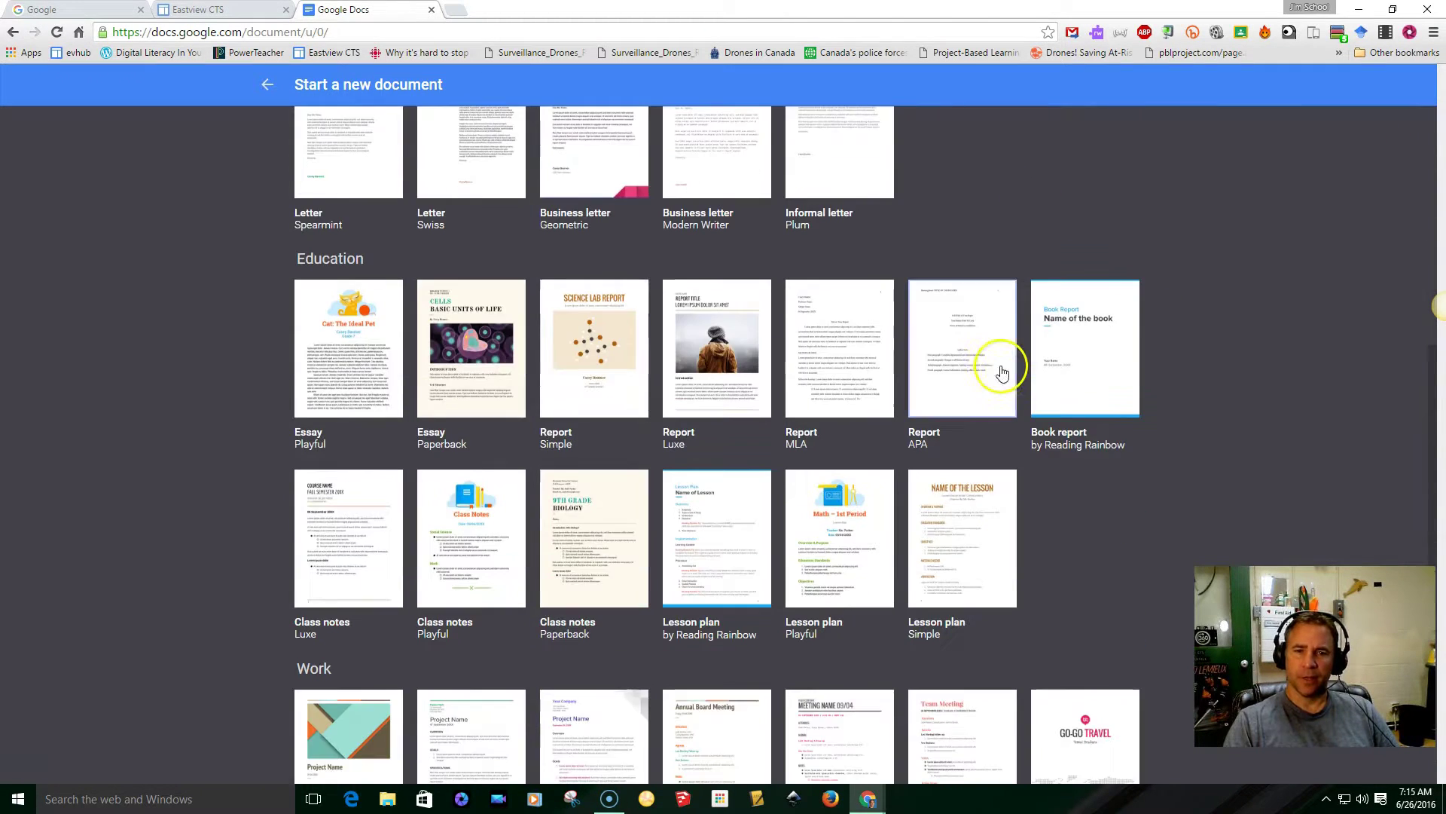
scroll(1101, 512, down, 4)
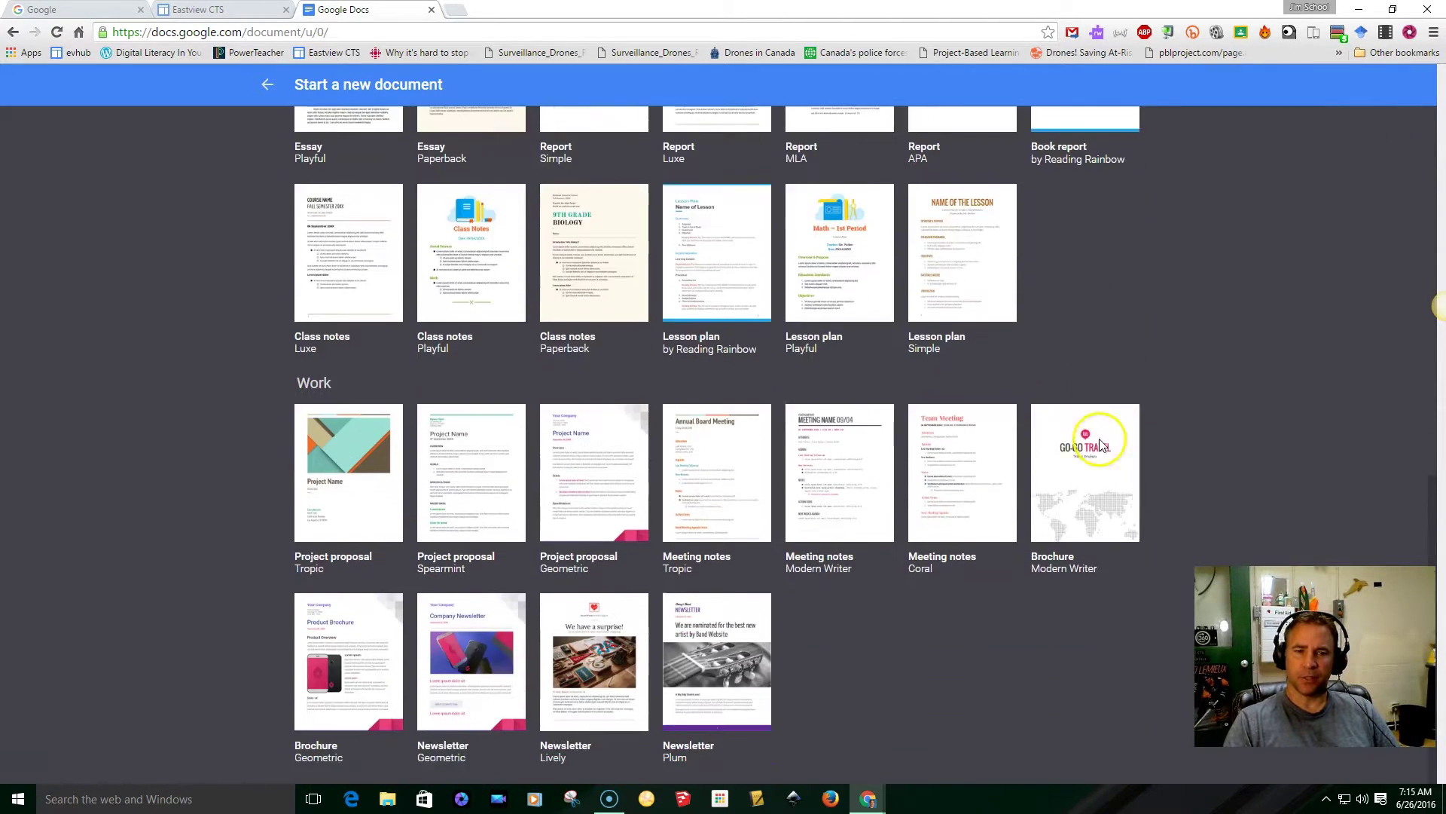
scroll(1041, 661, up, 11)
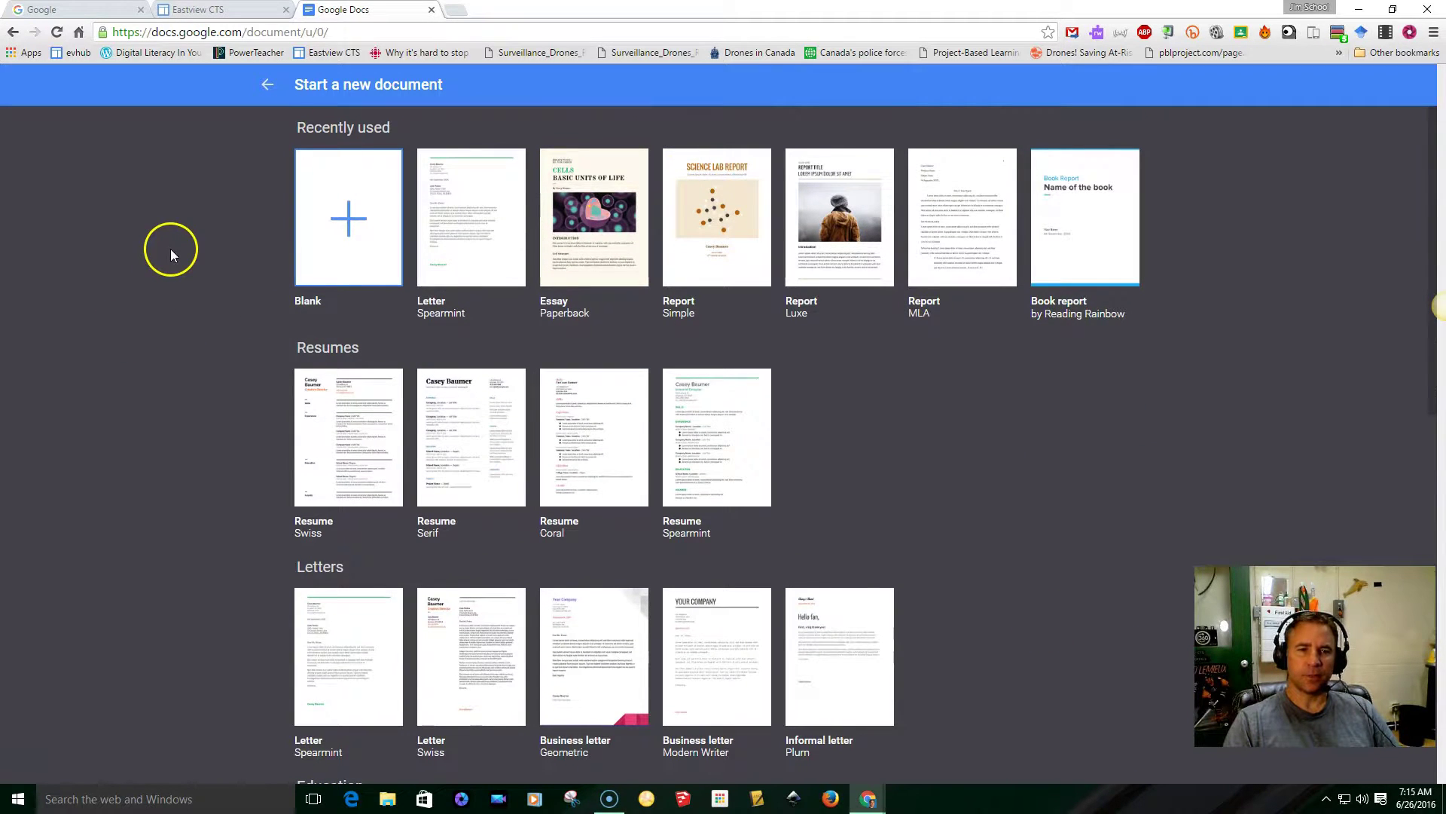
click(345, 223)
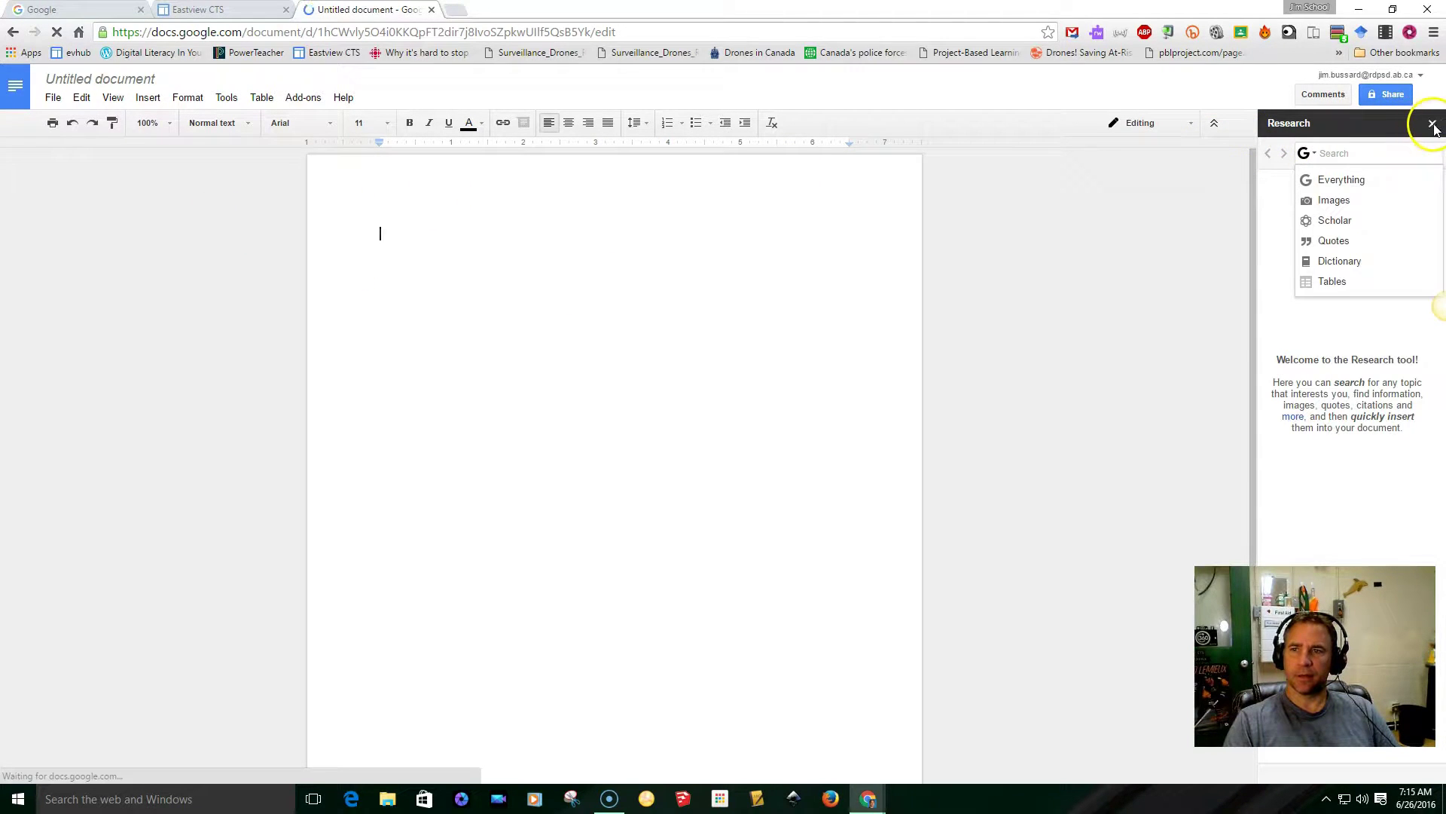
click(1434, 125)
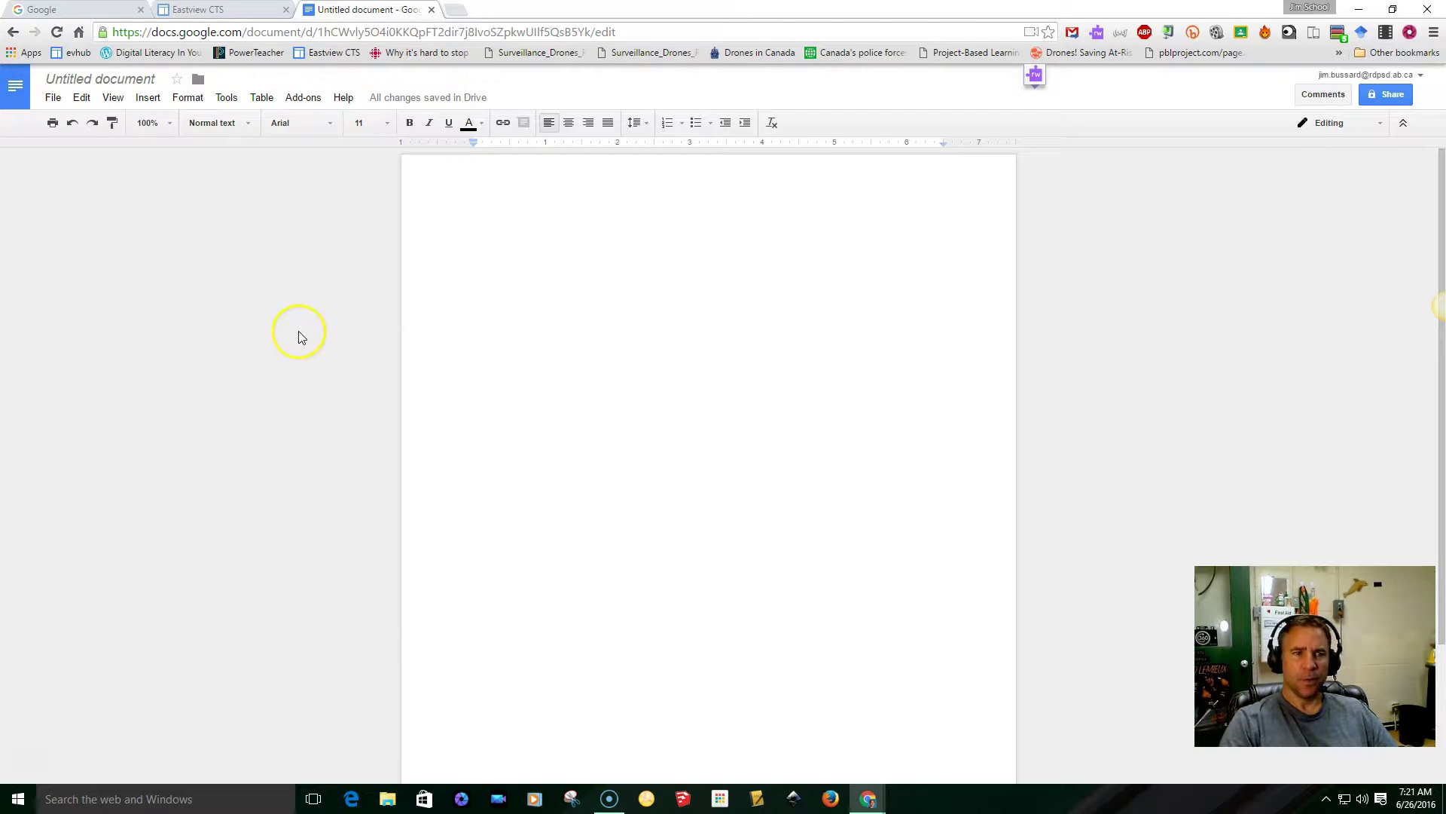
Step: Dictate "The horse ran very fast and jumped over the fence." into the document with voice typing, and close the voice typing tool
click(485, 297)
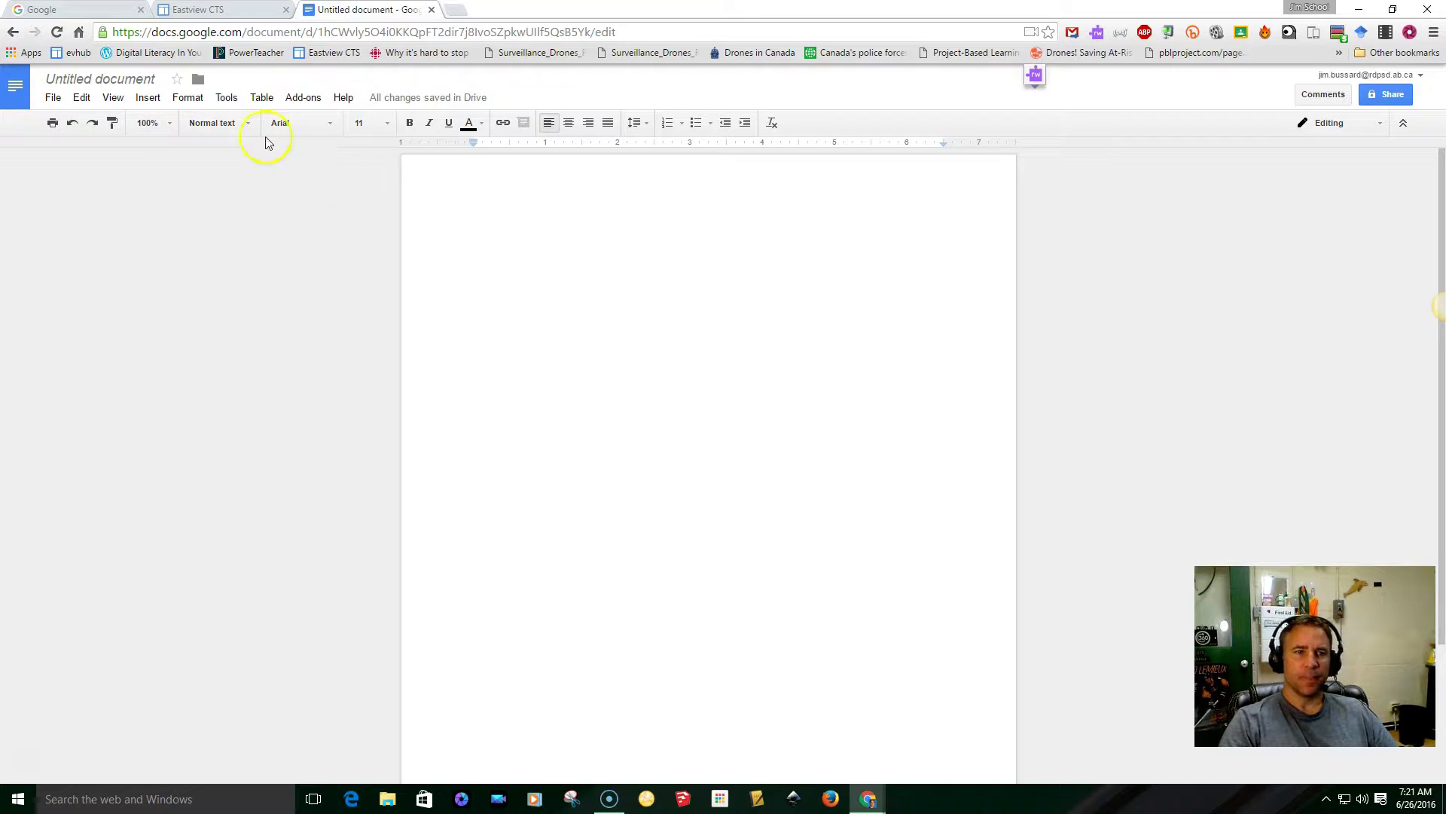
click(227, 99)
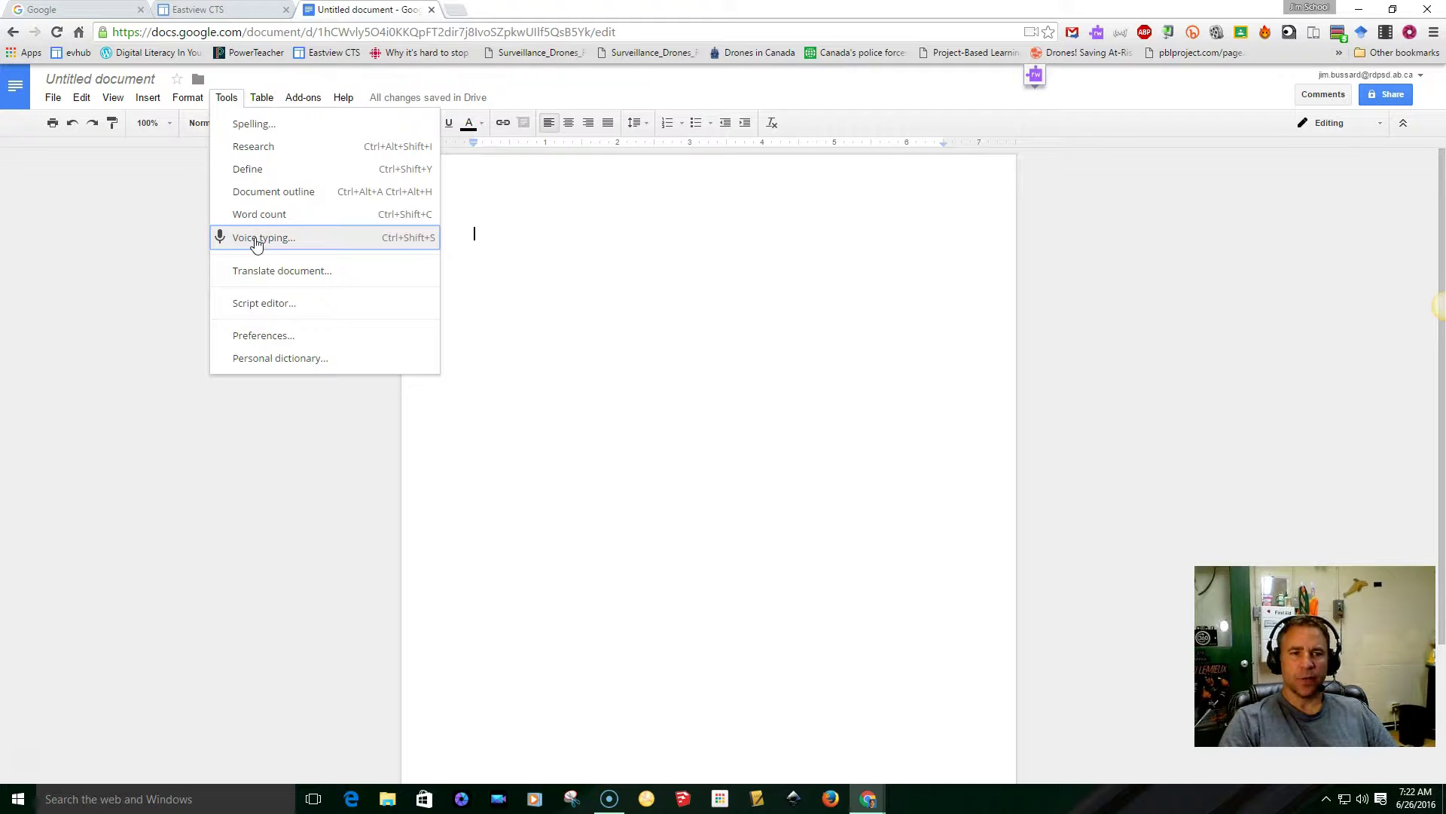
click(257, 238)
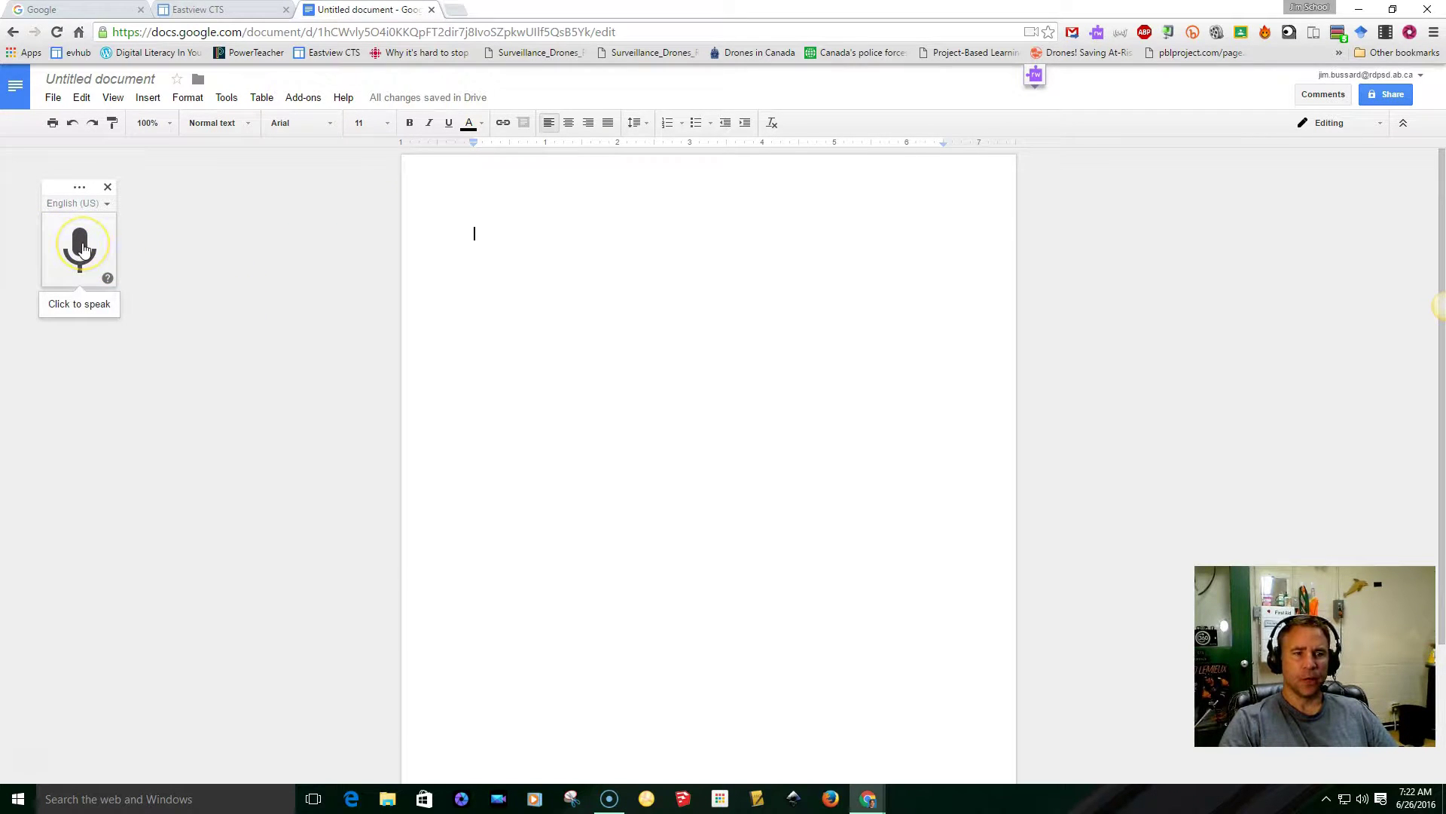
click(83, 250)
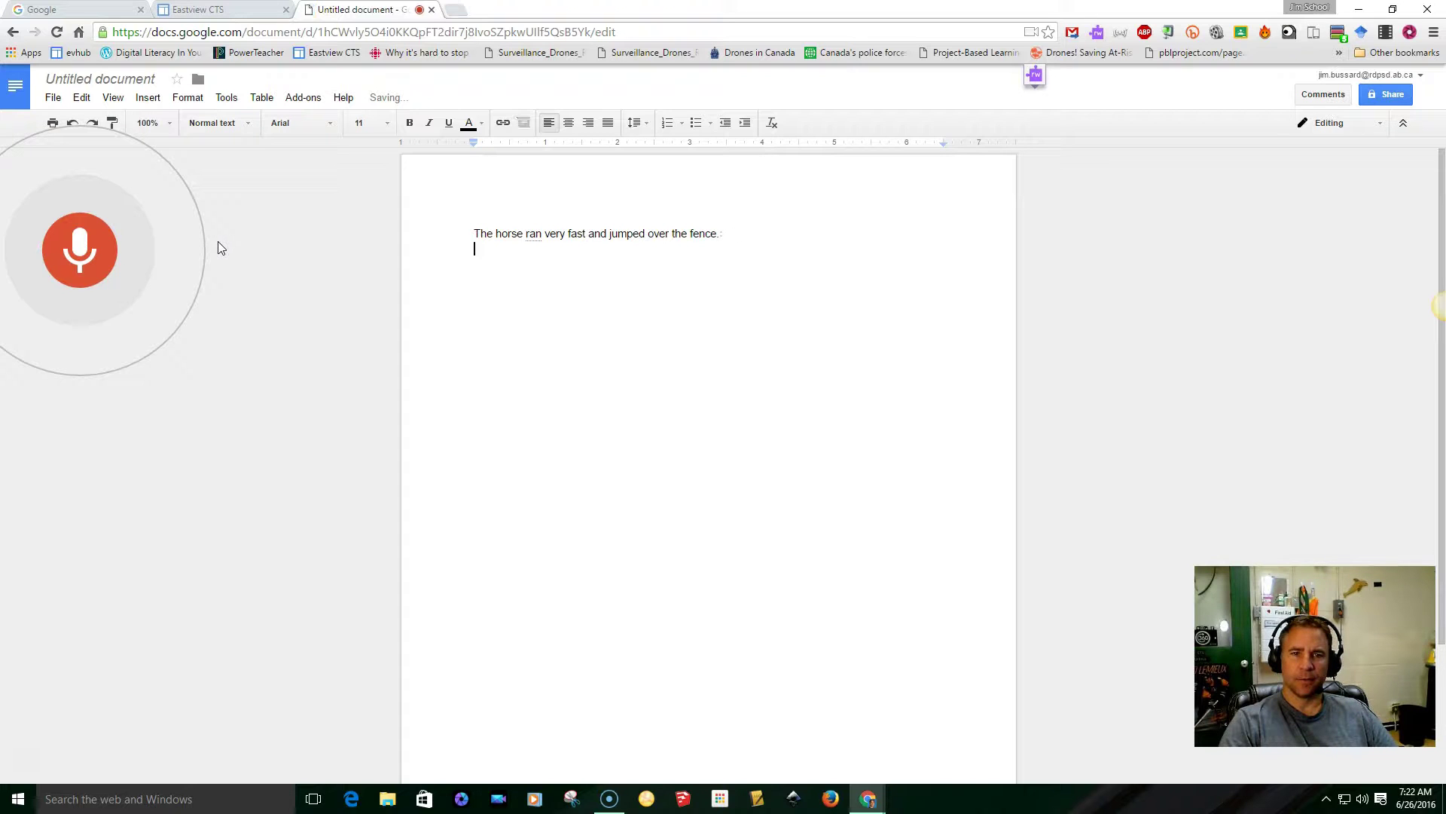
click(226, 98)
click(227, 98)
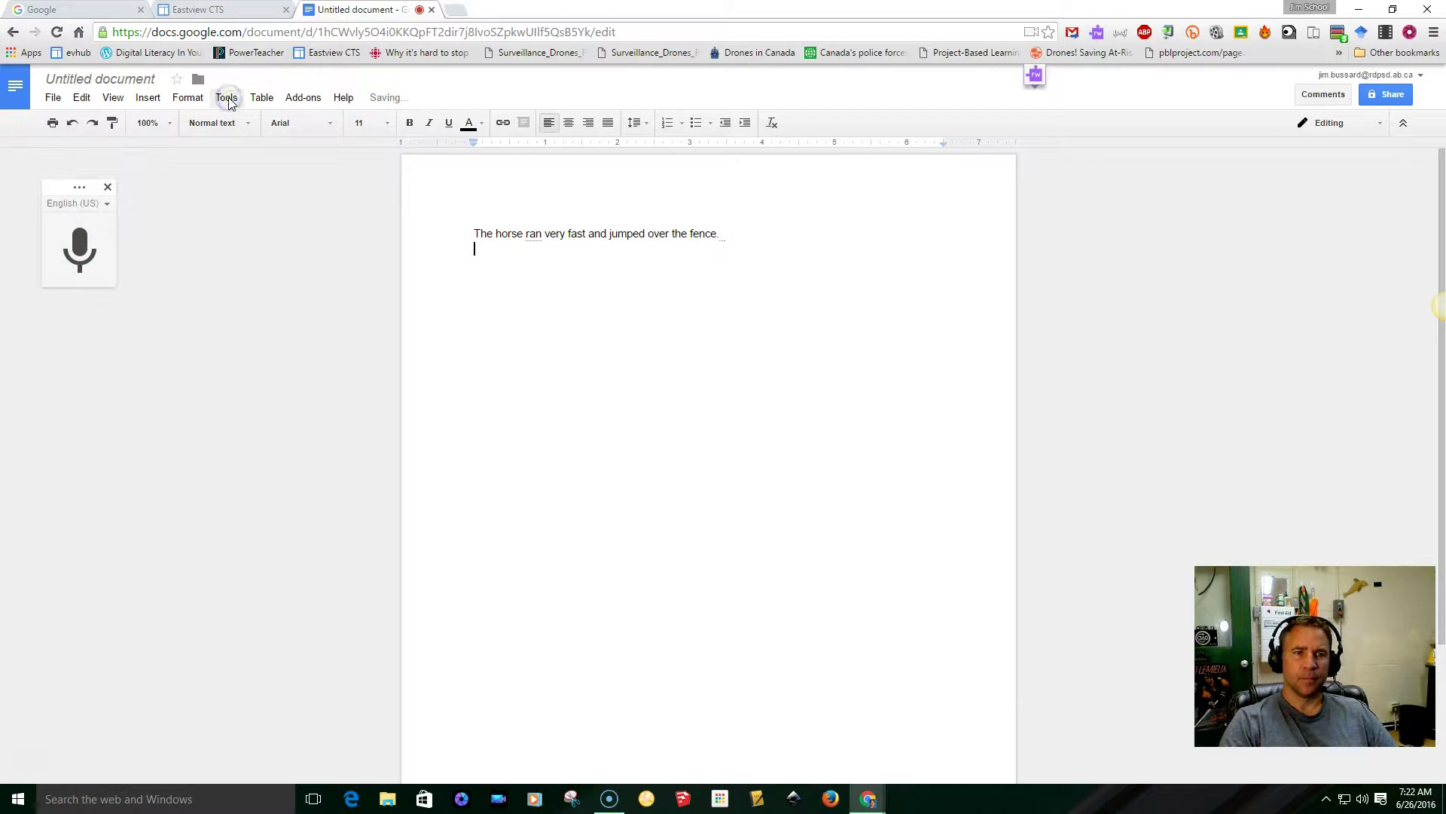
click(108, 186)
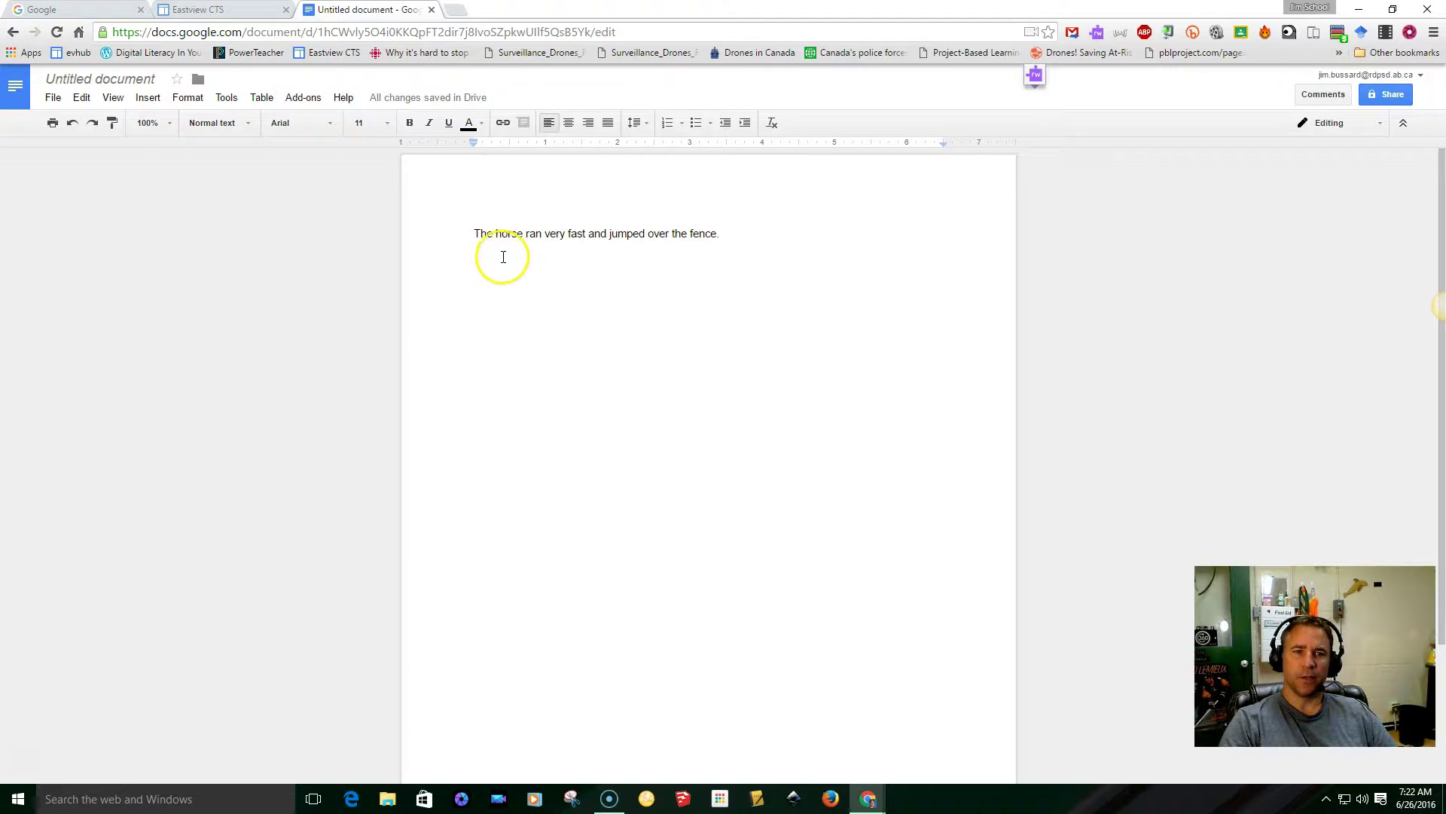
click(221, 101)
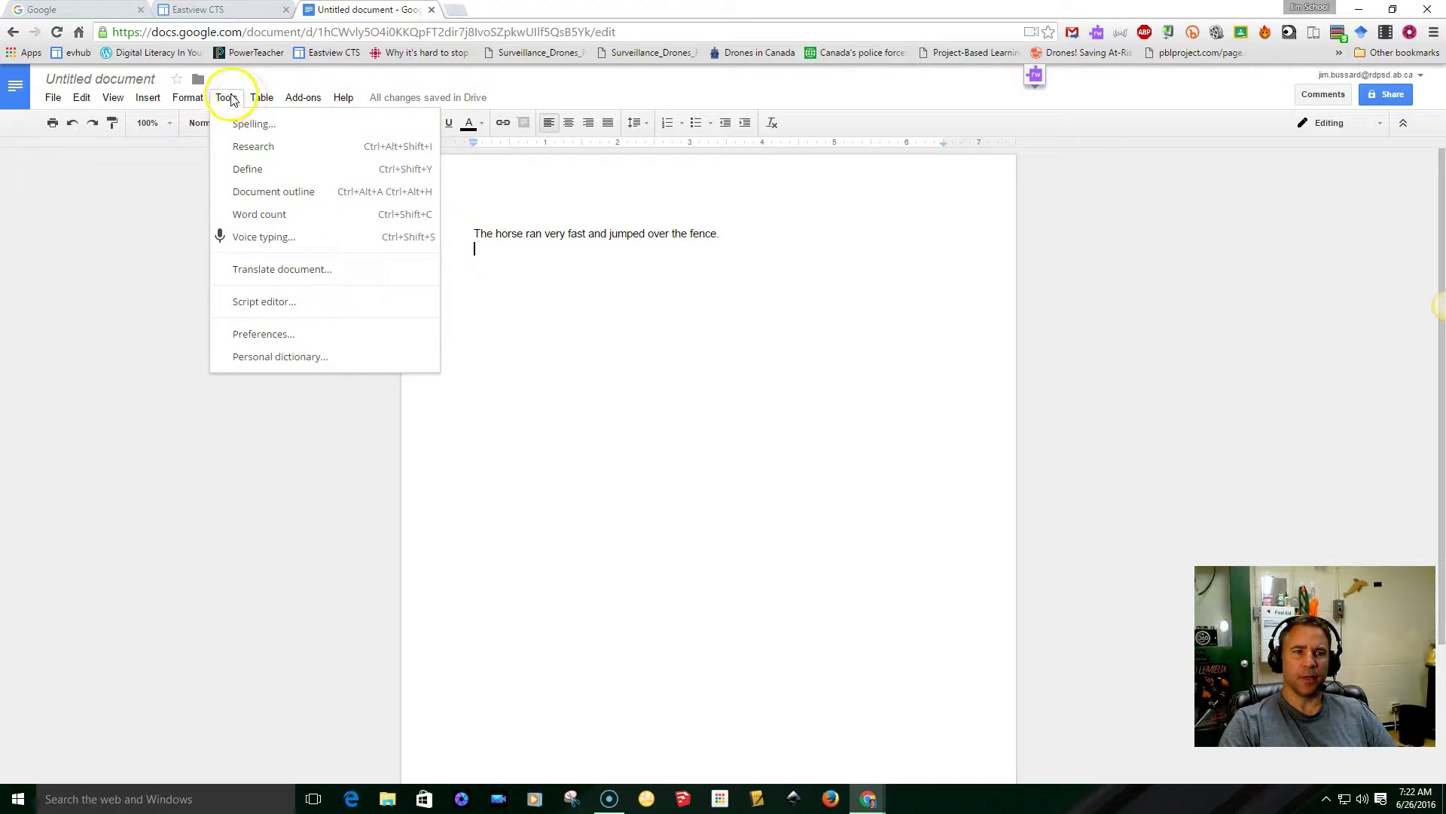
click(229, 100)
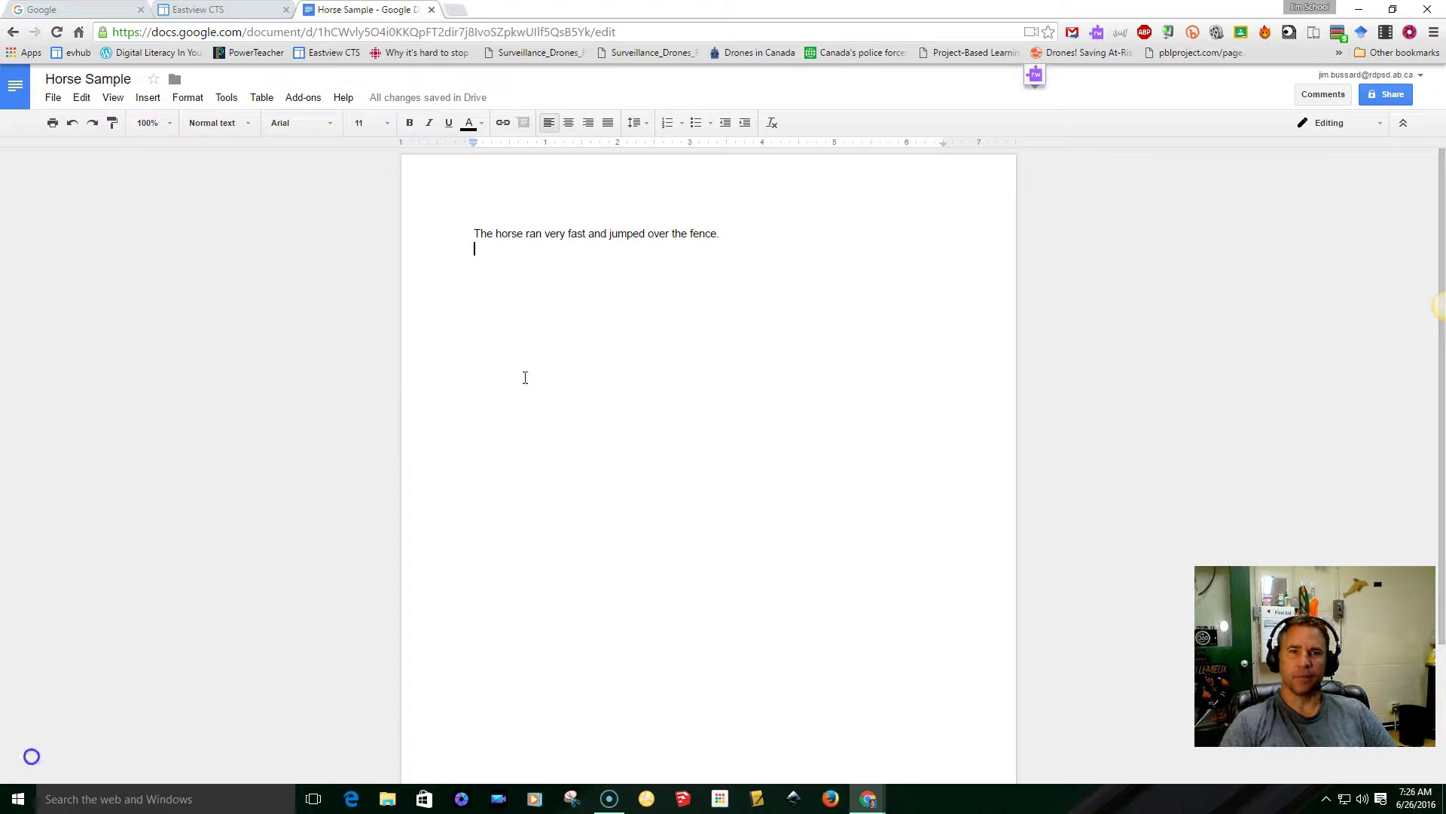
click(554, 365)
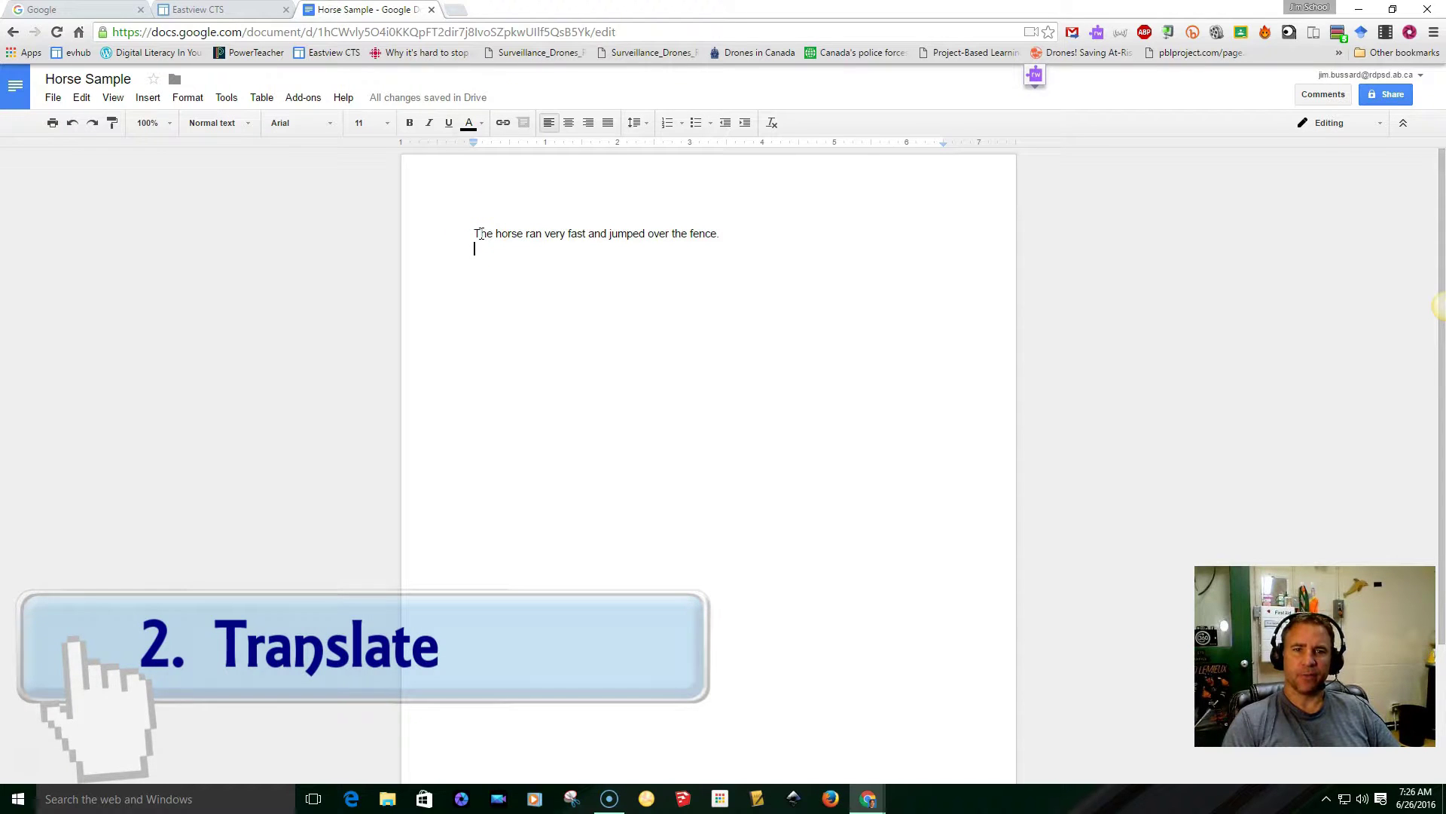
Step: Select the horse sentence and create a translated copy of the document in French, keeping the suggested title
click(486, 234)
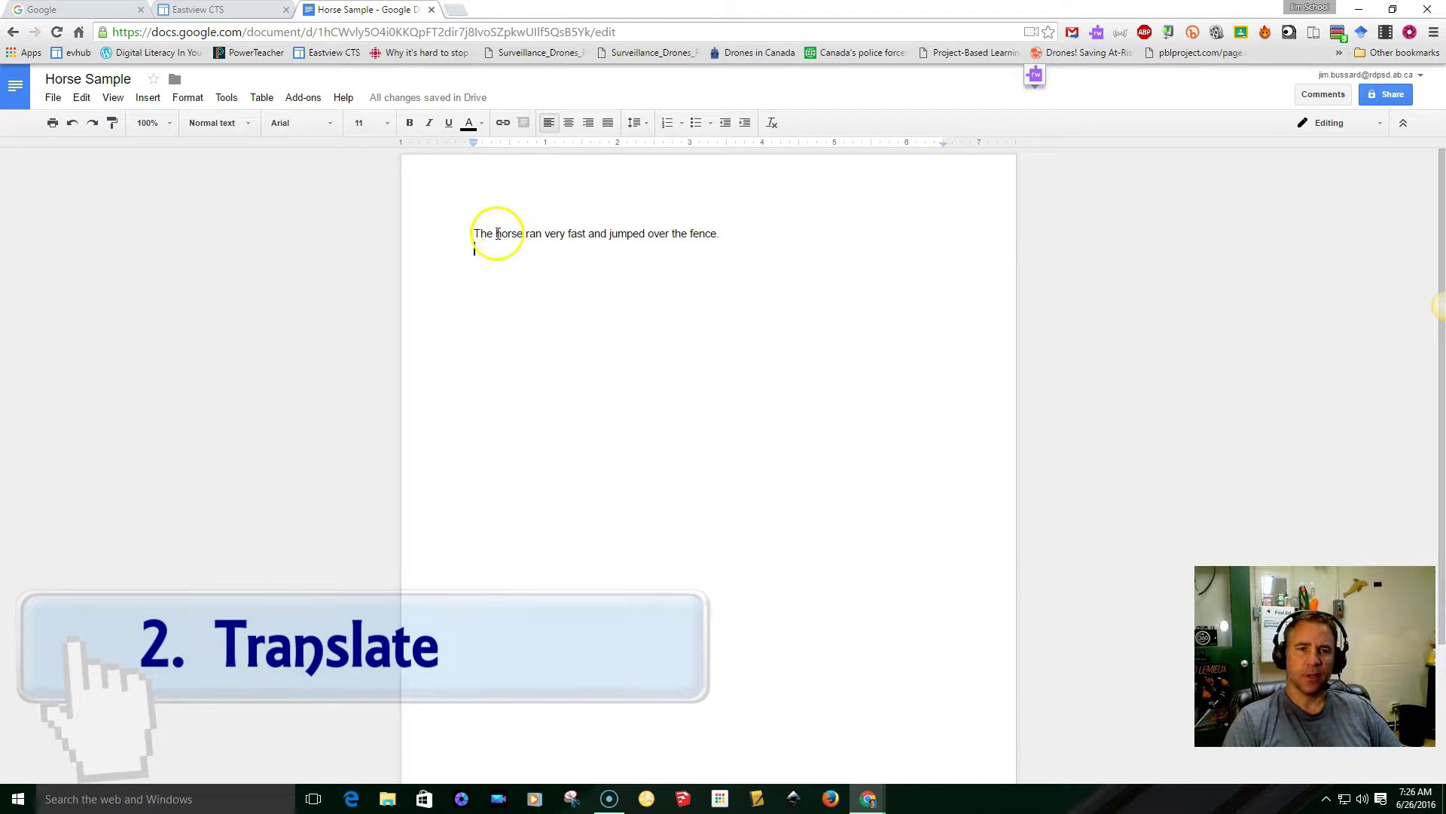
drag(474, 234, 720, 233)
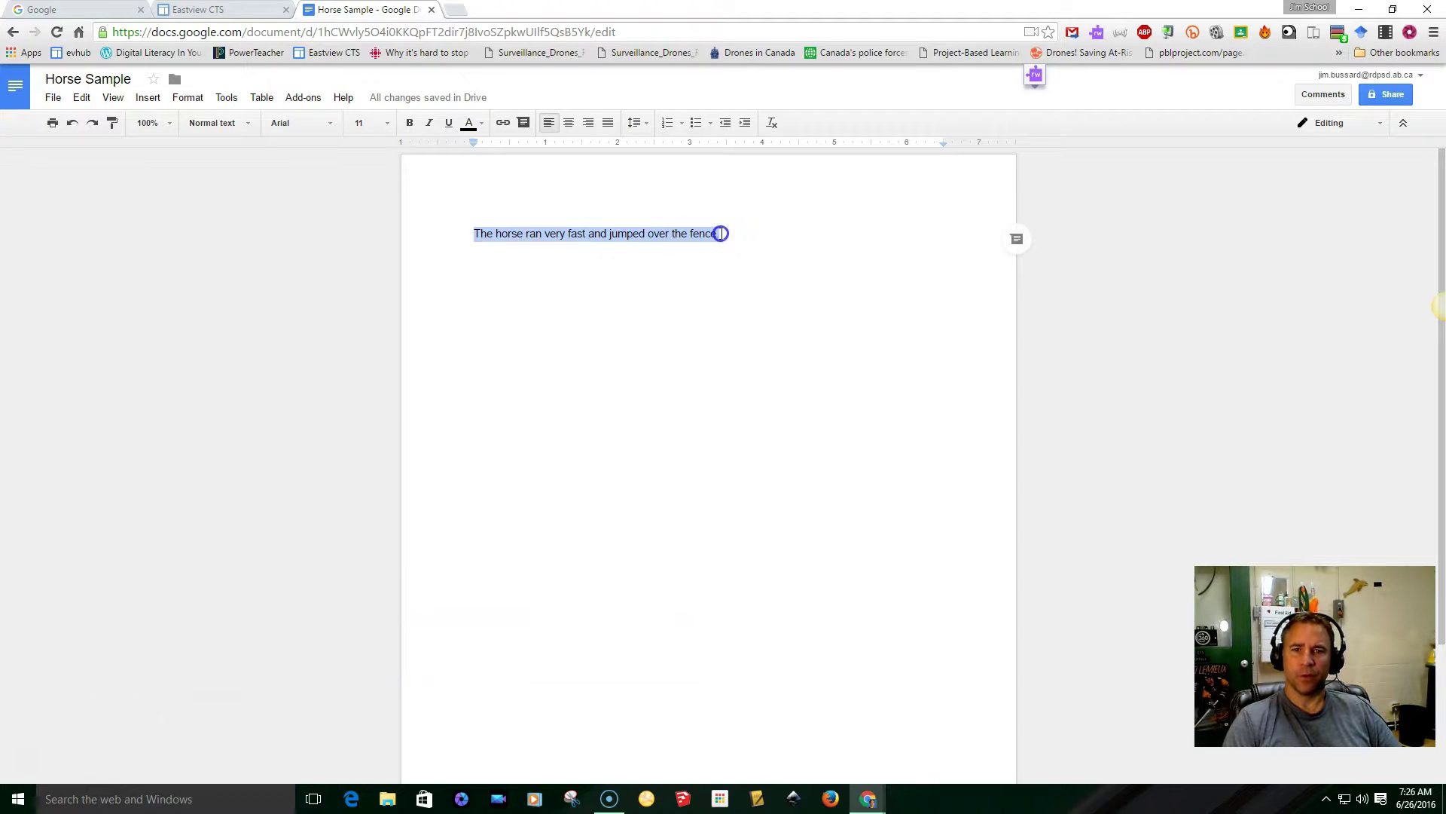
click(225, 98)
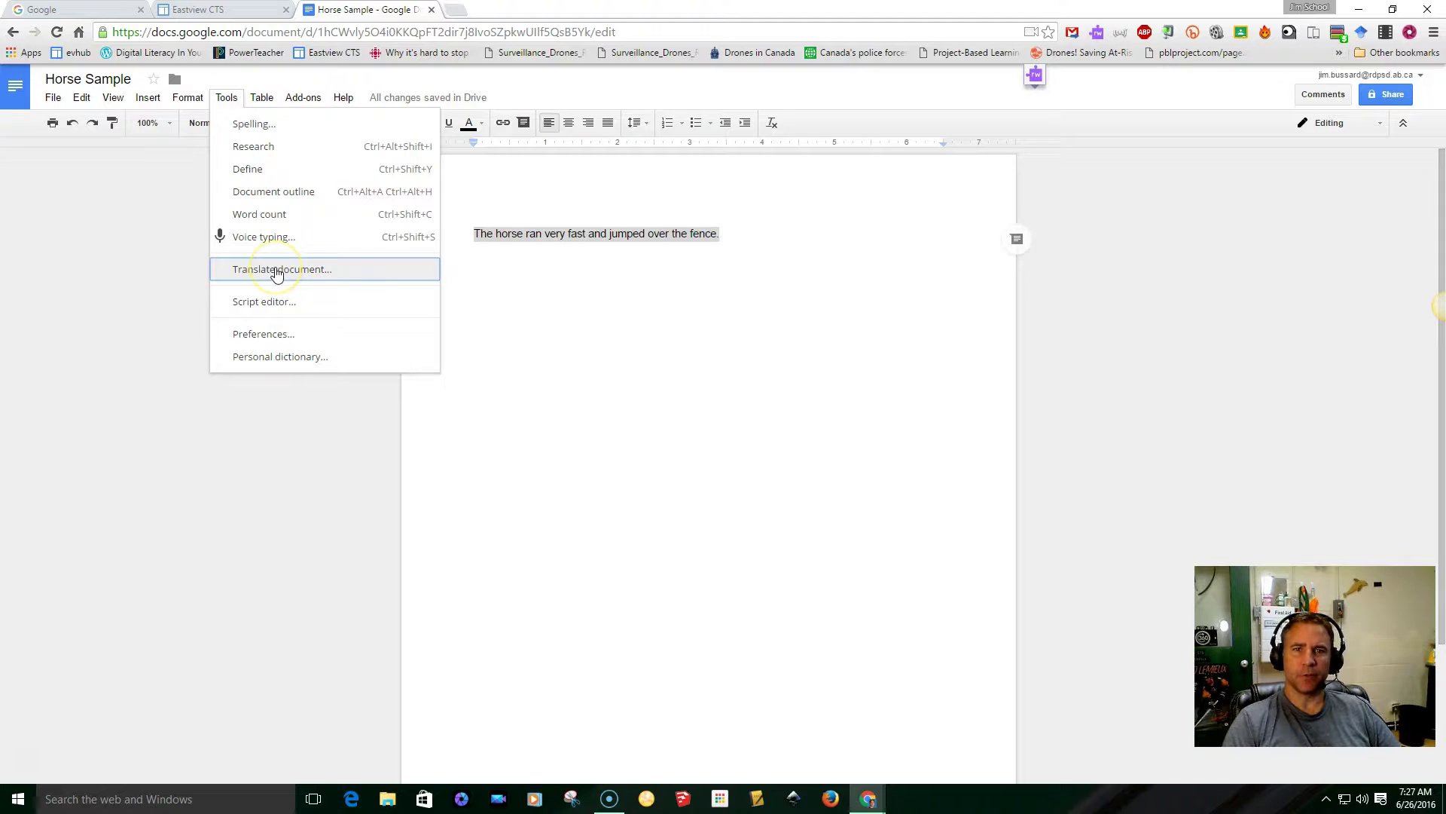
click(277, 271)
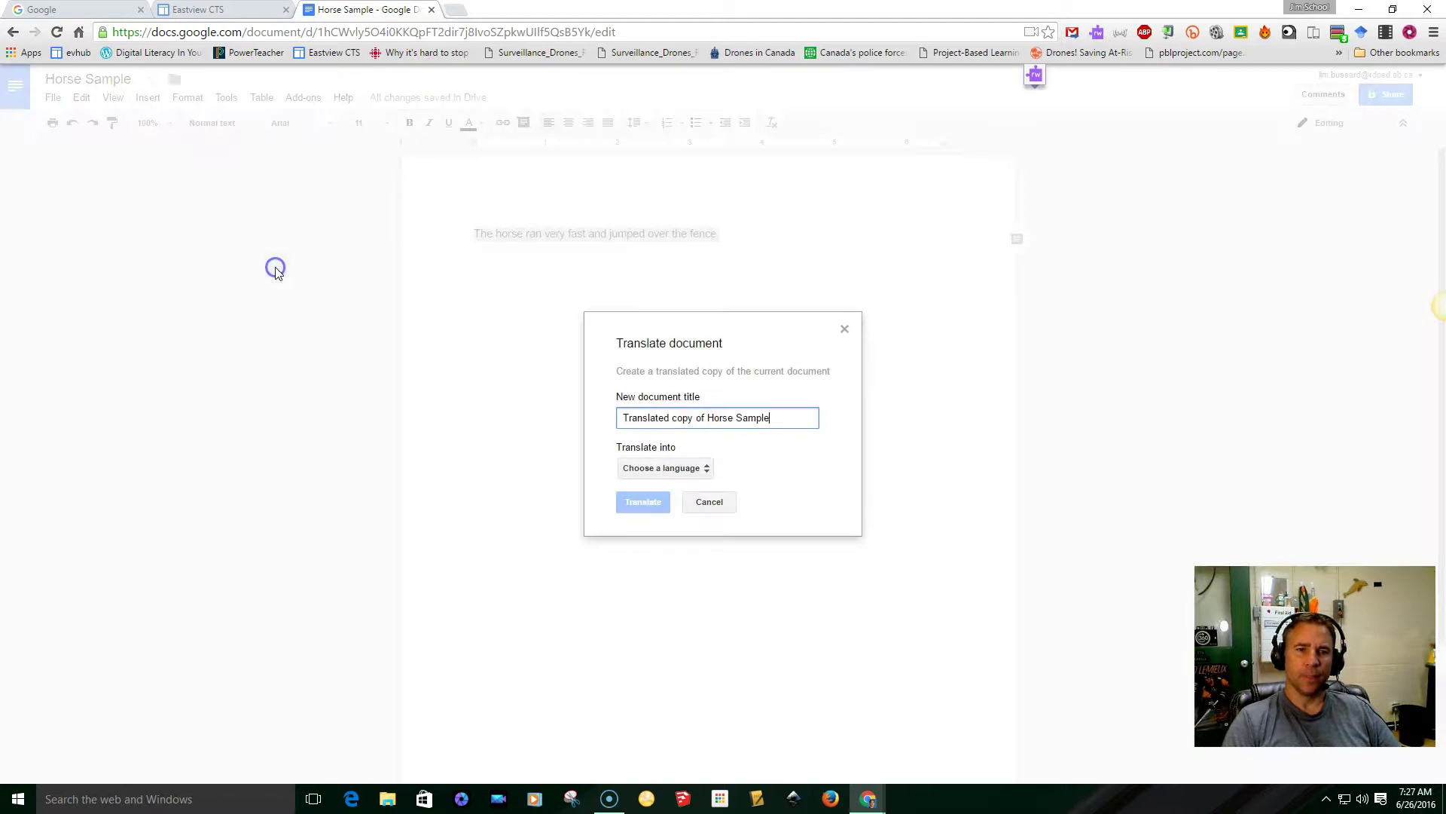
click(773, 418)
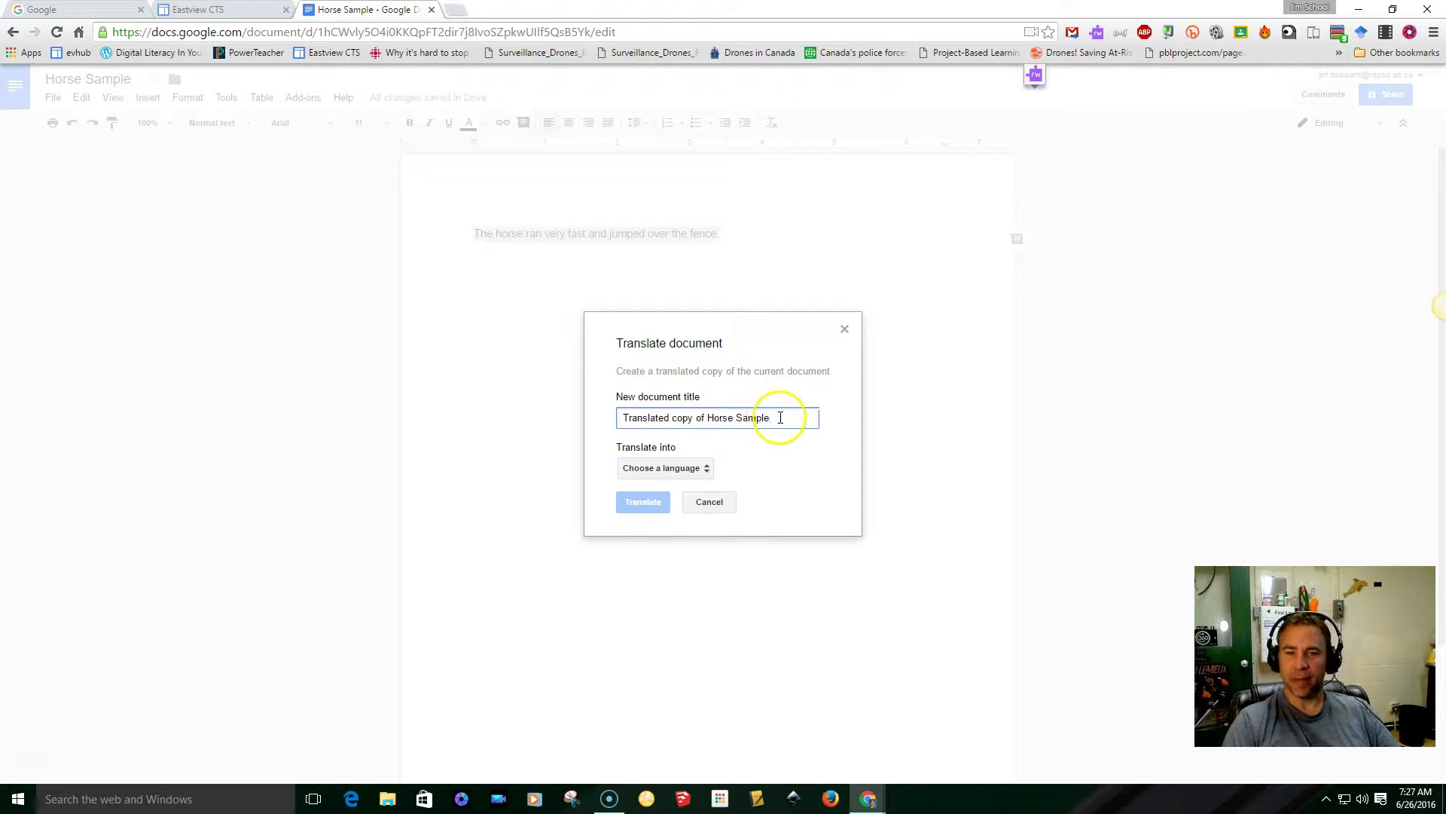
click(699, 469)
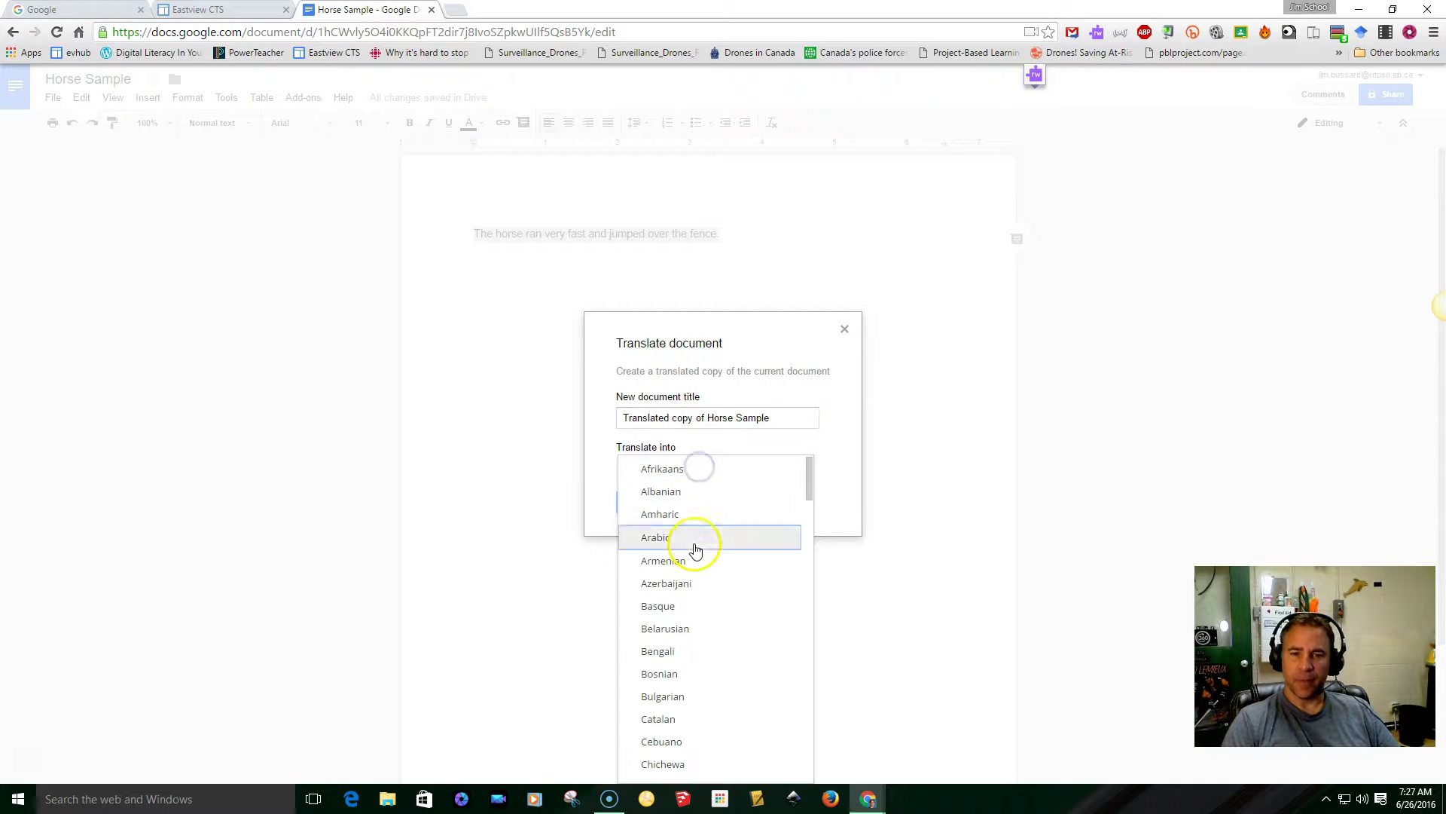
scroll(693, 550, down, 4)
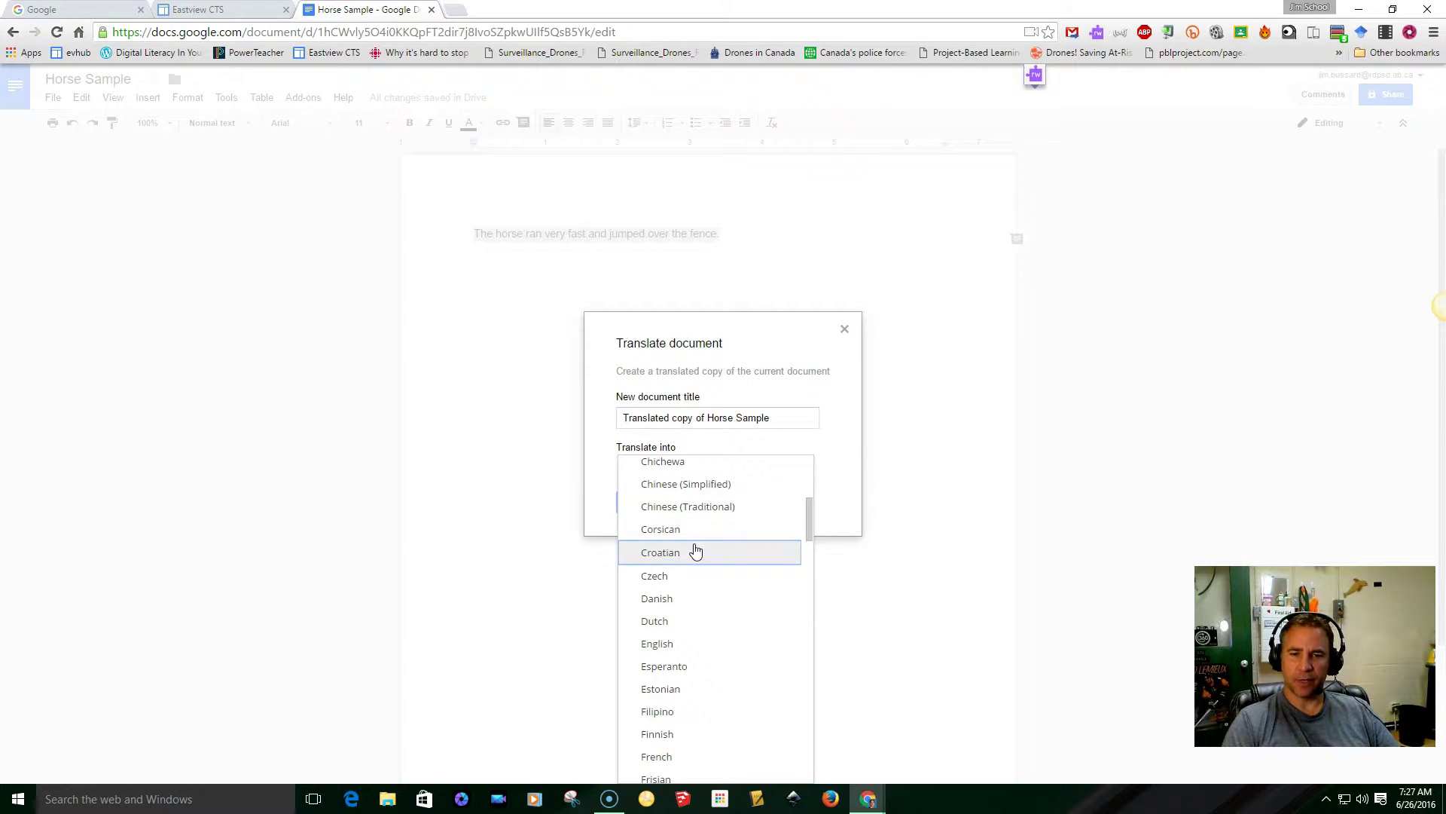
scroll(693, 550, down, 3)
click(667, 601)
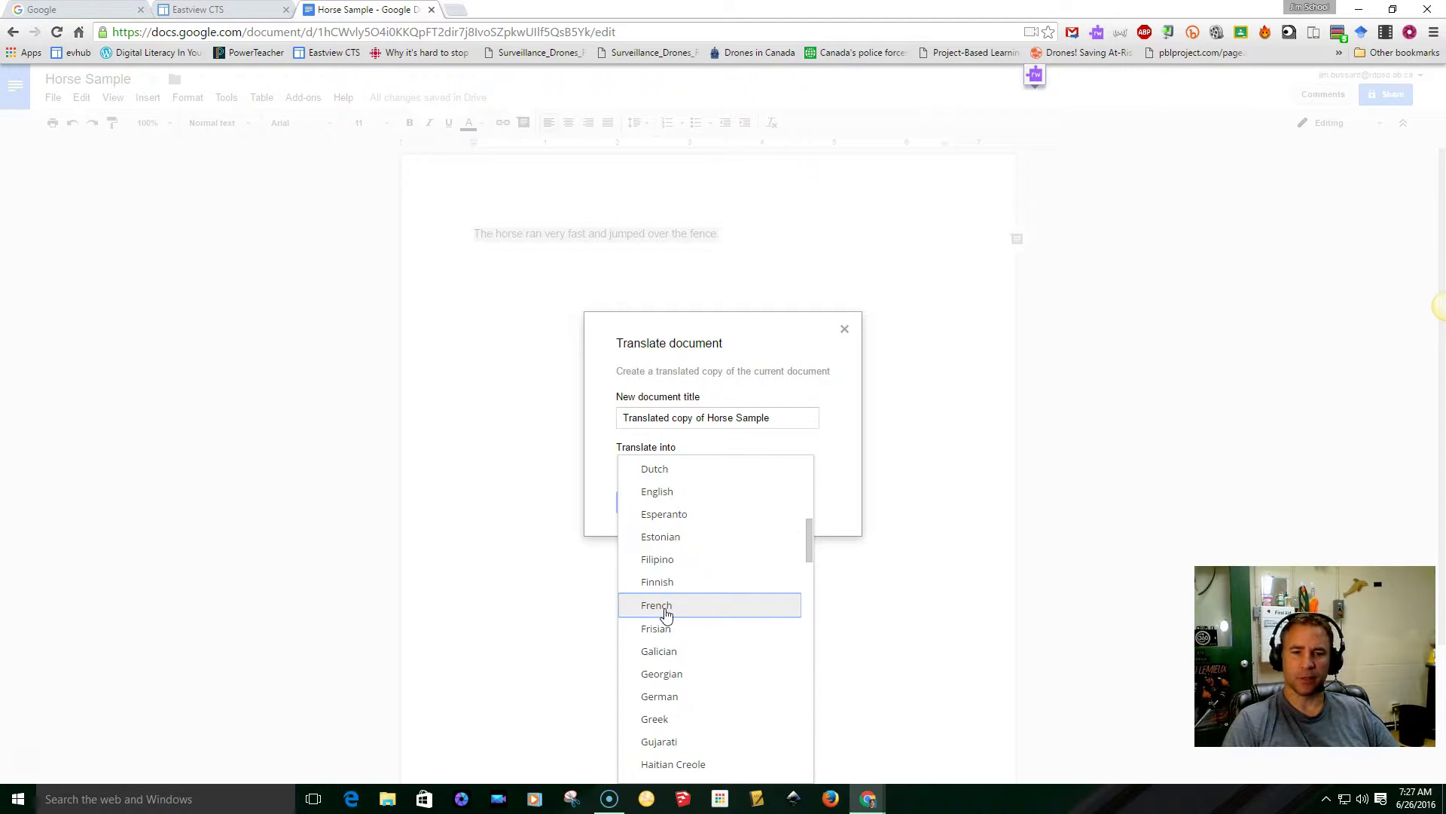
click(666, 613)
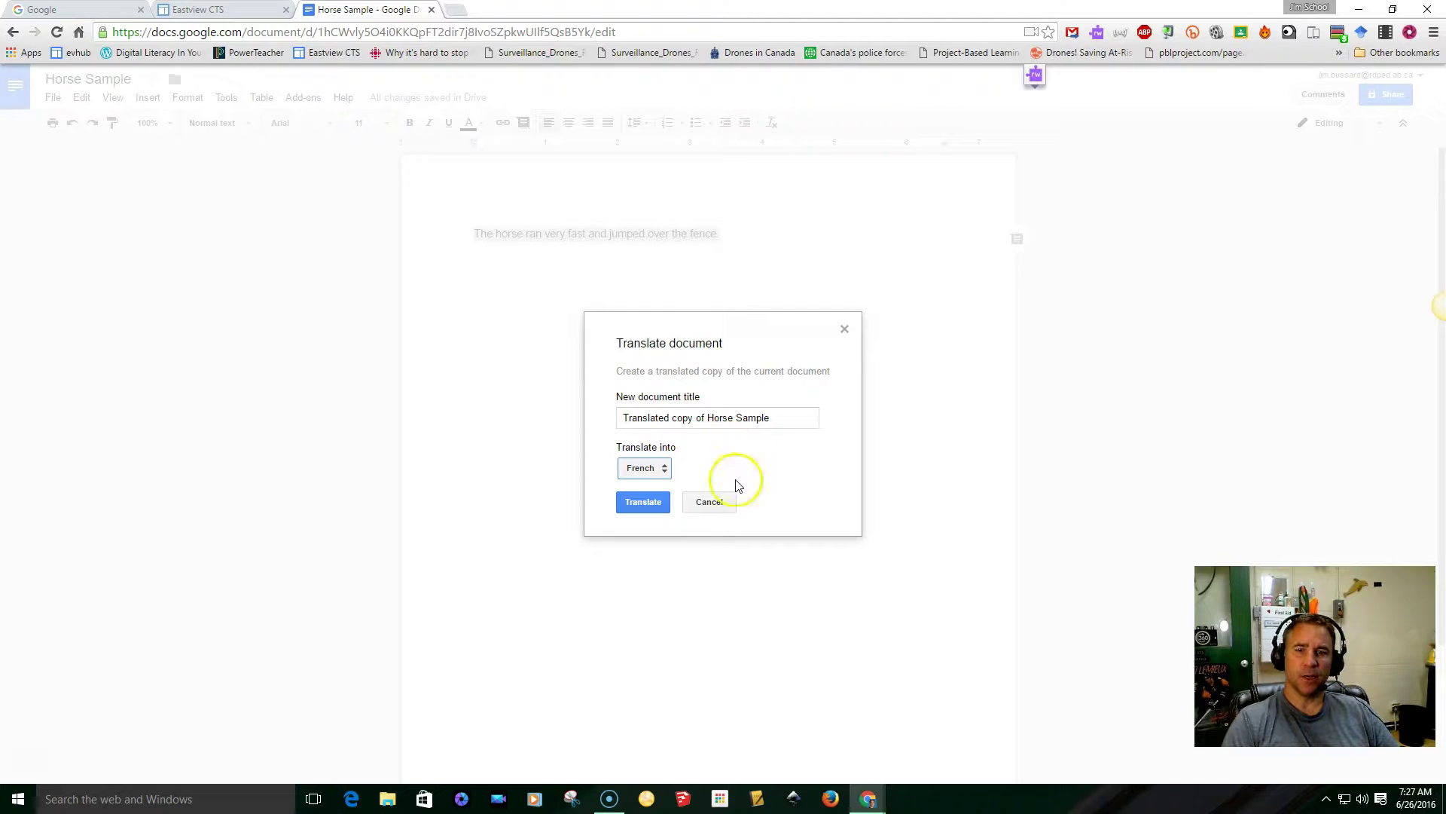
click(631, 506)
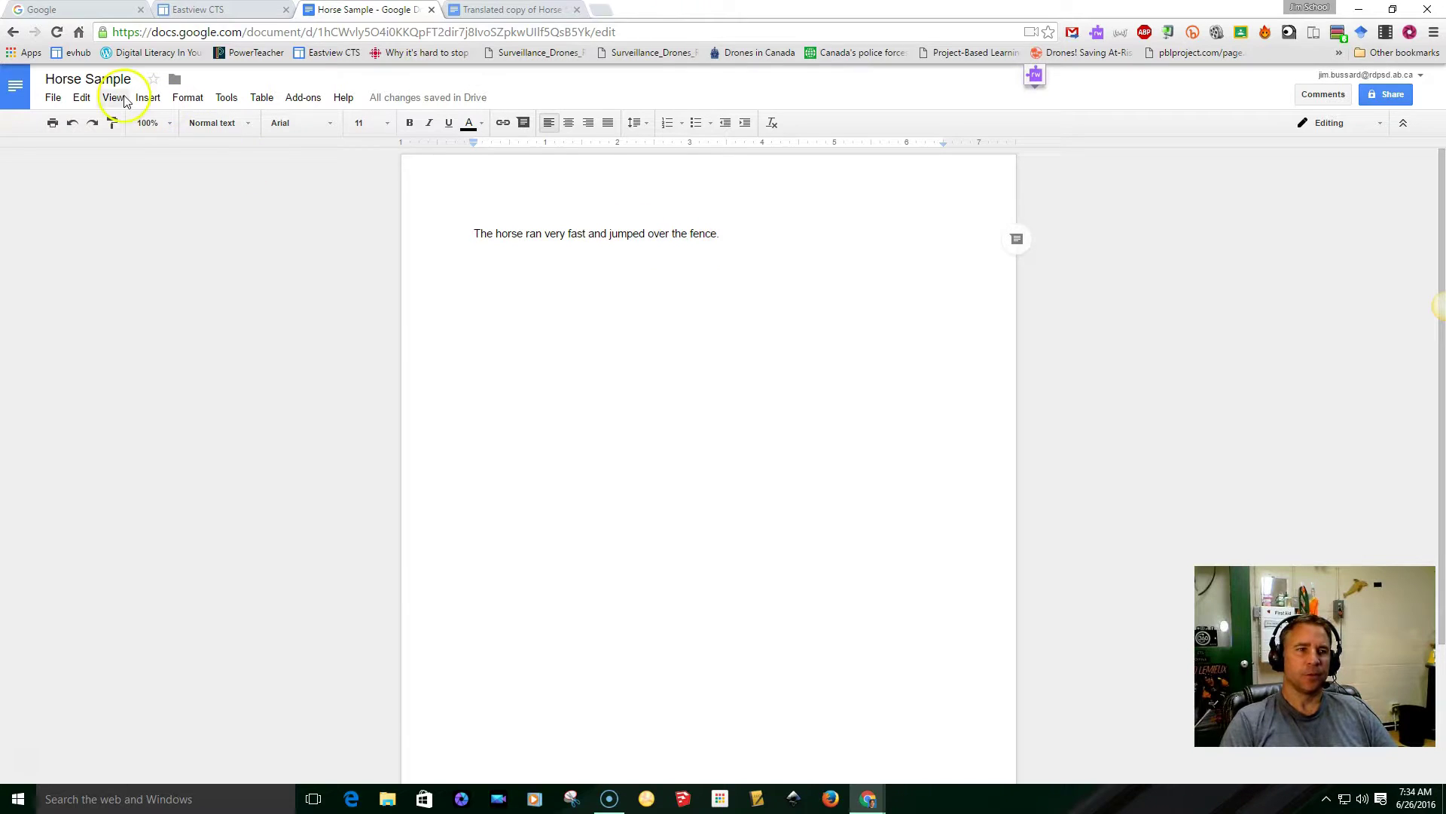
Step: Open the Chrome Web Store, search it for "read and write", and return to the store's Apps page
click(14, 57)
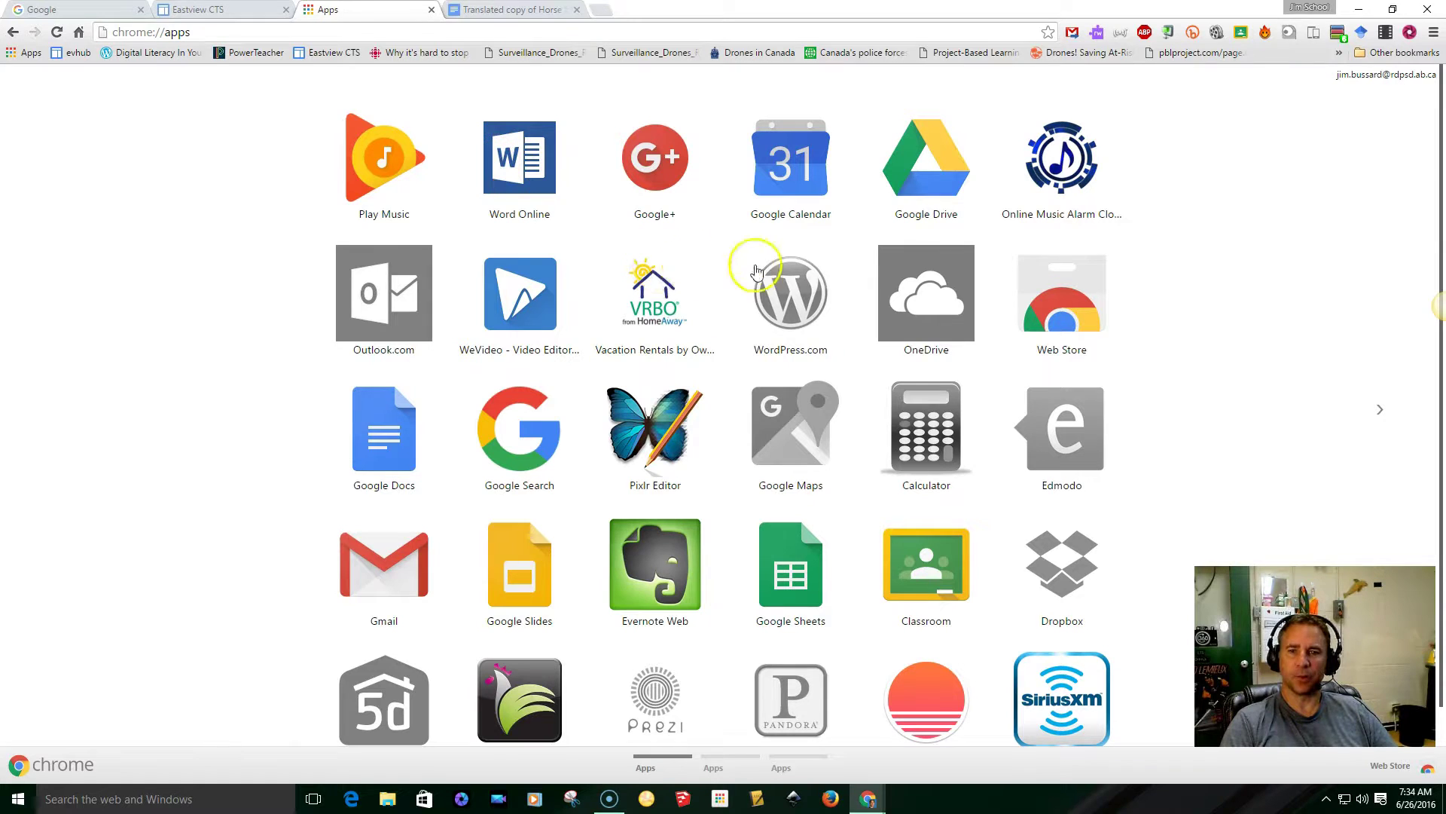
click(1064, 317)
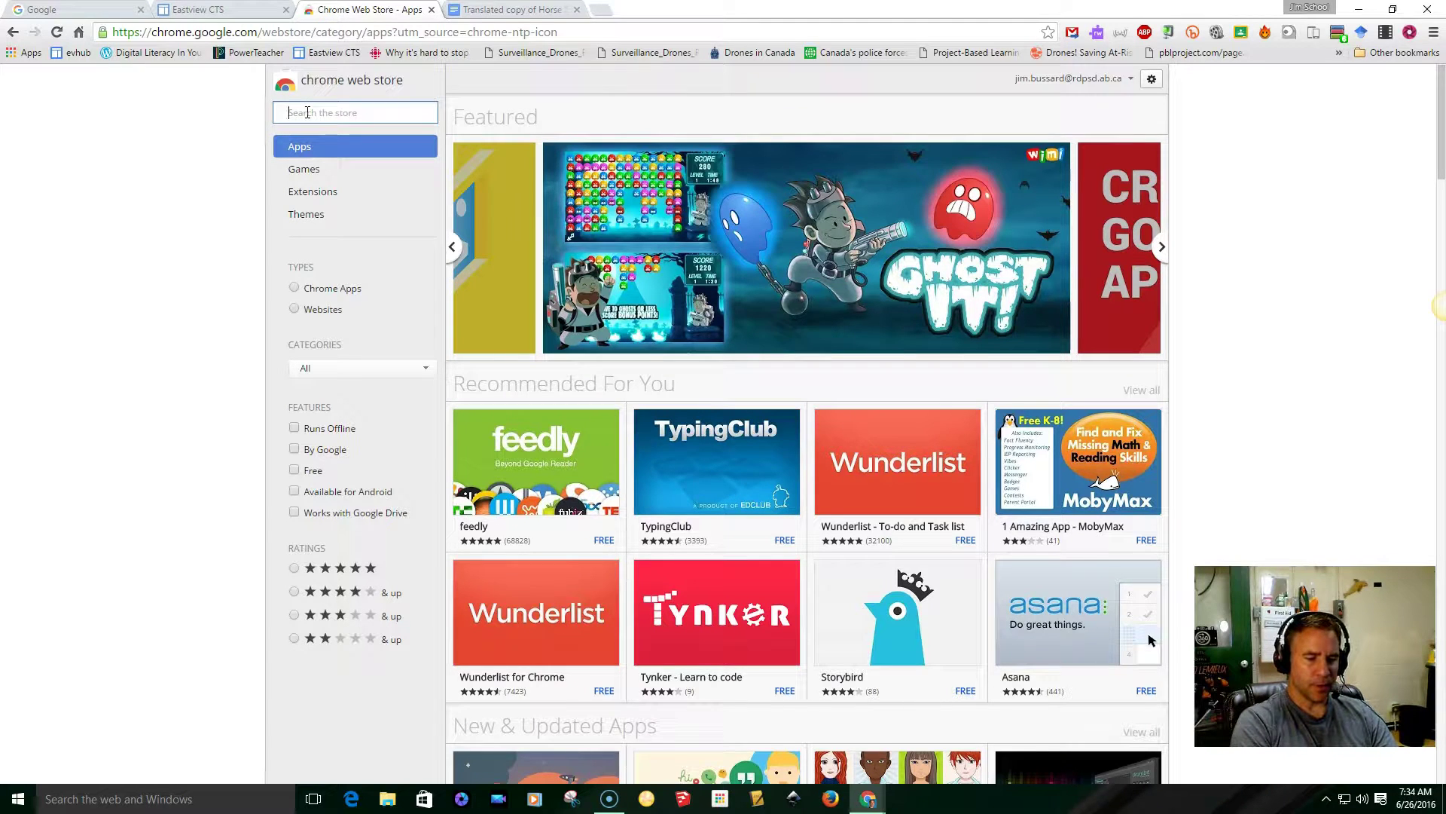
text(Read)
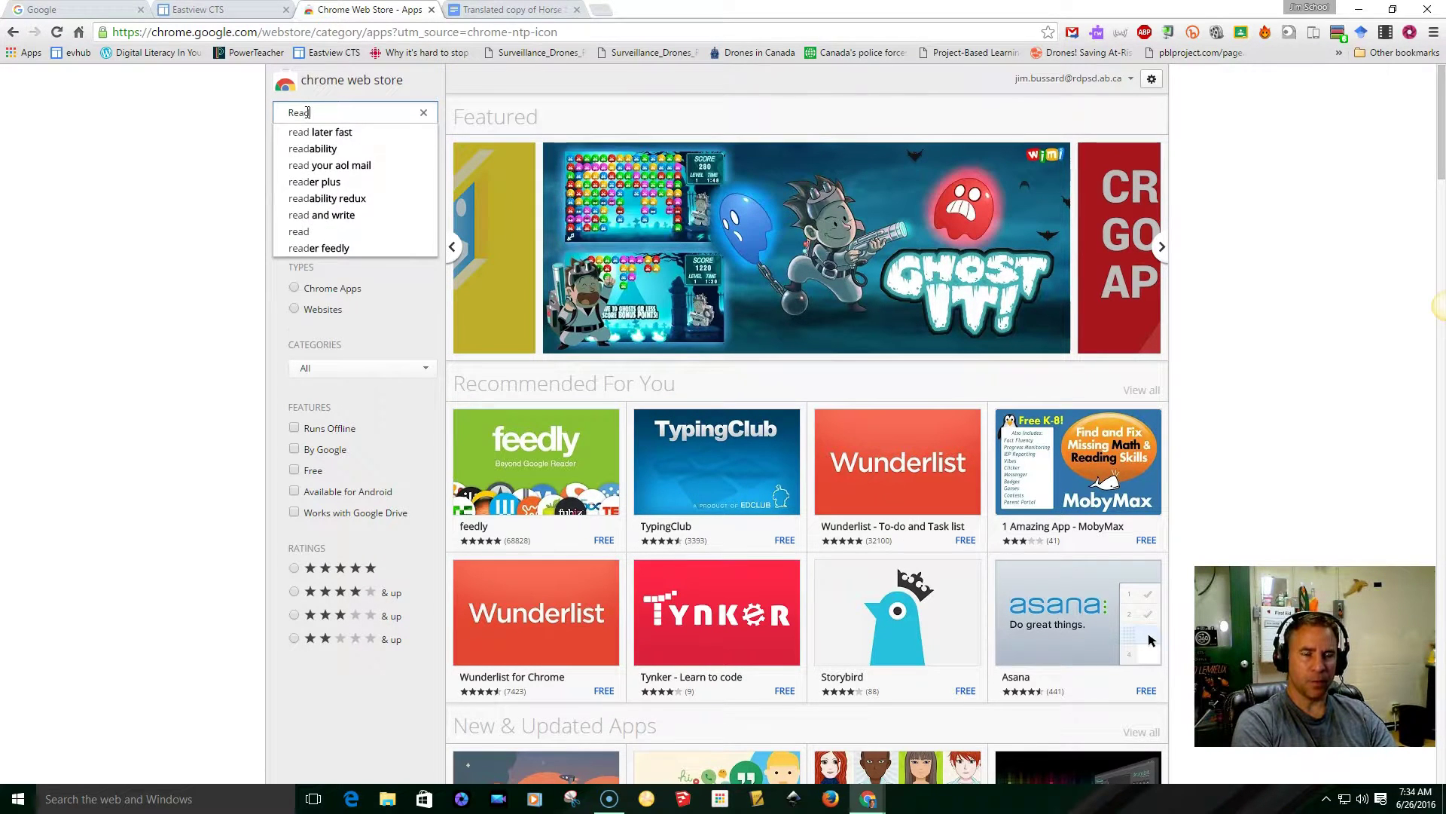
text( a)
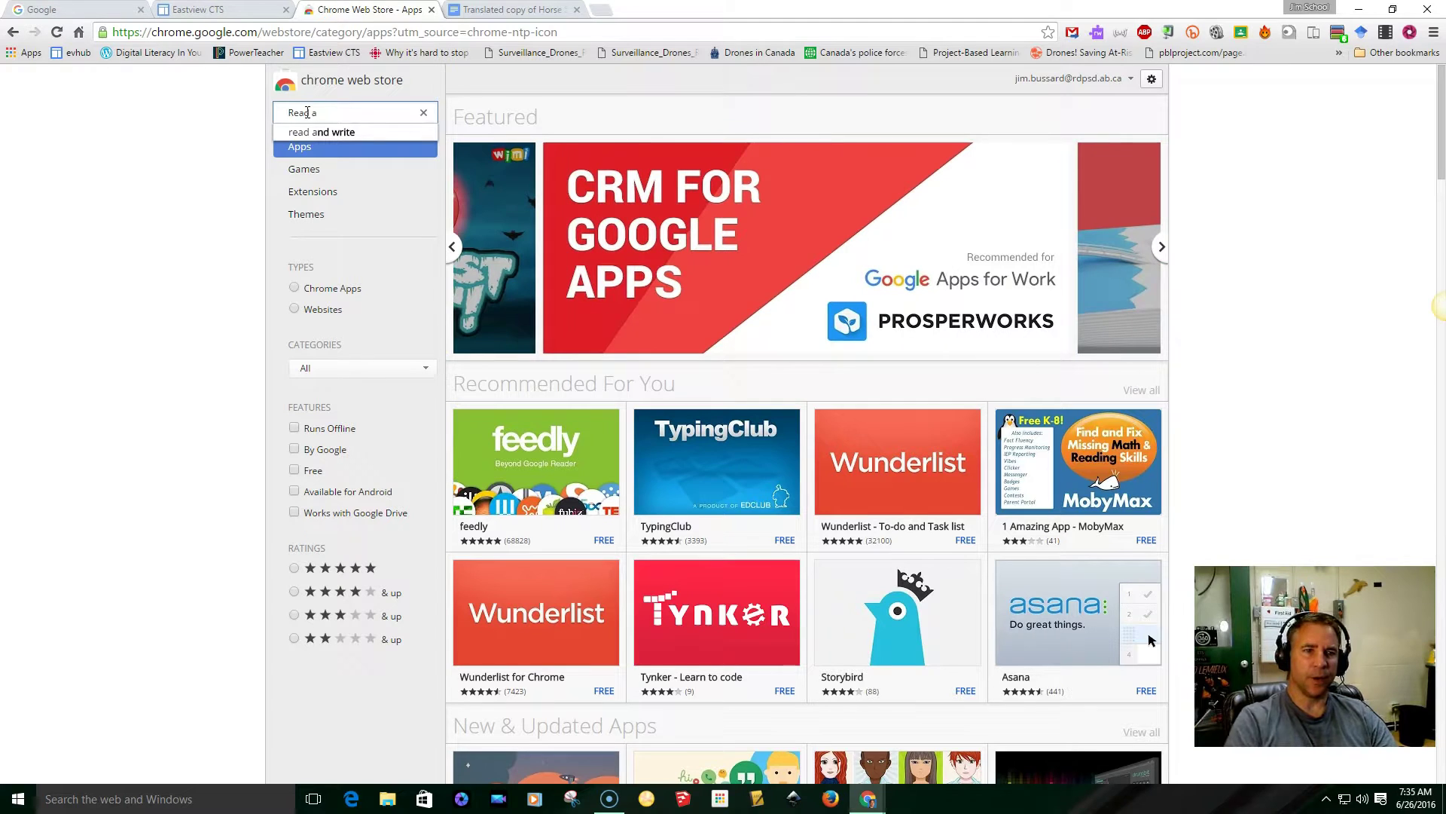
click(322, 132)
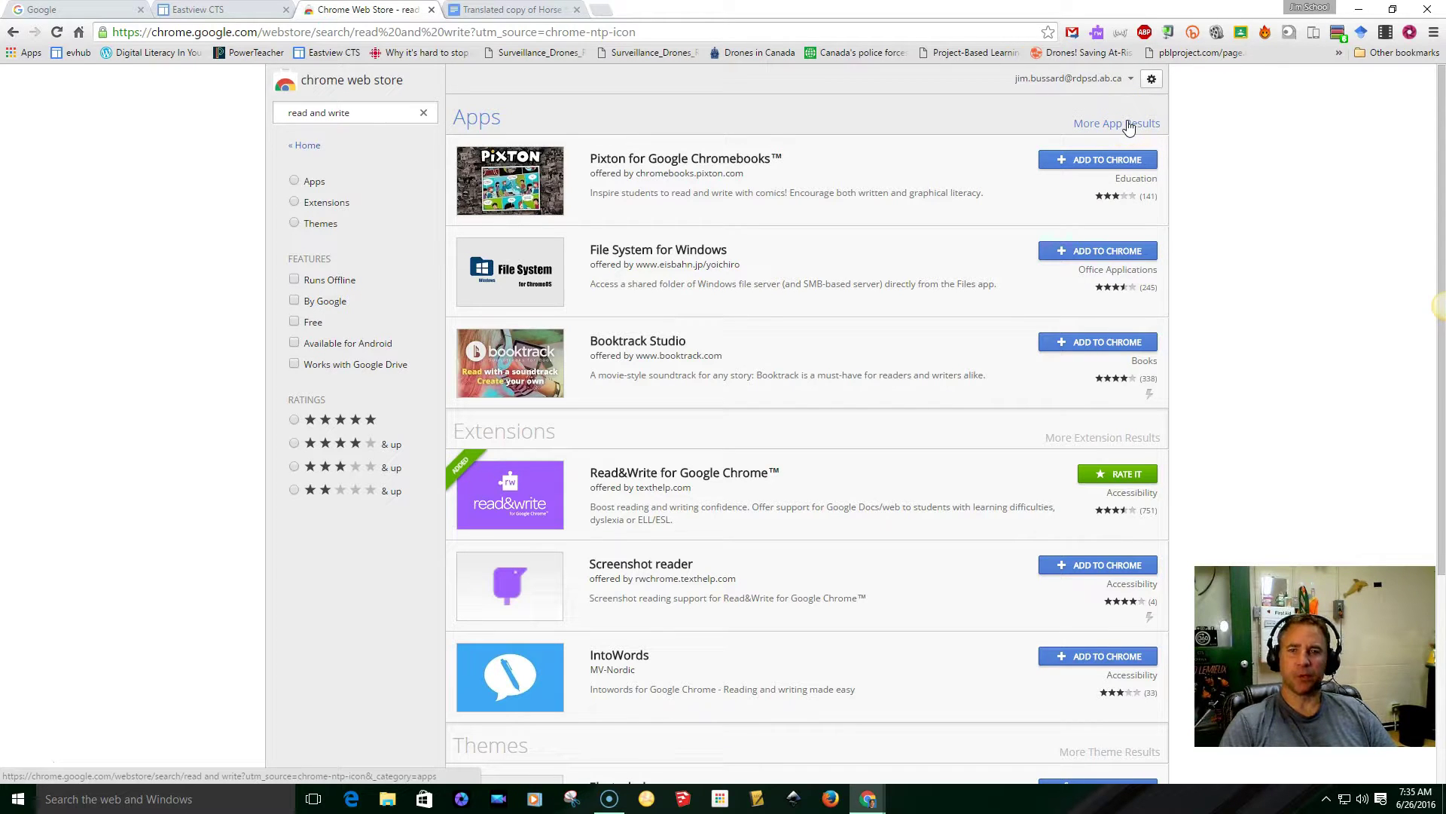
click(1116, 130)
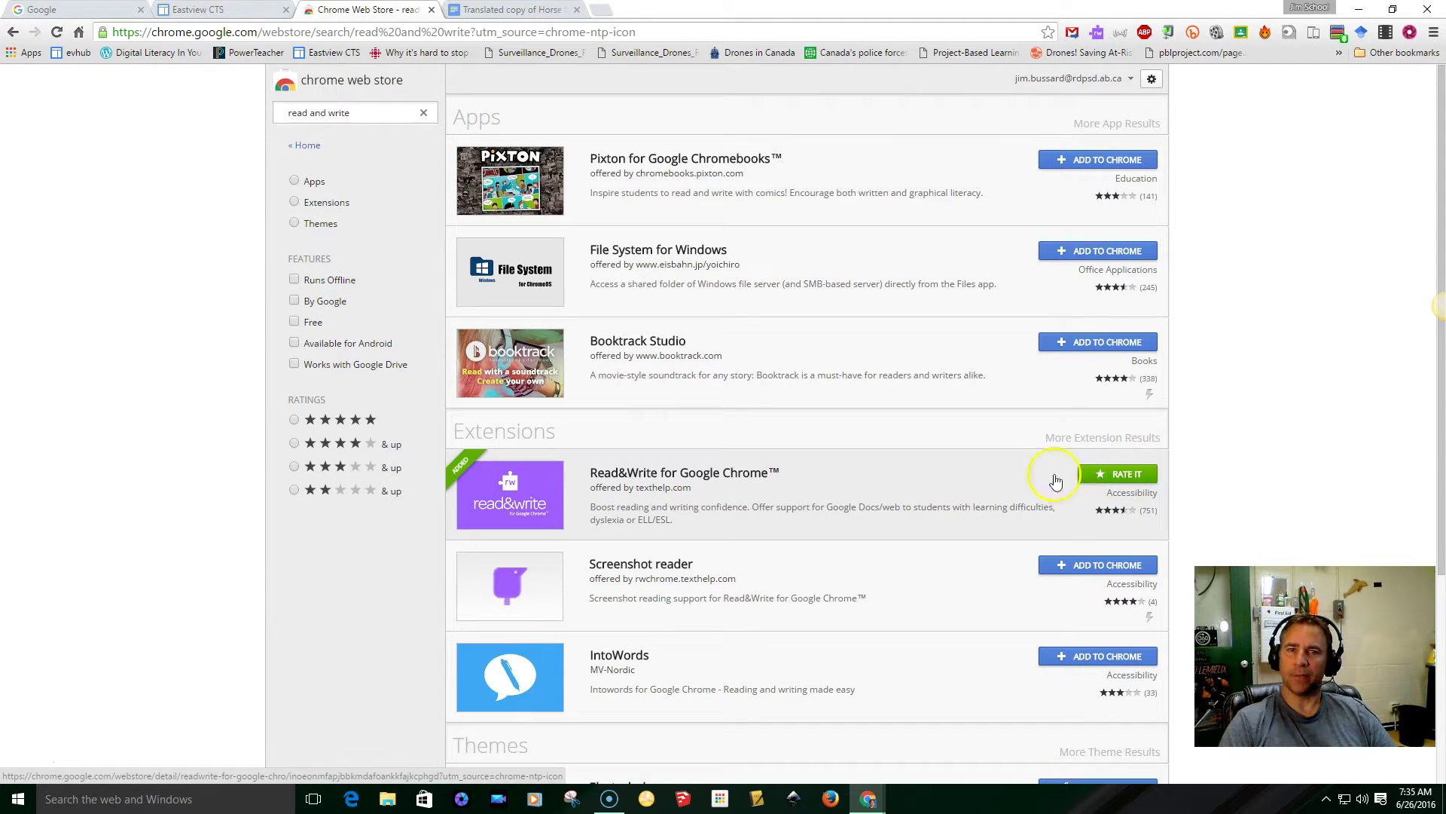
key(alt+Left)
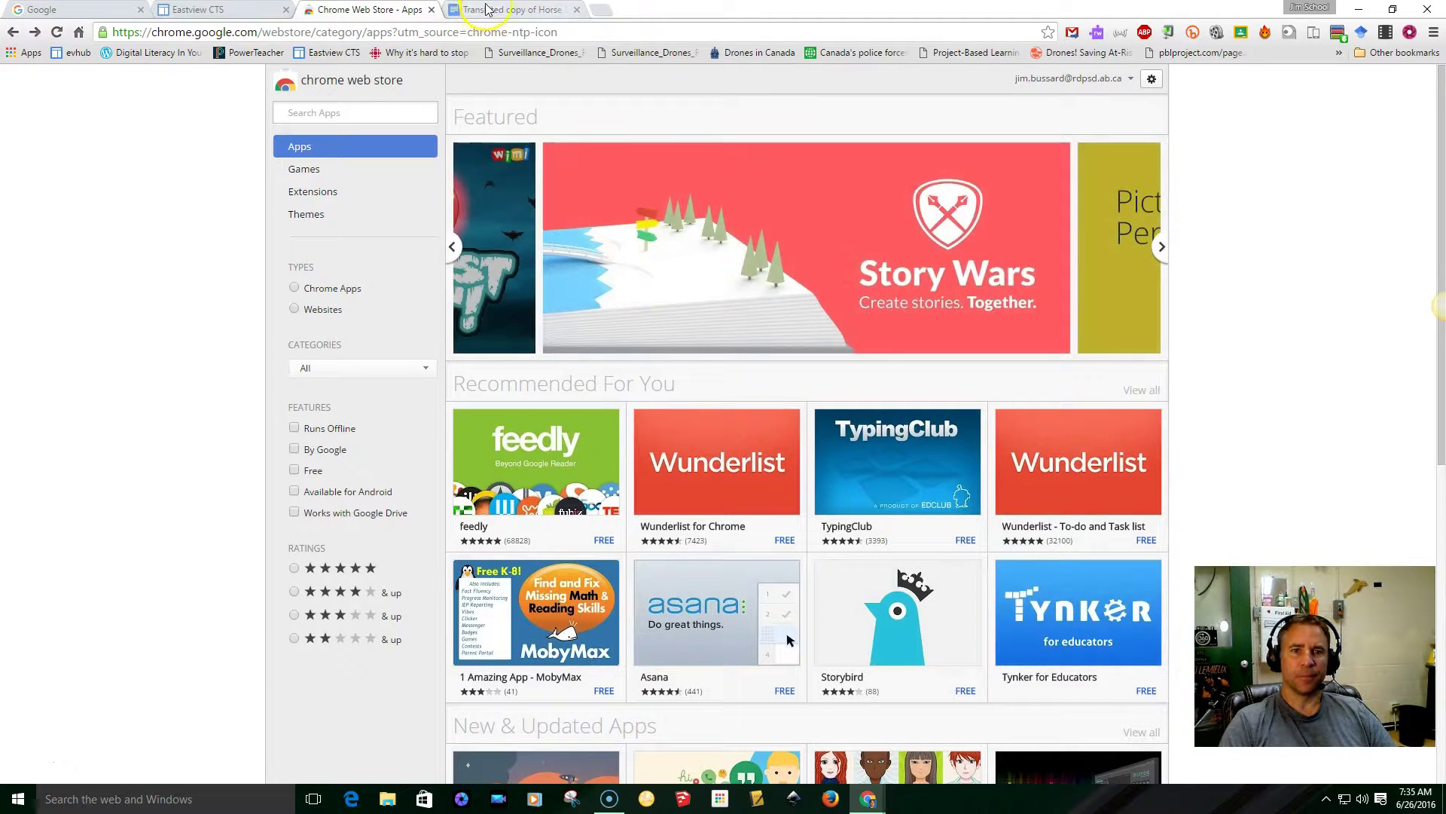
Step: Go back from the Chrome Web Store to the Horse Sample document and open the Read&Write for Google Chrome toolbar
click(14, 33)
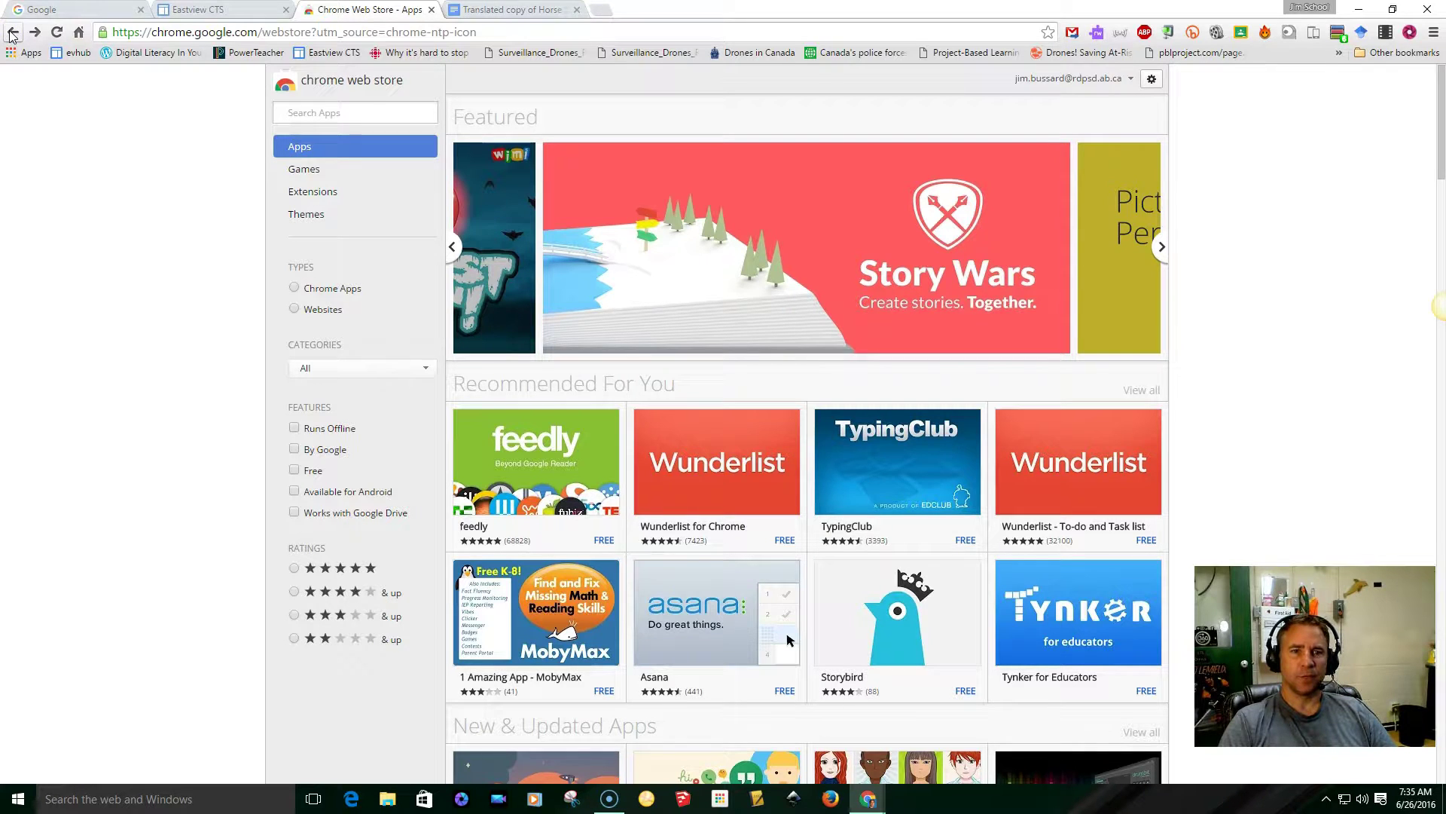
click(10, 33)
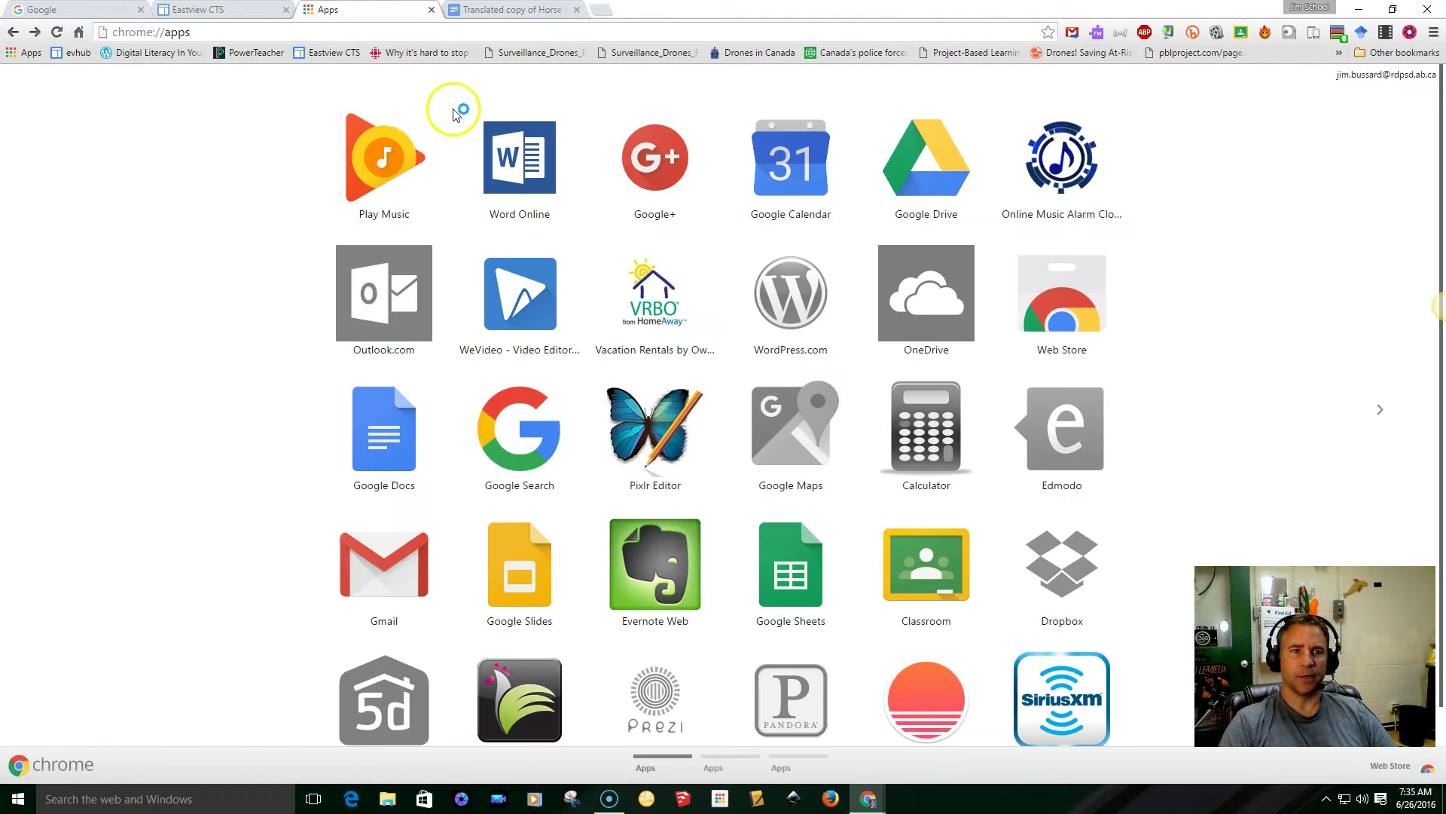
click(12, 33)
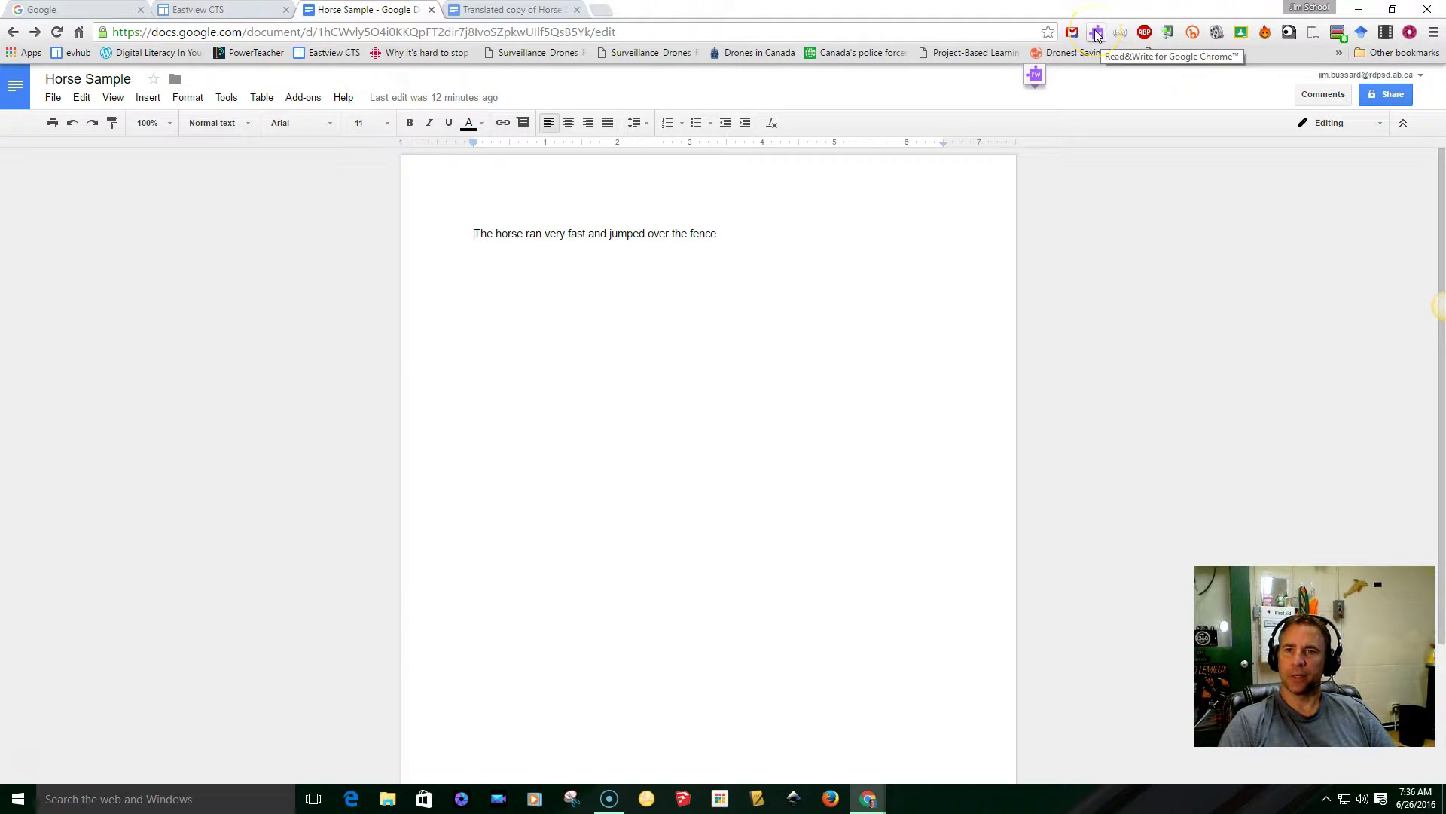
click(1035, 76)
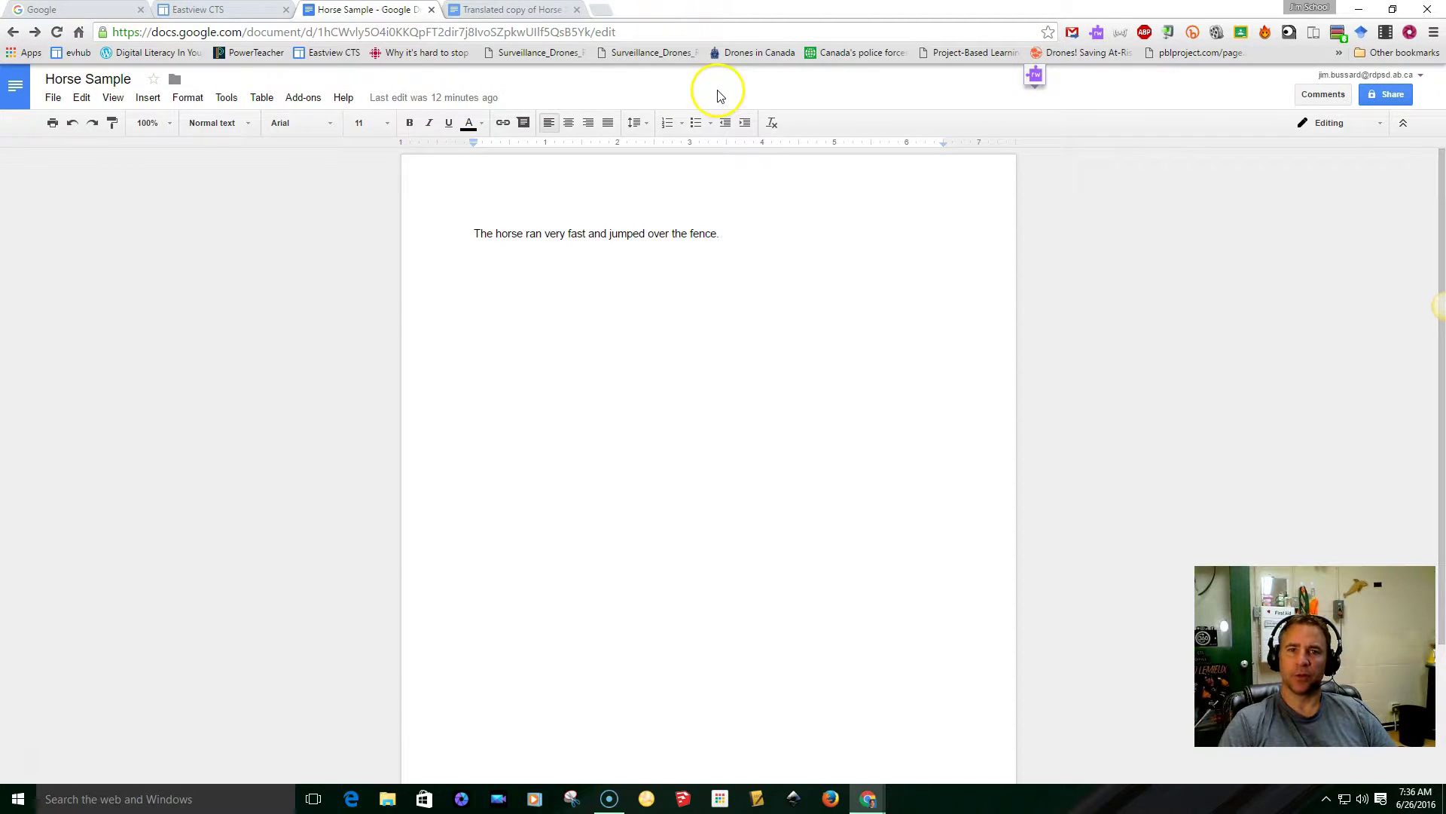
click(1036, 77)
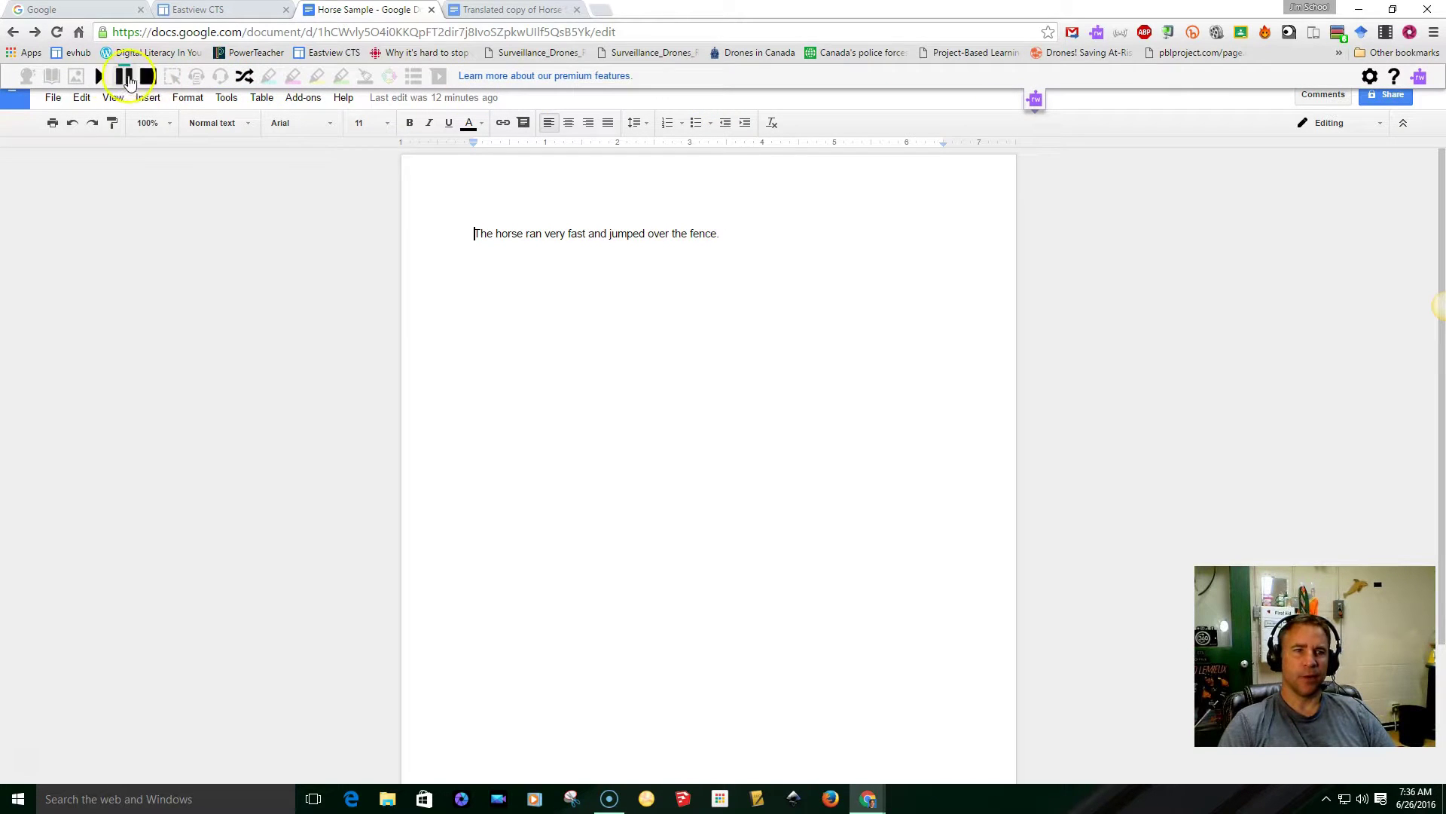
click(221, 78)
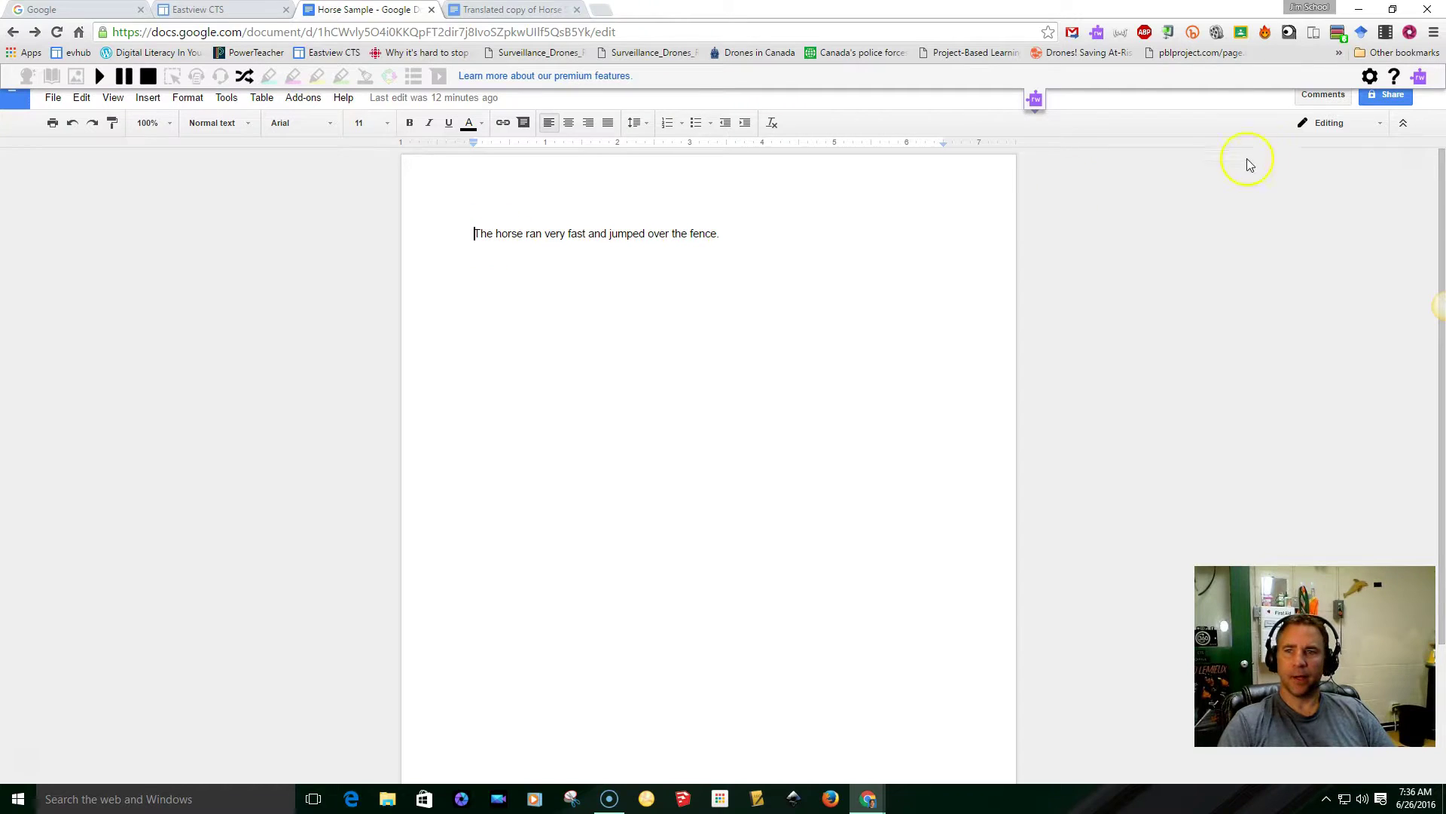
Step: Review the Read&Write speech settings for voice, speed, reading and translation, and close them unchanged
click(1369, 79)
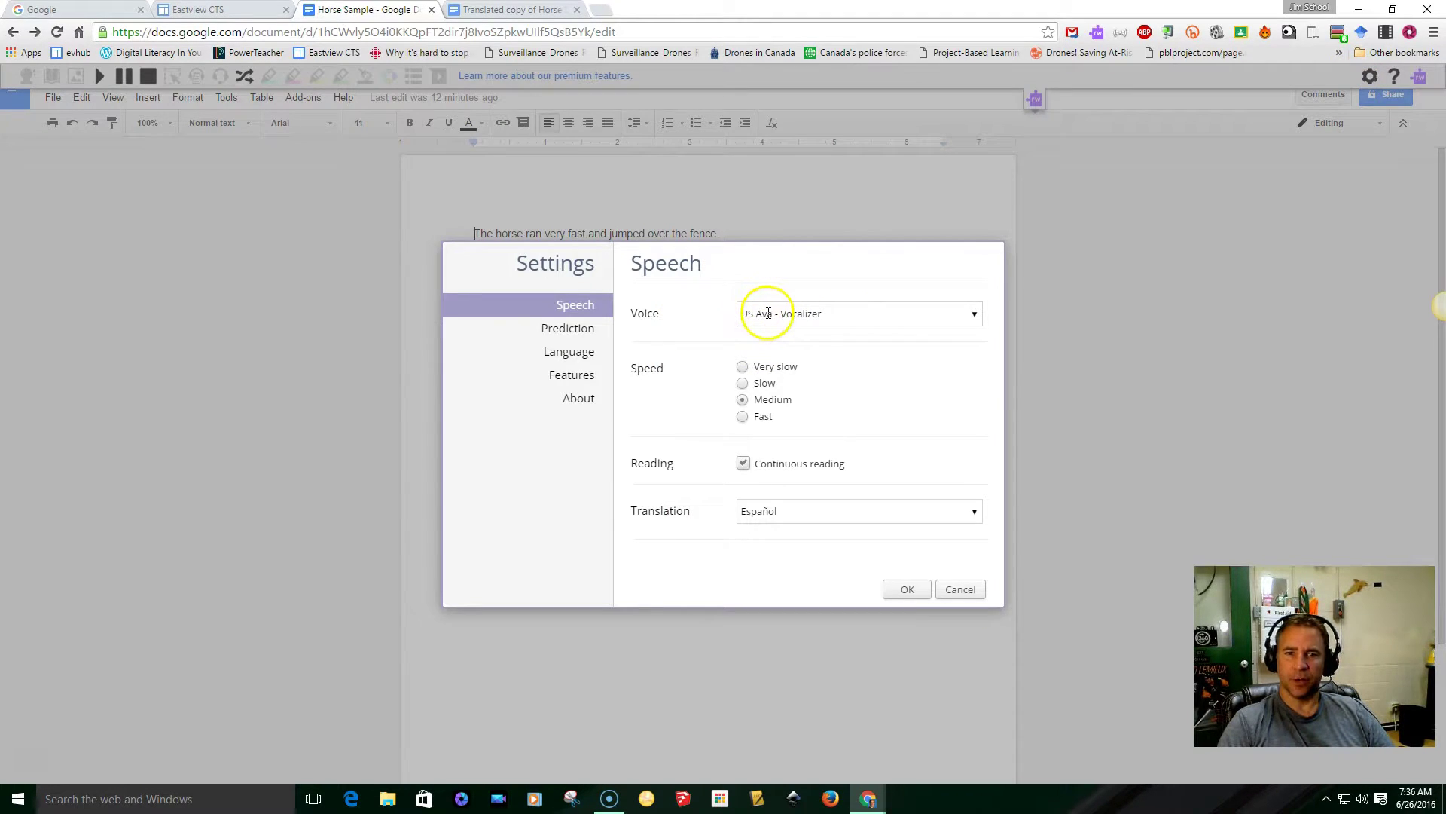
click(910, 590)
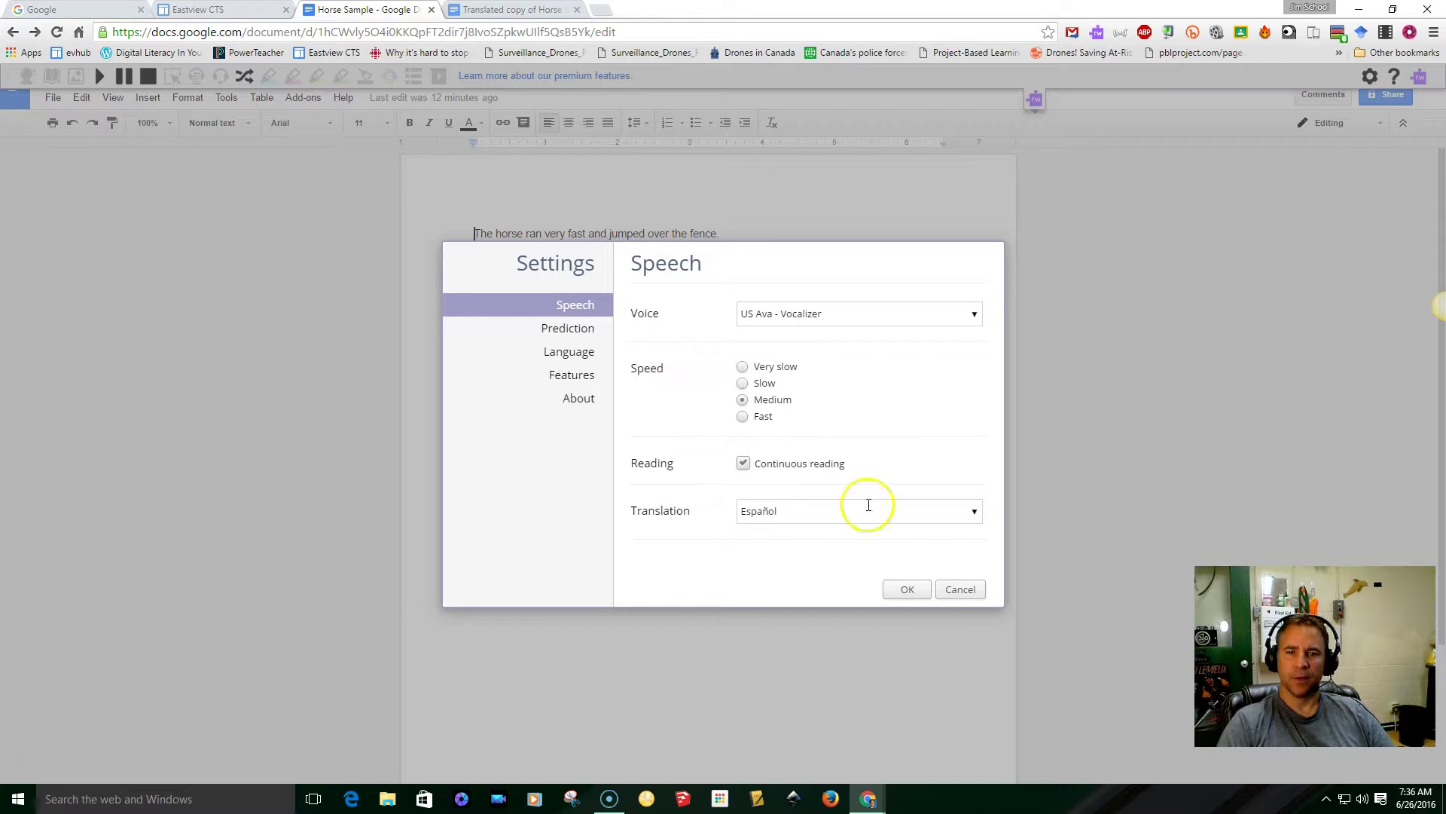
click(908, 590)
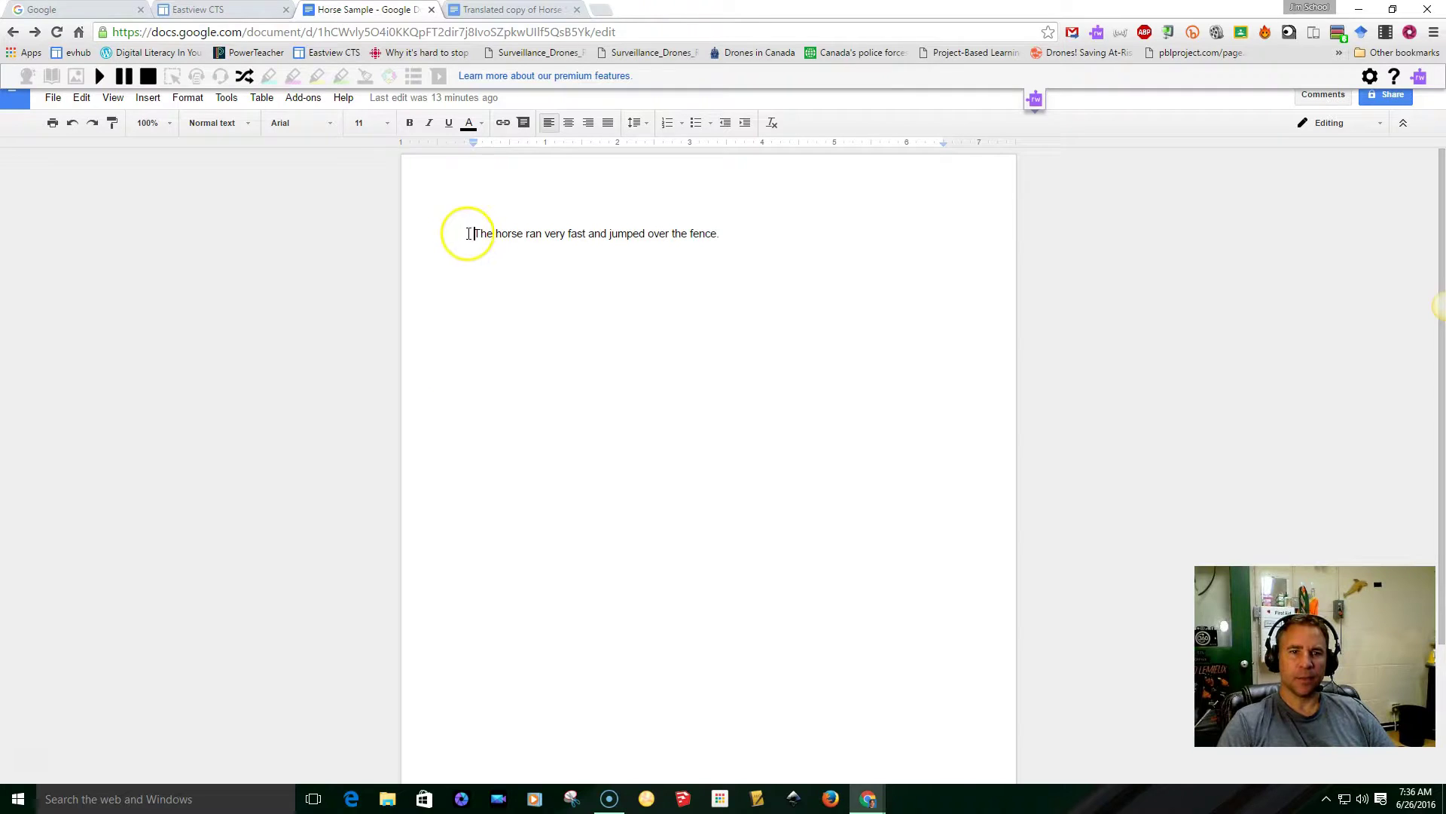
Step: Select the horse sentence, have Read&Write read it aloud, and deselect the sentence
drag(470, 234, 713, 236)
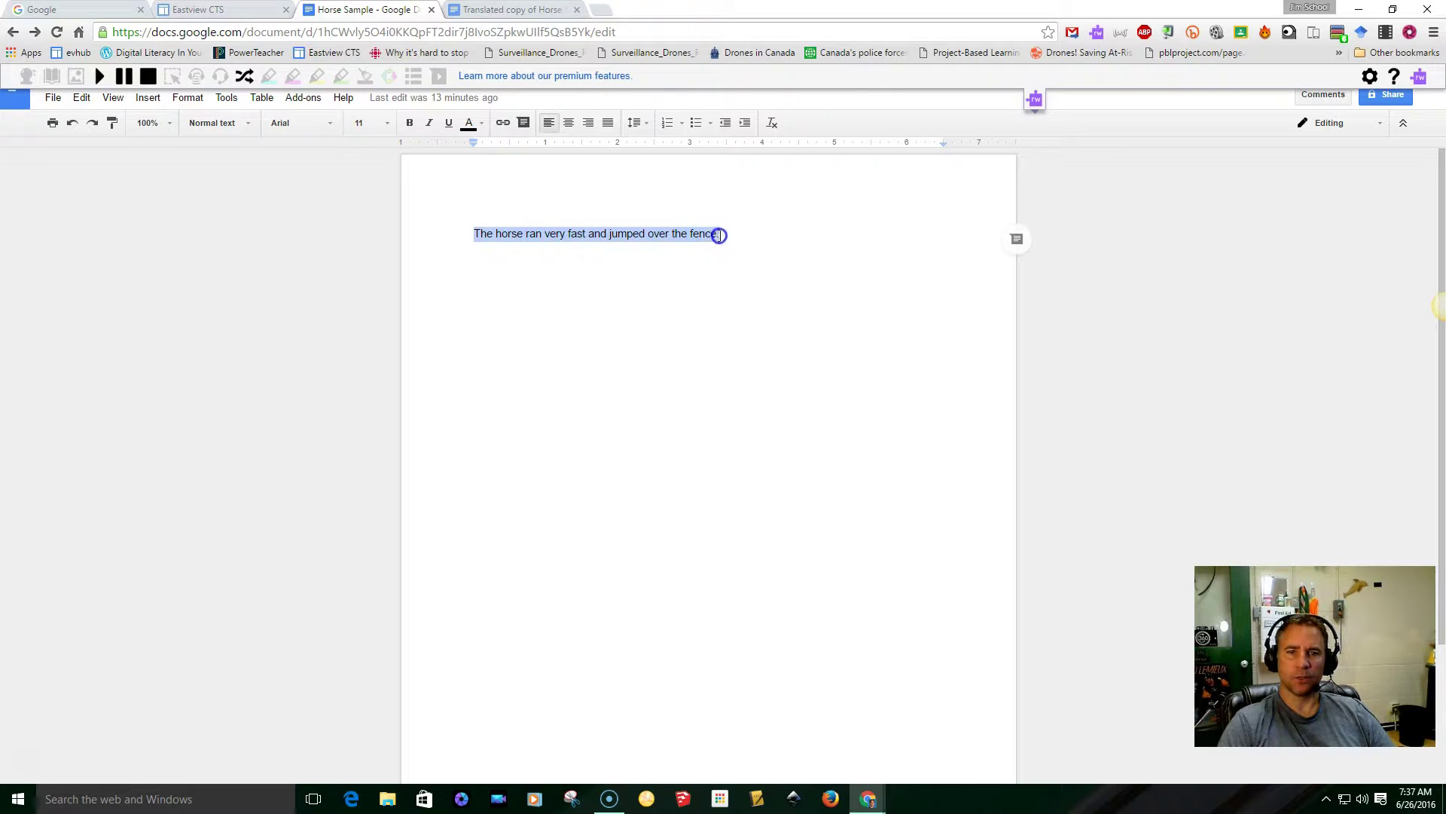
click(99, 78)
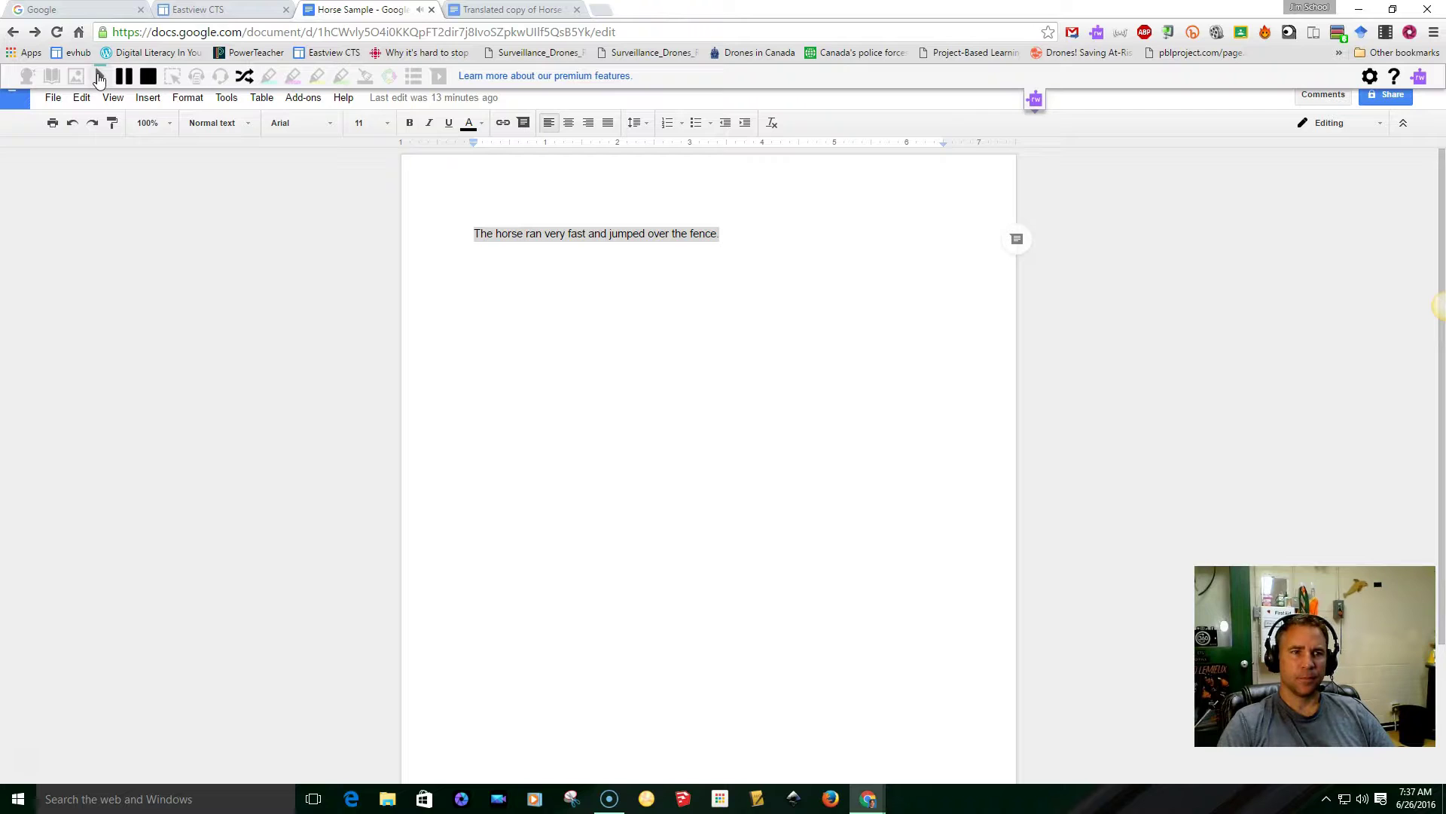
click(98, 77)
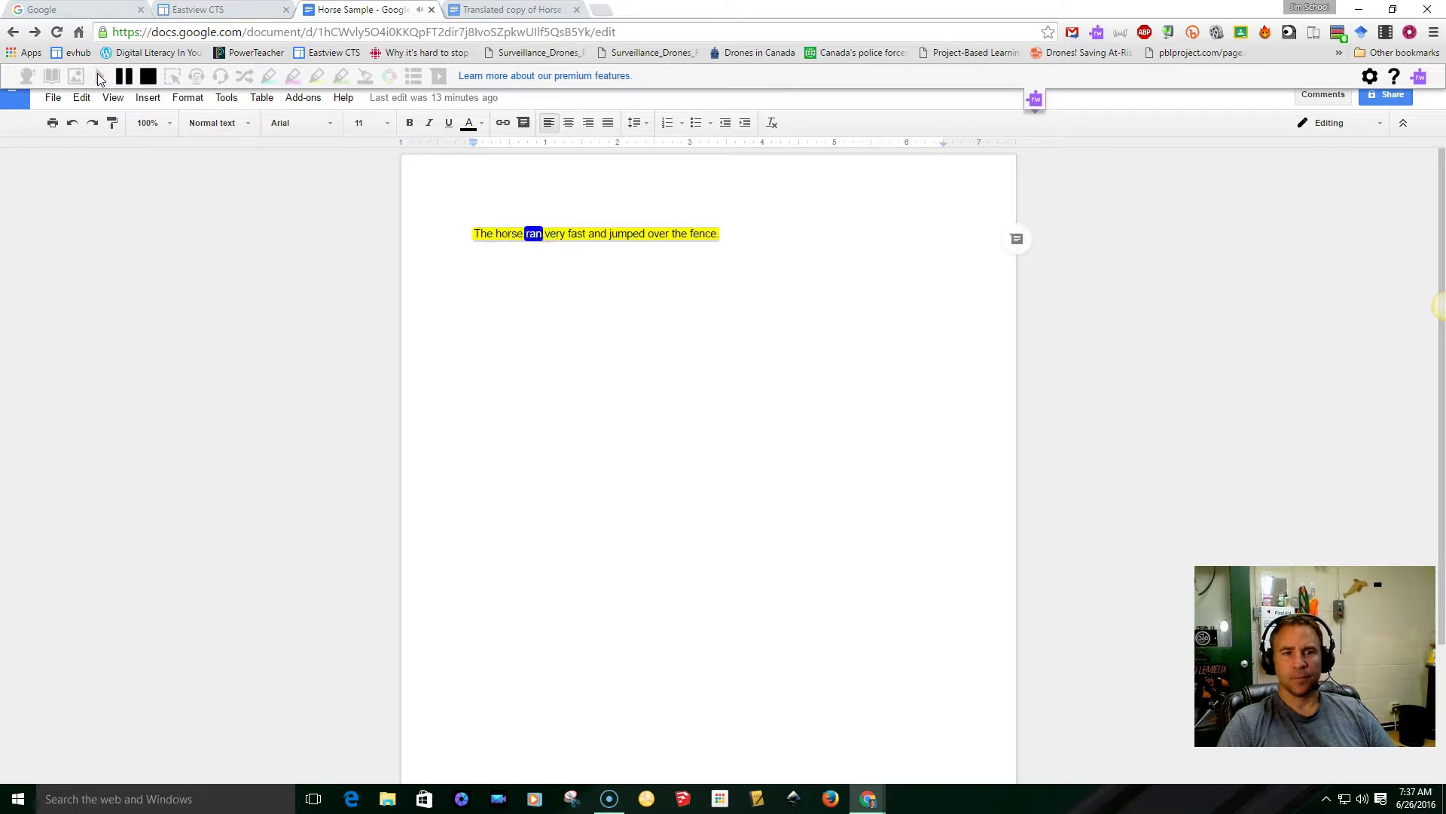
click(123, 78)
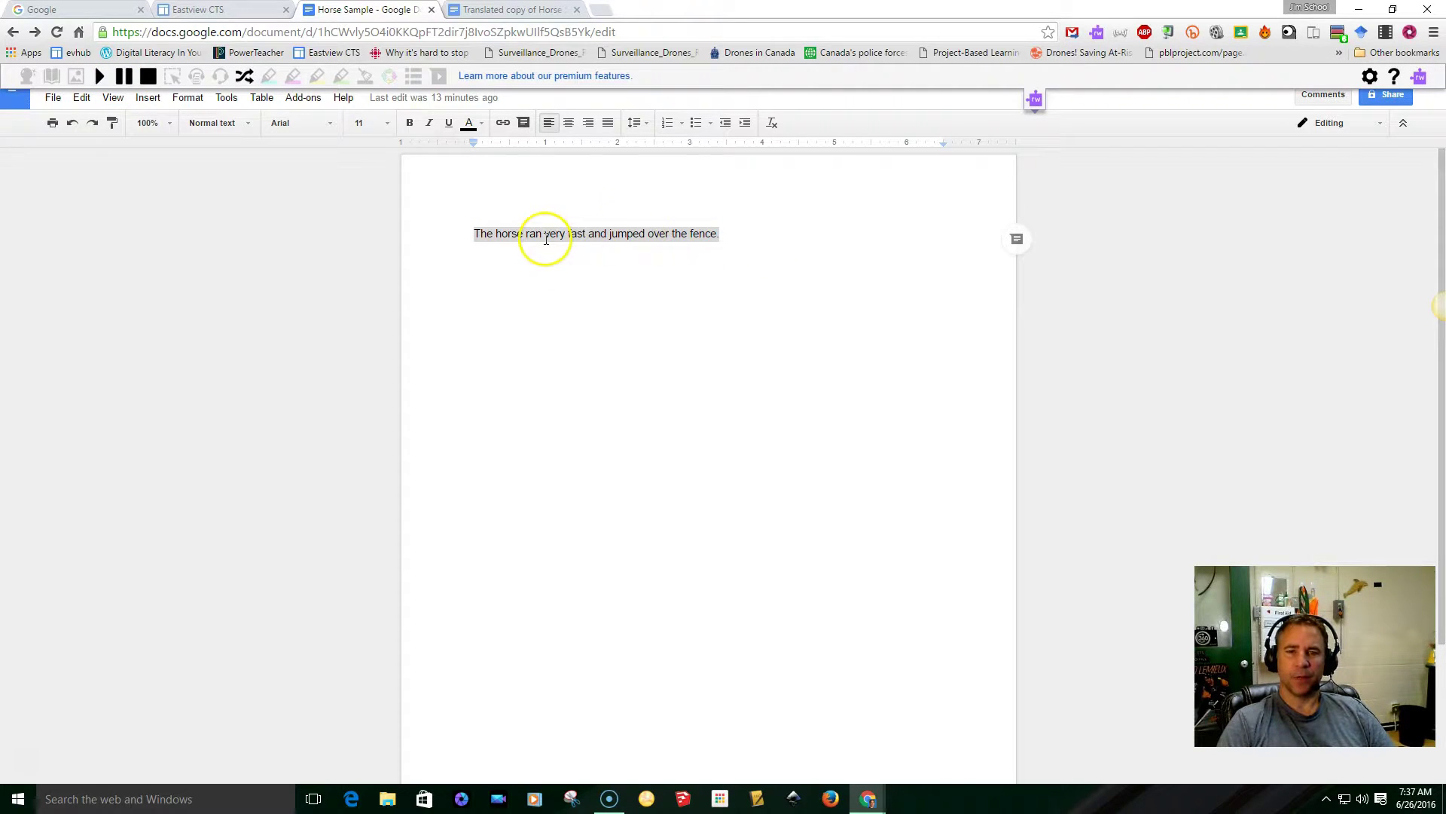
click(736, 235)
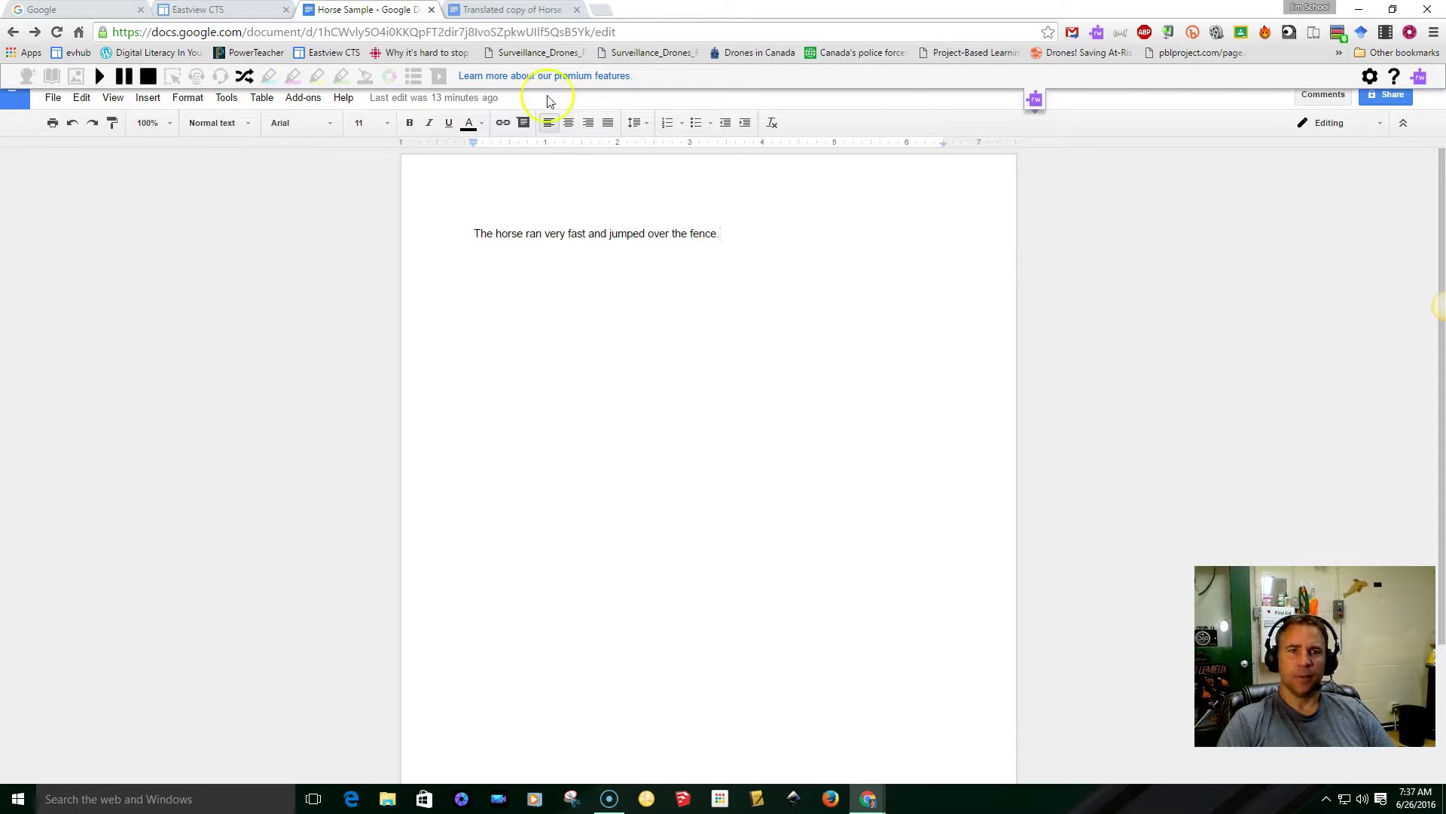
Step: Switch to the translated copy of Horse Sample, select its French sentence and open the Read&Write toolbar
click(499, 11)
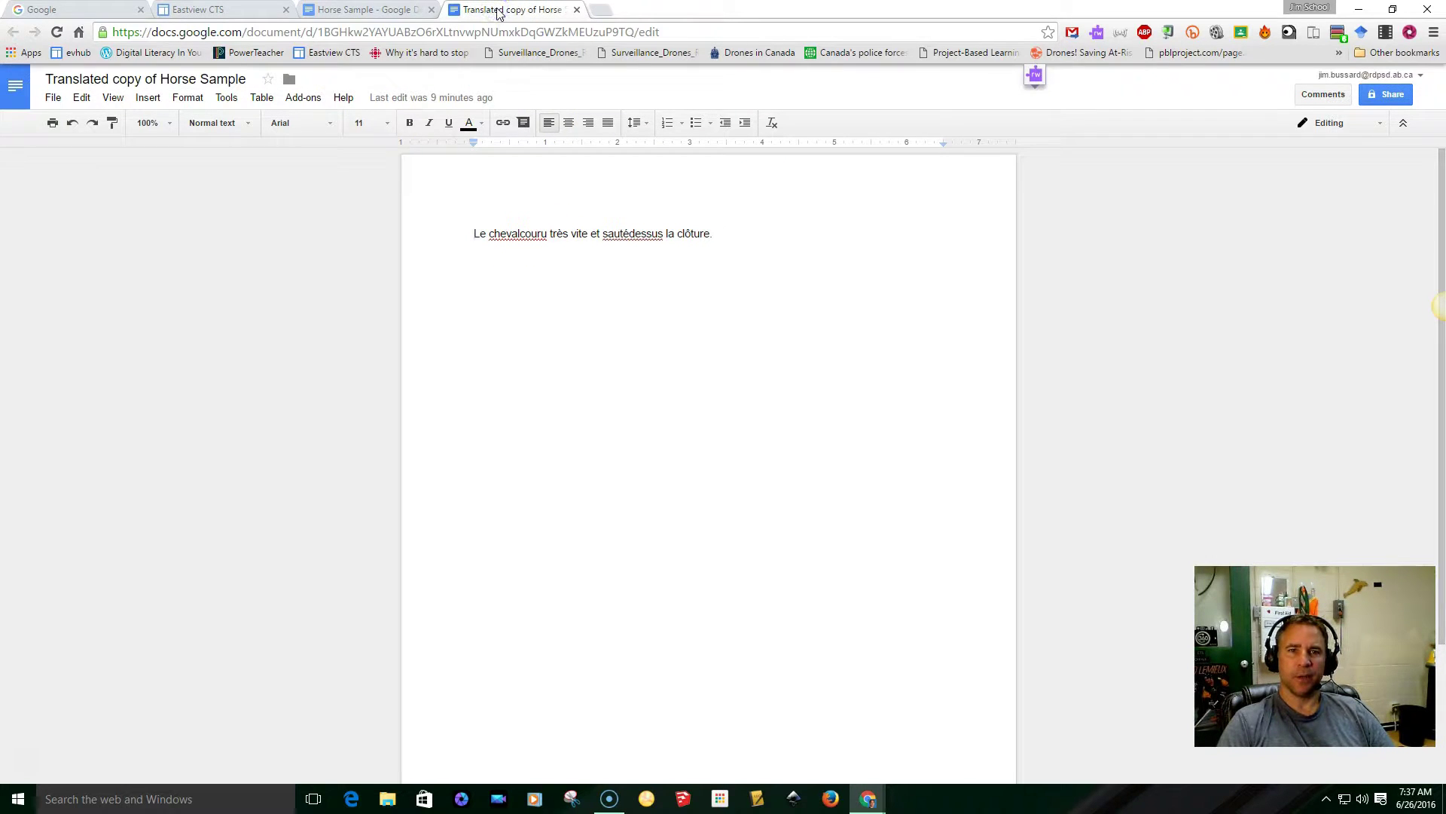
drag(474, 234, 721, 231)
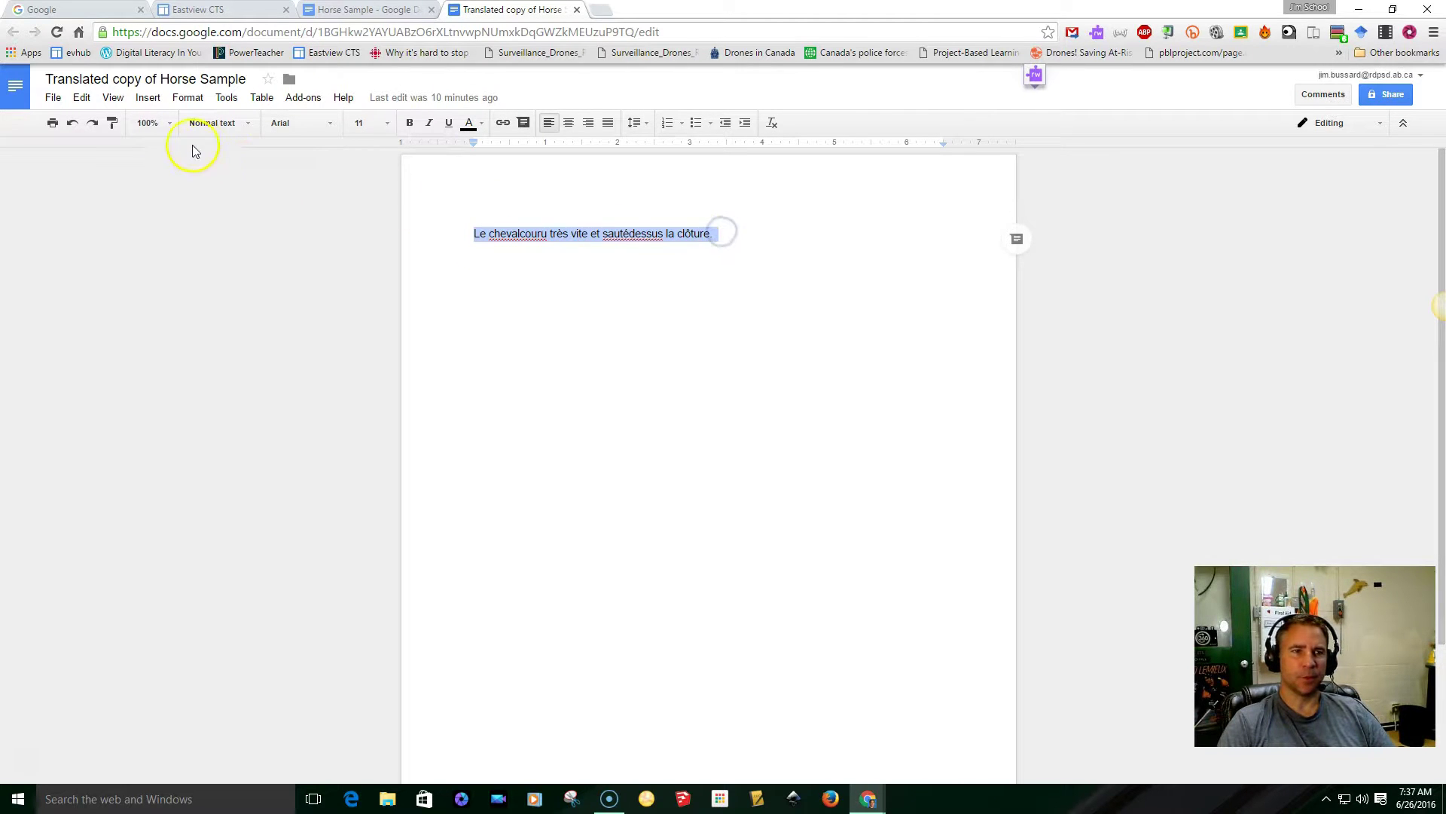
click(1034, 75)
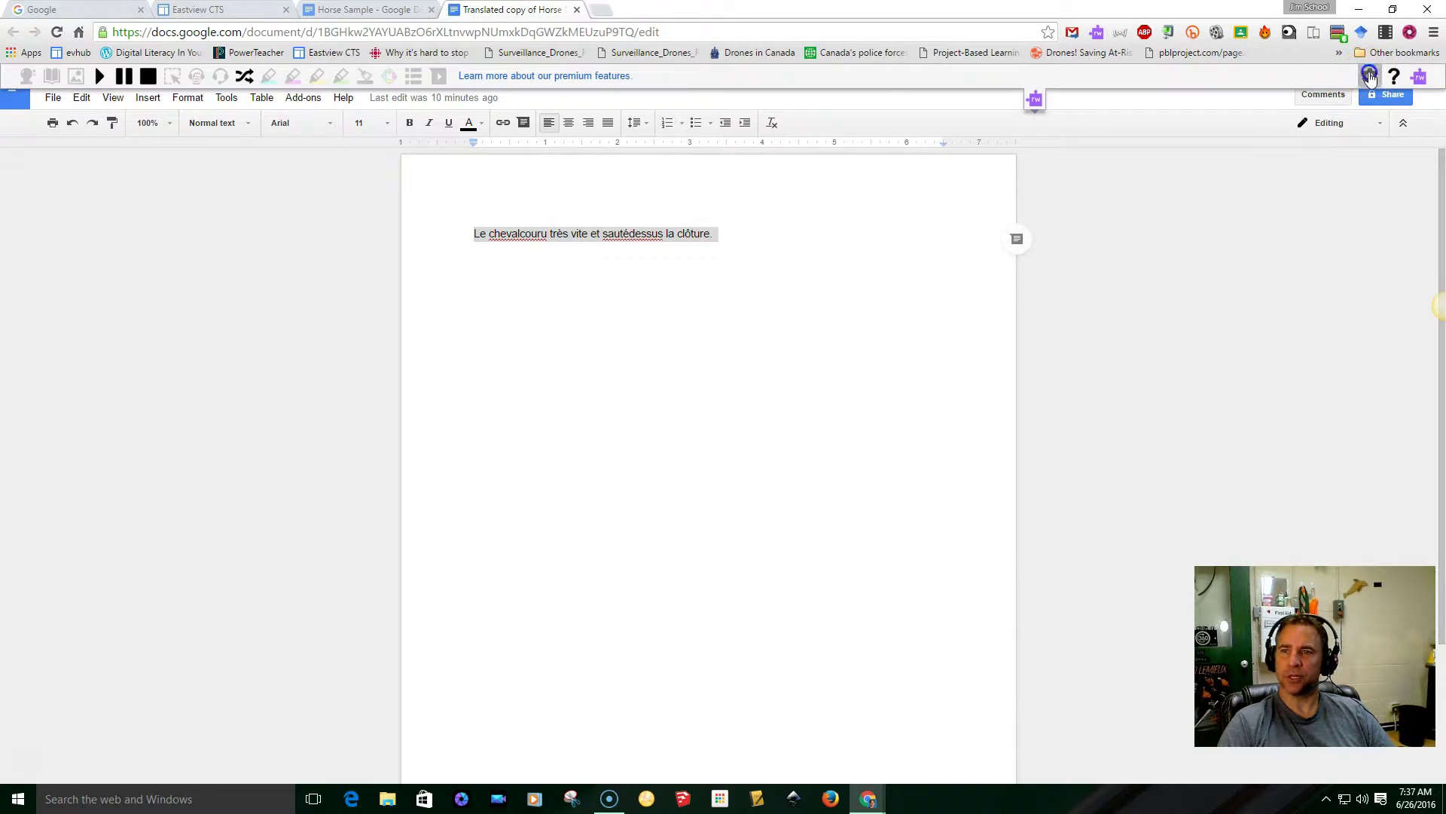
Step: Set the Read&Write speech voice to French Canadian Julie - ScanSoft and save the settings
click(1369, 75)
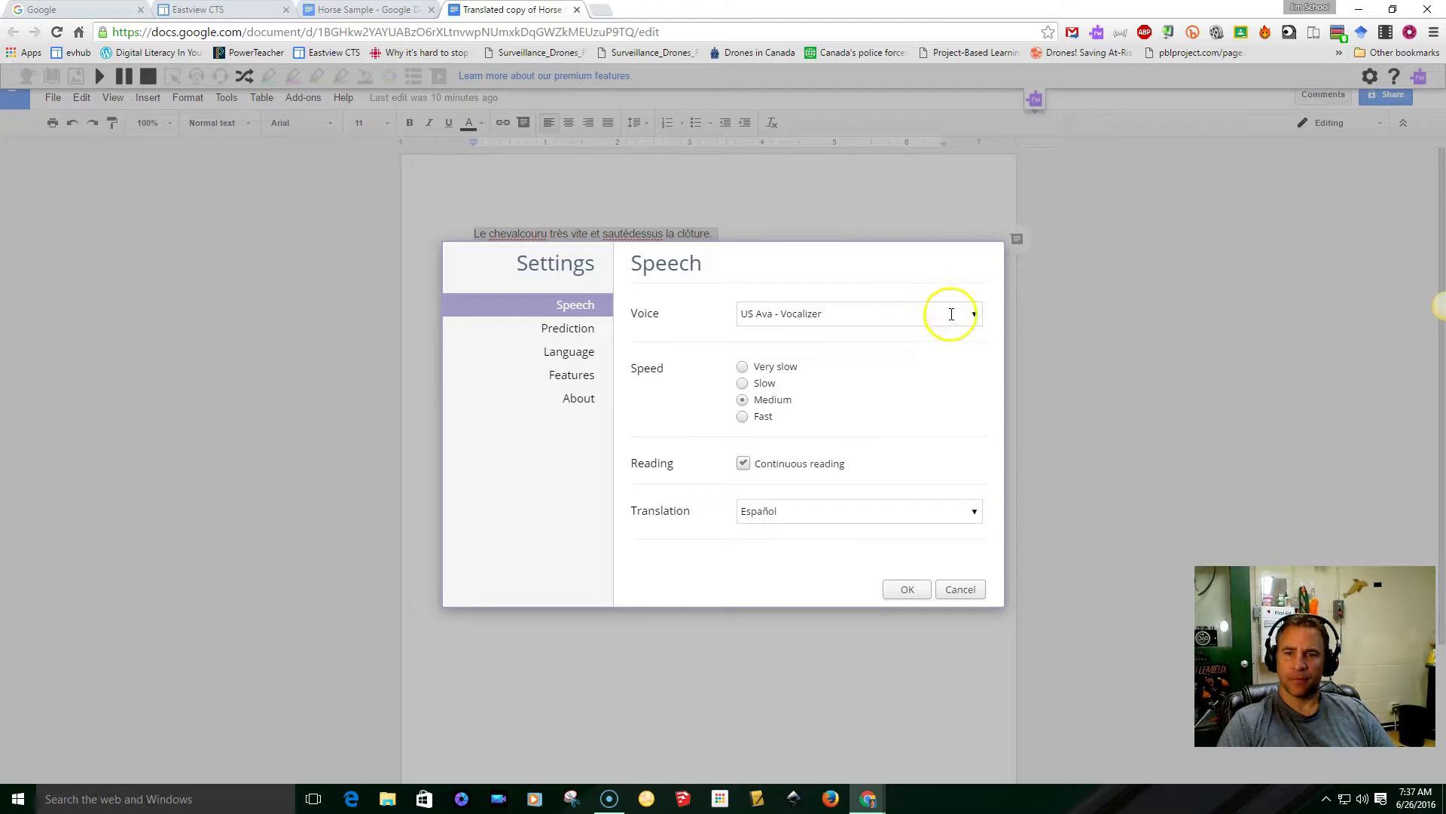
click(972, 319)
scroll(864, 460, down, 4)
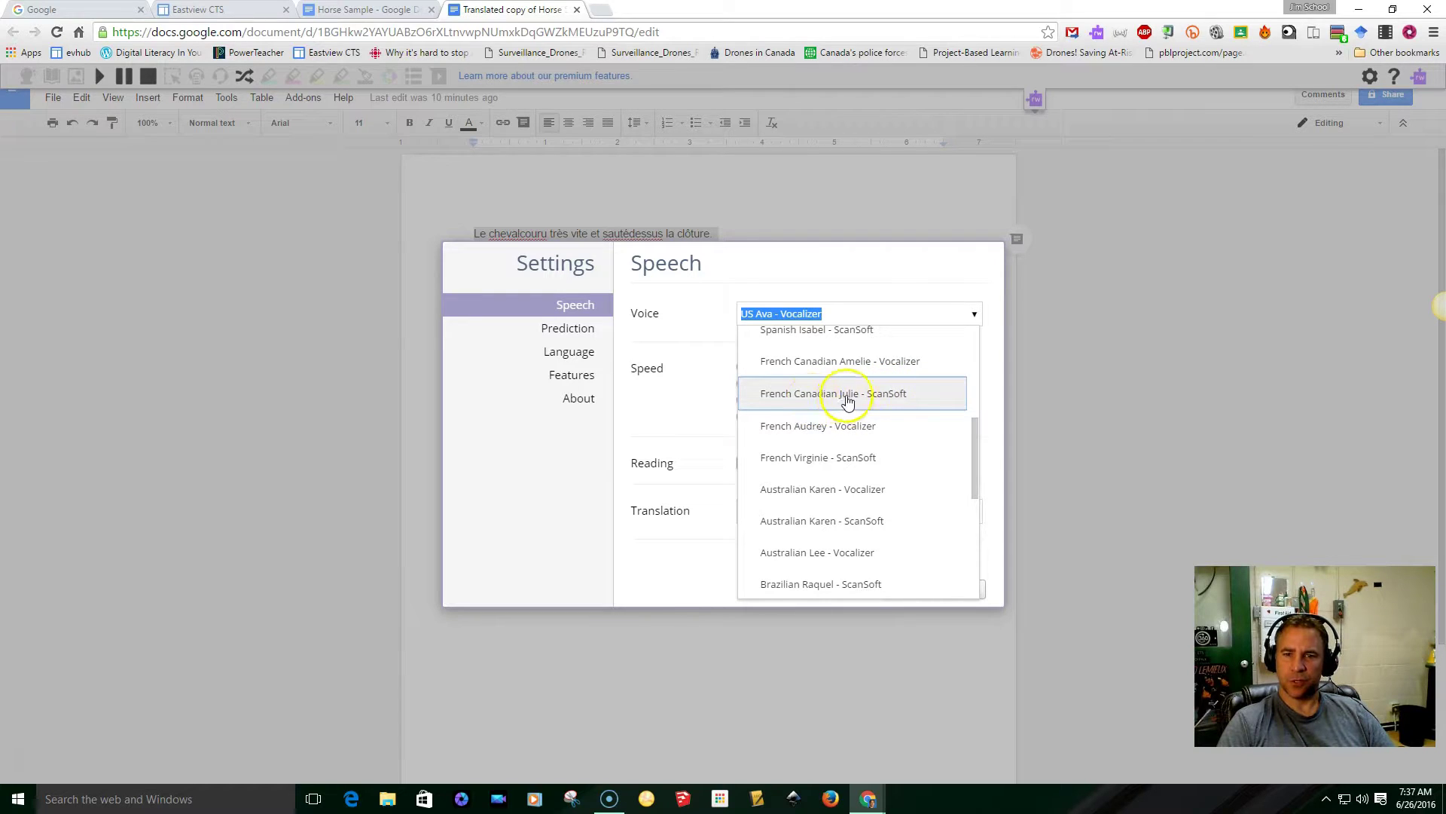
click(840, 401)
click(904, 591)
Step: Reselect the French sentence, have Read&Write read it aloud, and deselect it
click(659, 251)
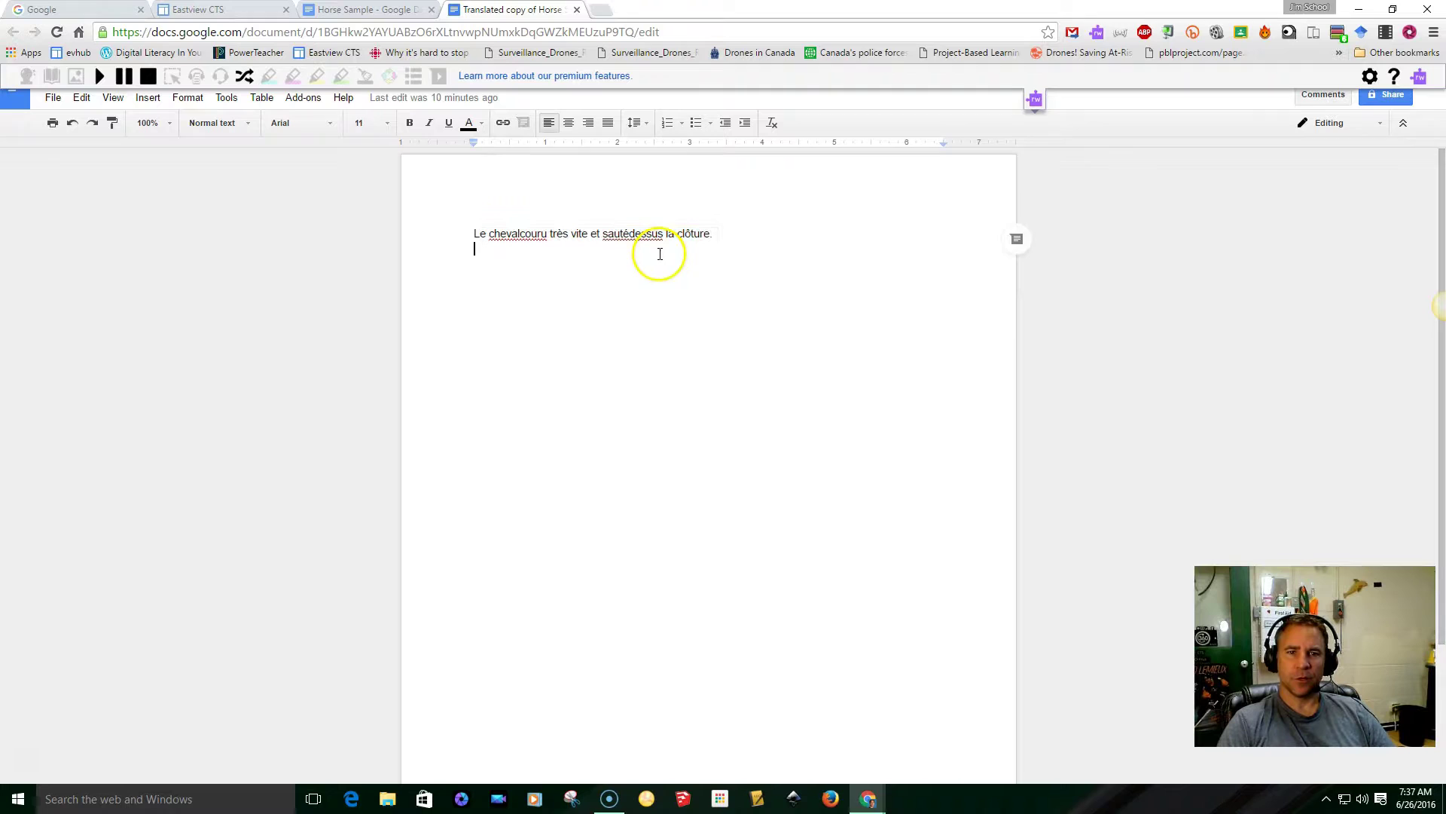
drag(473, 233, 723, 230)
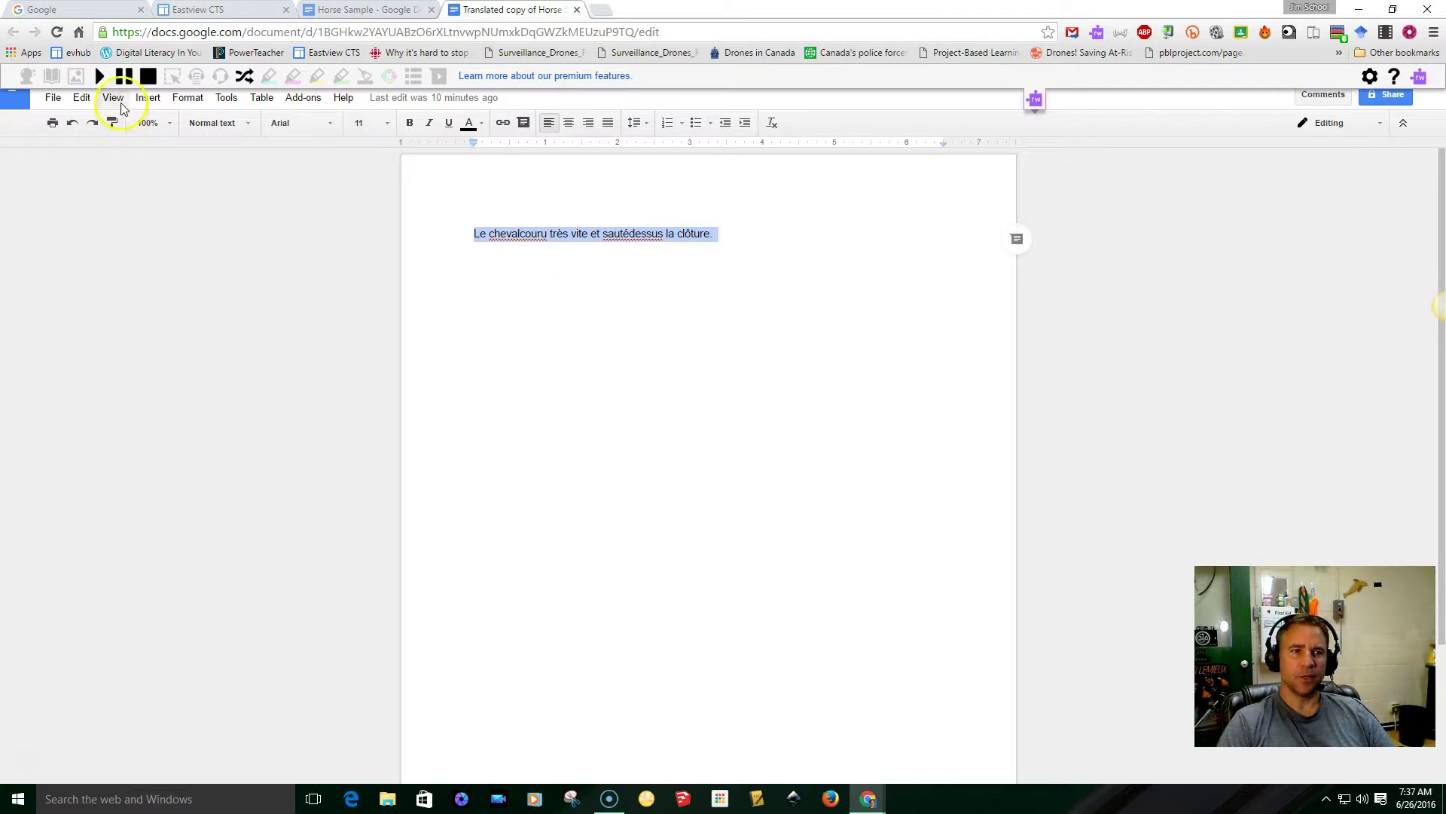
click(105, 78)
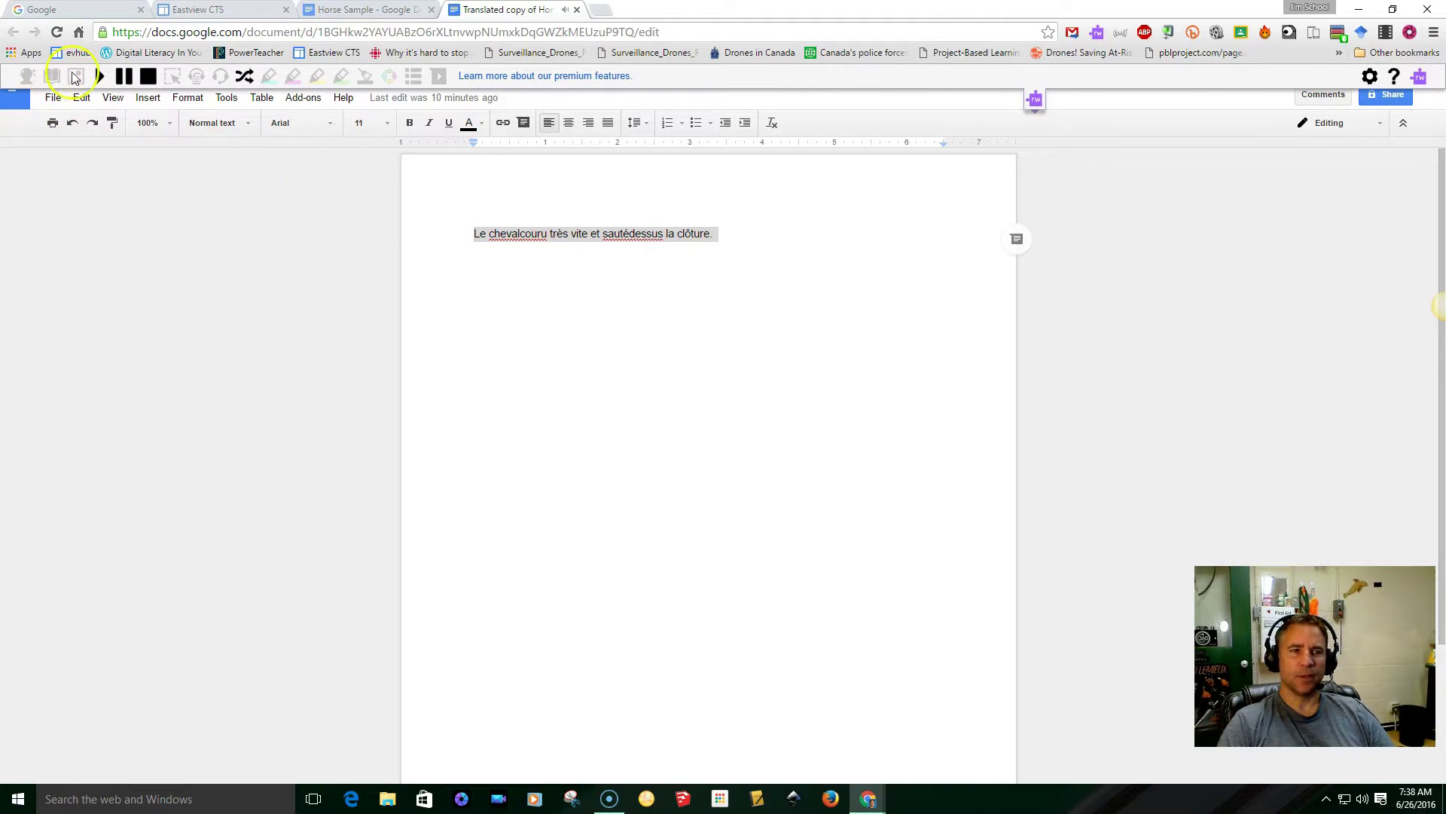
click(96, 75)
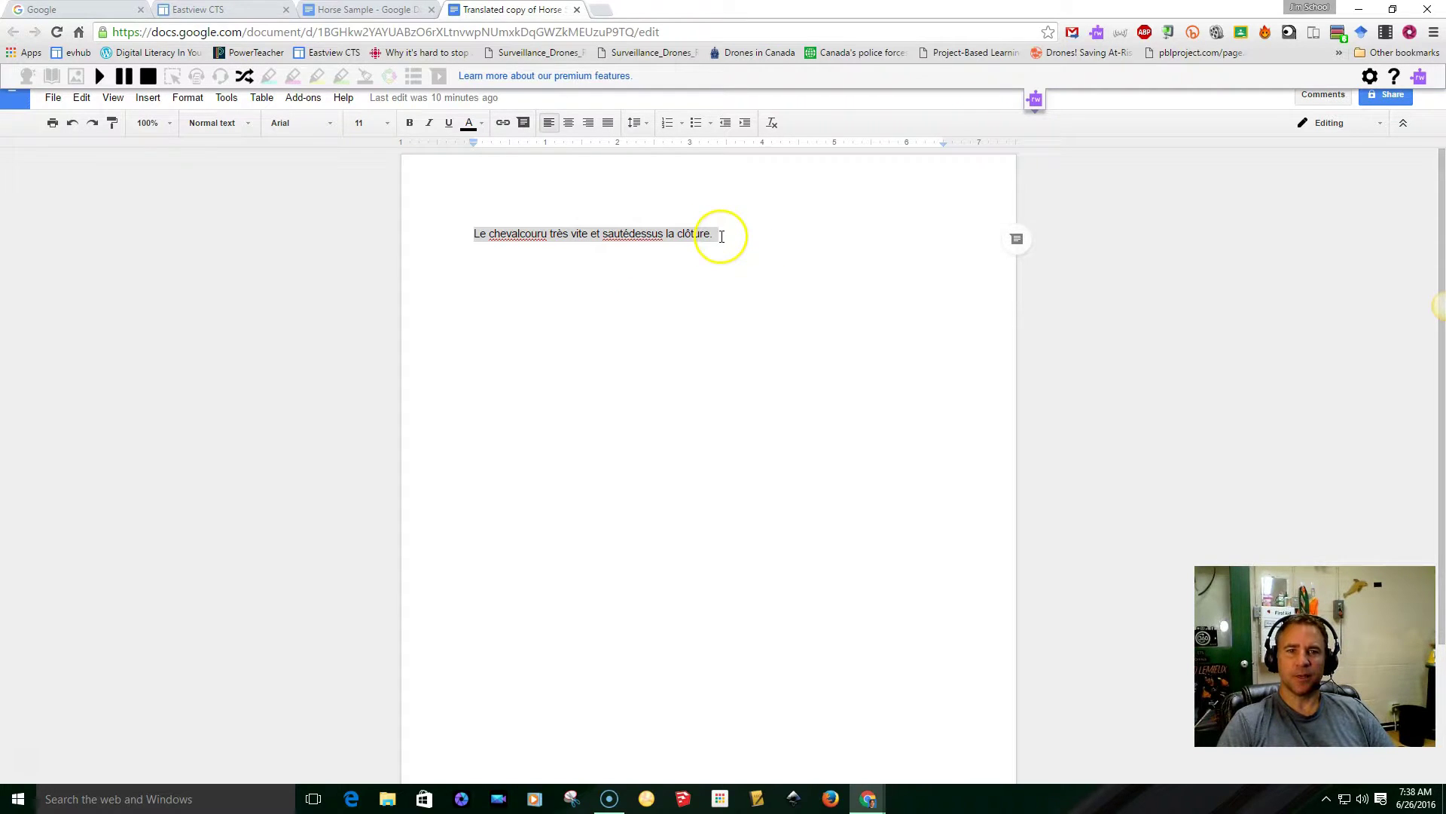
click(720, 233)
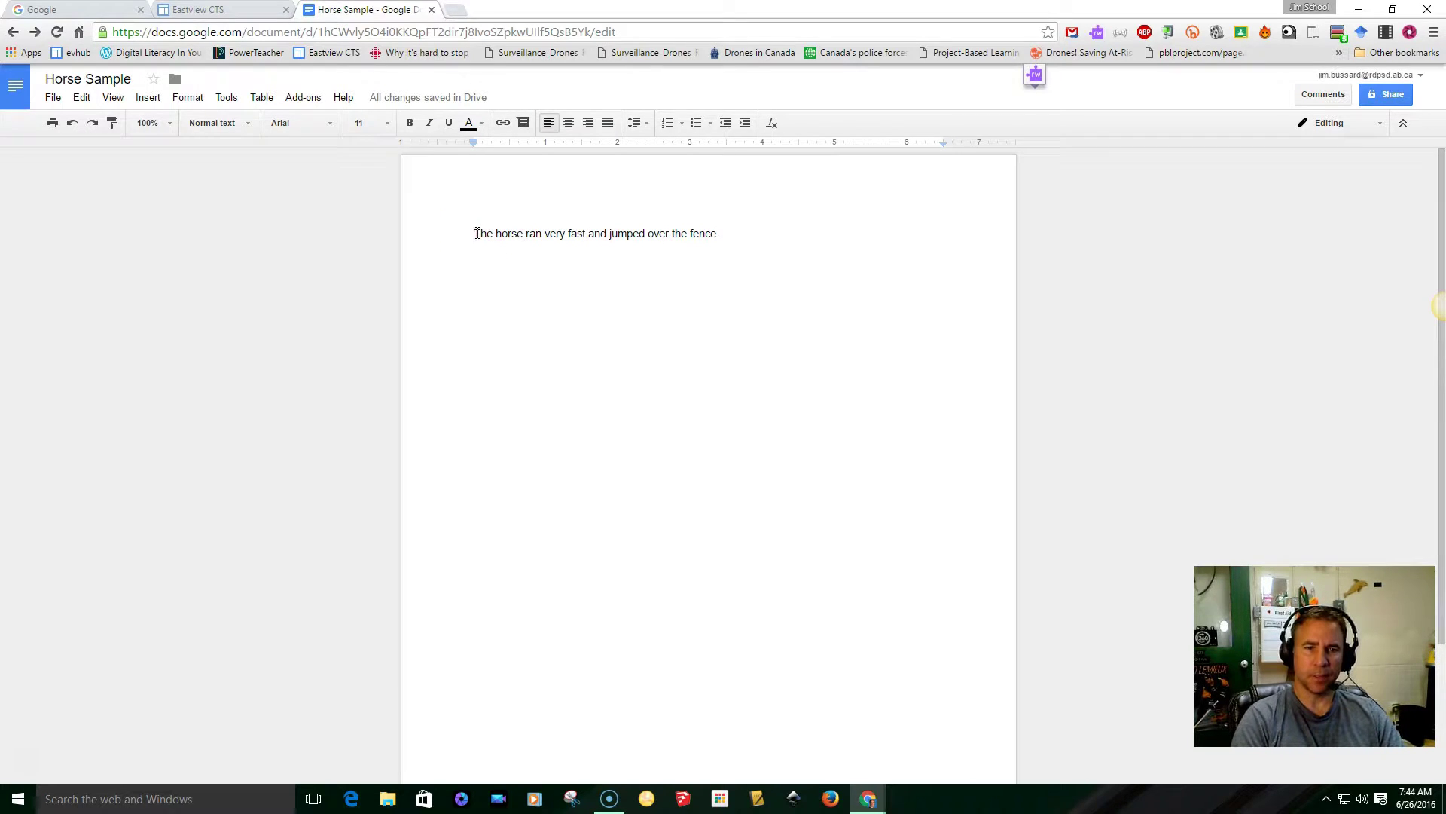
Step: Above the horse sentence, add "Highlight the following sentence according to the various parts of speech." with lines Nouns - Blue, Verbs - Green, Adverbs - Yellow, Adjectives - Purple
key(Return)
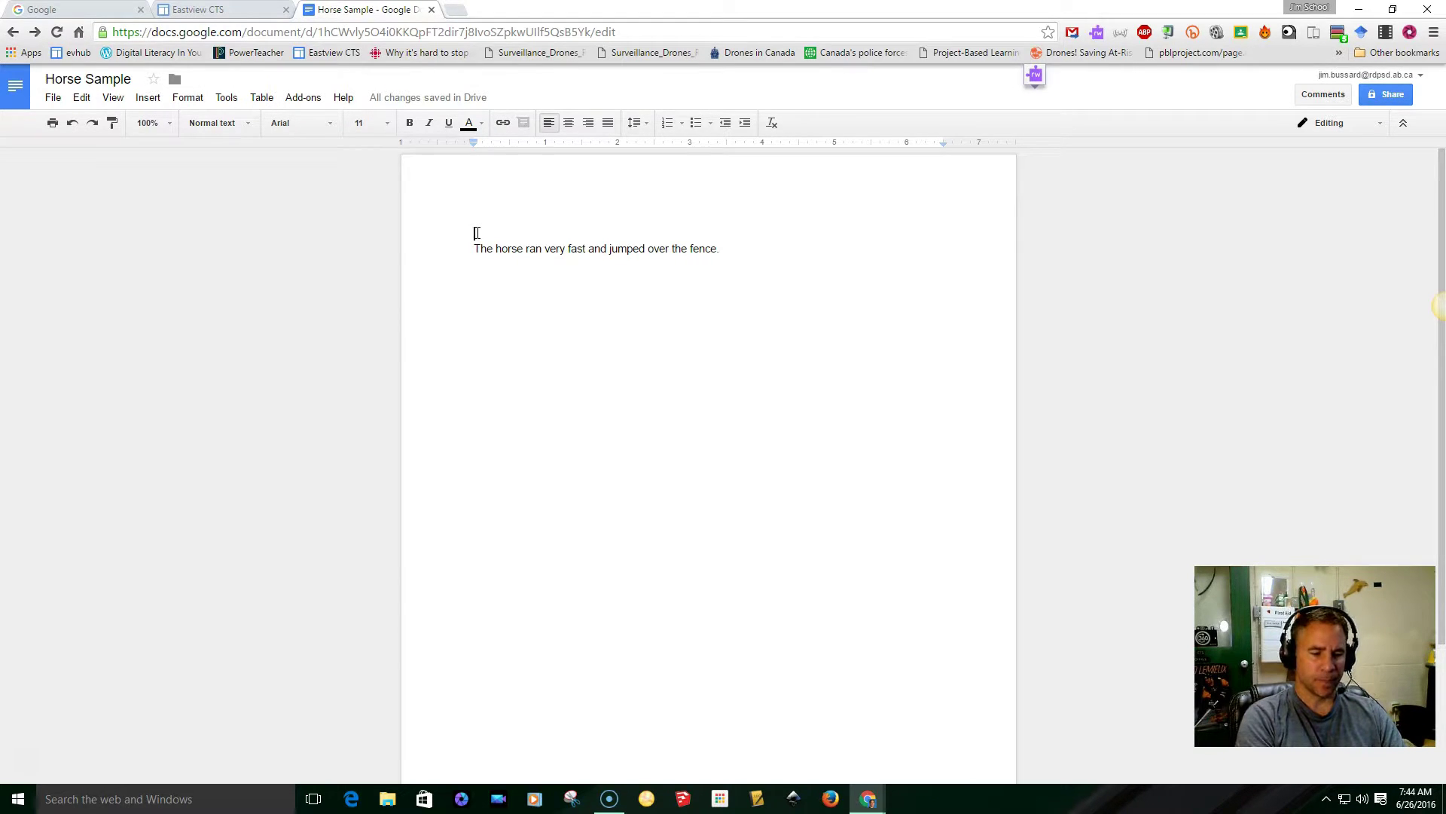
text(Big)
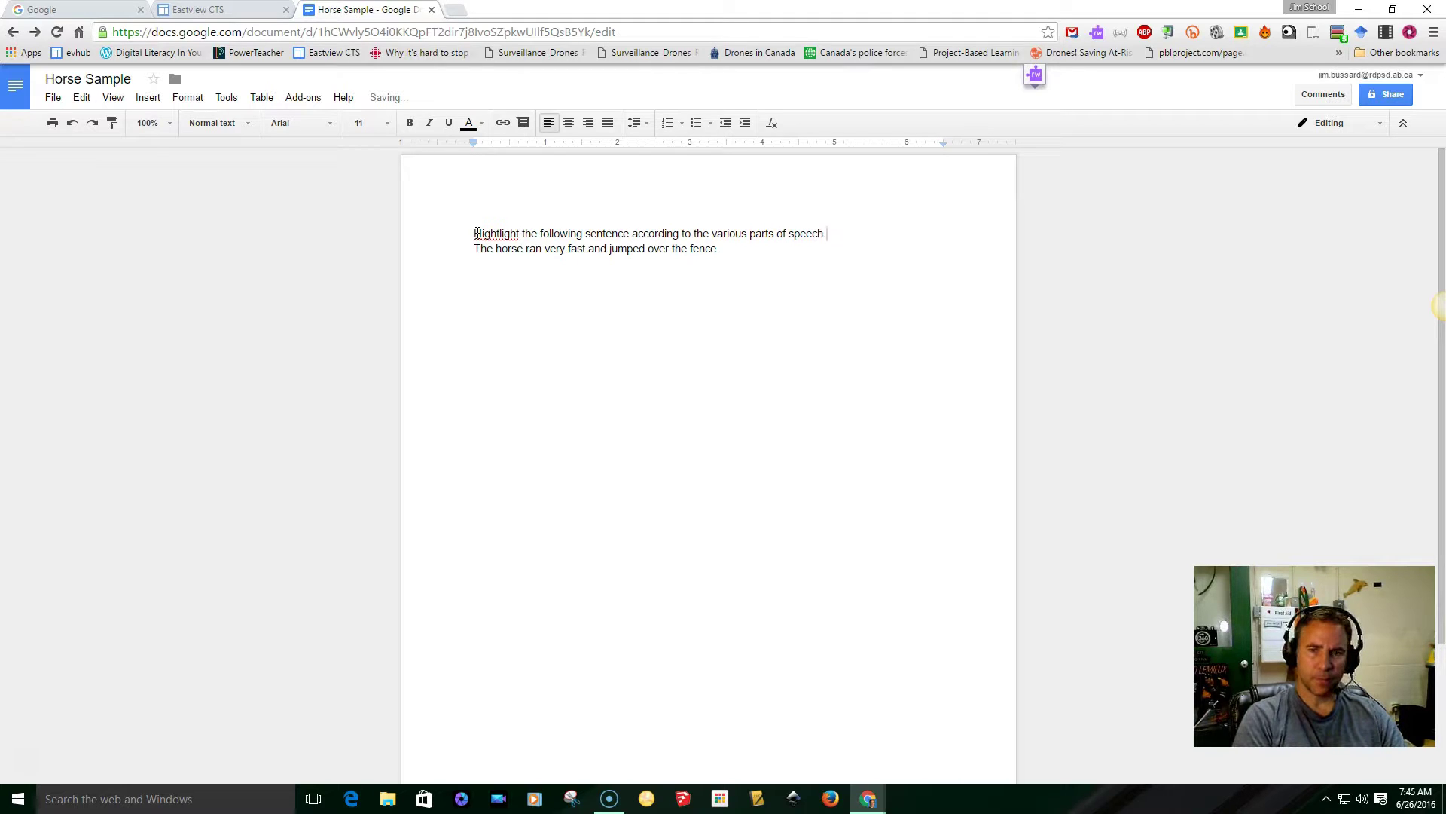
key(Return)
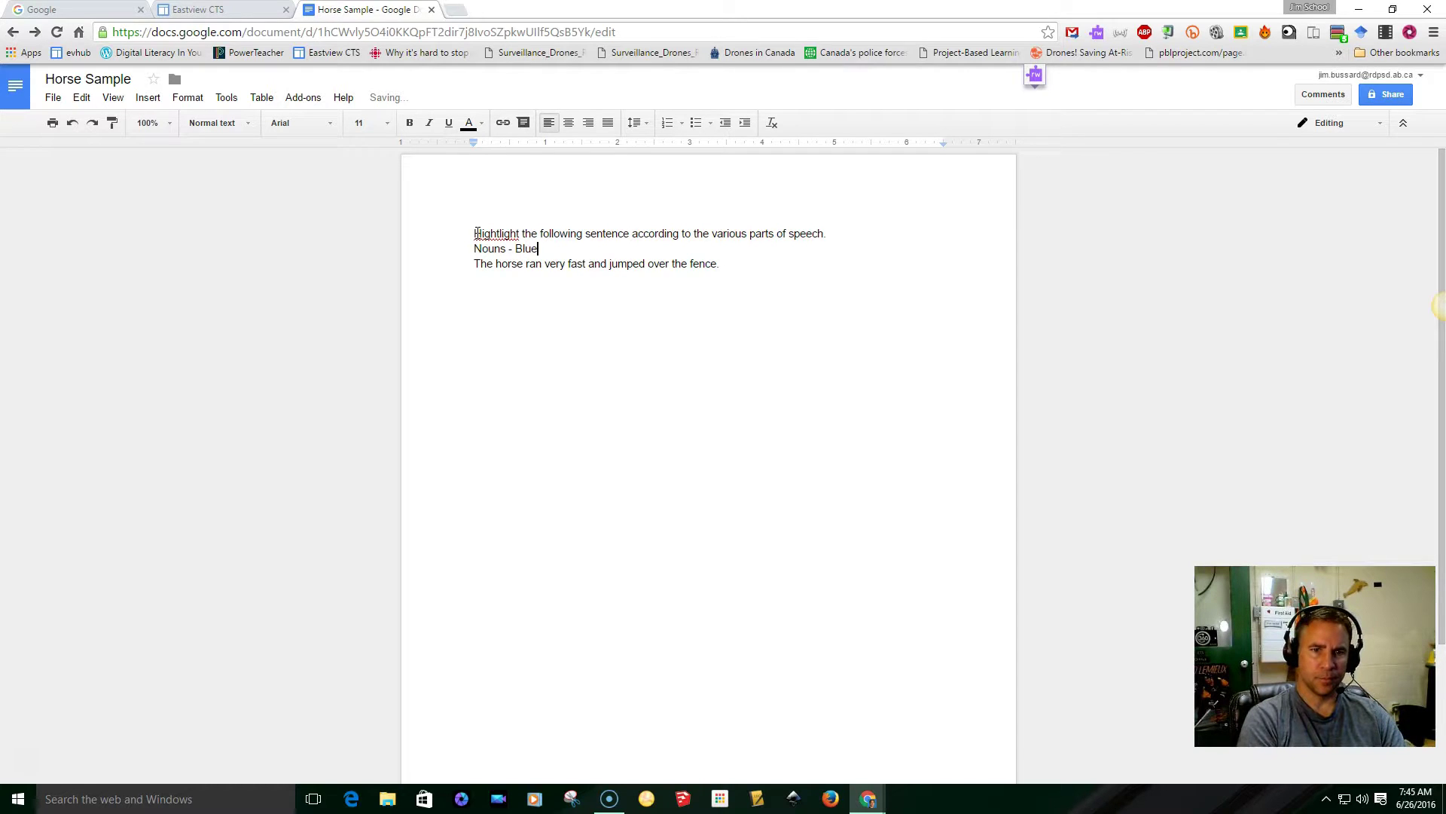
key(Return)
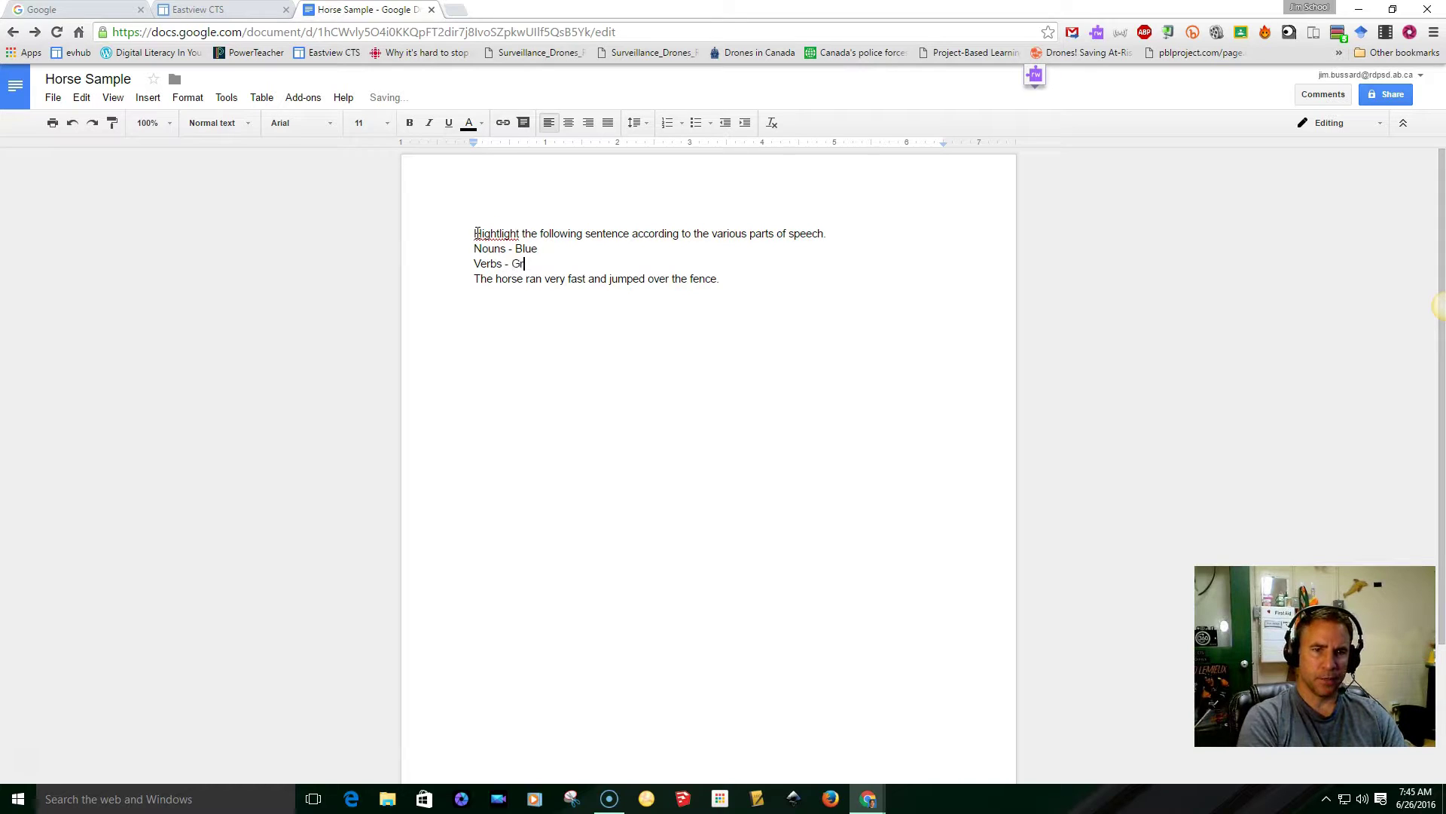
text(Verbs - Green)
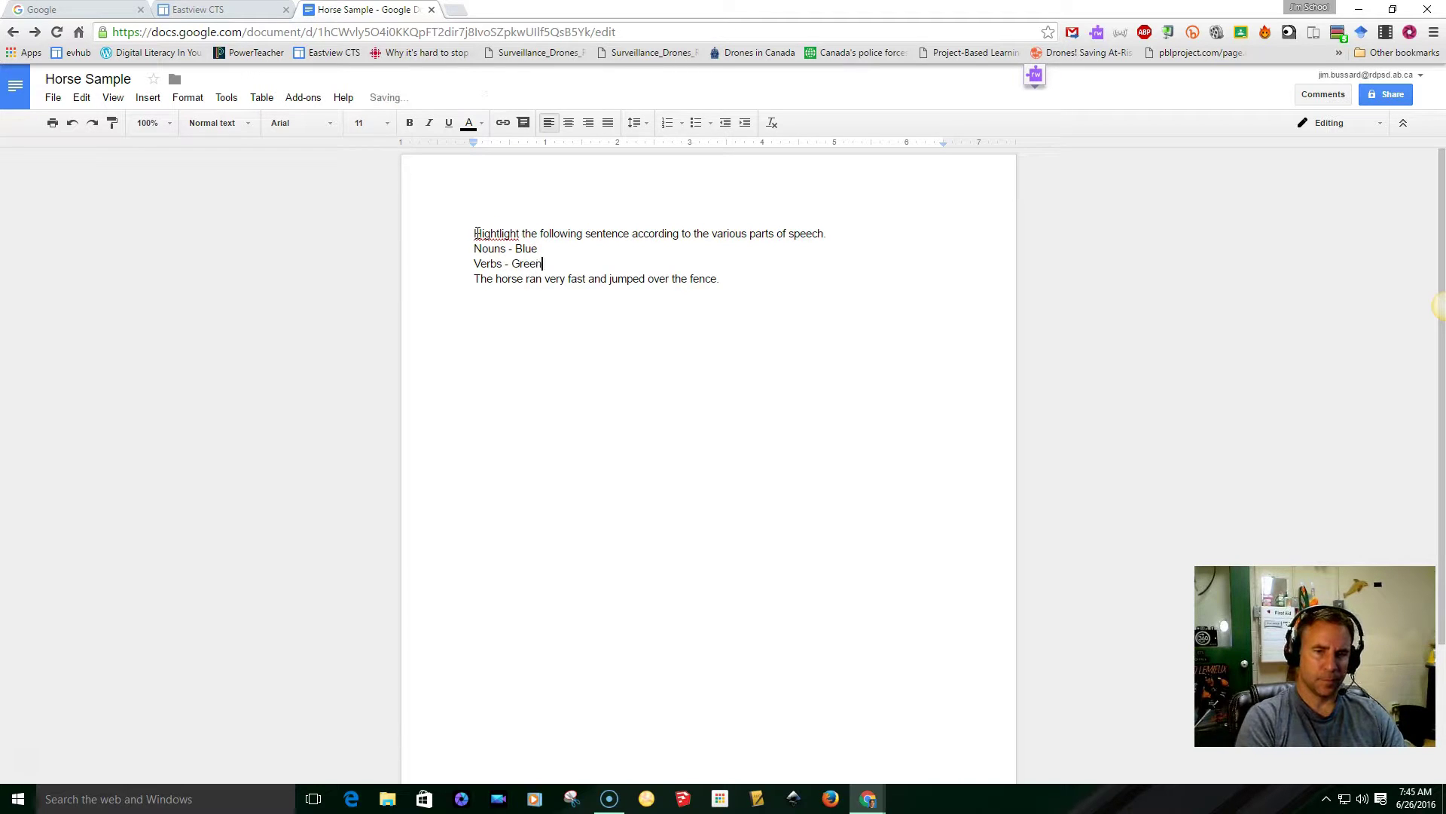
key(Return)
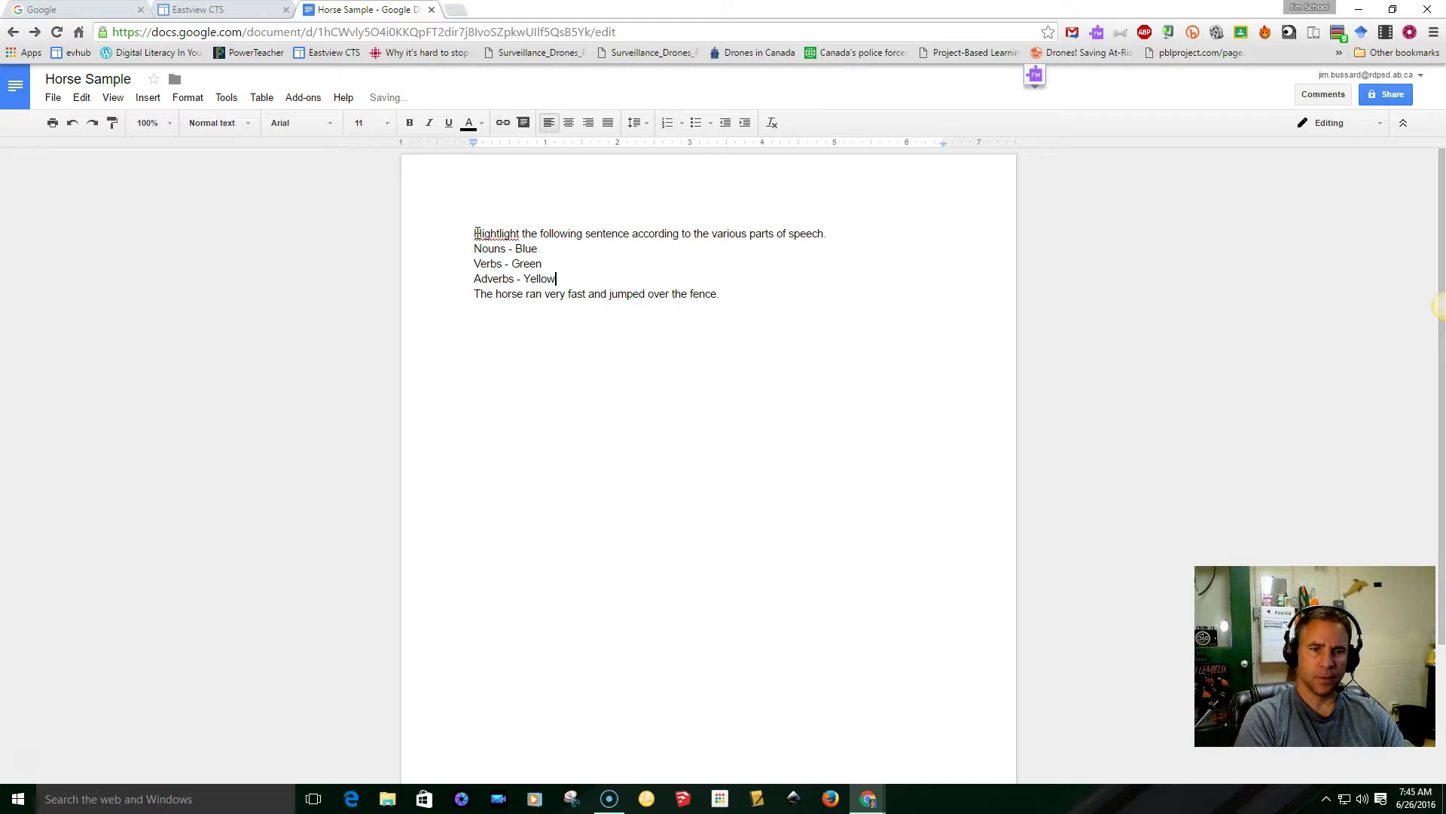
key(Return)
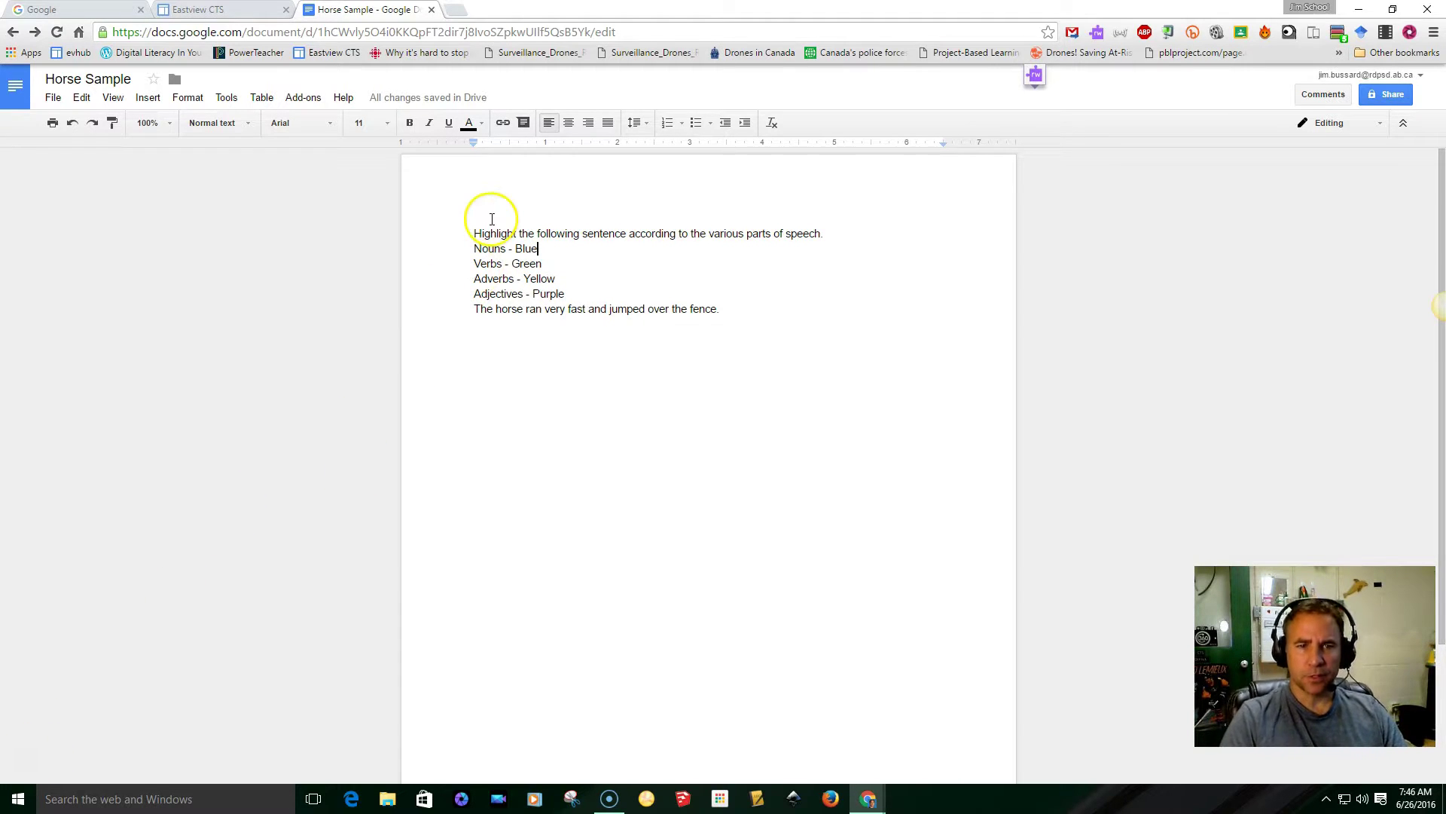
Step: Make the highlighting instruction bold and insert a blank line between it and the Nouns line
drag(474, 235, 829, 233)
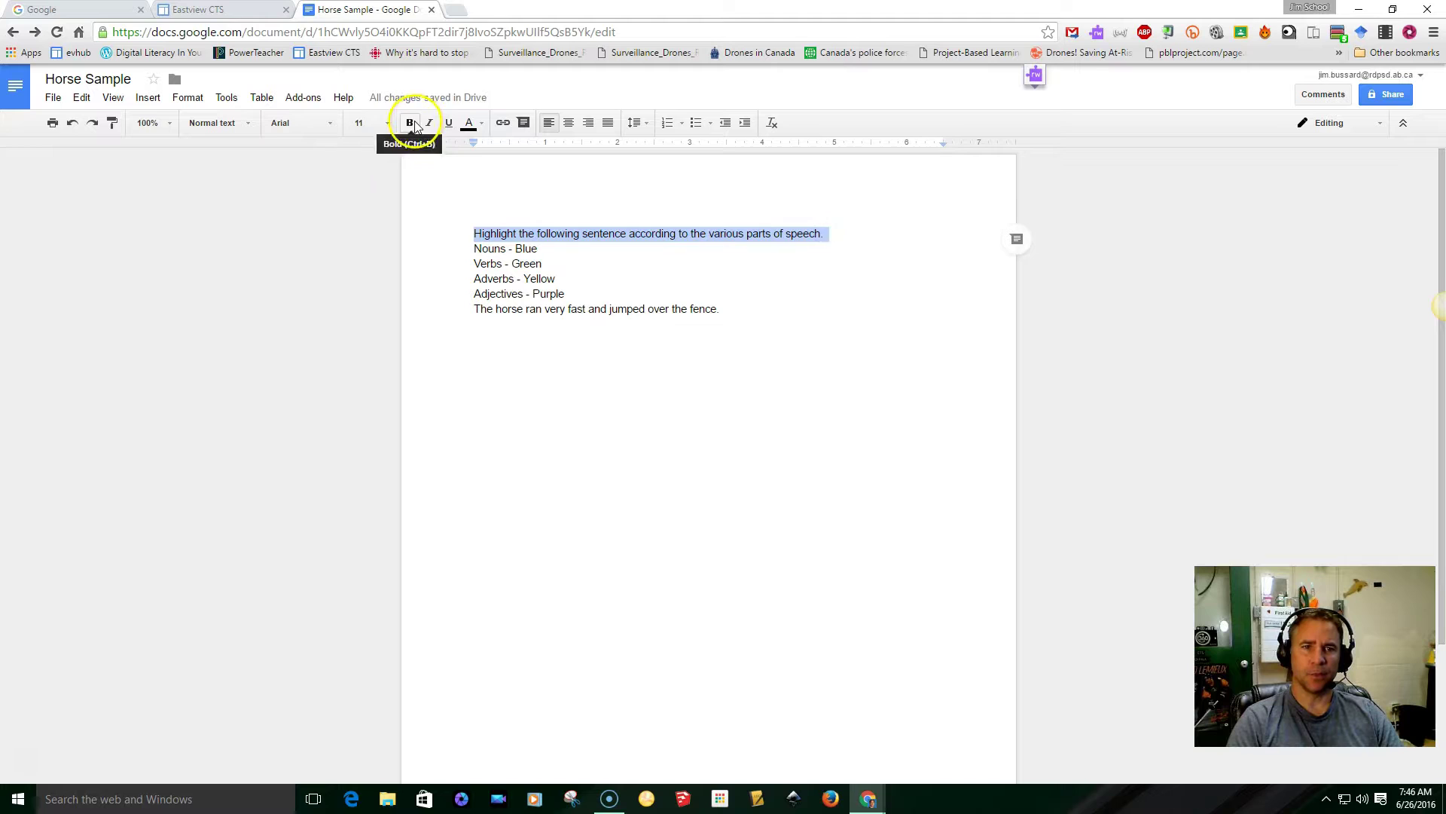
click(411, 123)
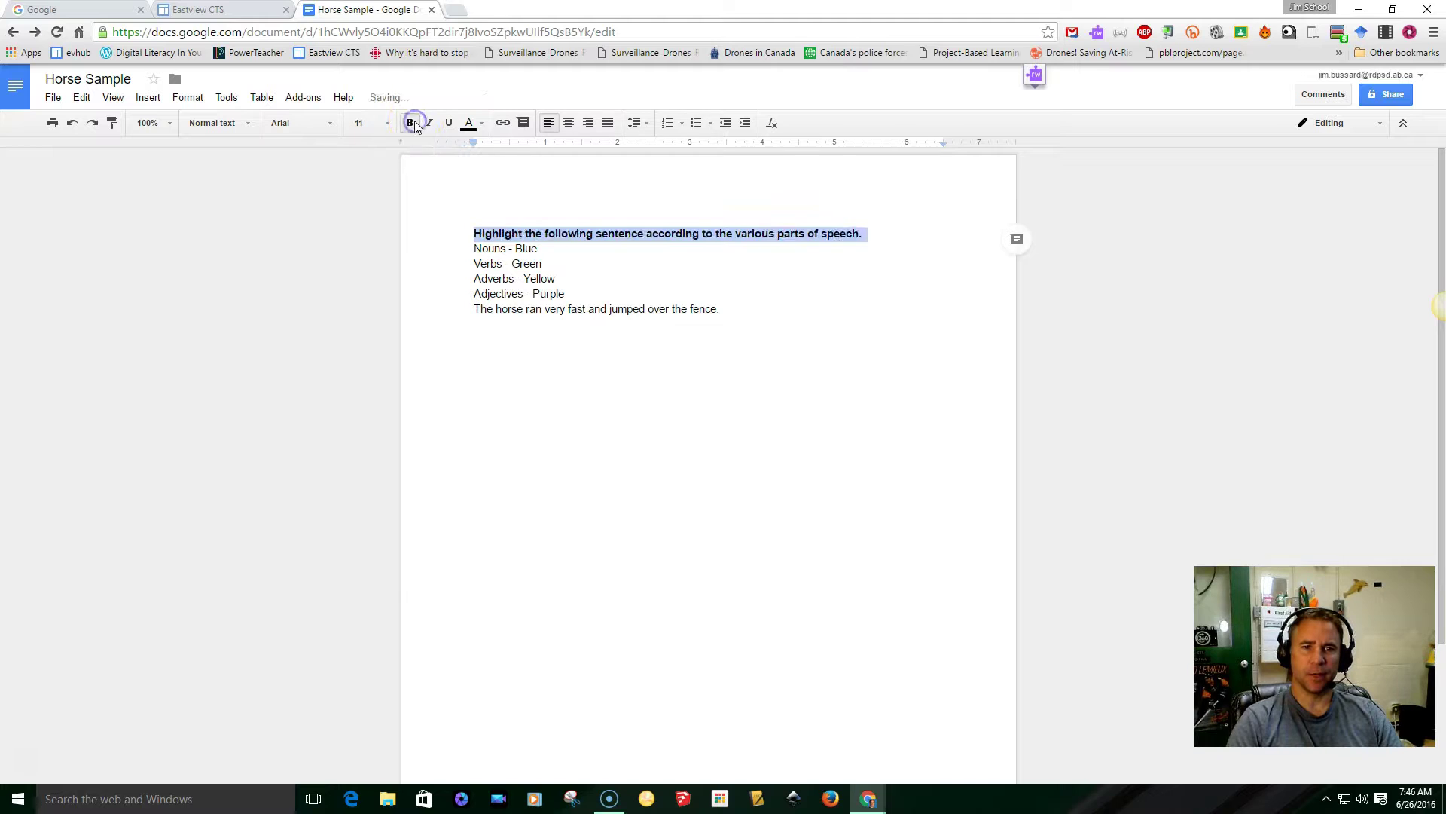
click(869, 234)
key(Return)
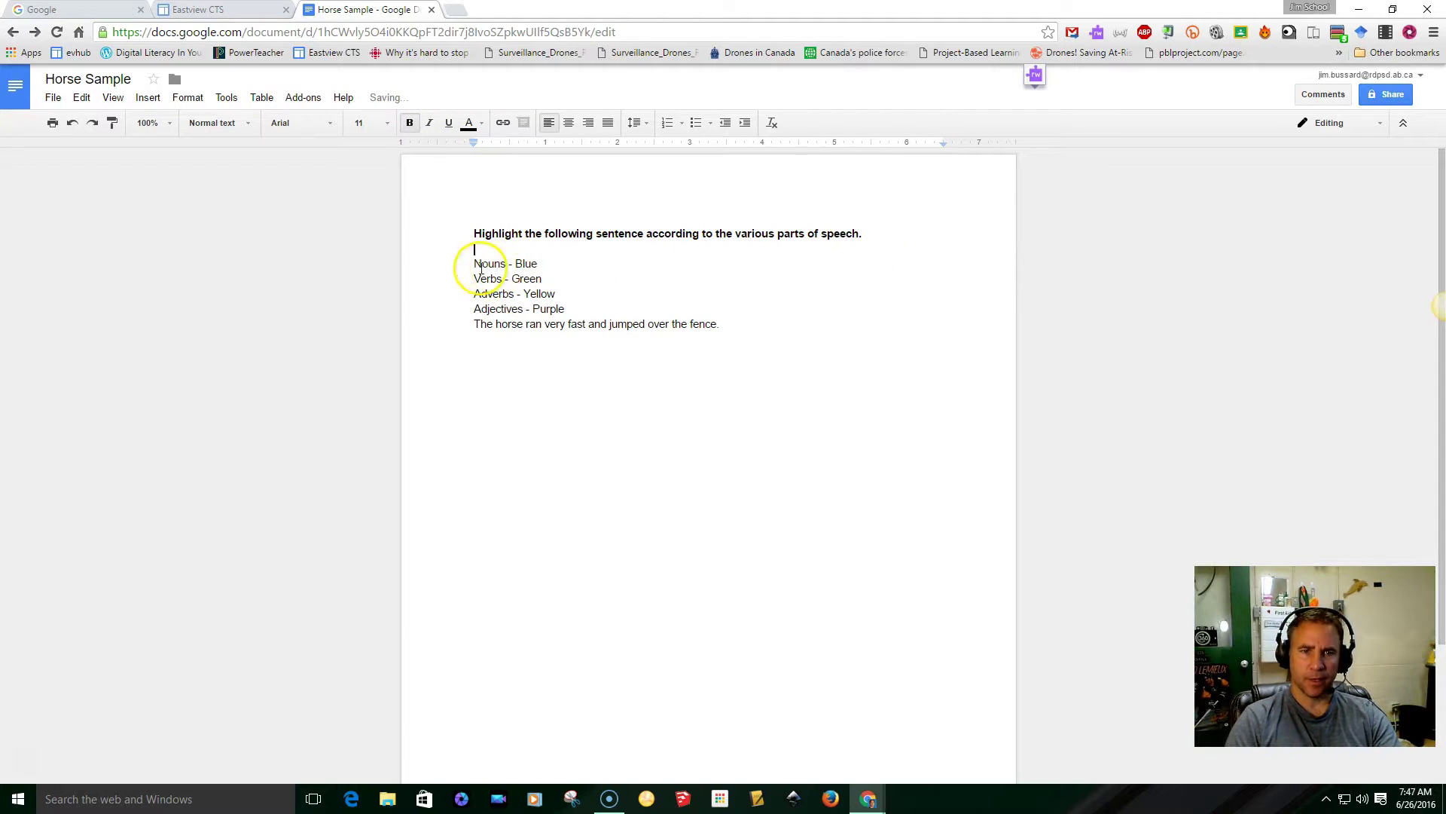
Step: Highlight the word "Blue" in the Nouns line with cyan
drag(517, 264, 540, 265)
click(474, 125)
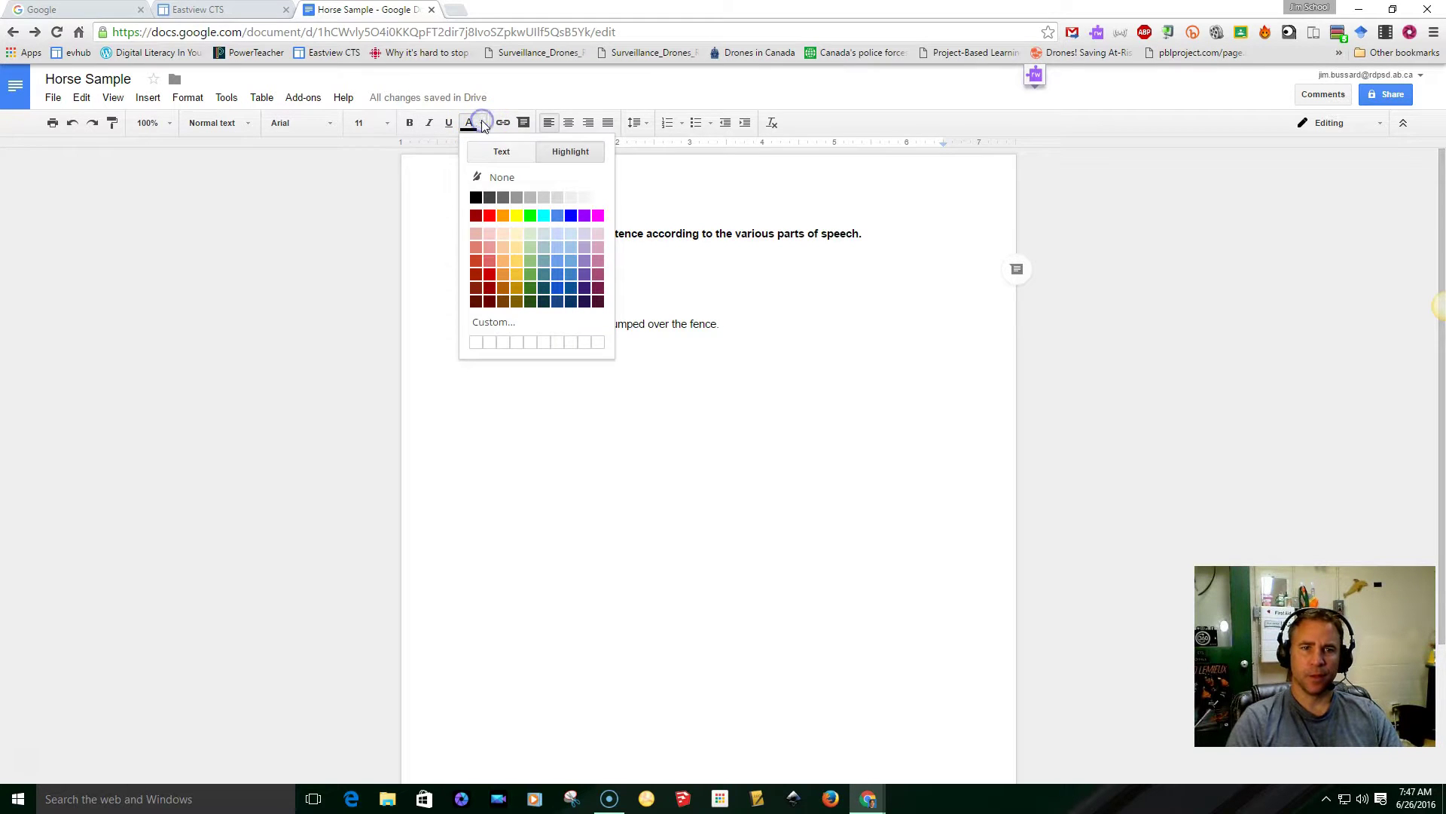
click(553, 151)
click(514, 153)
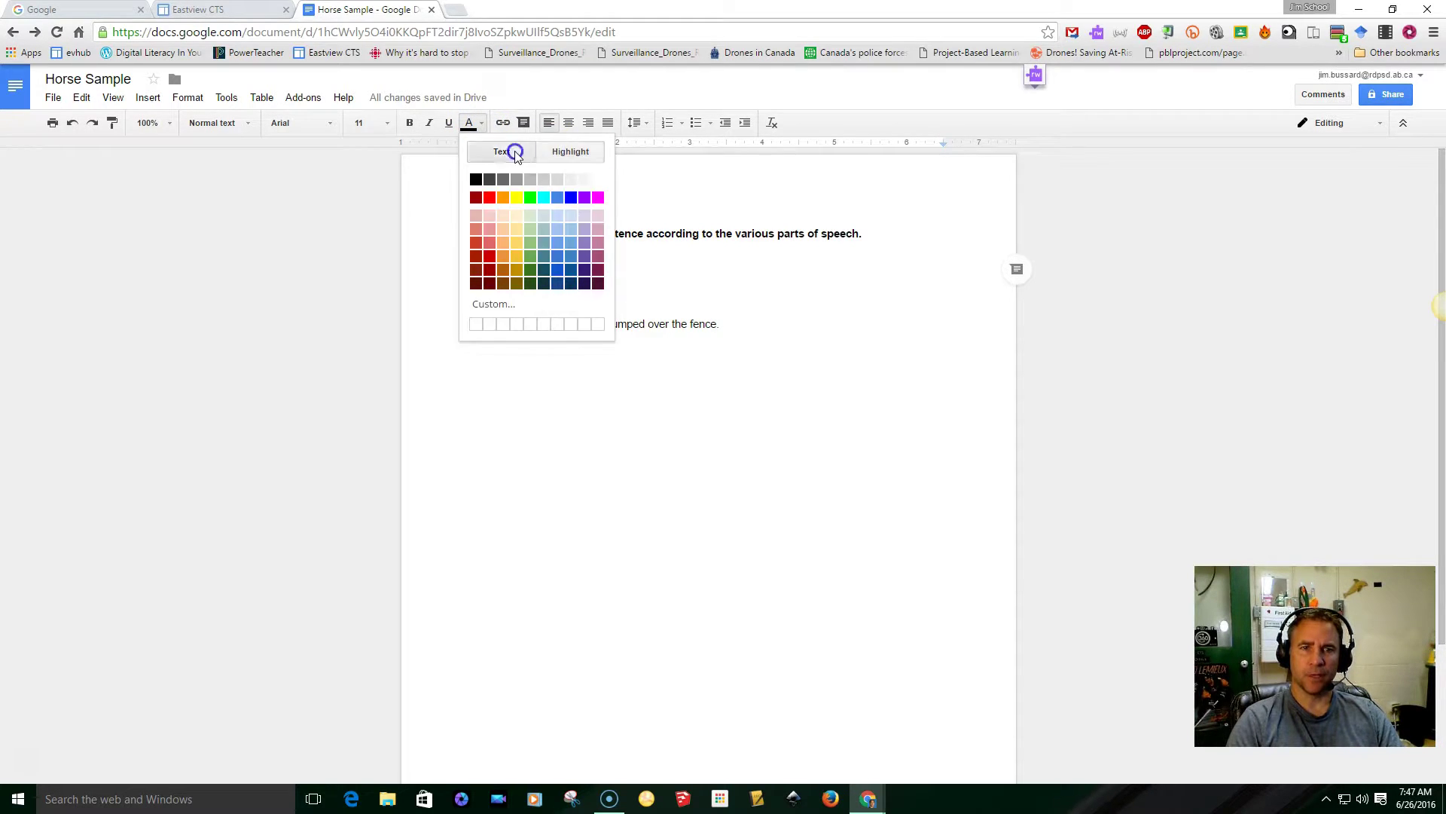
click(570, 151)
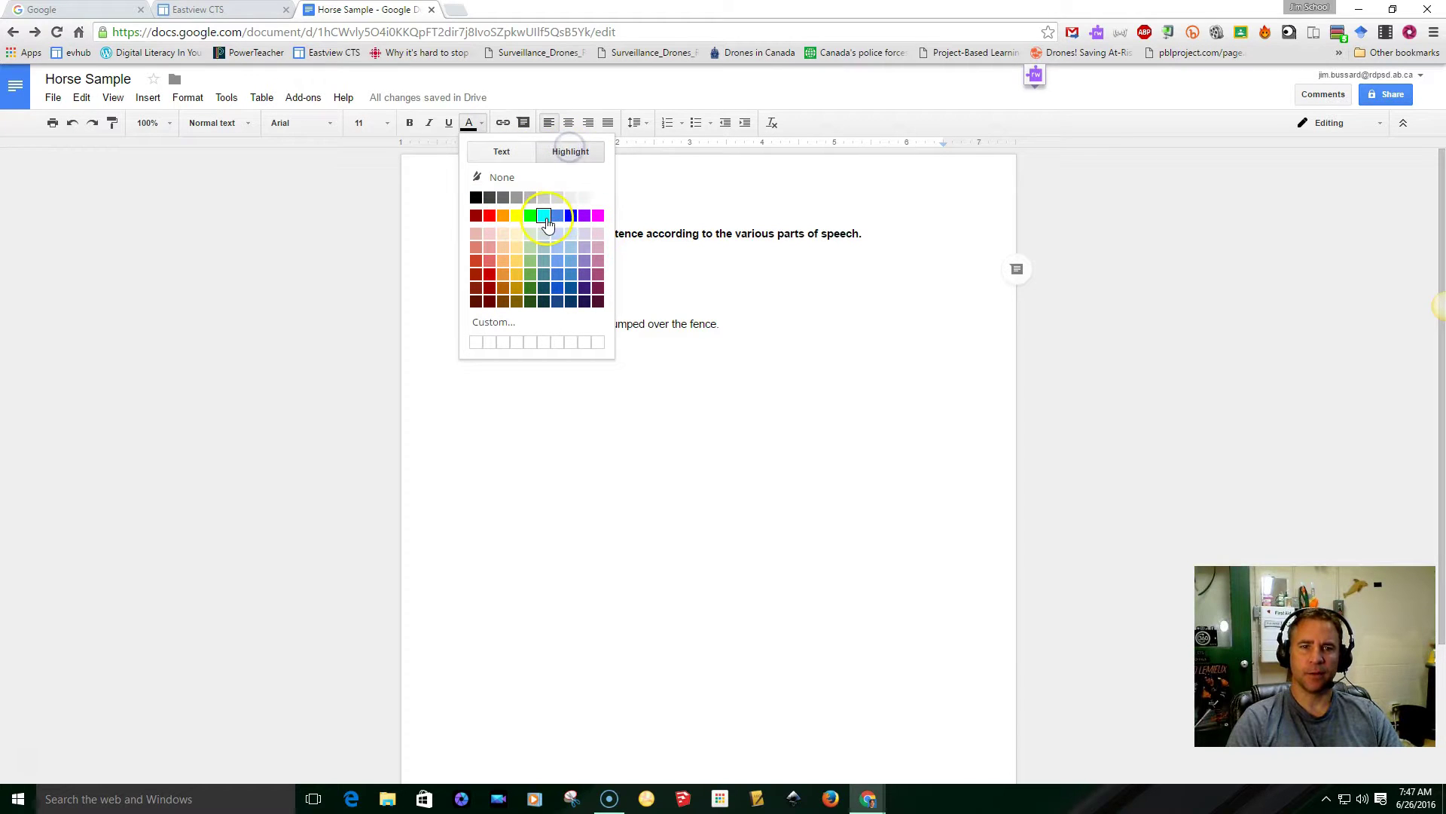
click(543, 216)
Step: Highlight the word "Green" in the Verbs line with green and "Yellow" in the Adverbs line with yellow
click(544, 279)
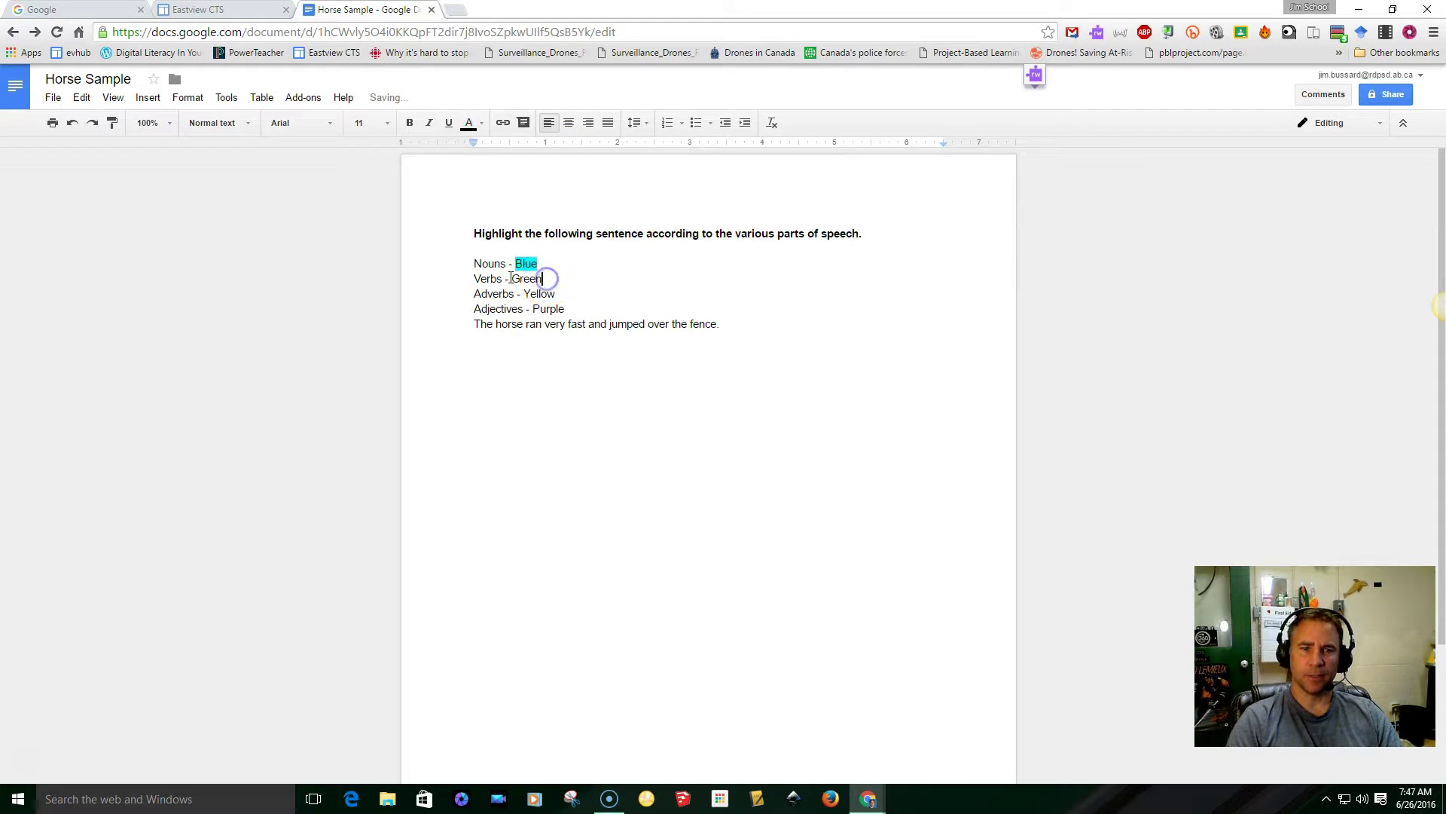
drag(518, 278, 542, 276)
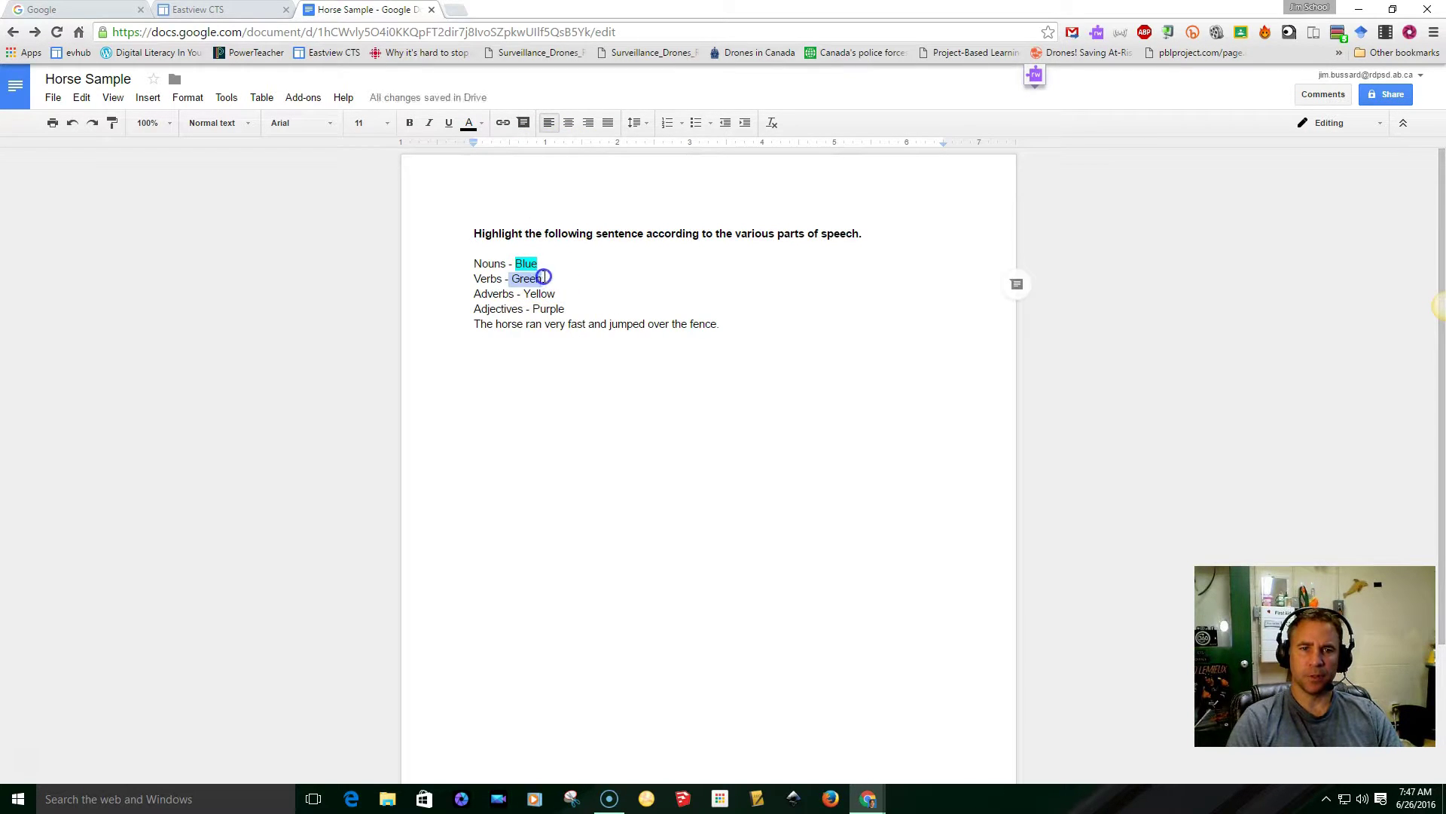
click(482, 127)
click(530, 216)
drag(524, 294, 550, 294)
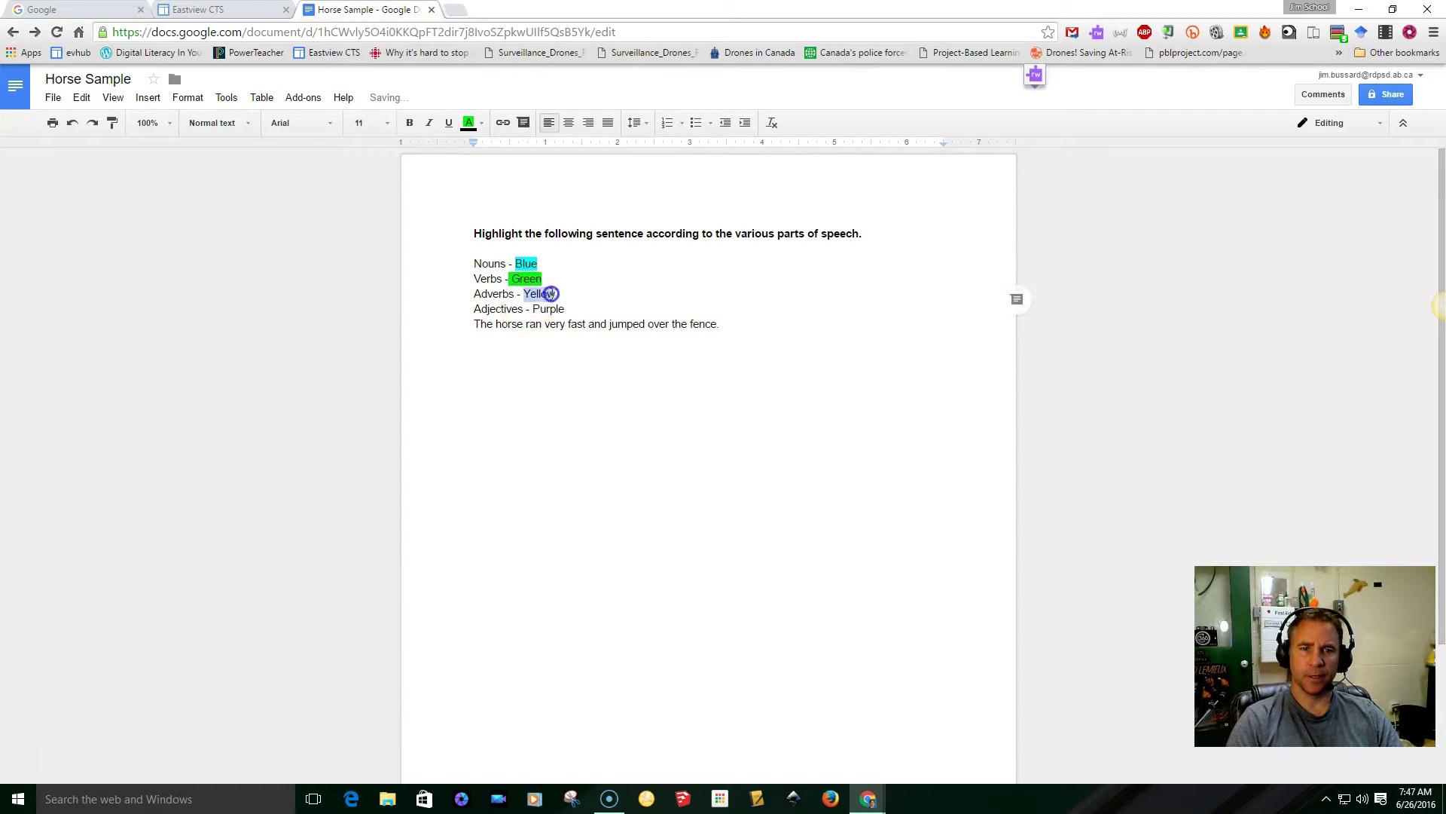
click(482, 124)
click(518, 217)
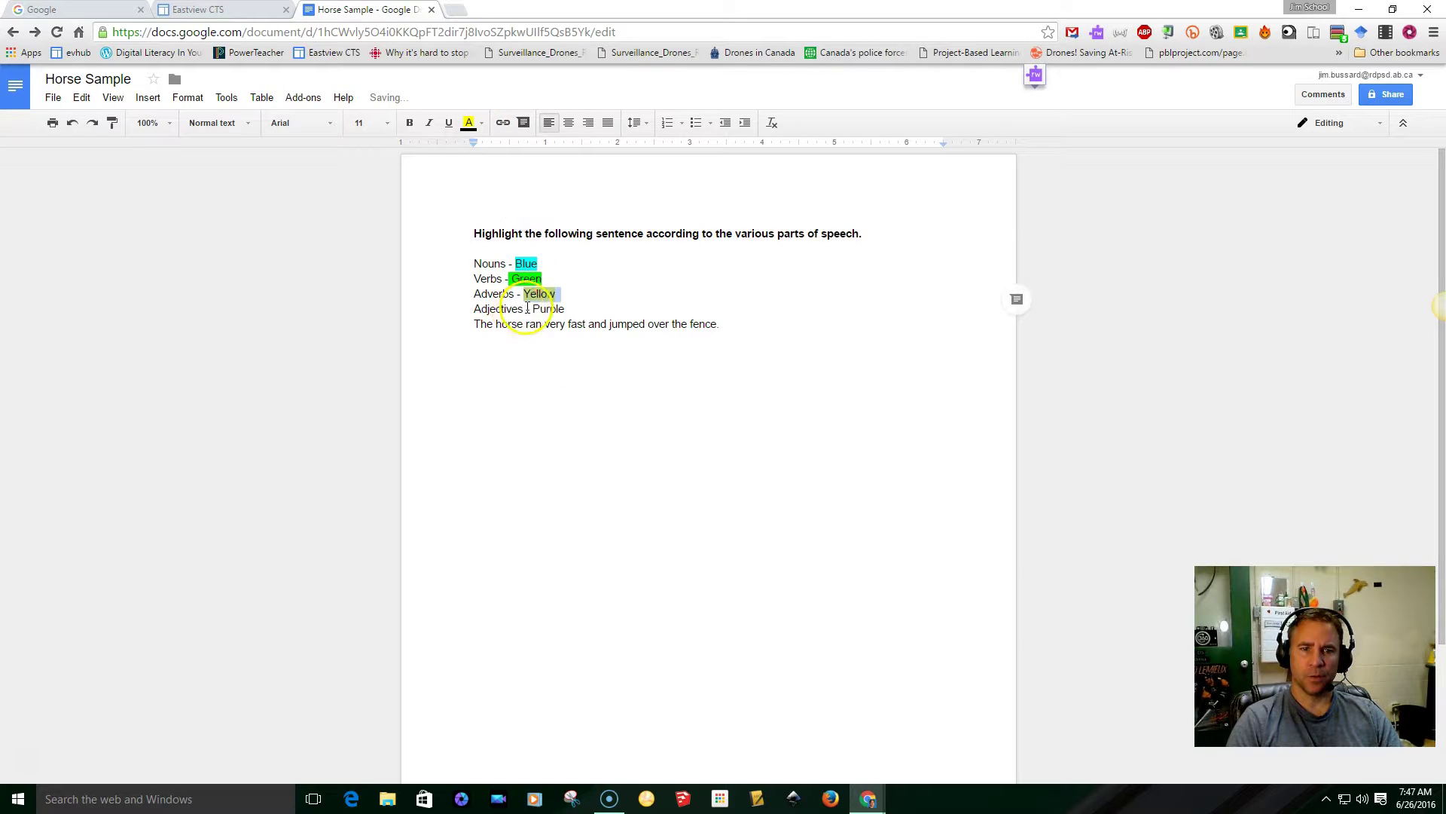
Step: Highlight the word "Purple" in the Adjectives line with magenta and deselect it
drag(533, 308, 566, 308)
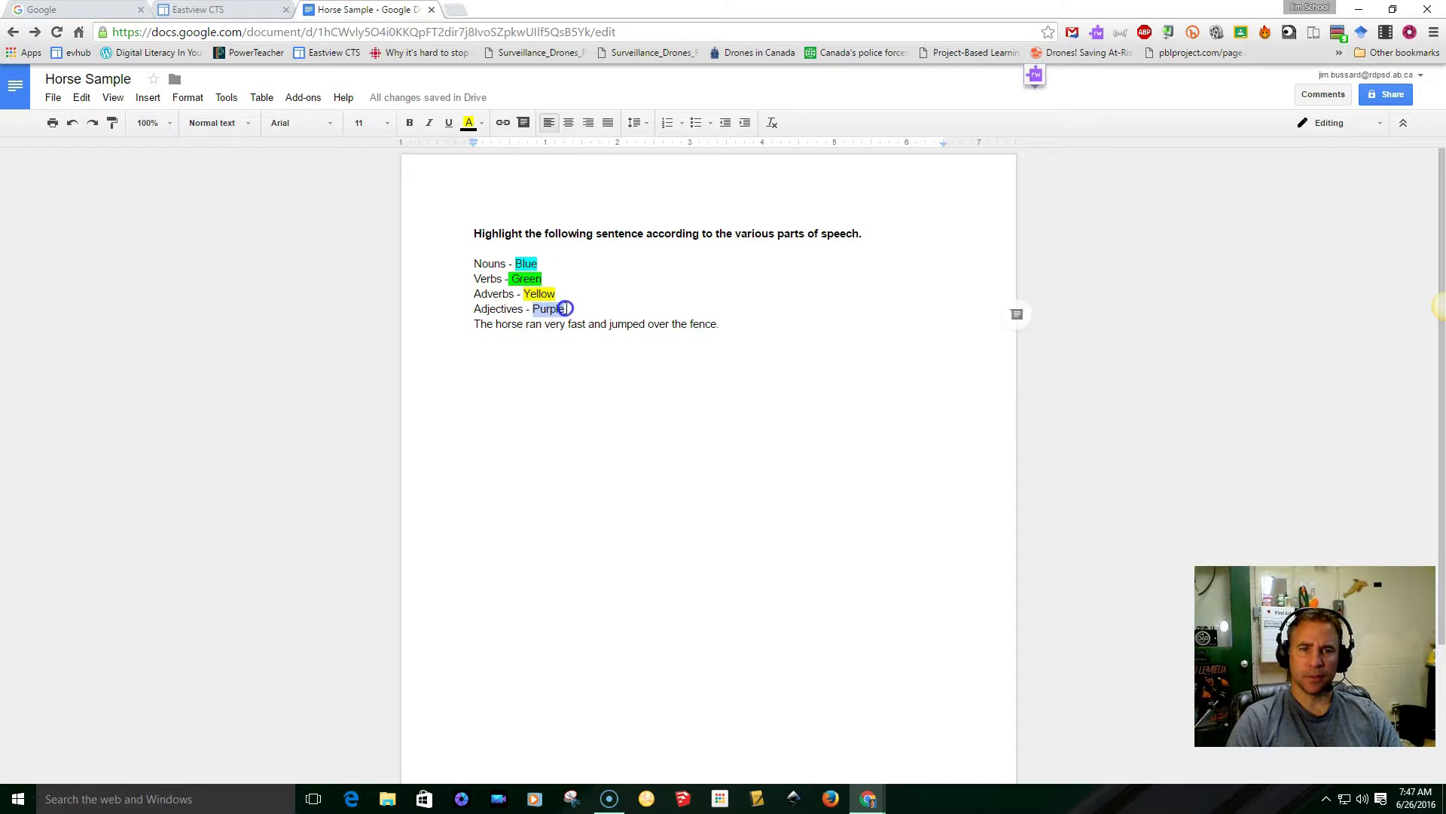
click(481, 126)
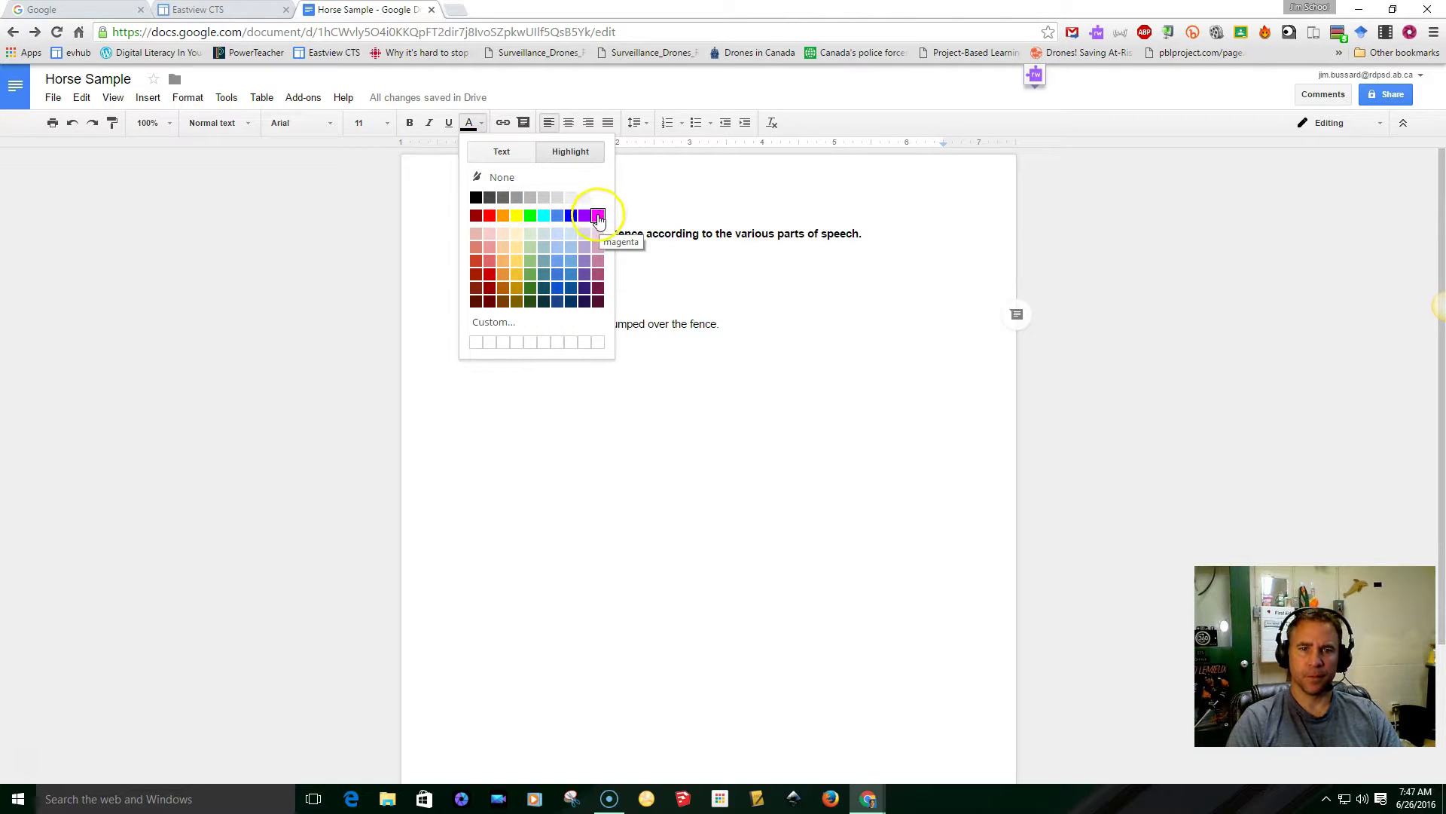
click(598, 215)
click(552, 291)
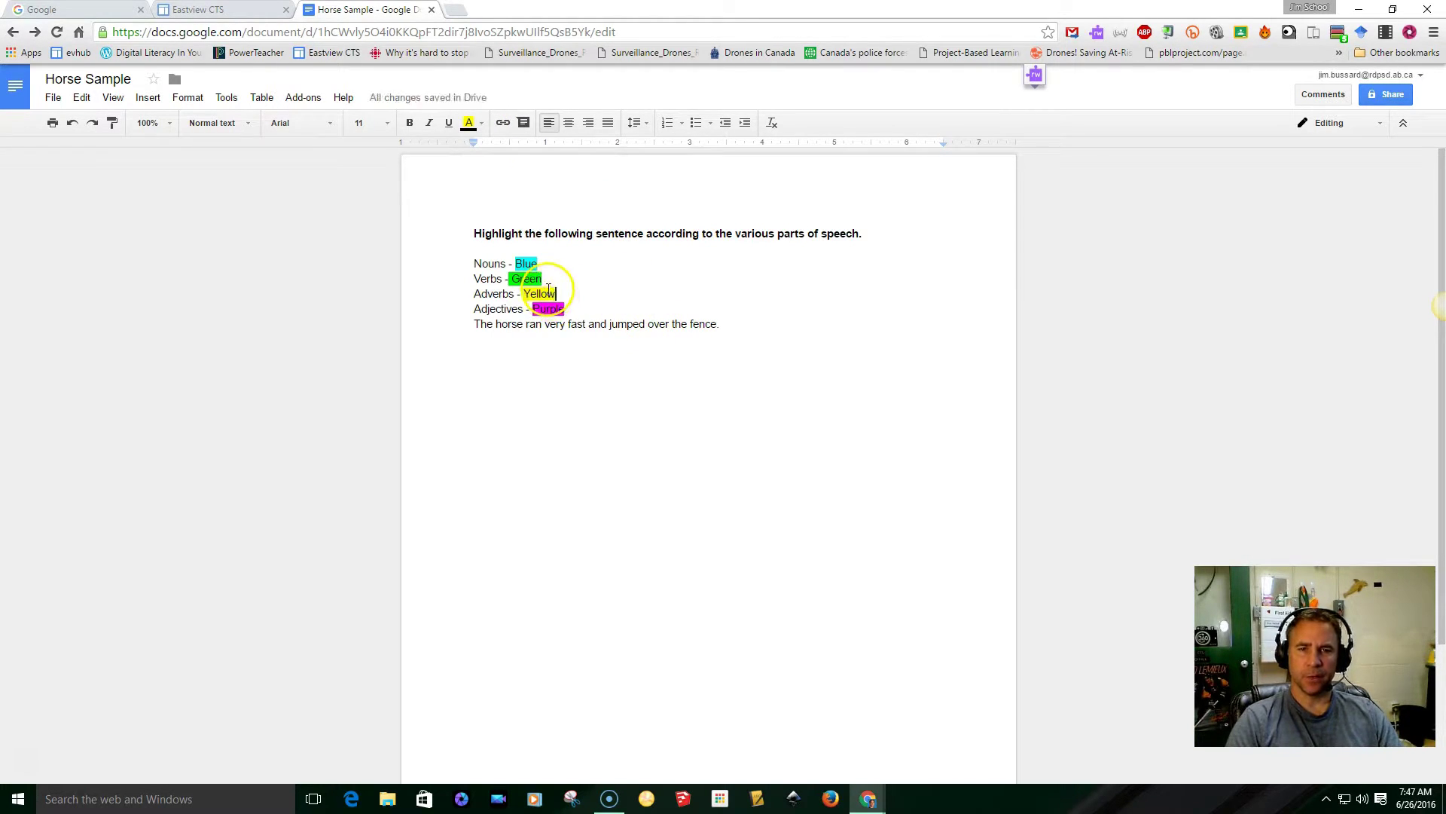
Step: Insert two blank lines above the horse sentence and add the word "big" before "horse"
click(476, 327)
key(Return)
key(Return)
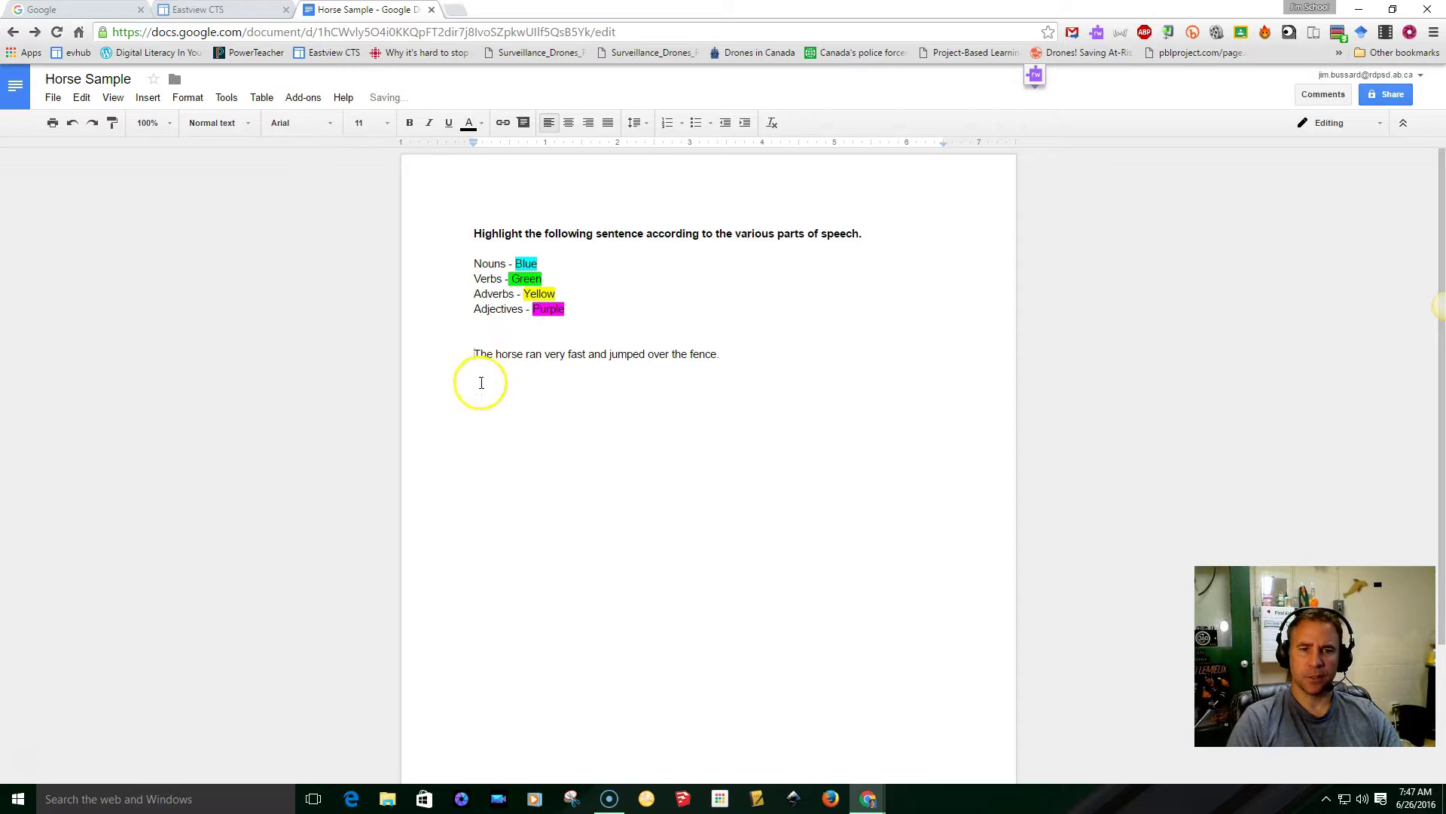
click(495, 354)
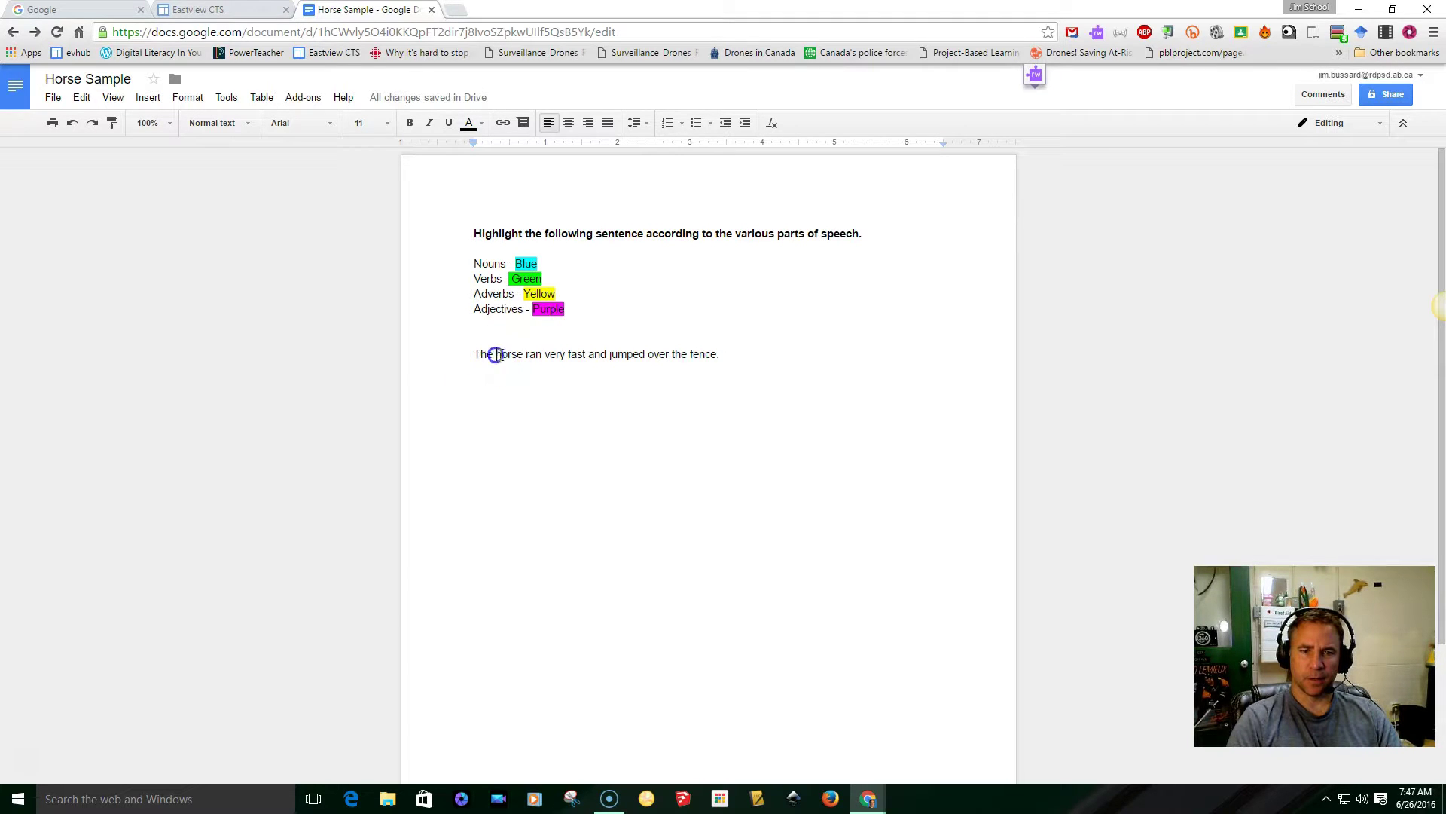
text(big)
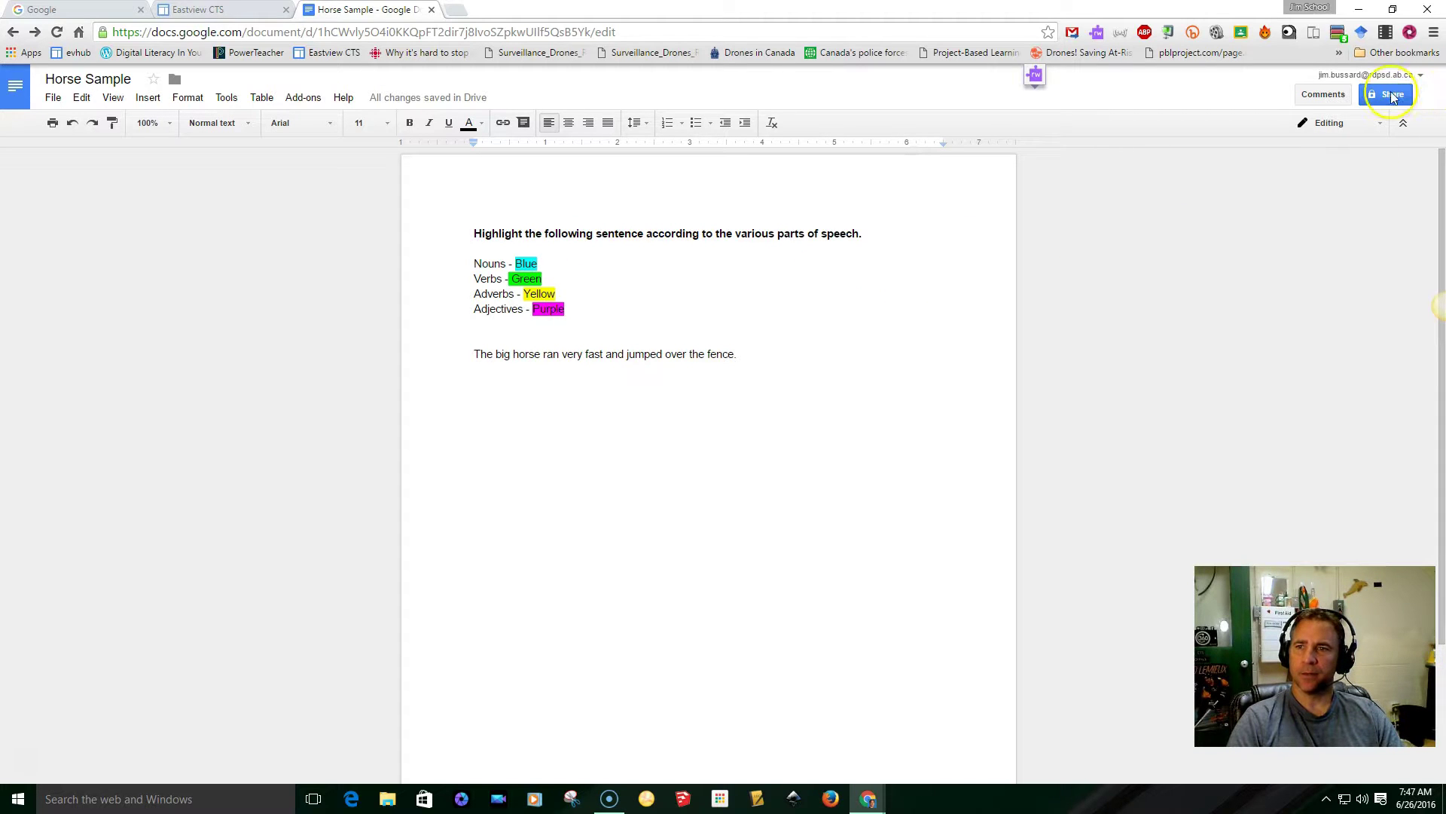
Step: Open the document's sharing dialog, look at the access level options for invited people, and close the dialog
click(1379, 125)
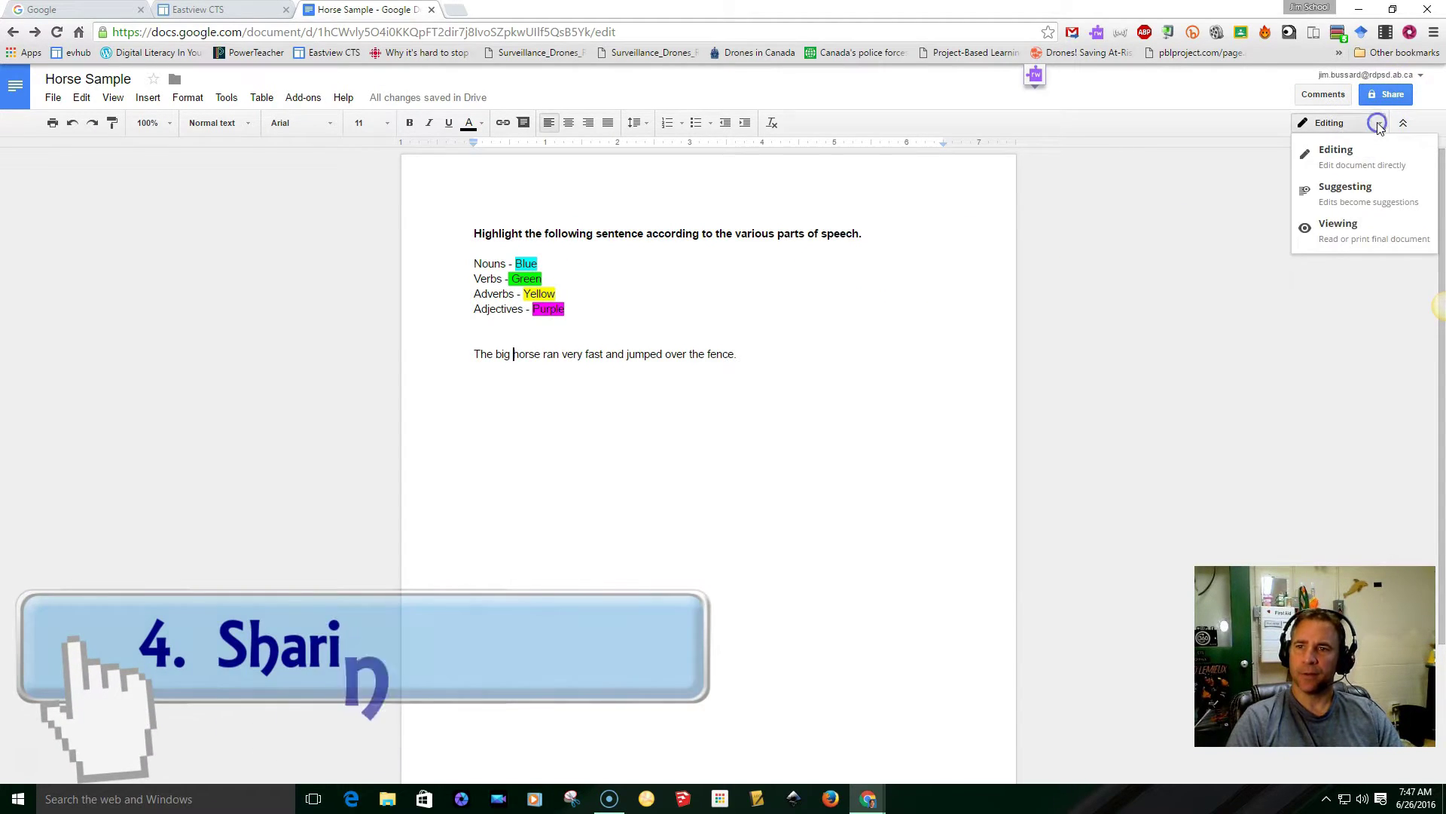
click(1379, 125)
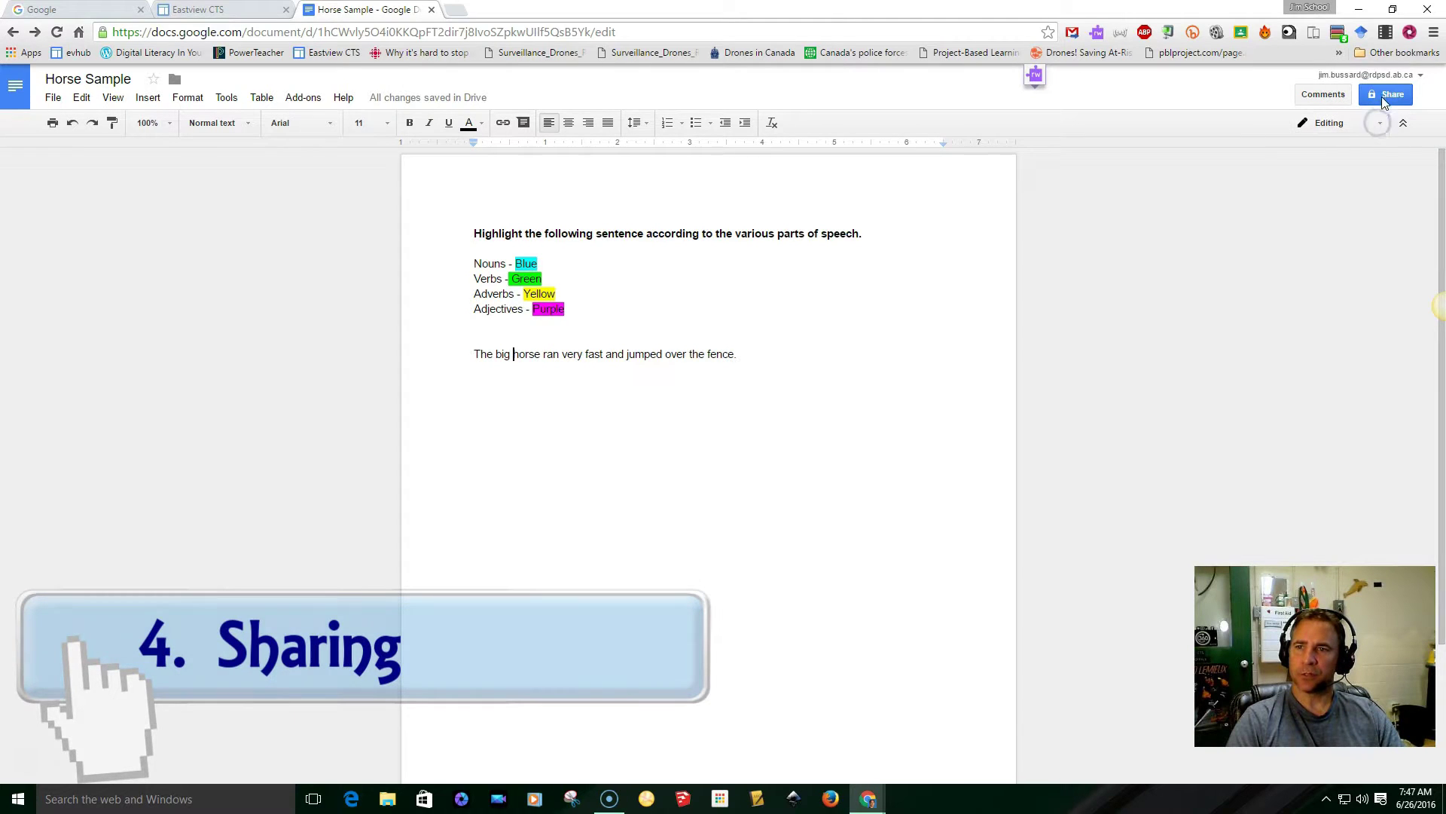
click(1385, 97)
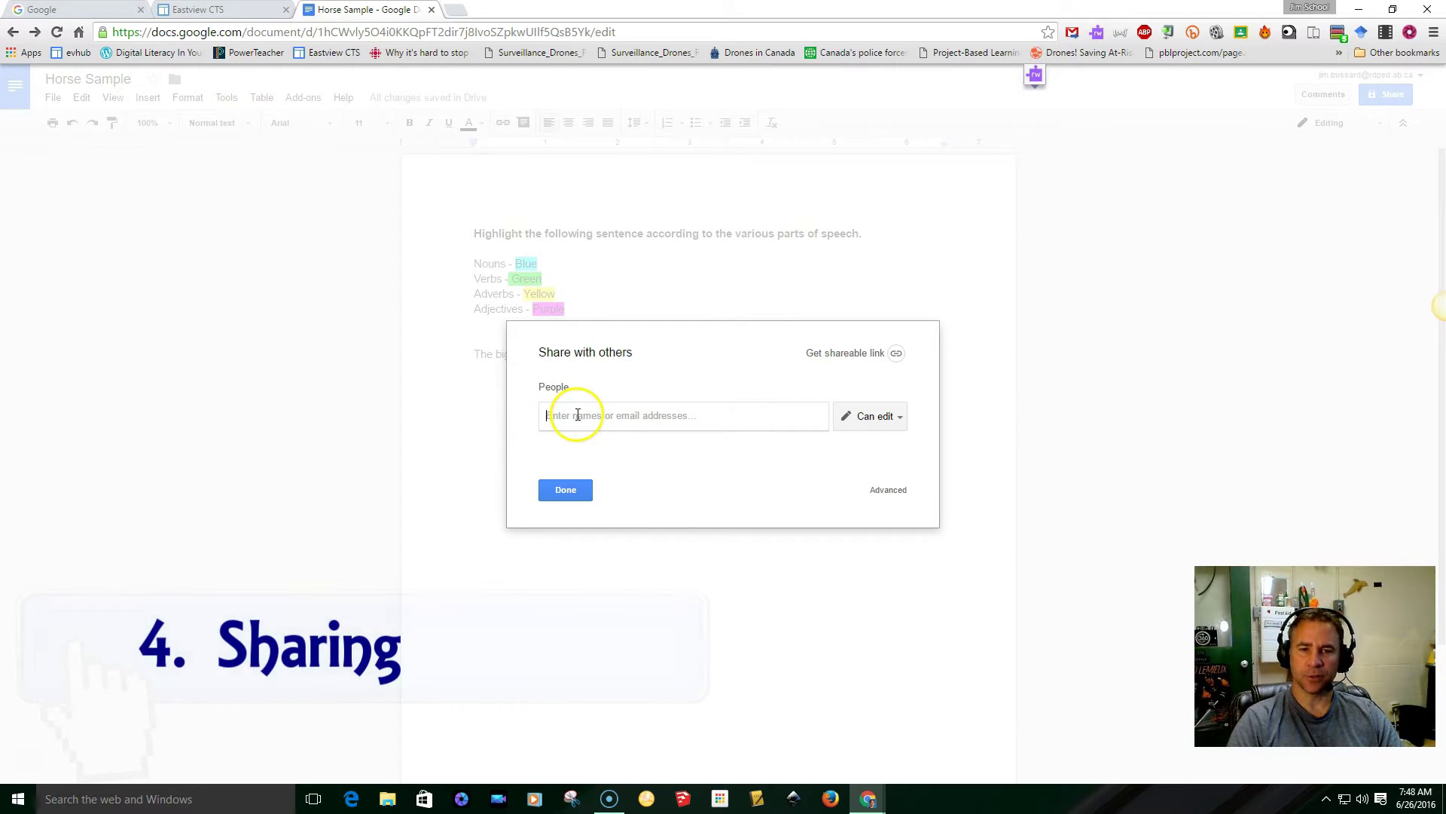
click(887, 418)
click(887, 418)
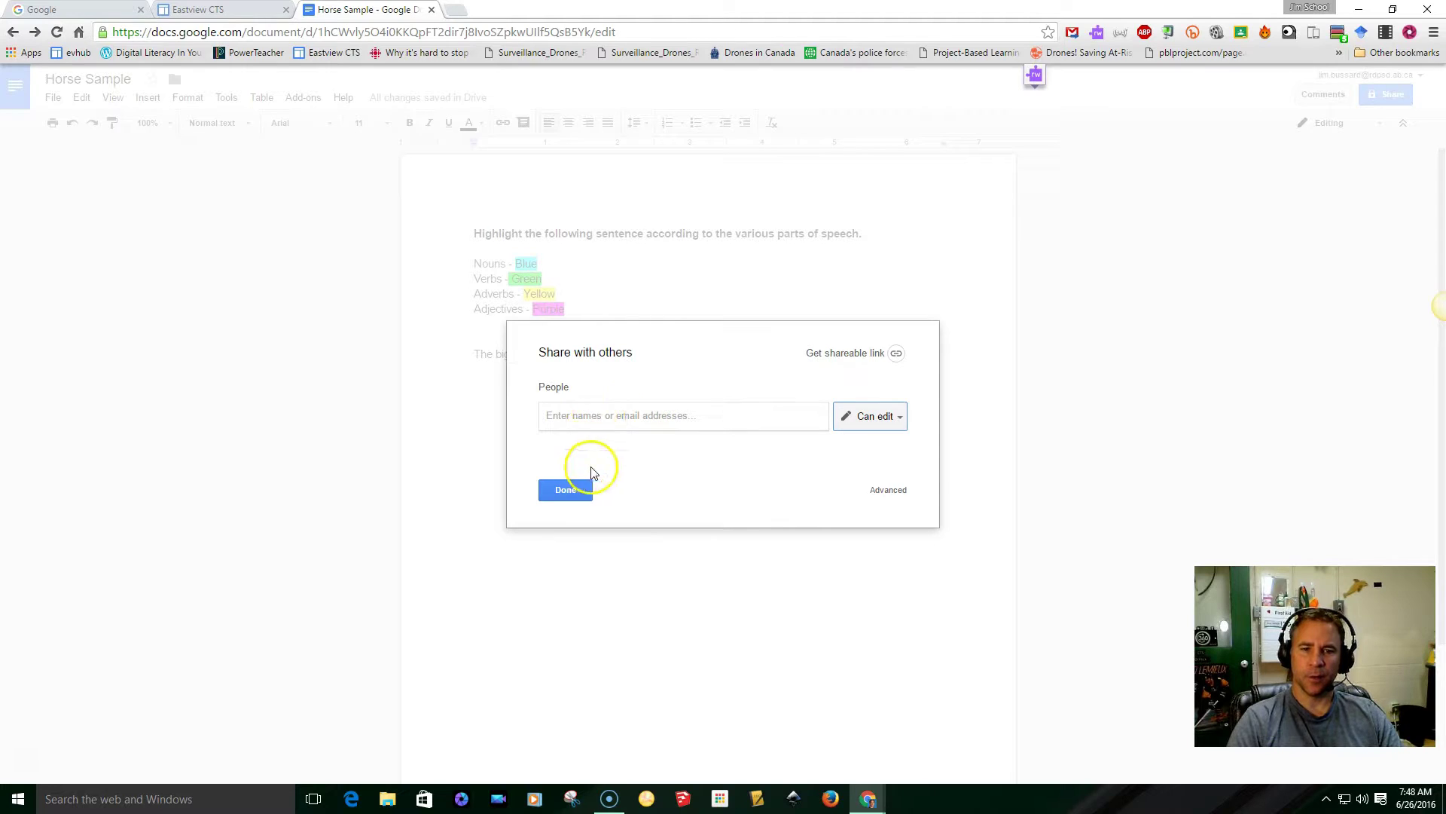
click(567, 489)
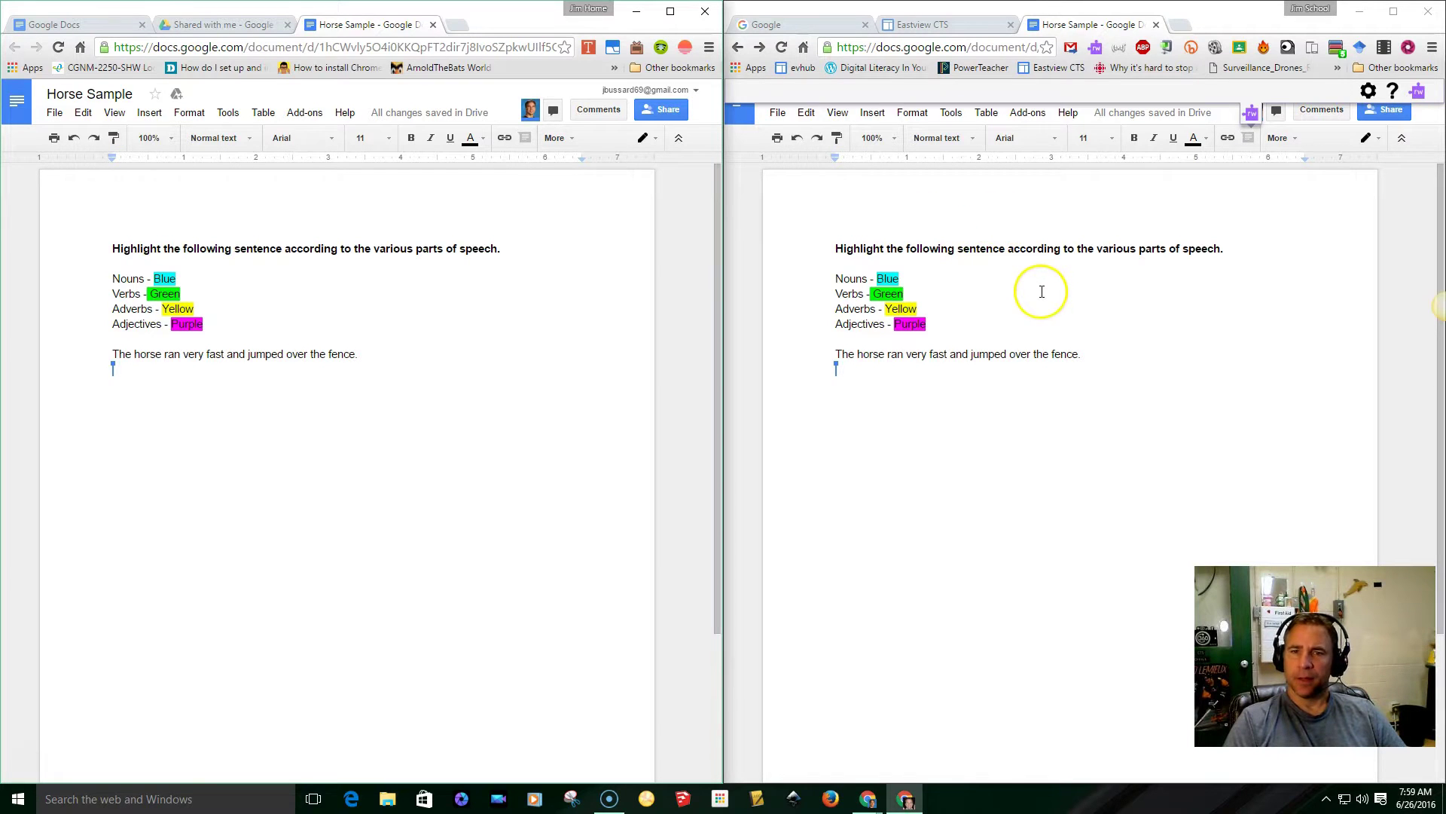
Step: Review who has access to the document in the advanced sharing settings, and close them
click(1379, 111)
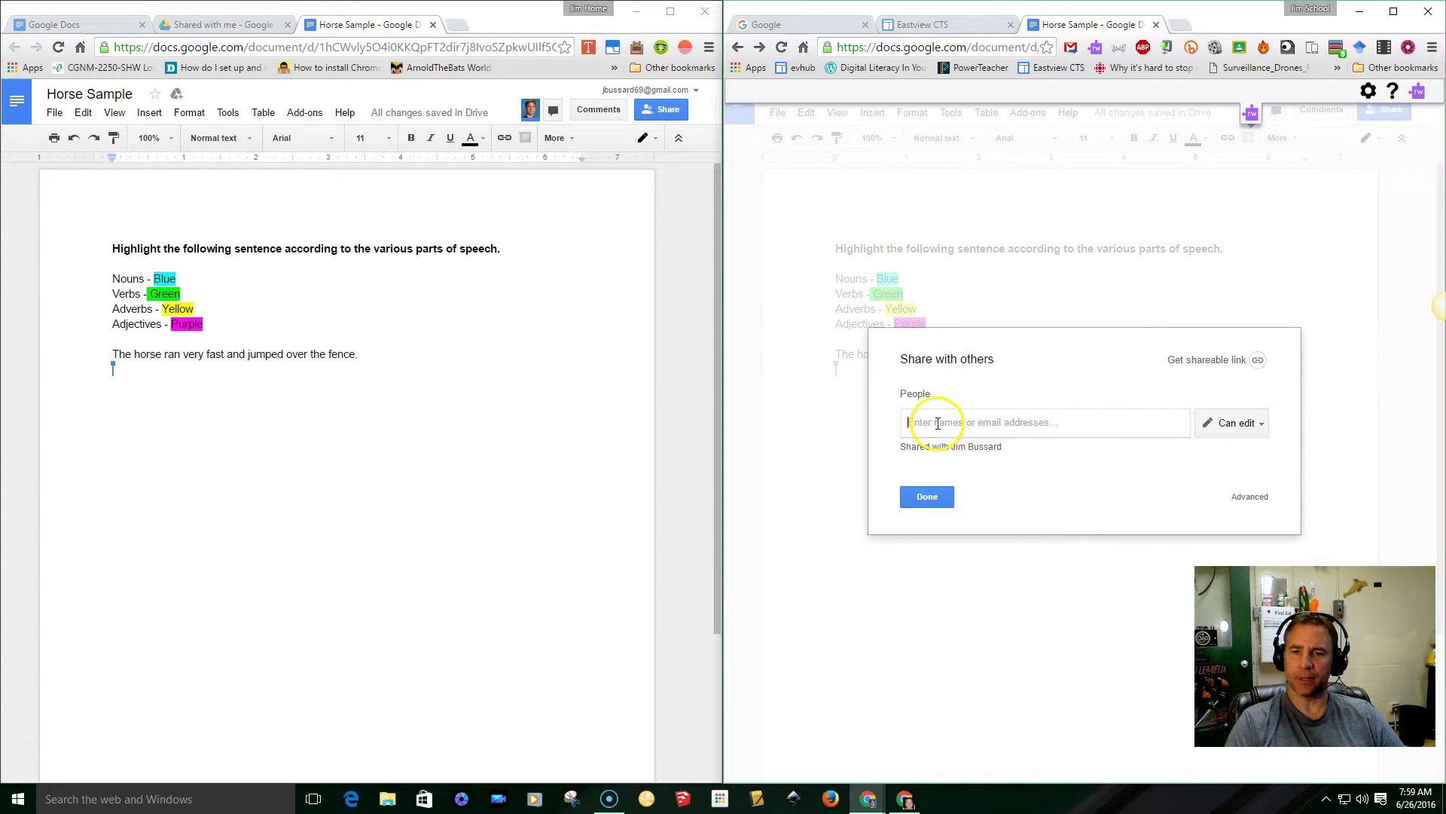
click(1252, 496)
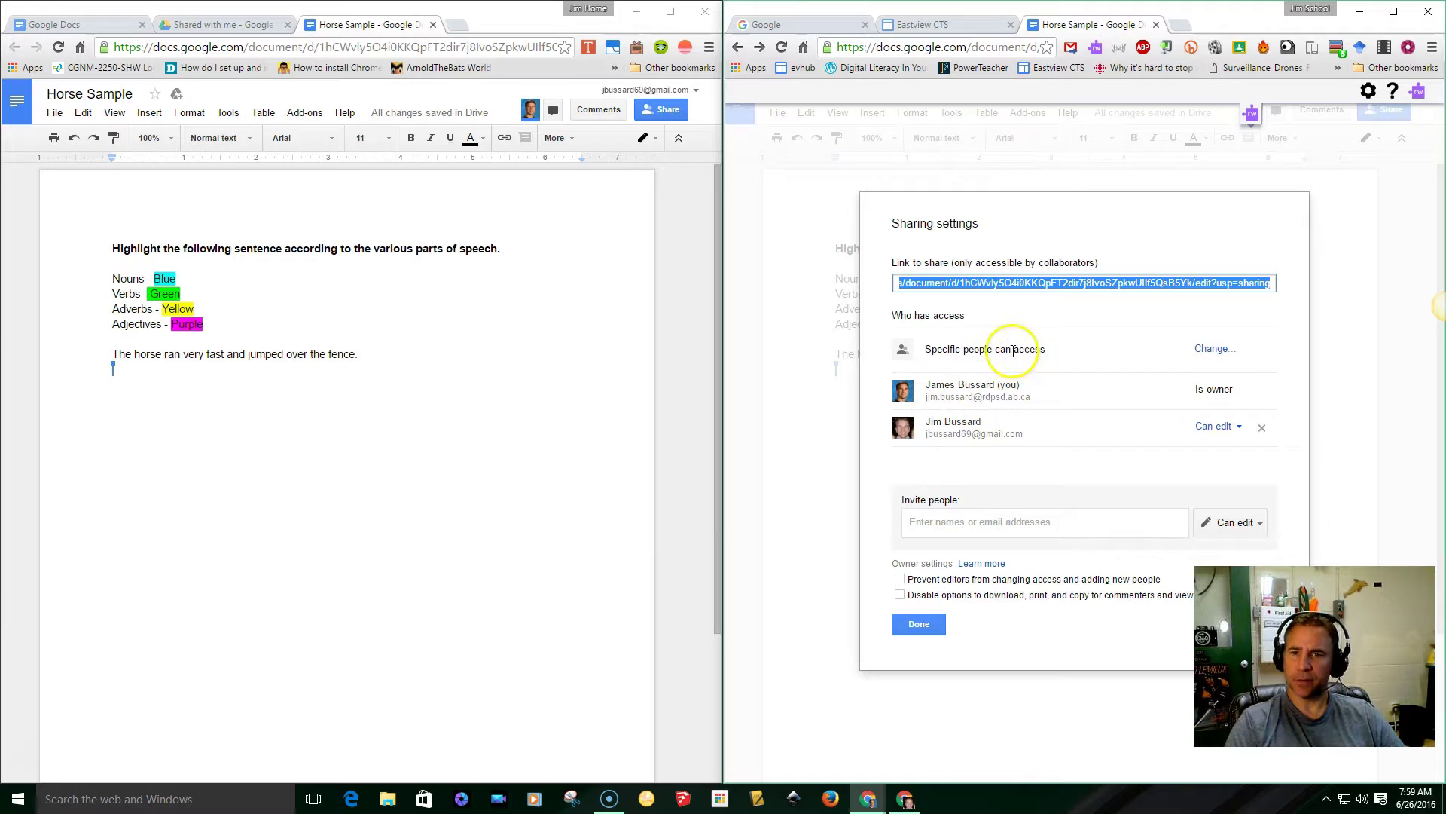
click(922, 624)
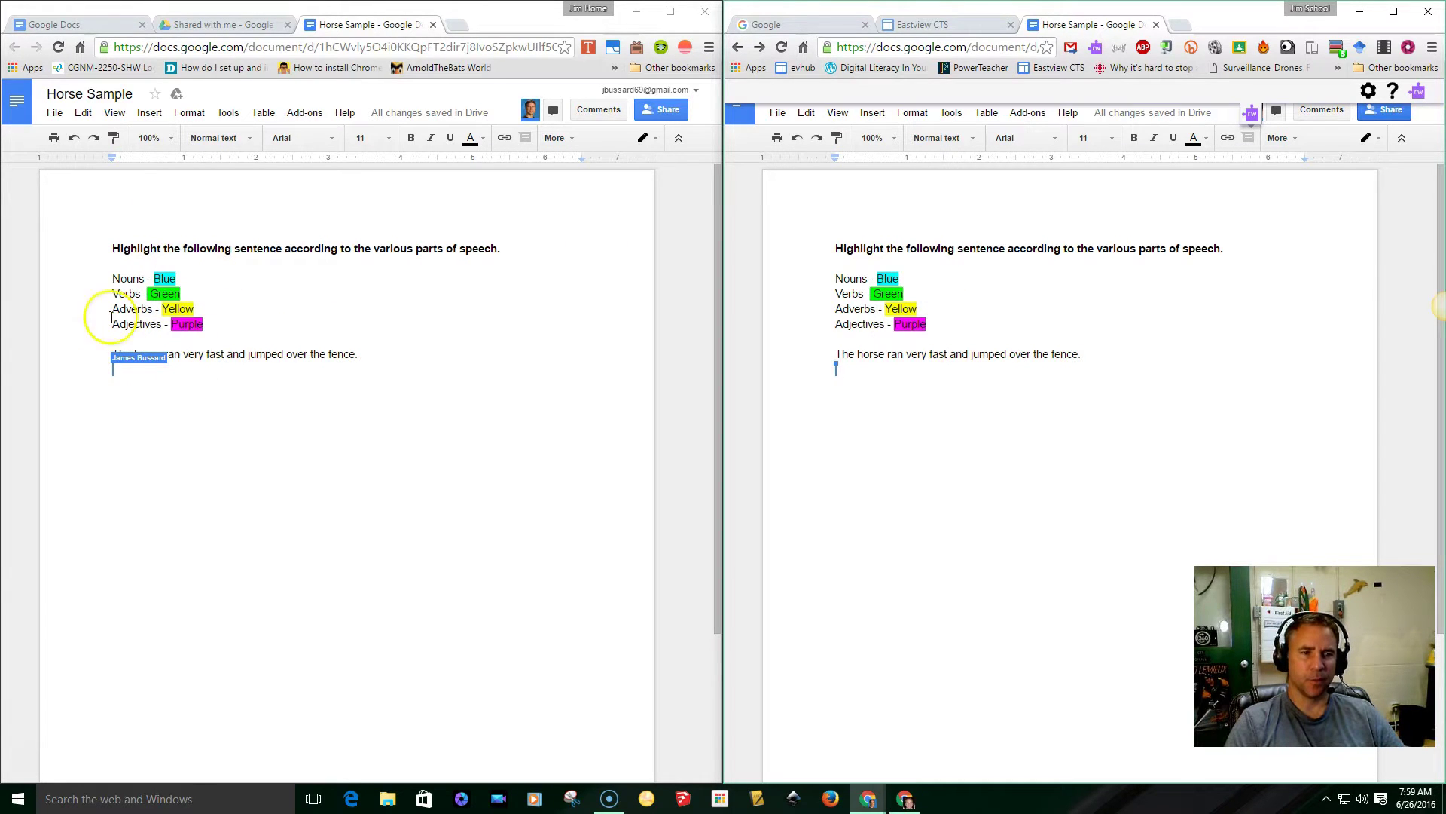
Step: In the collaborator's window, add "big" before "horse", and check the name flag on the collaborator's cursor in the owner's window
click(214, 398)
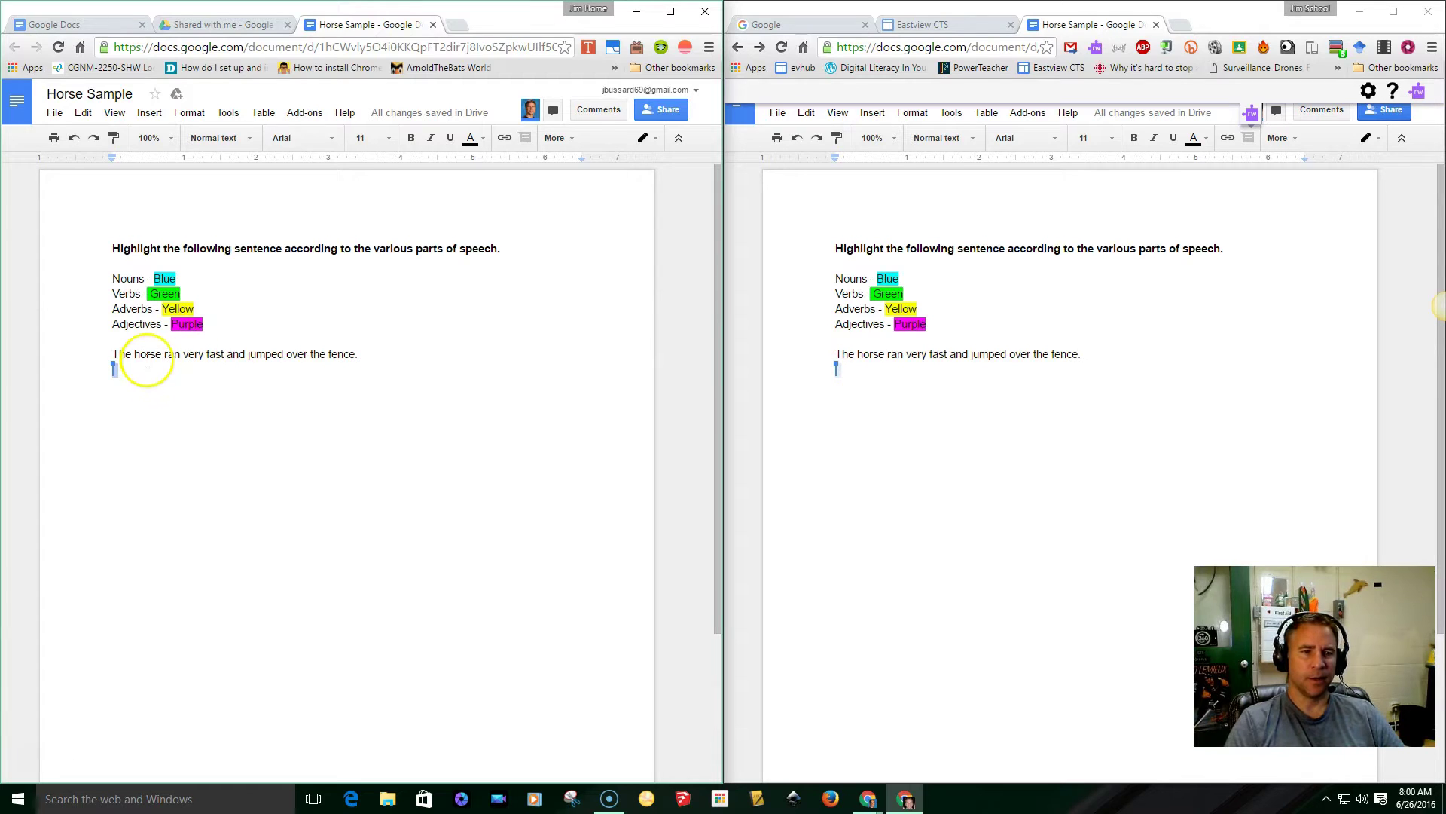
click(135, 354)
text(big)
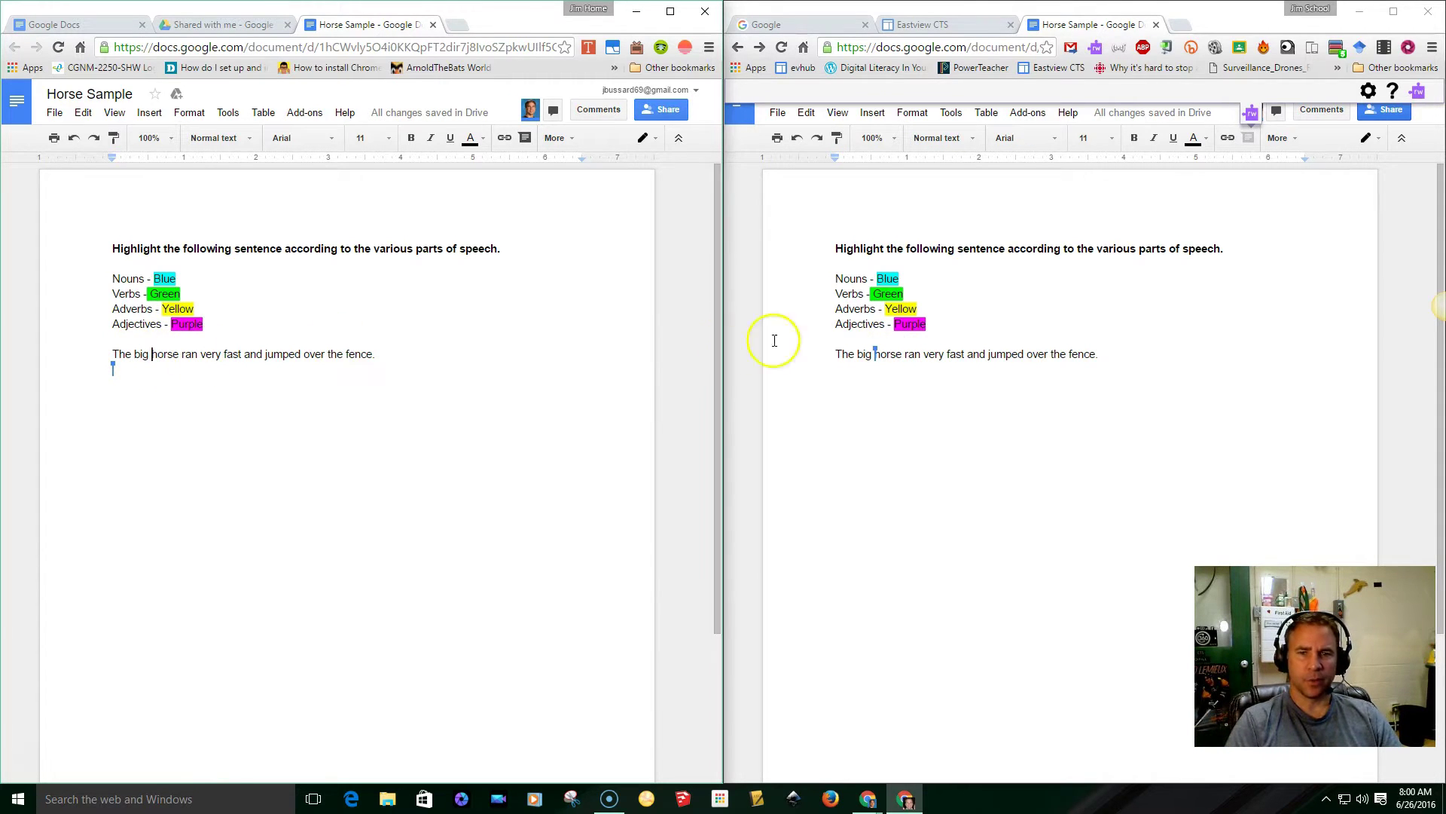
mouse_move(874, 357)
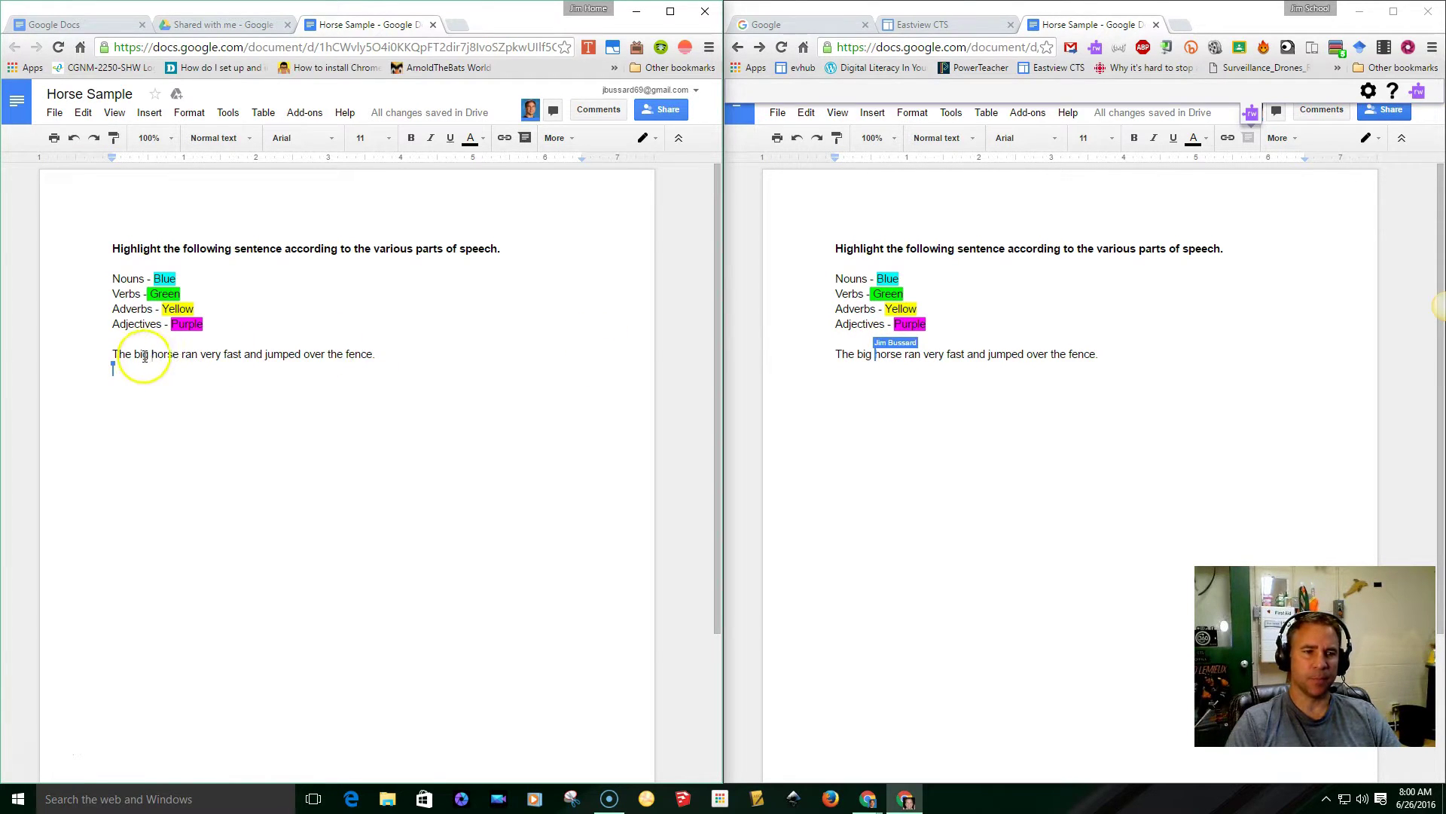
Step: Highlight the word "big" with magenta in the collaborator's copy of the horse sentence
double_click(142, 355)
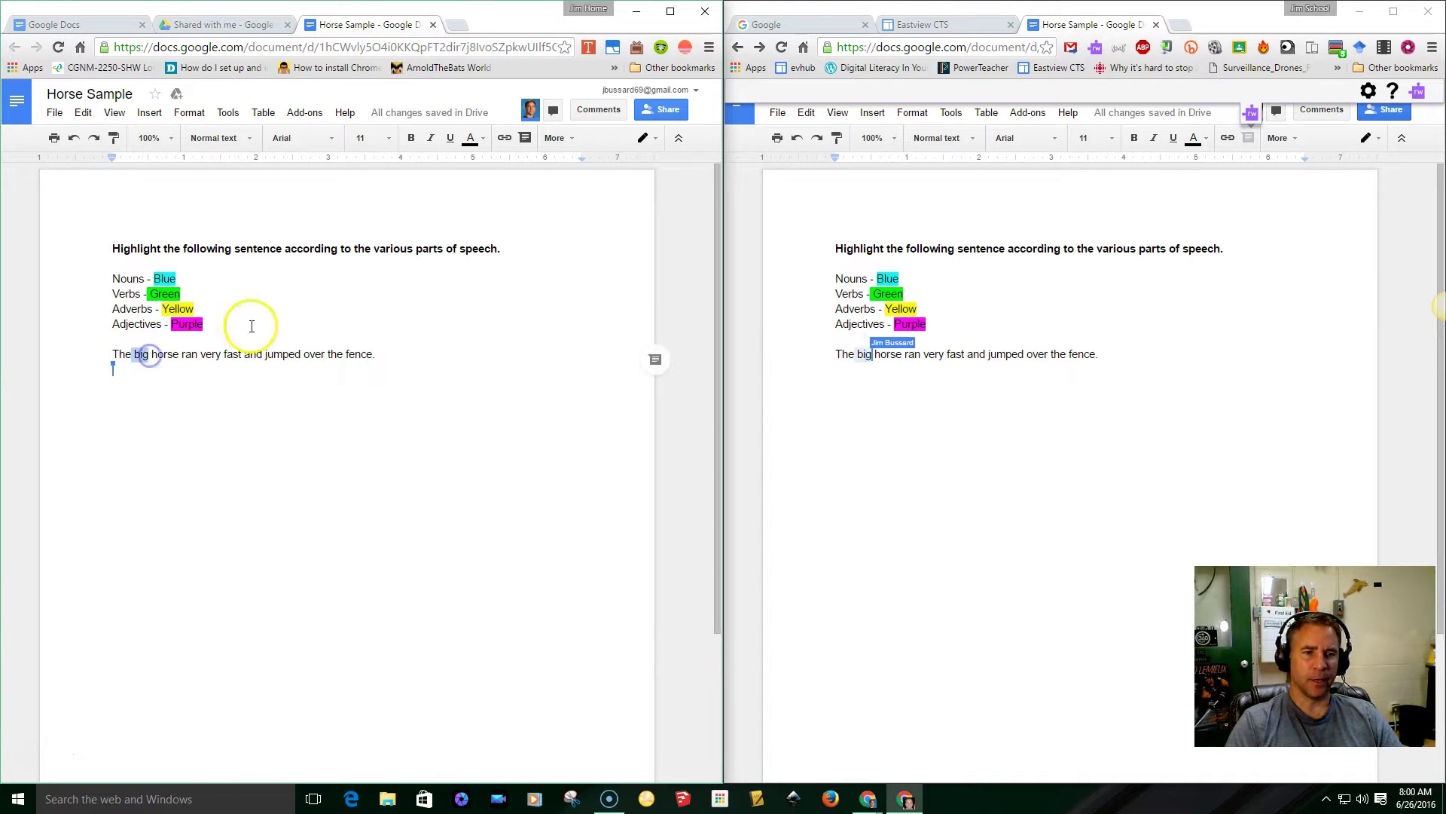
click(475, 141)
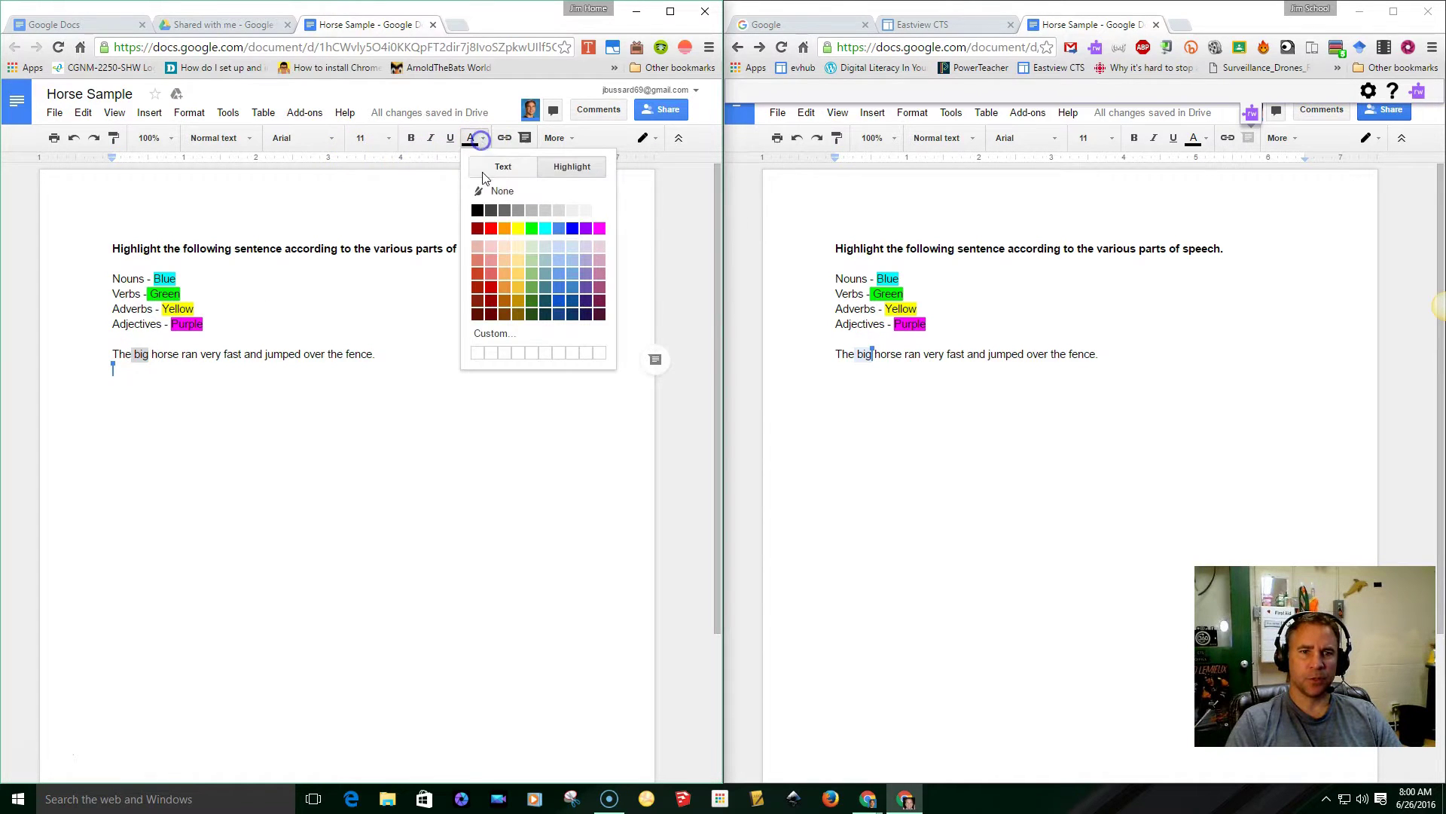
click(567, 166)
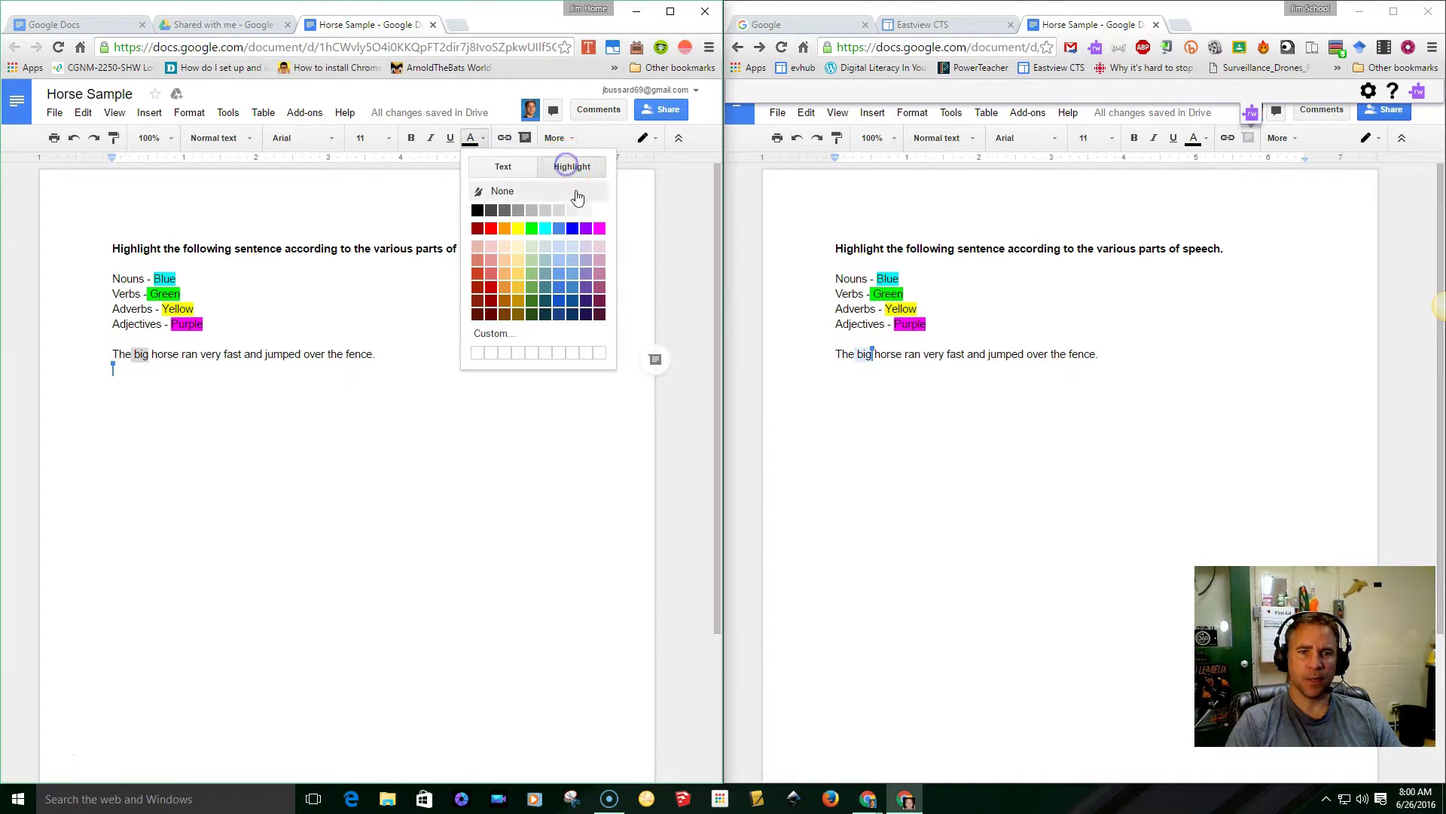
click(599, 229)
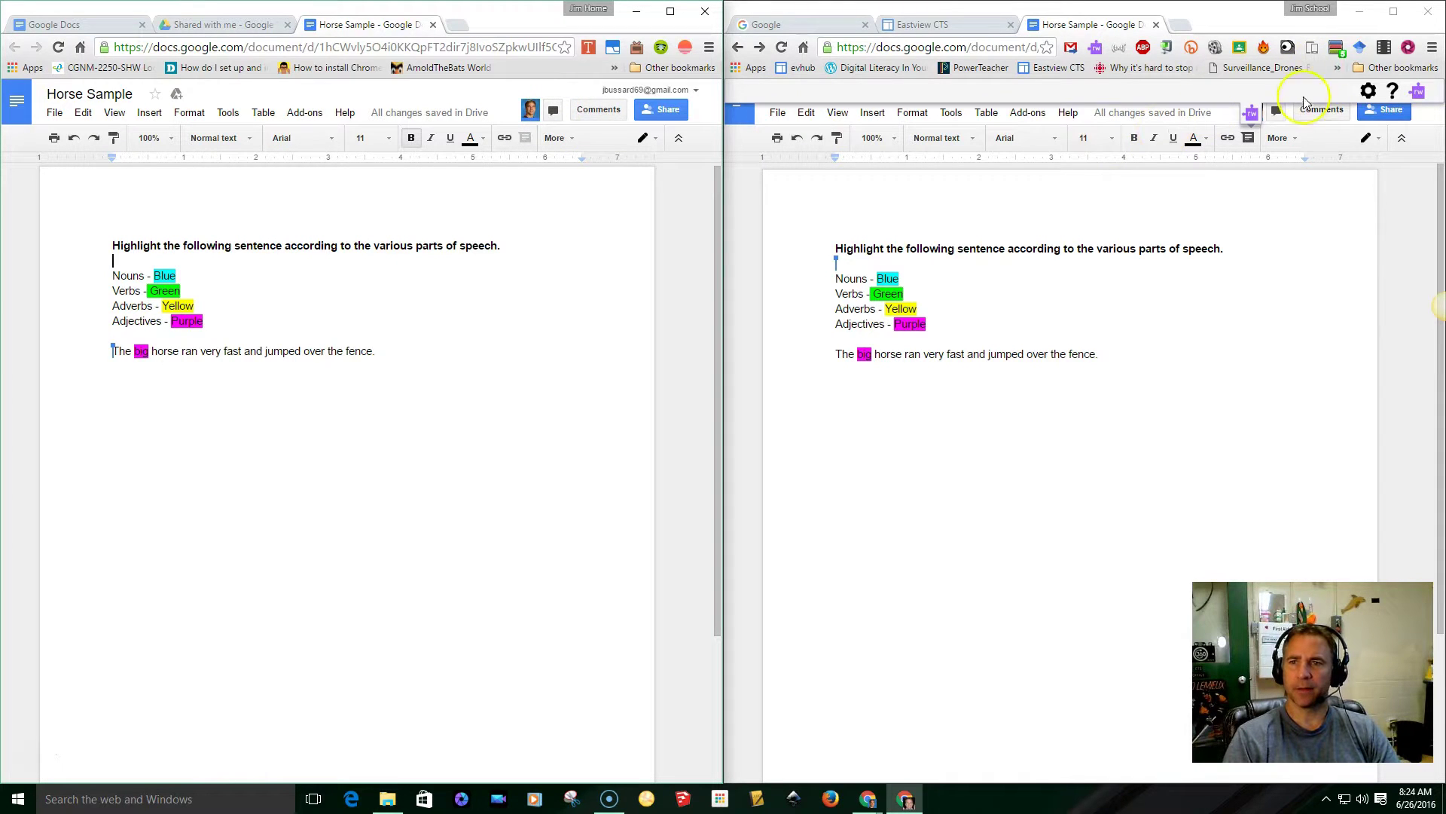
Step: Open the document chat in the collaborator's window and send "I am not sure what a noun is?"
click(554, 113)
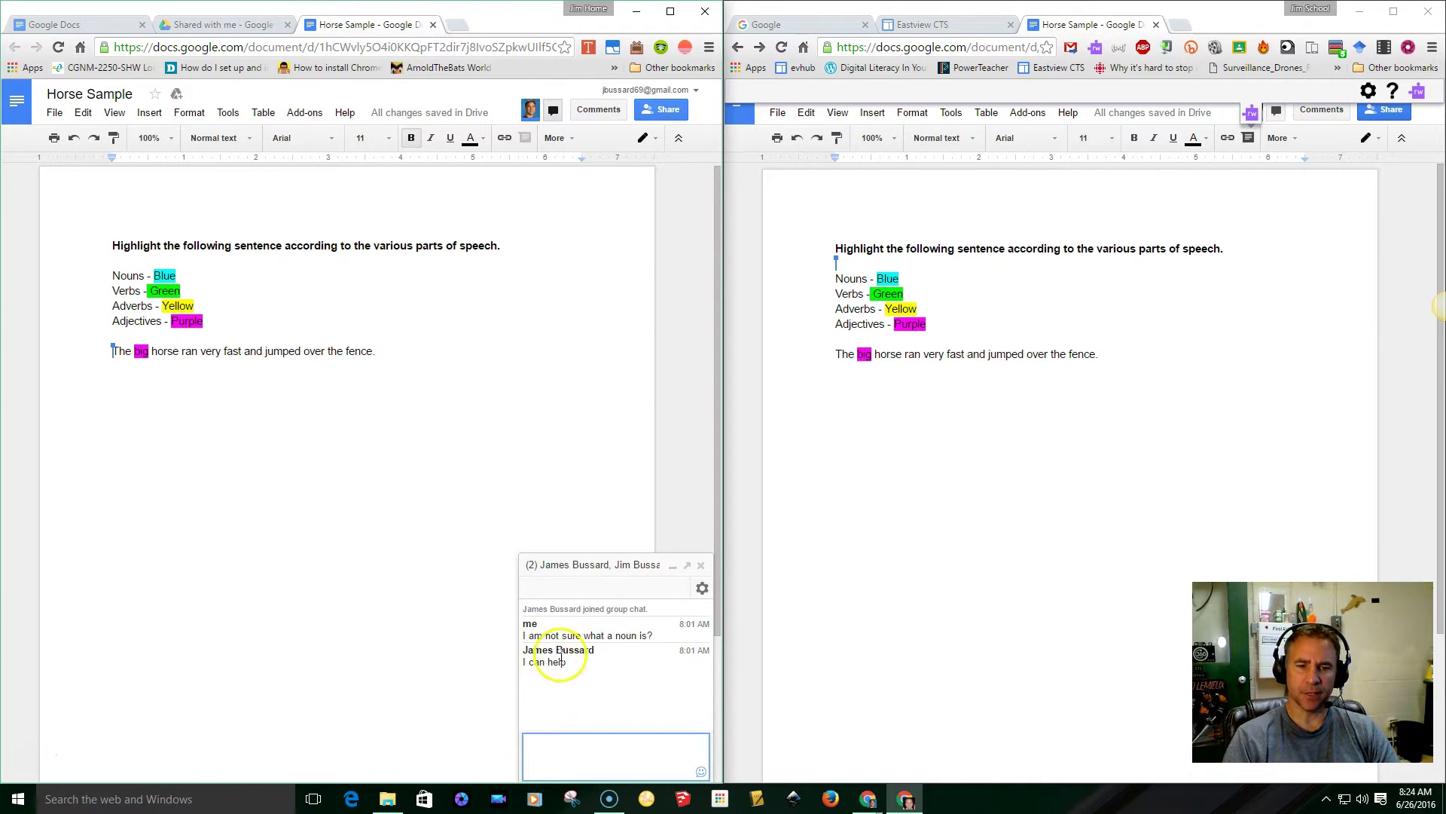
click(538, 741)
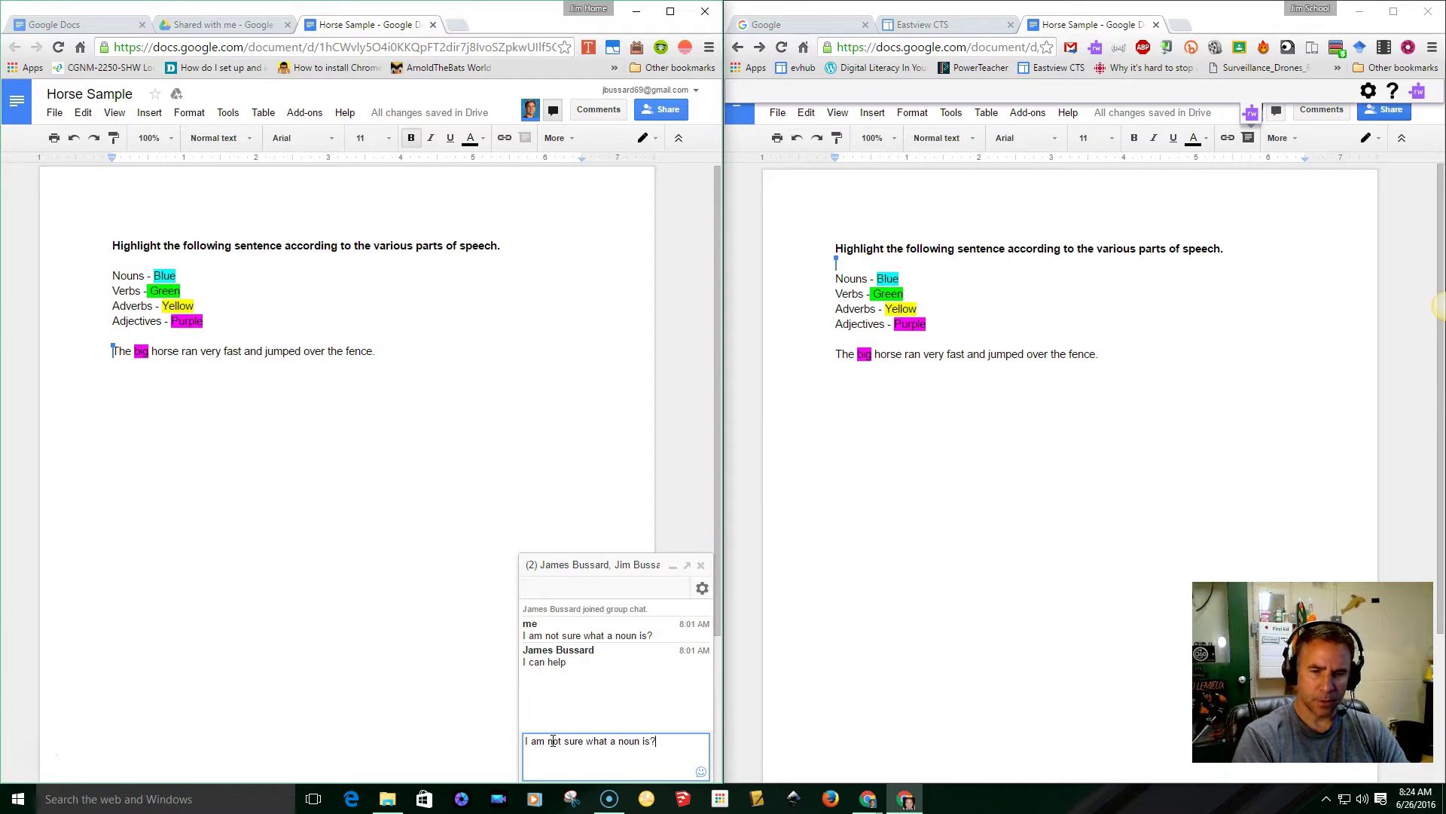
key(Return)
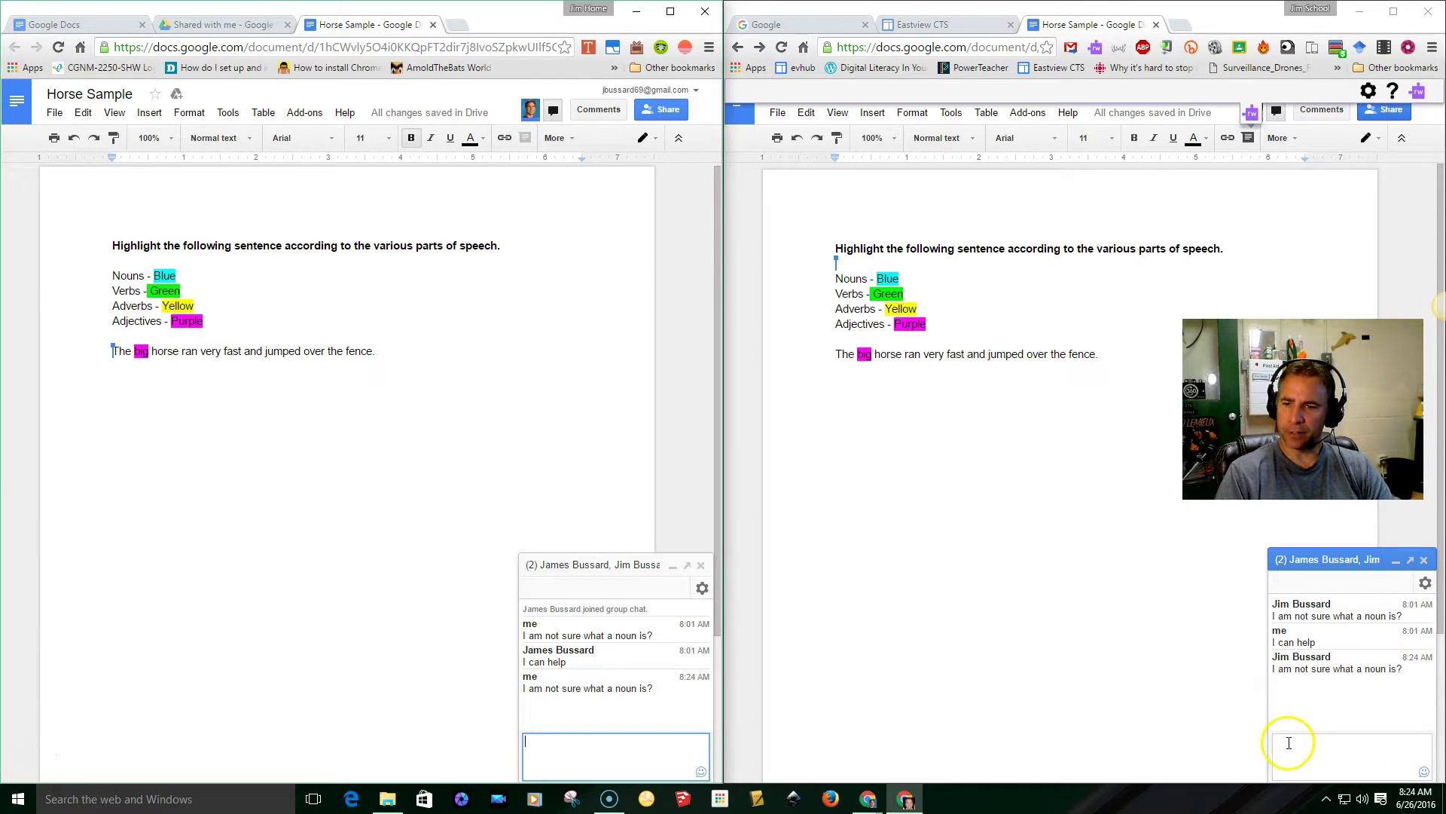
Step: Reply "I can help you." in the document chat from the owner's window
click(1289, 742)
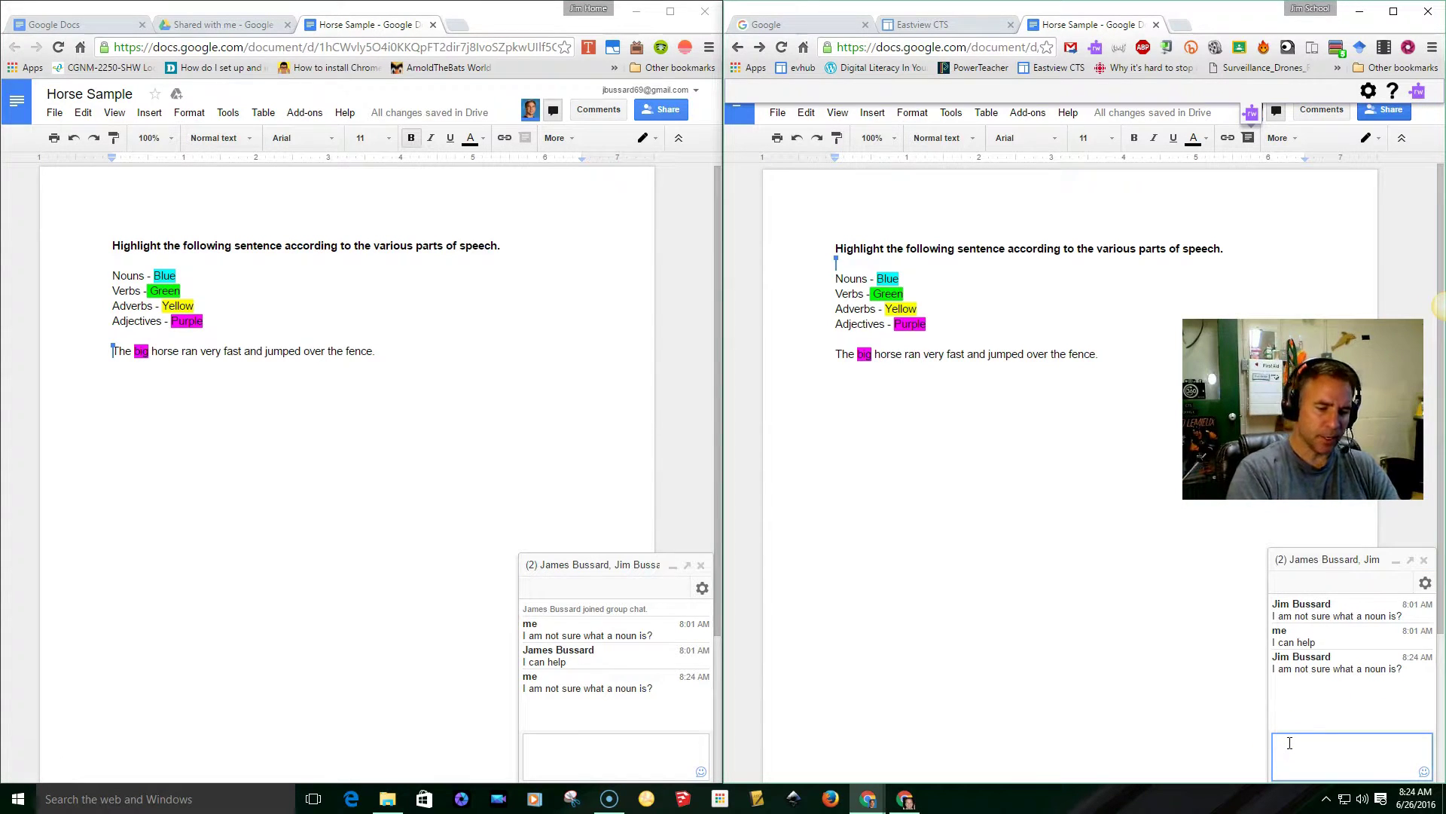
text(I can help you.)
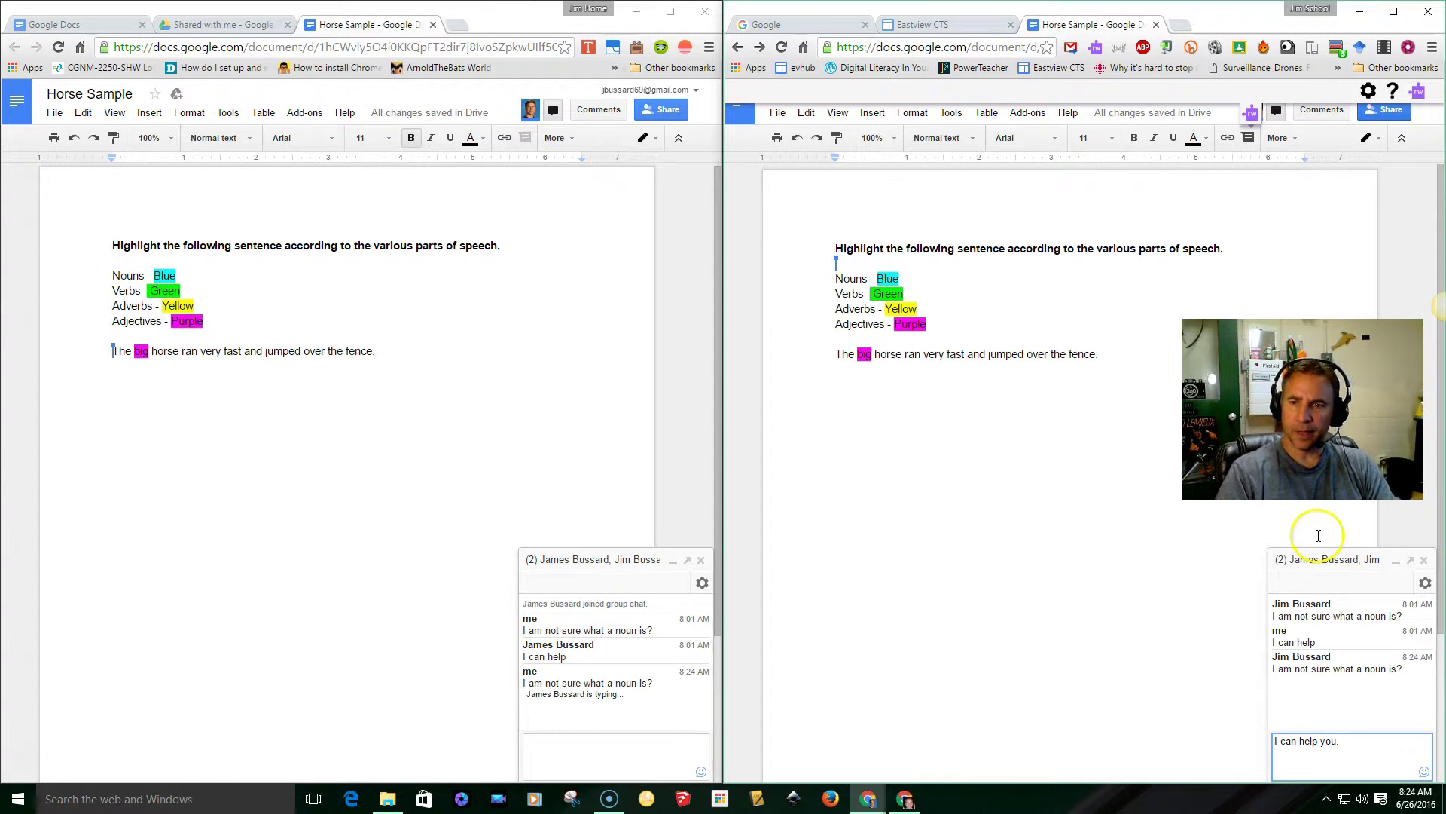
key(Return)
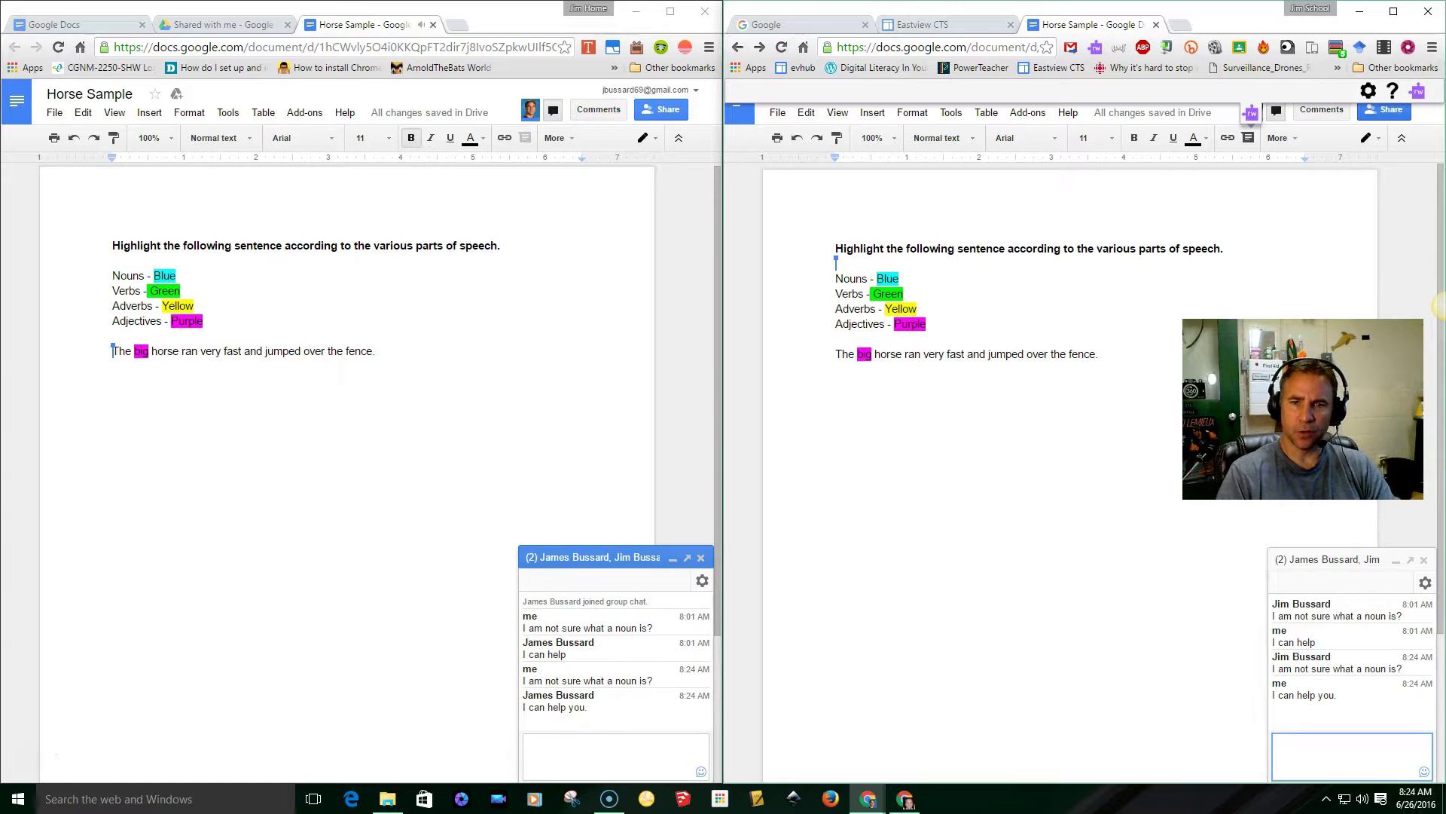
Step: Highlight the word "horse" with magenta in the owner's copy of the horse sentence
double_click(889, 356)
drag(890, 355, 880, 357)
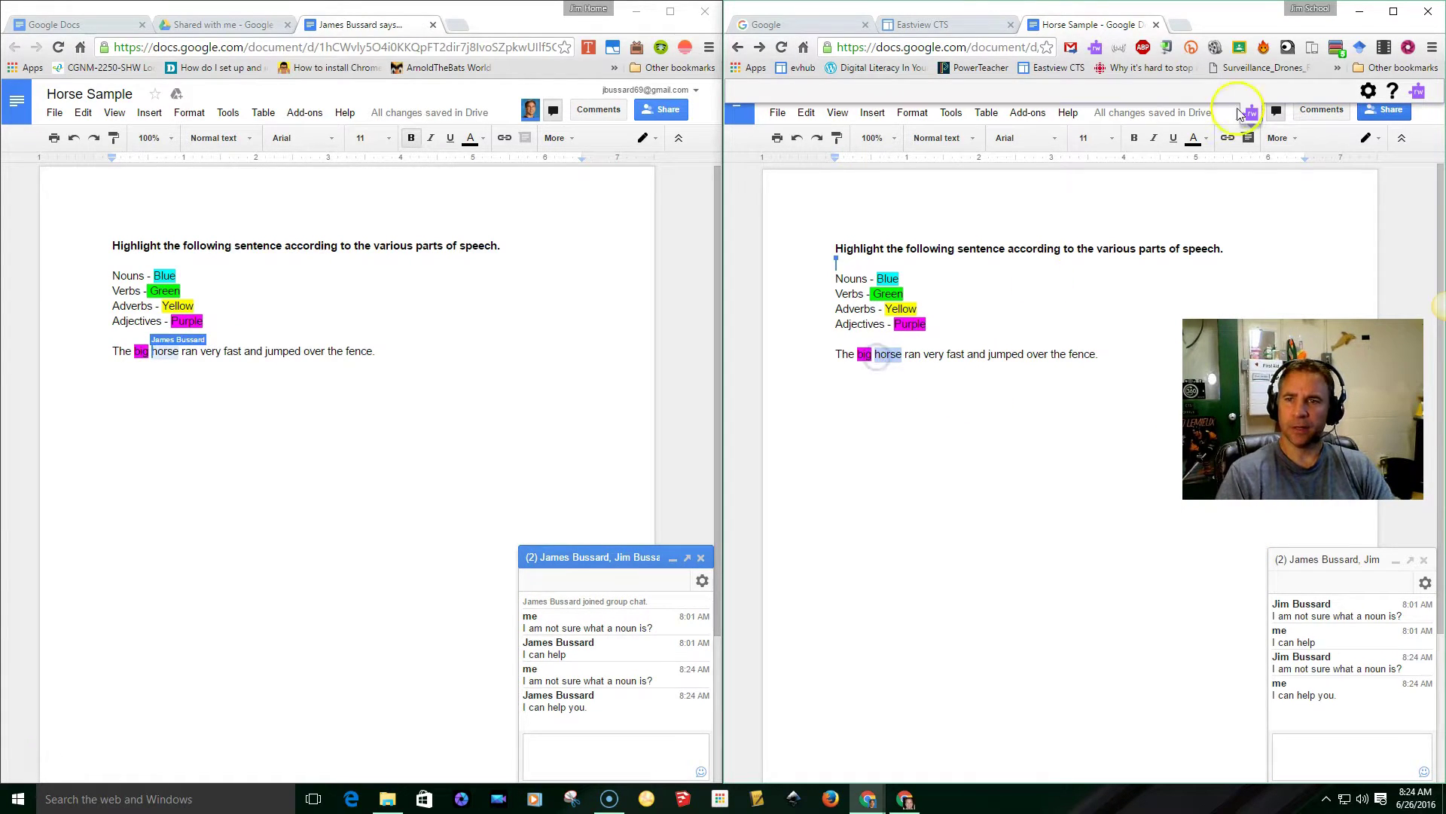
click(1206, 139)
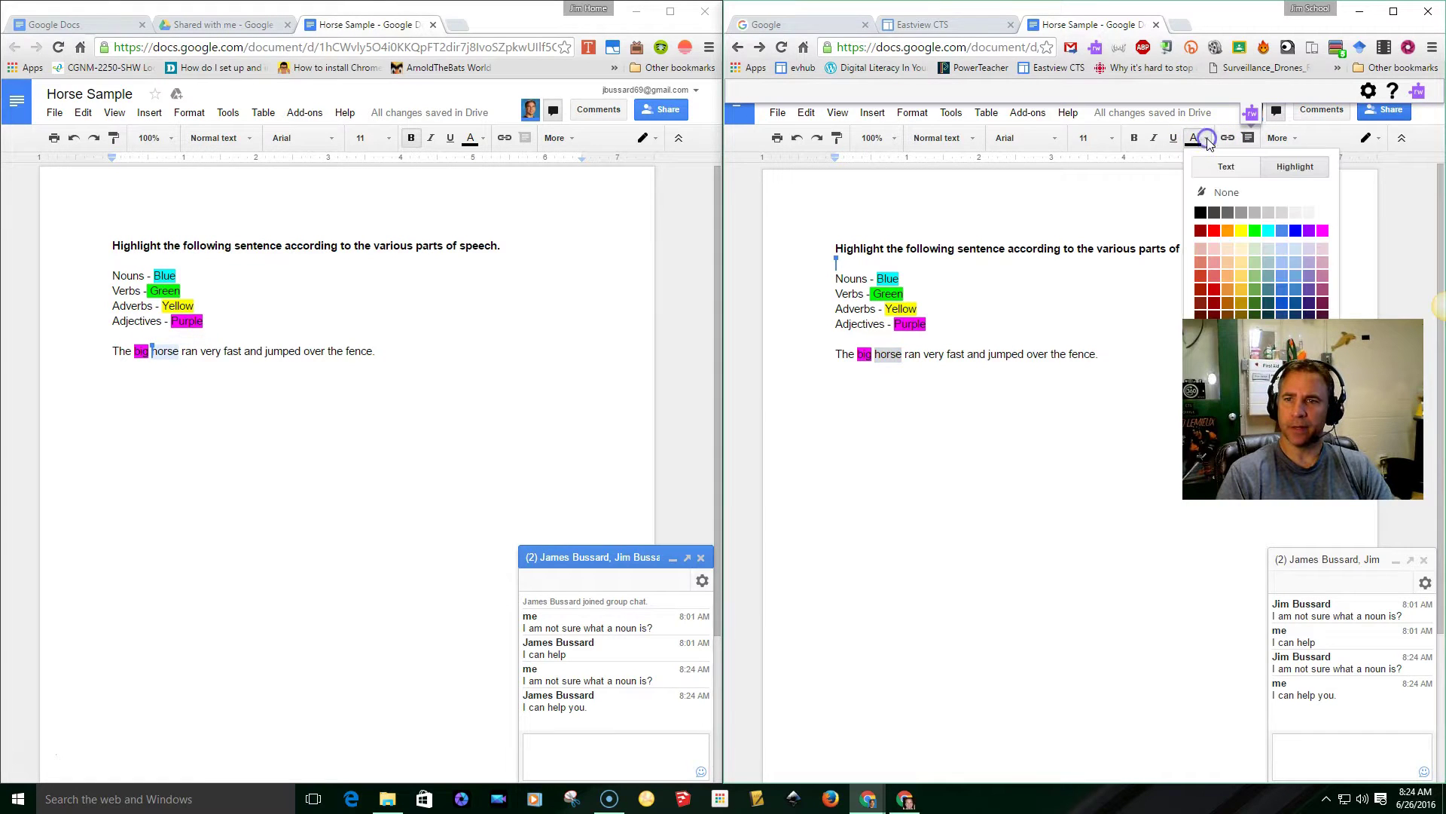
click(1290, 168)
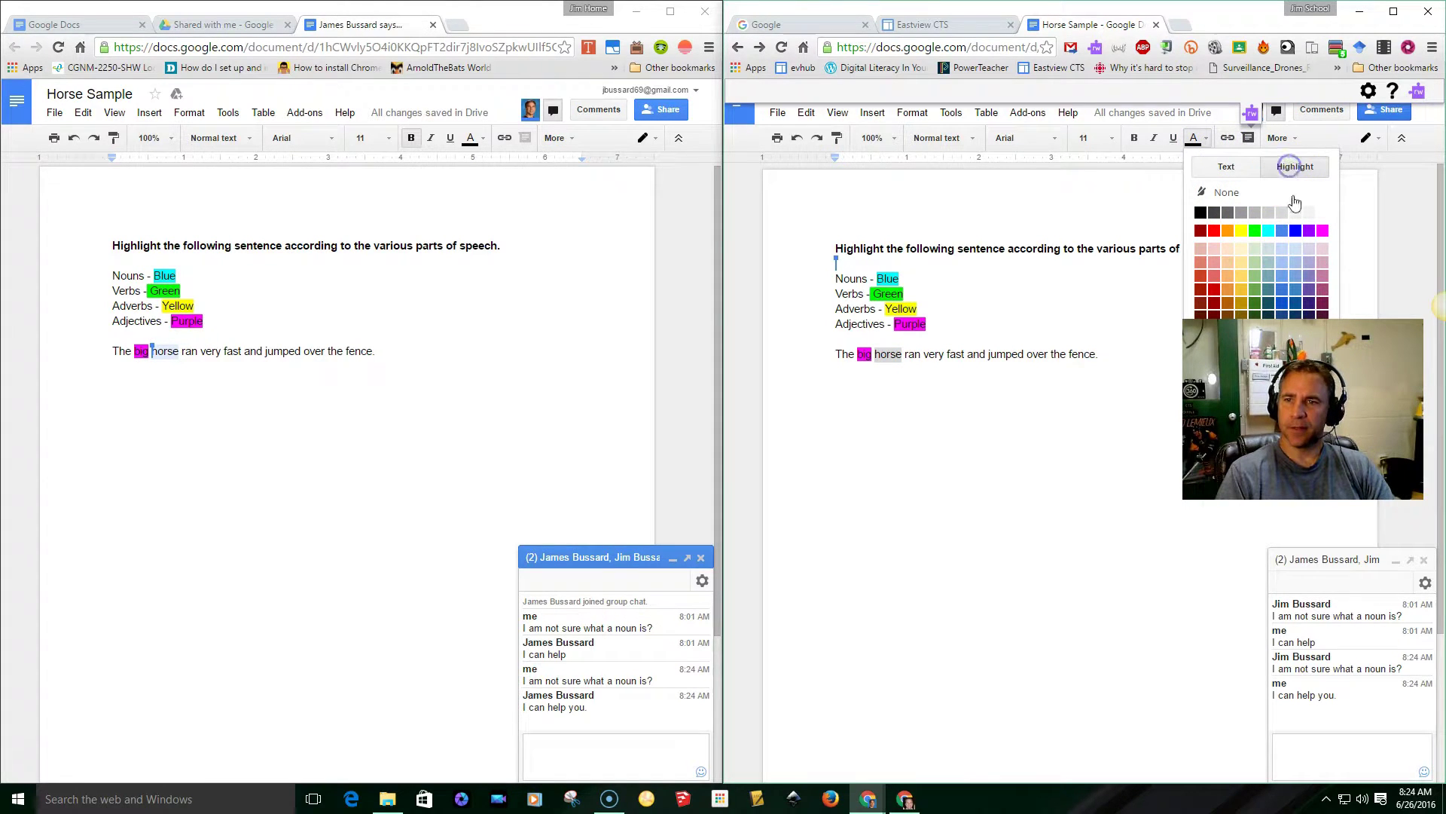
click(1322, 231)
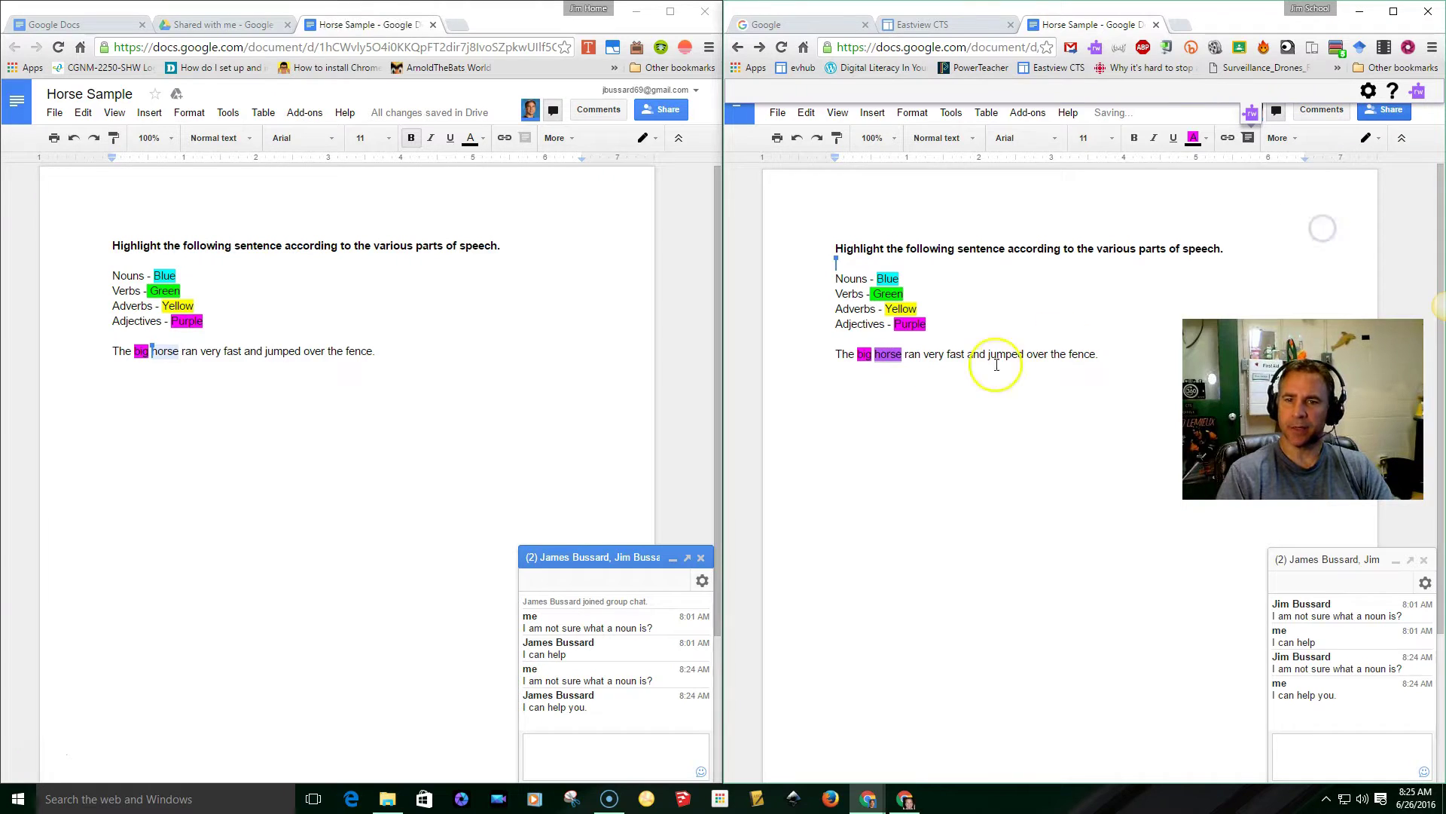
click(907, 355)
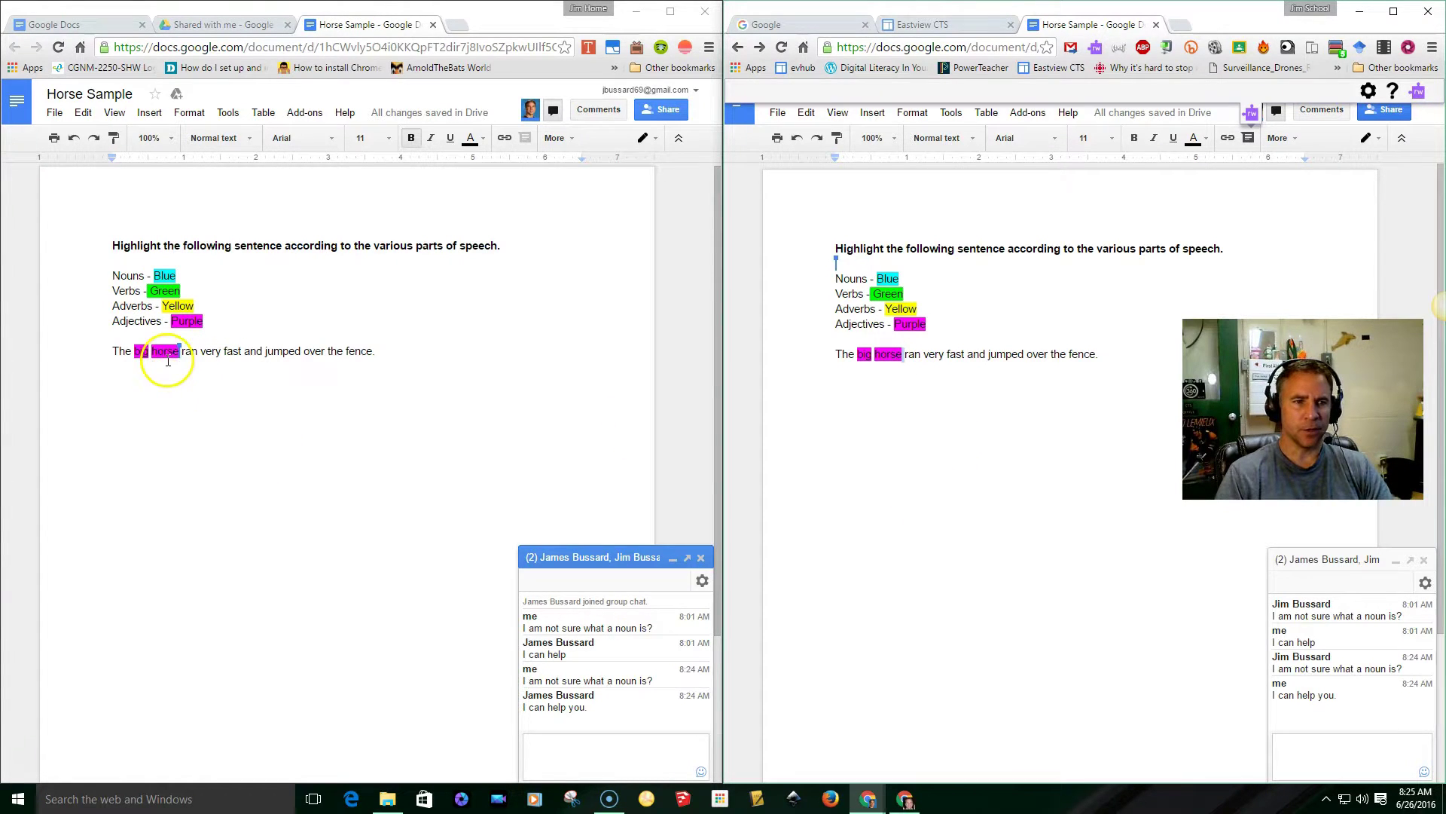
Step: Change the highlight of the word "horse" to cyan, the noun colour, in the collaborator's copy
click(182, 352)
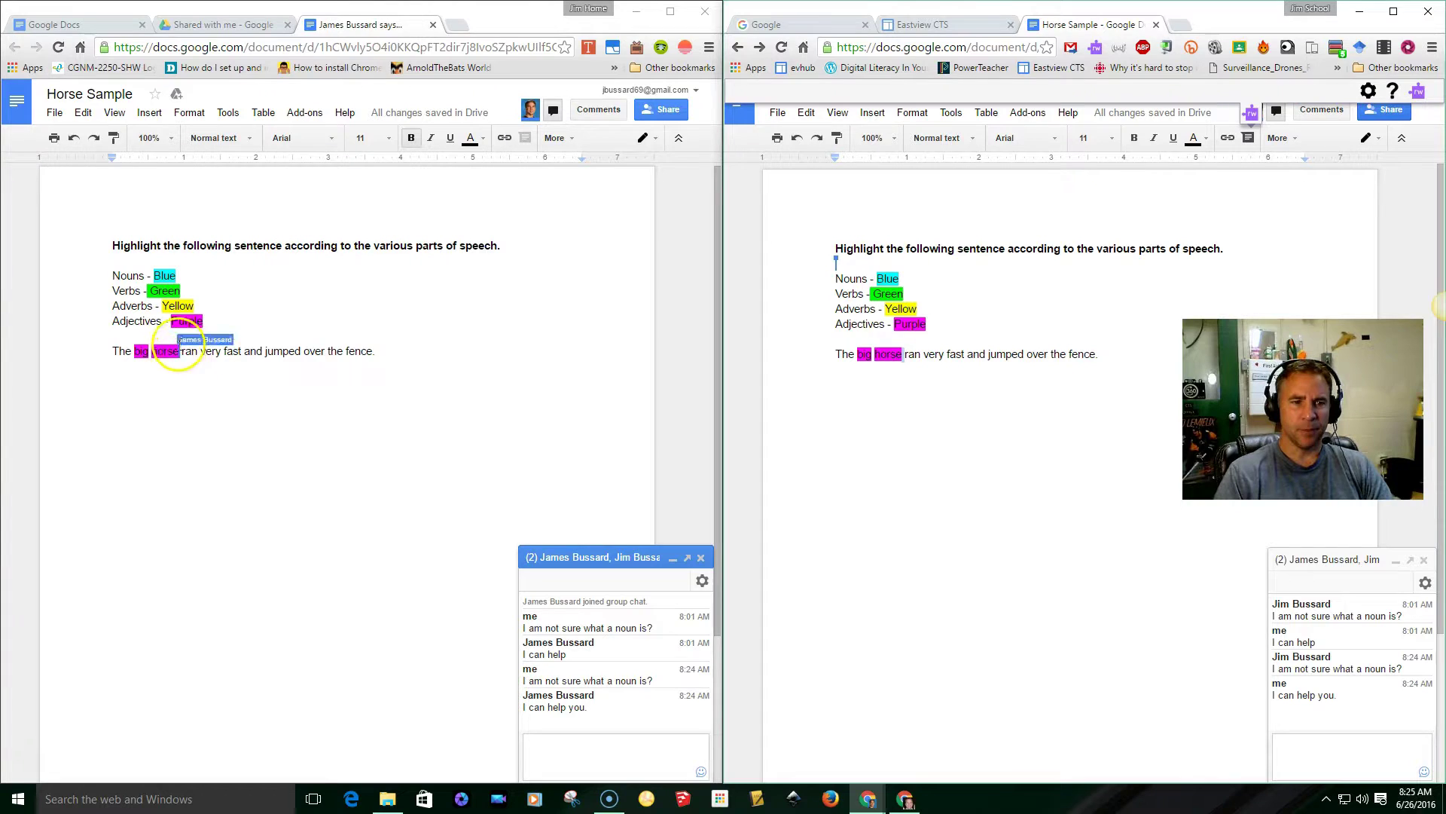
double_click(161, 353)
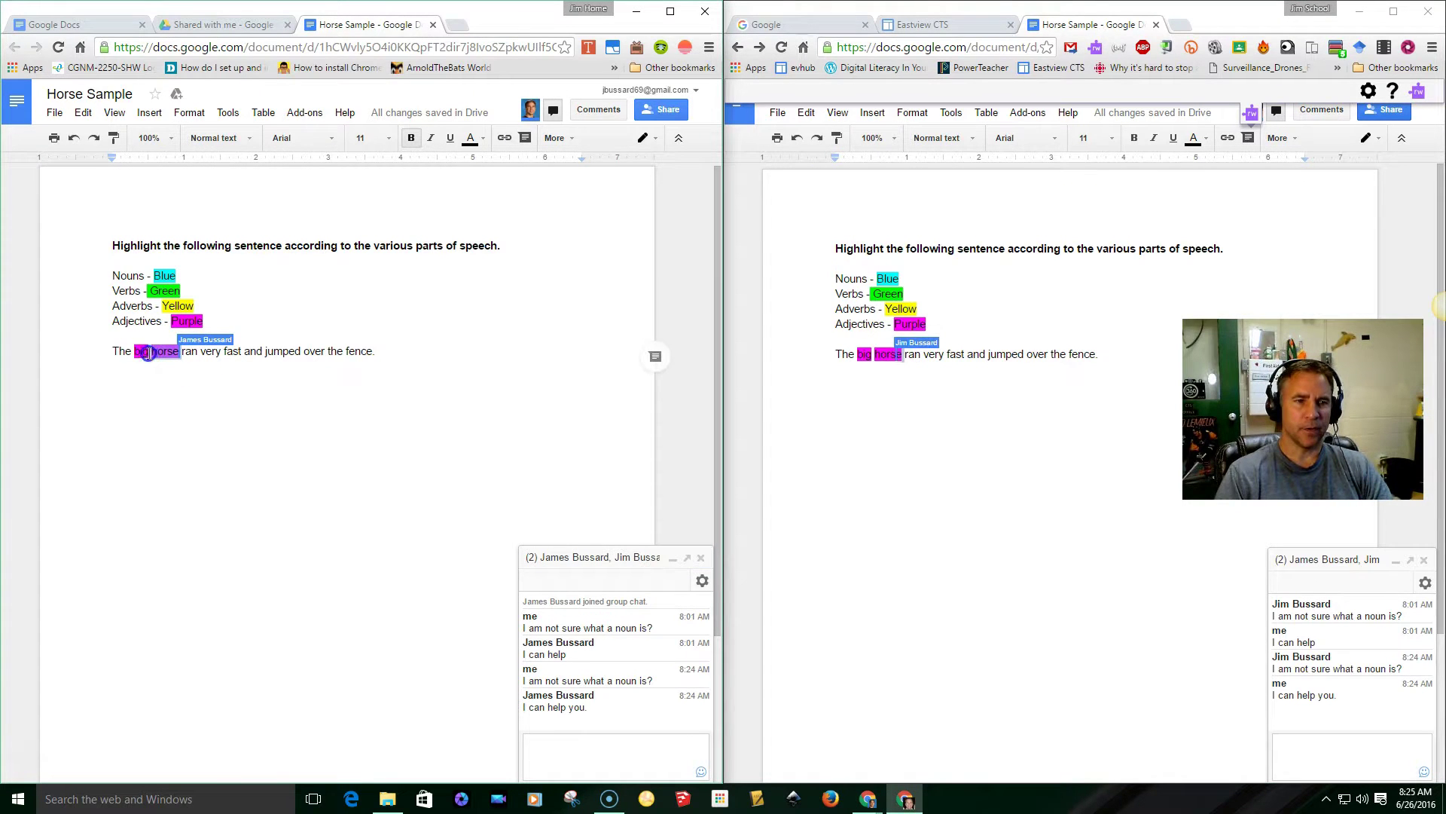
click(472, 139)
click(577, 167)
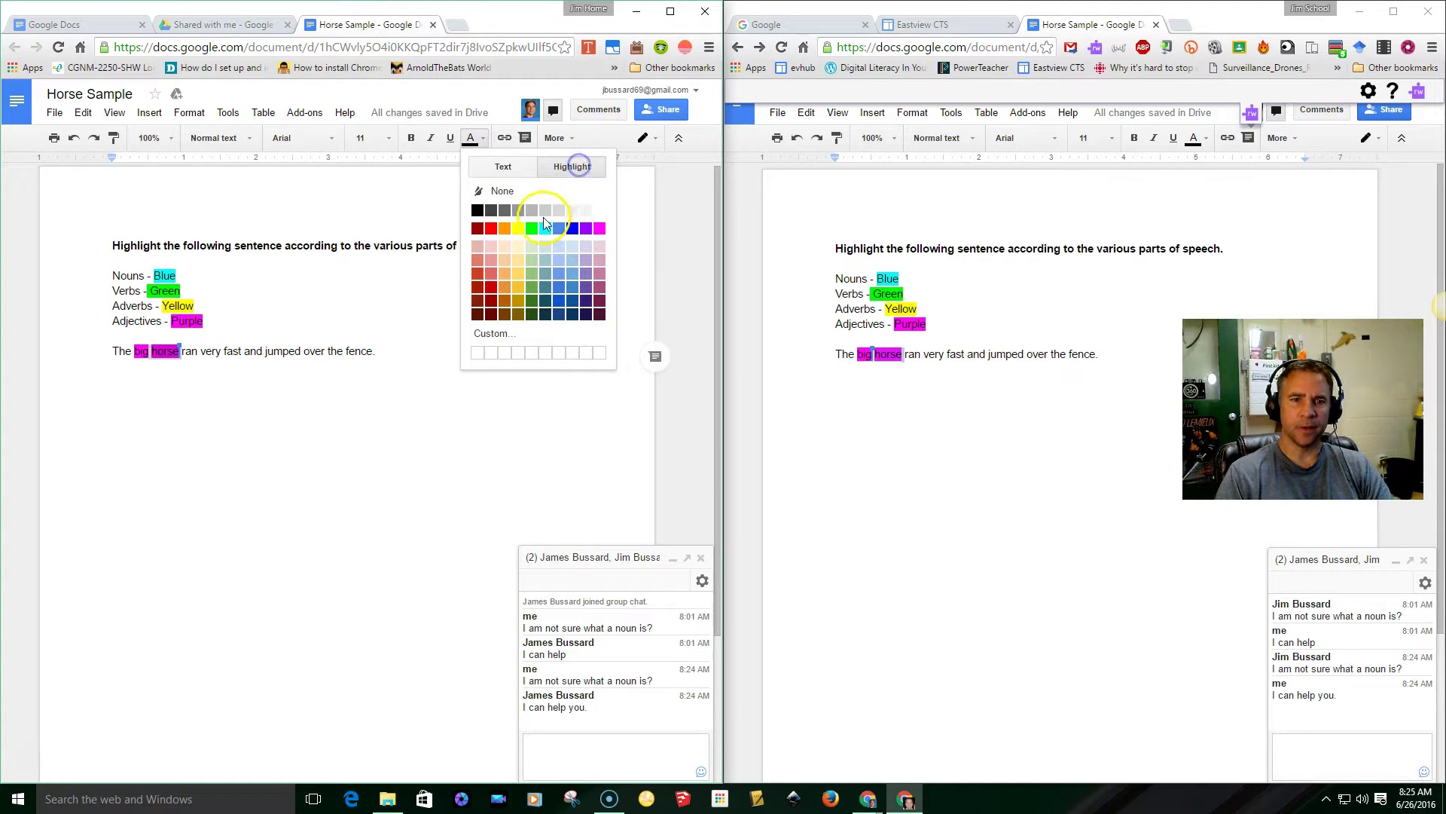
click(545, 229)
click(191, 433)
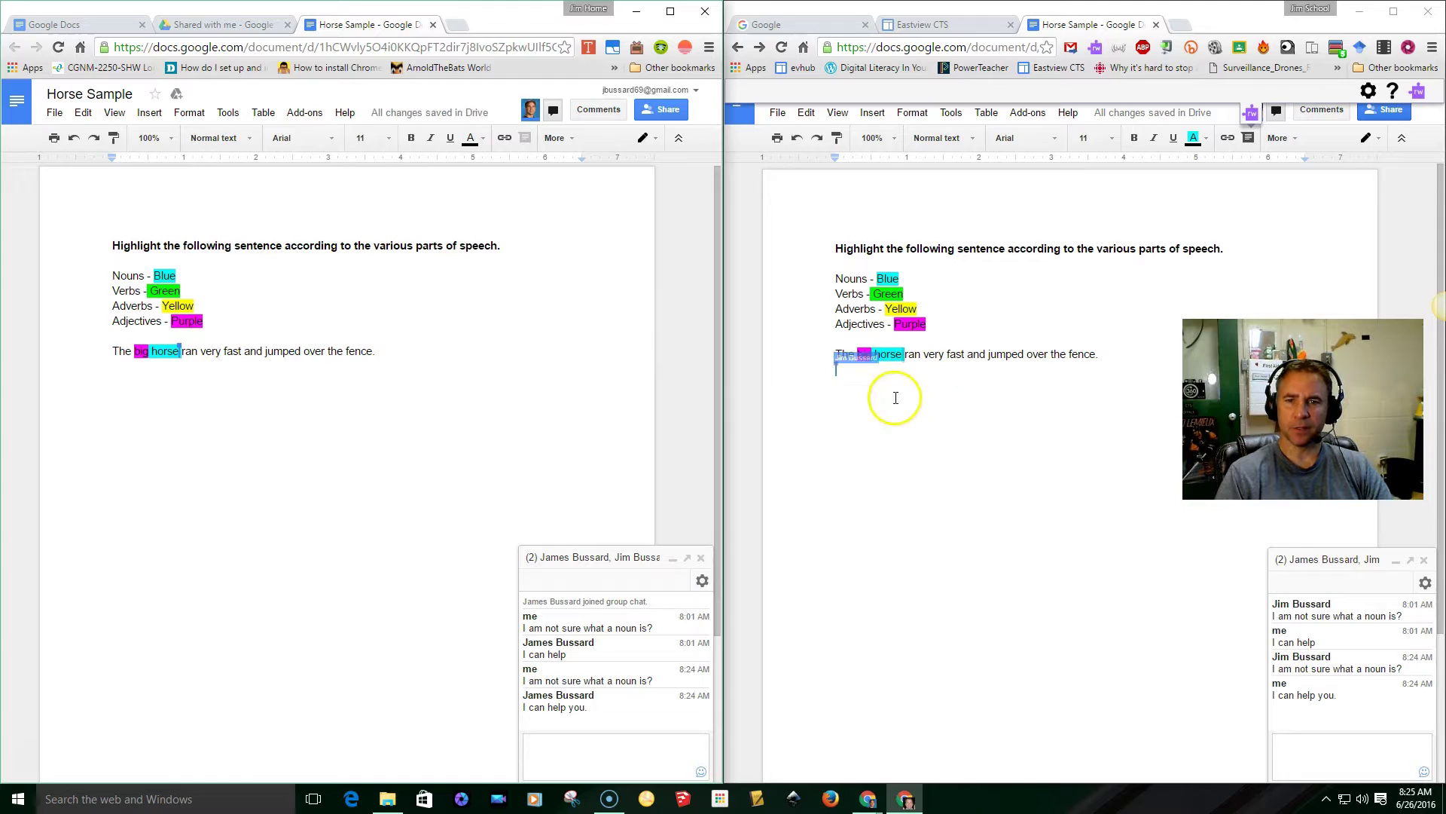
click(894, 397)
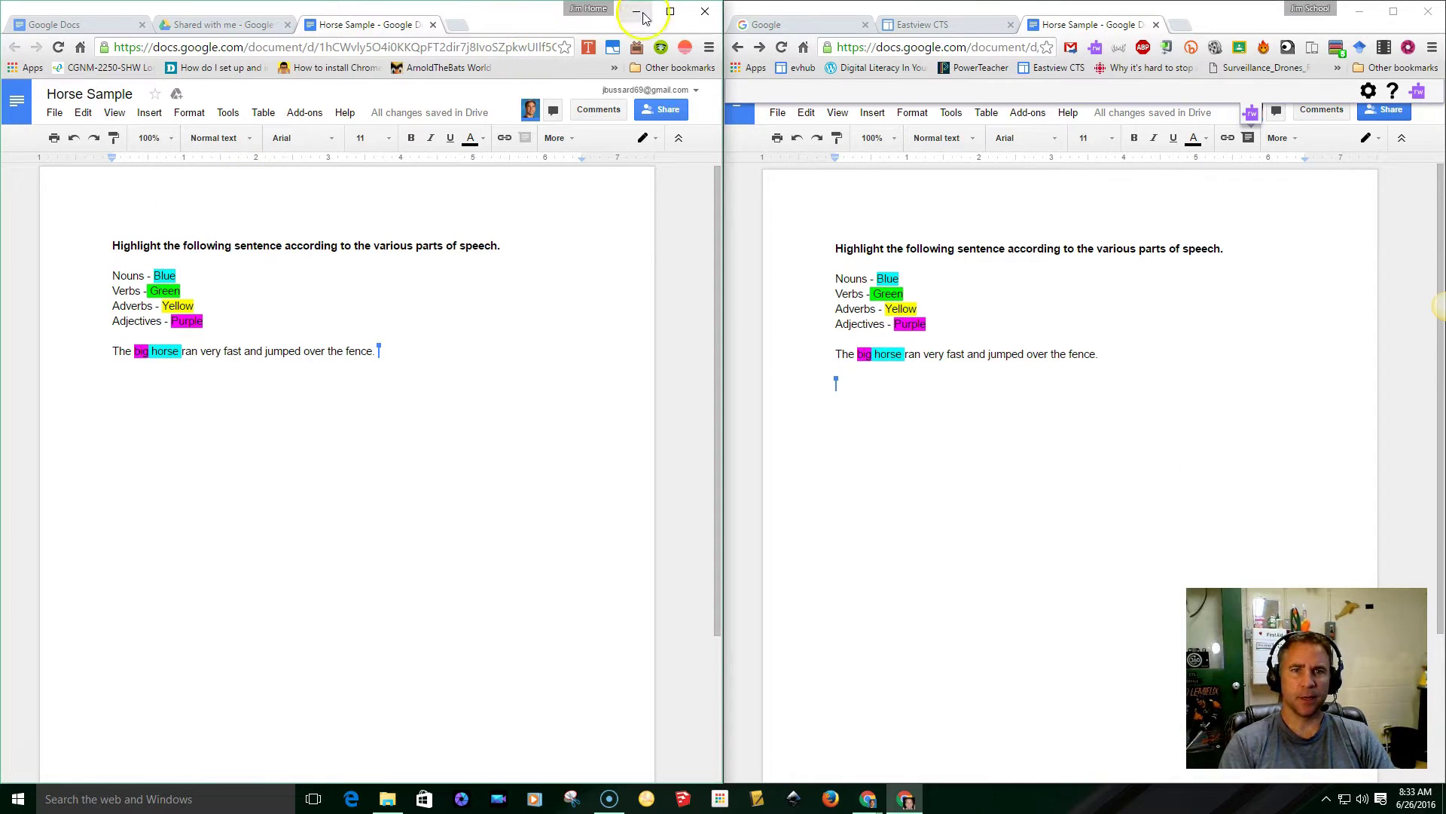
Step: Minimize the collaborator's window, maximize the owner's window and set the document zoom to 125%
drag(535, 21, 0, 70)
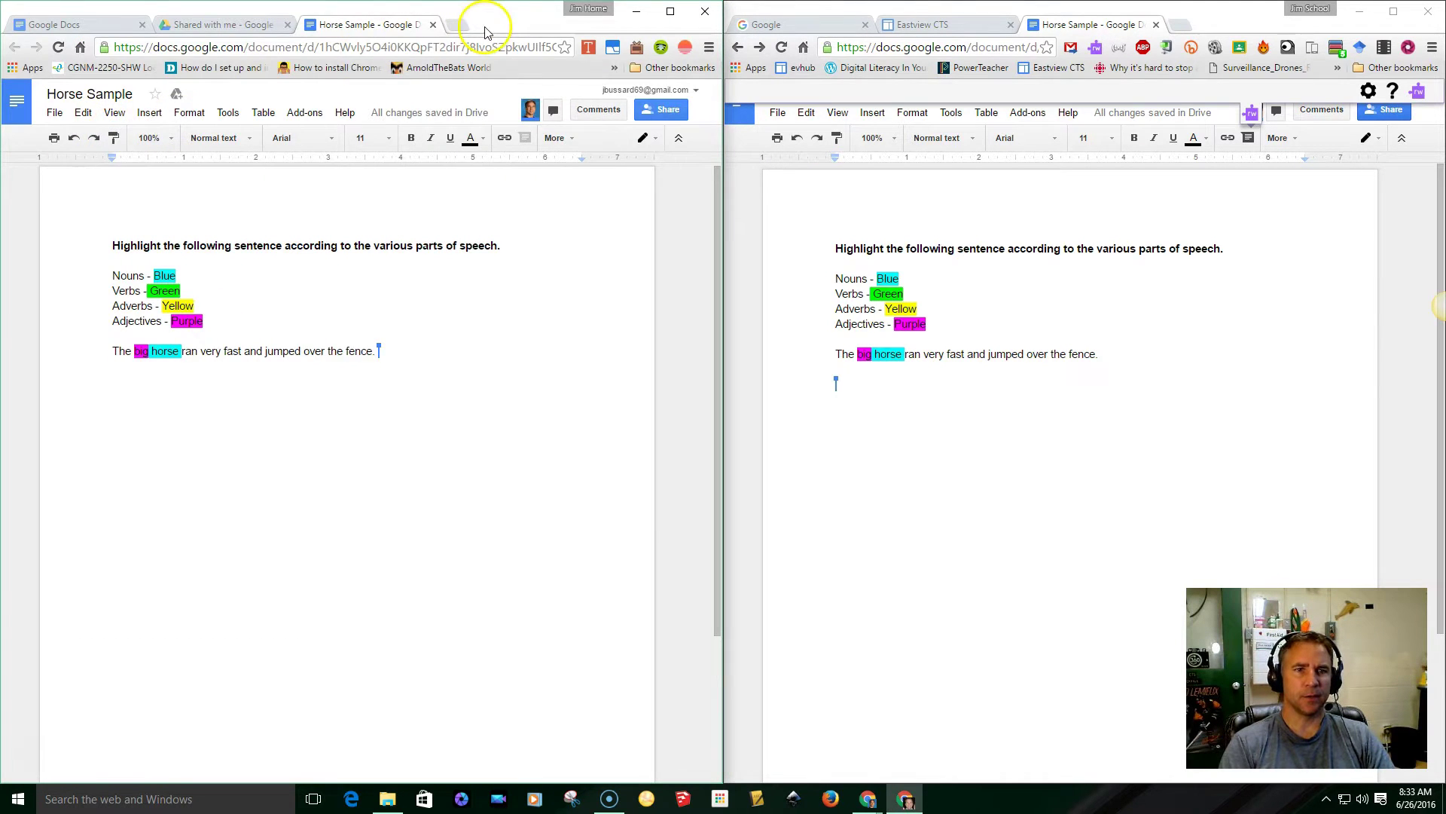
click(637, 11)
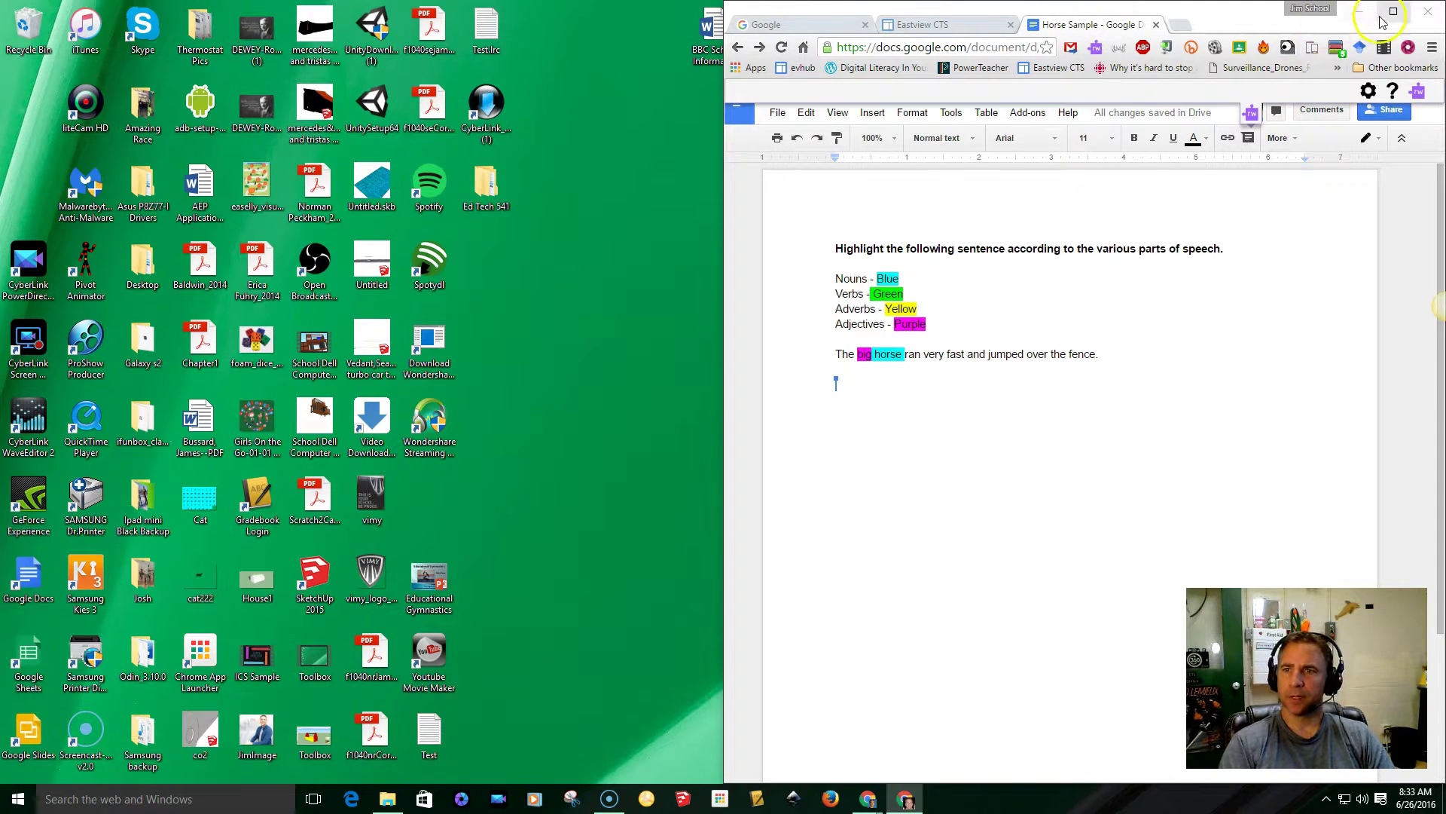
click(1391, 11)
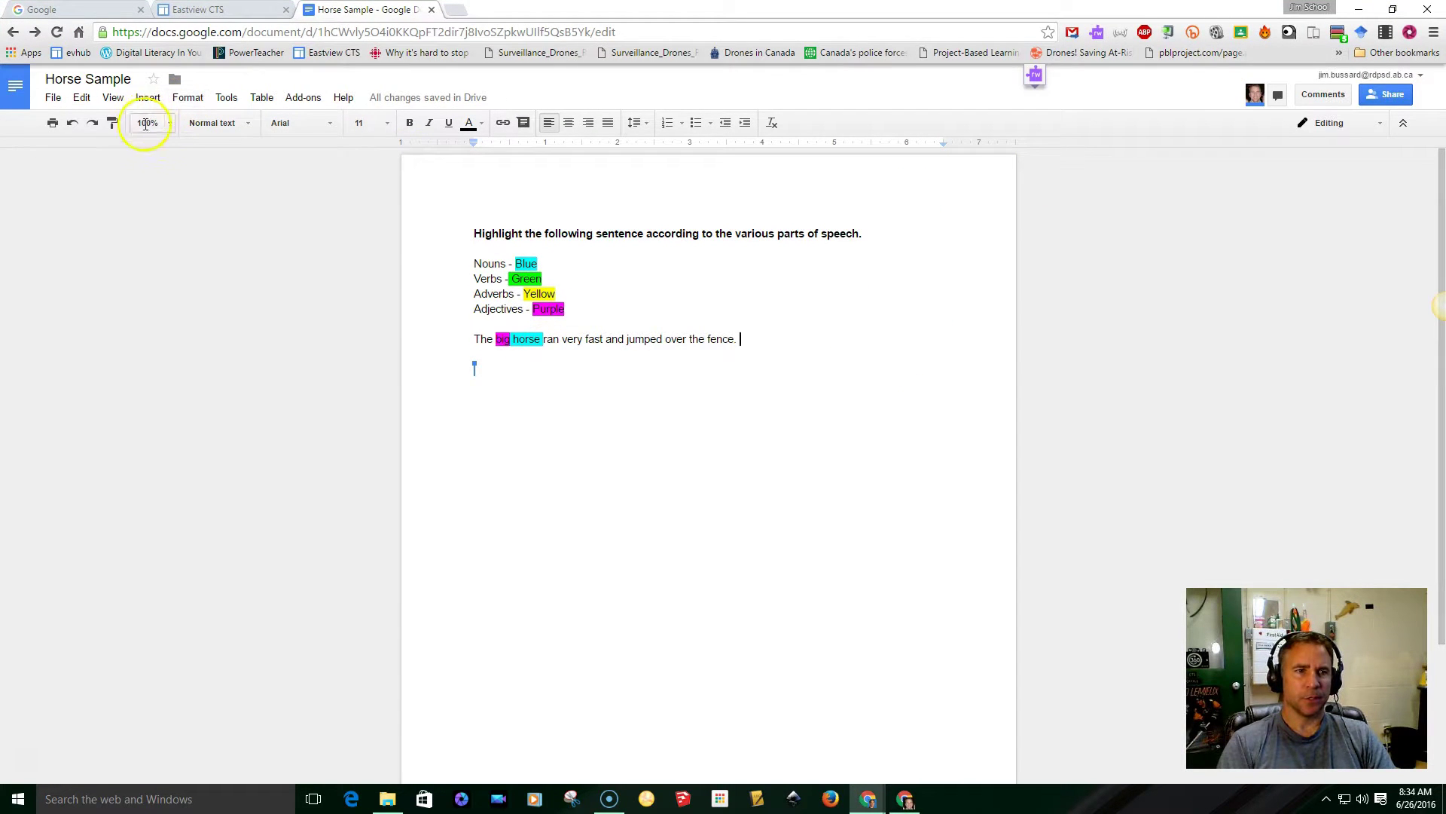
click(175, 126)
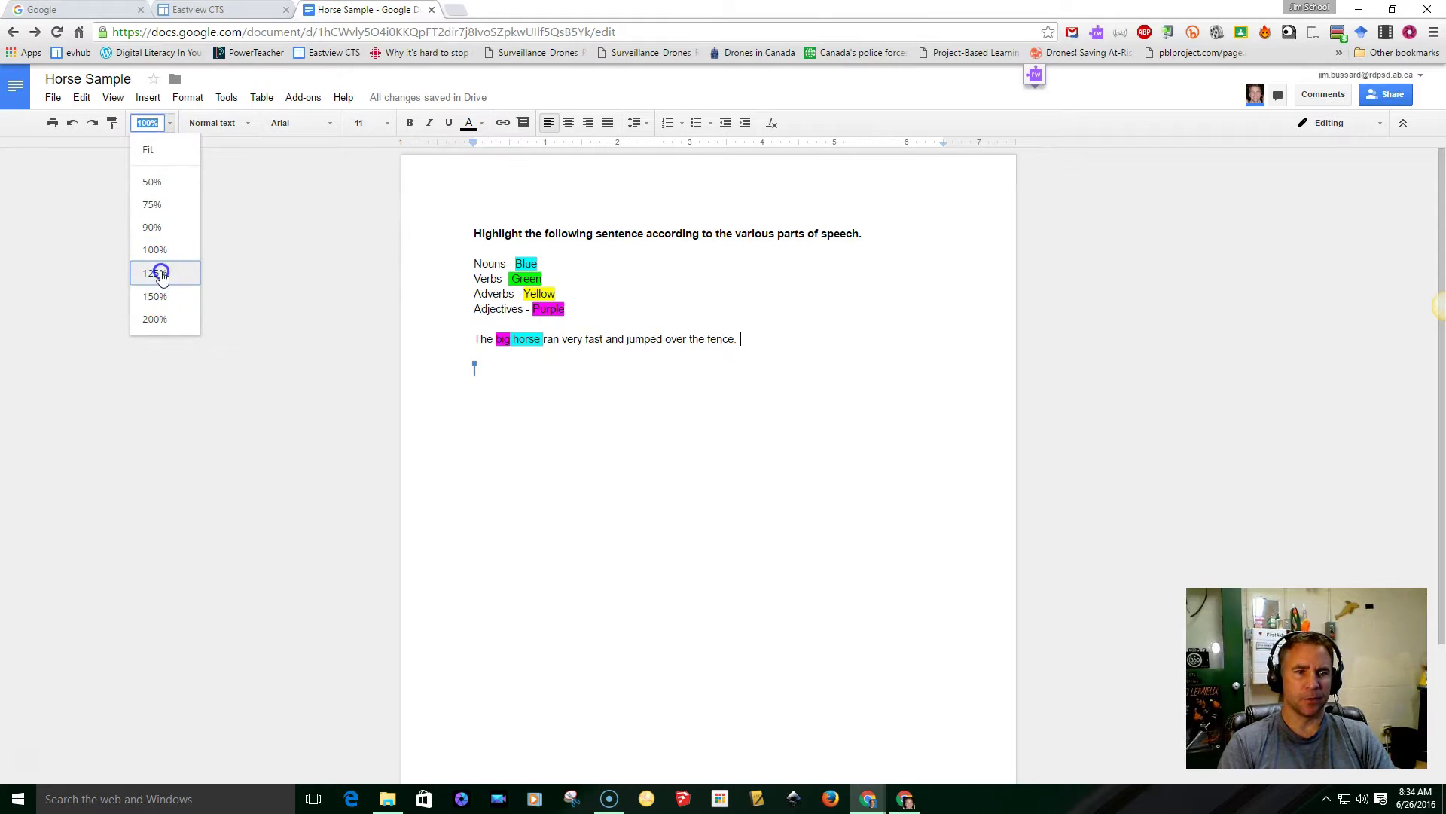
click(162, 275)
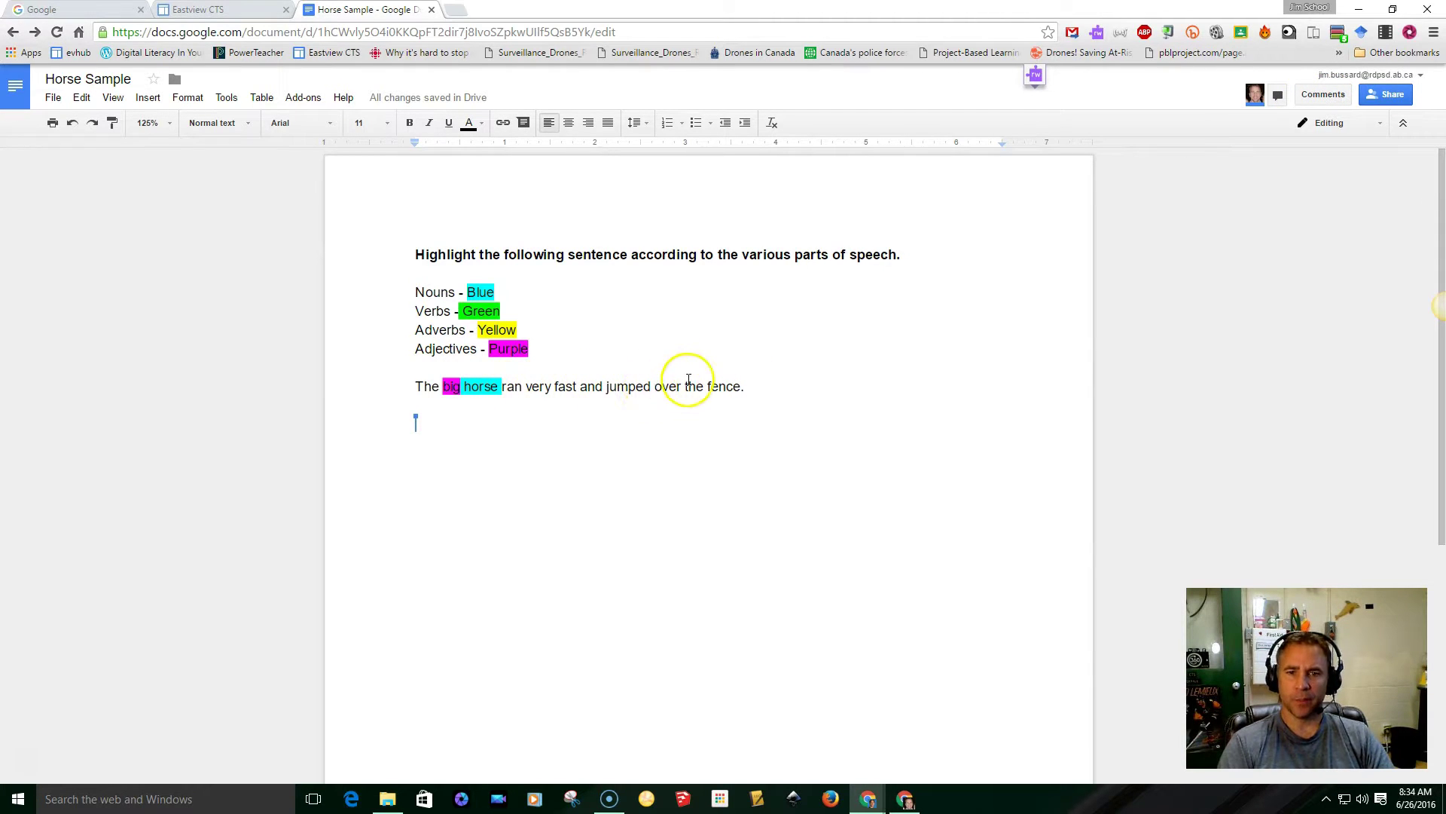
Step: Add the comment "Did you forget to highlight this word?" to the word "fence" in the horse sentence
click(706, 387)
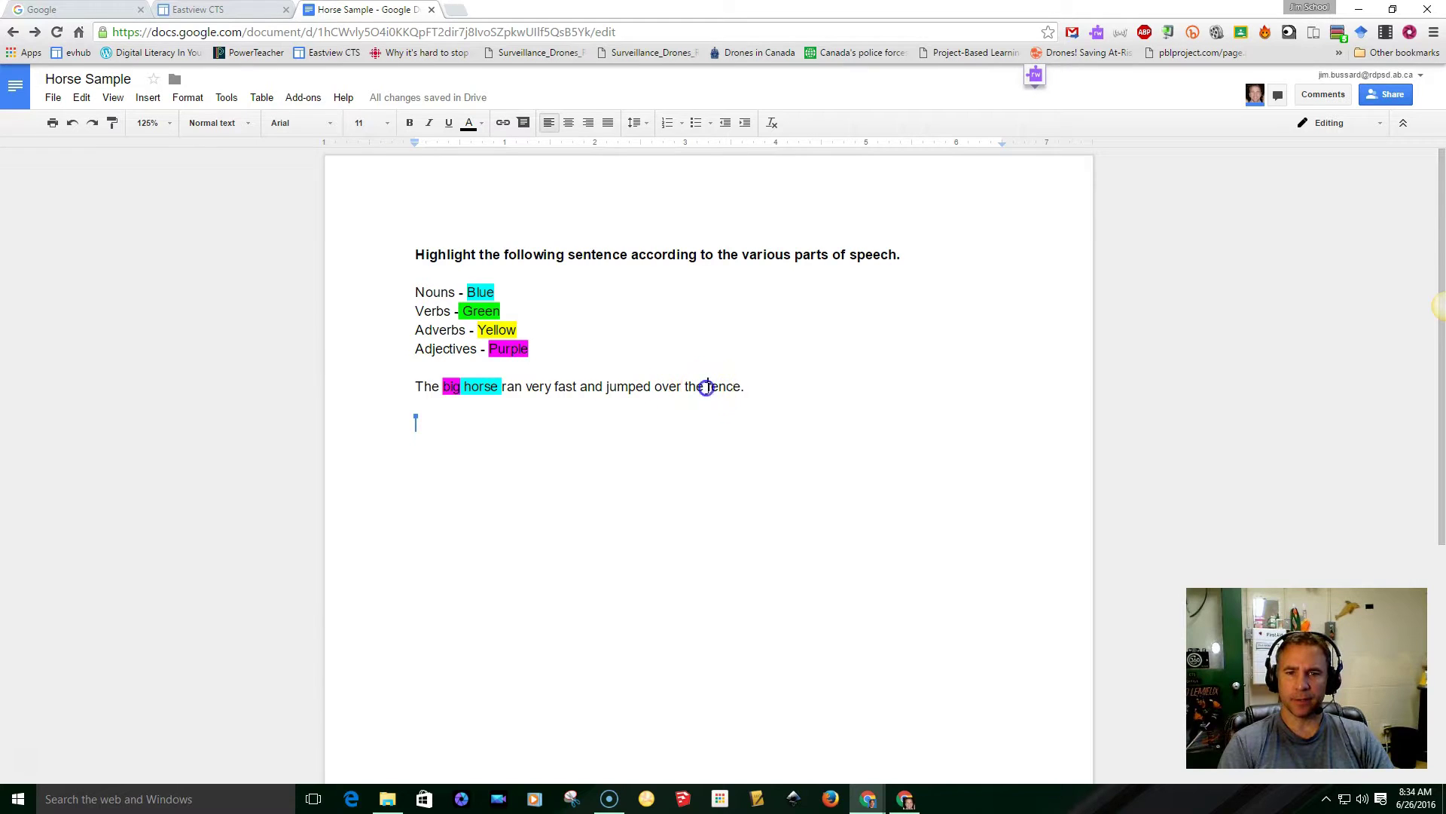
click(1325, 96)
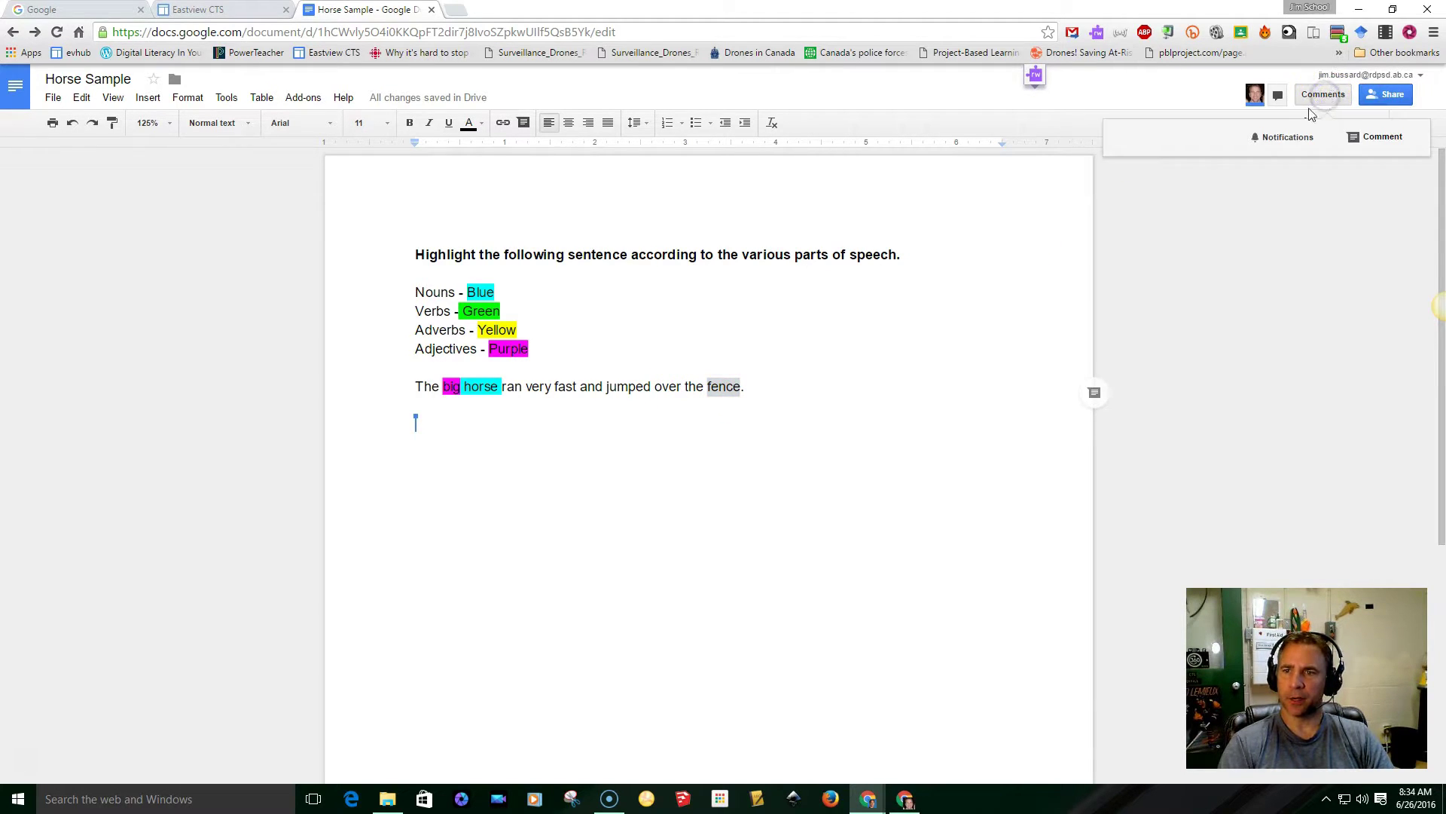
click(1382, 136)
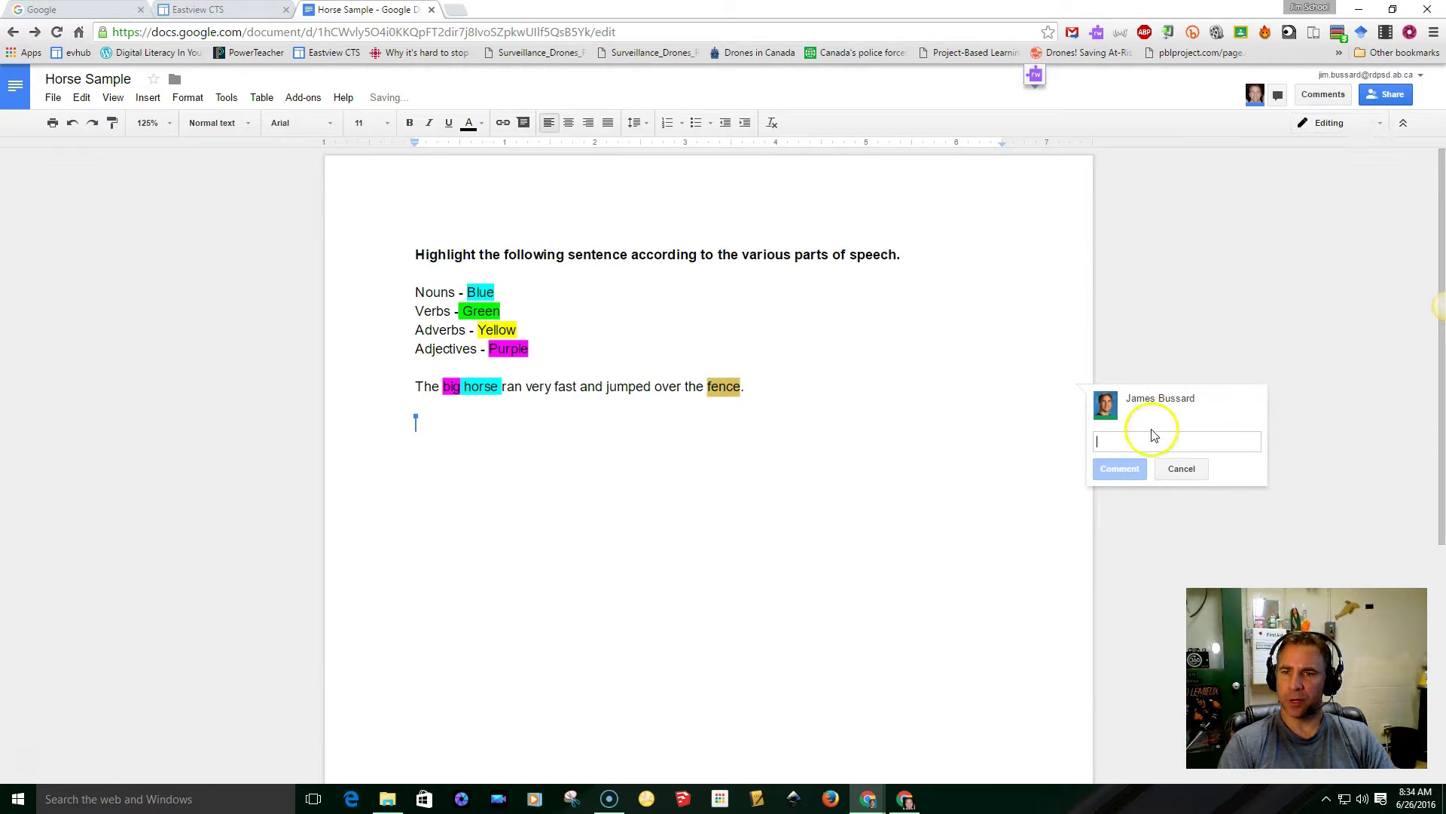
click(1108, 439)
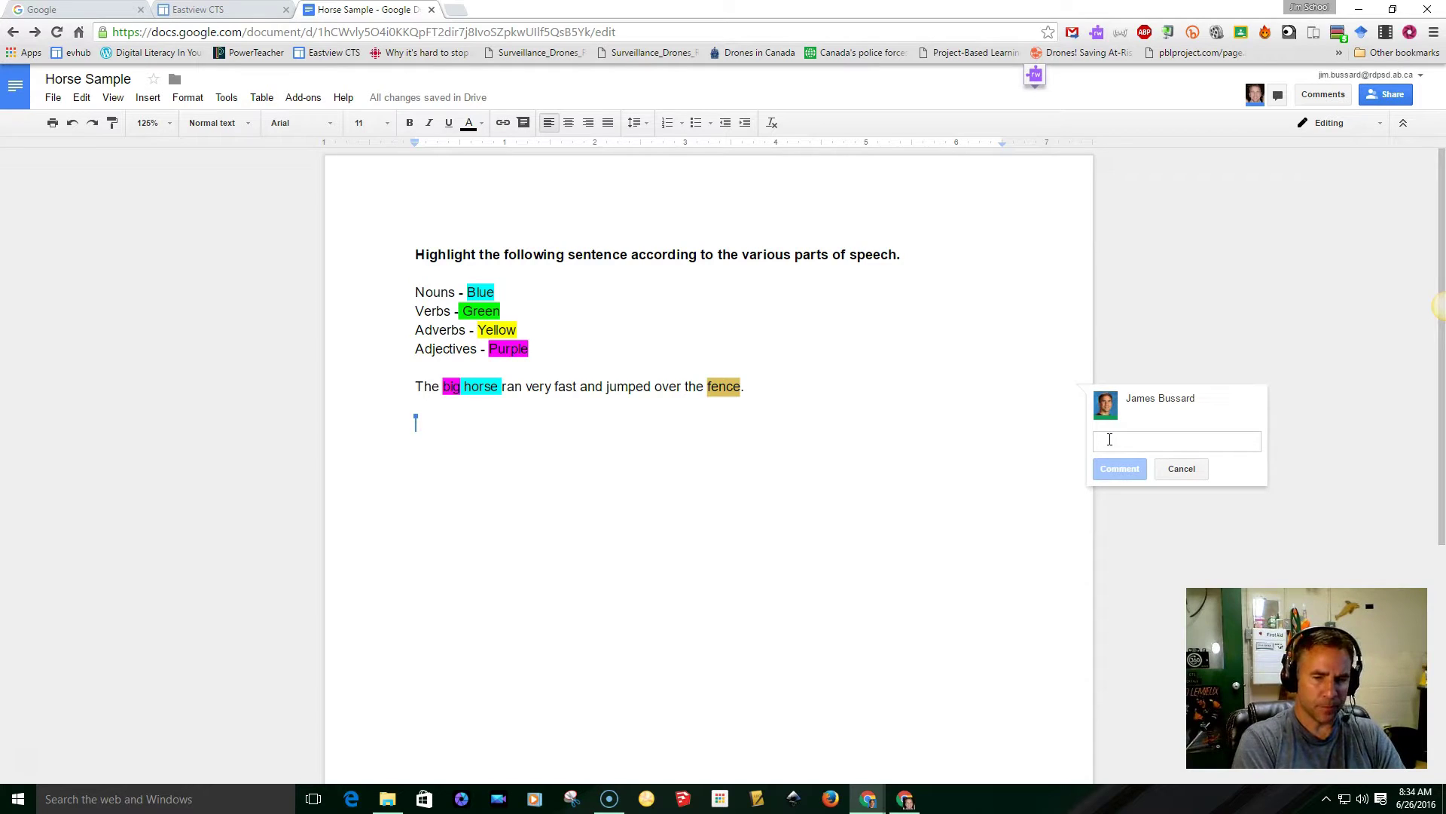
text(Did)
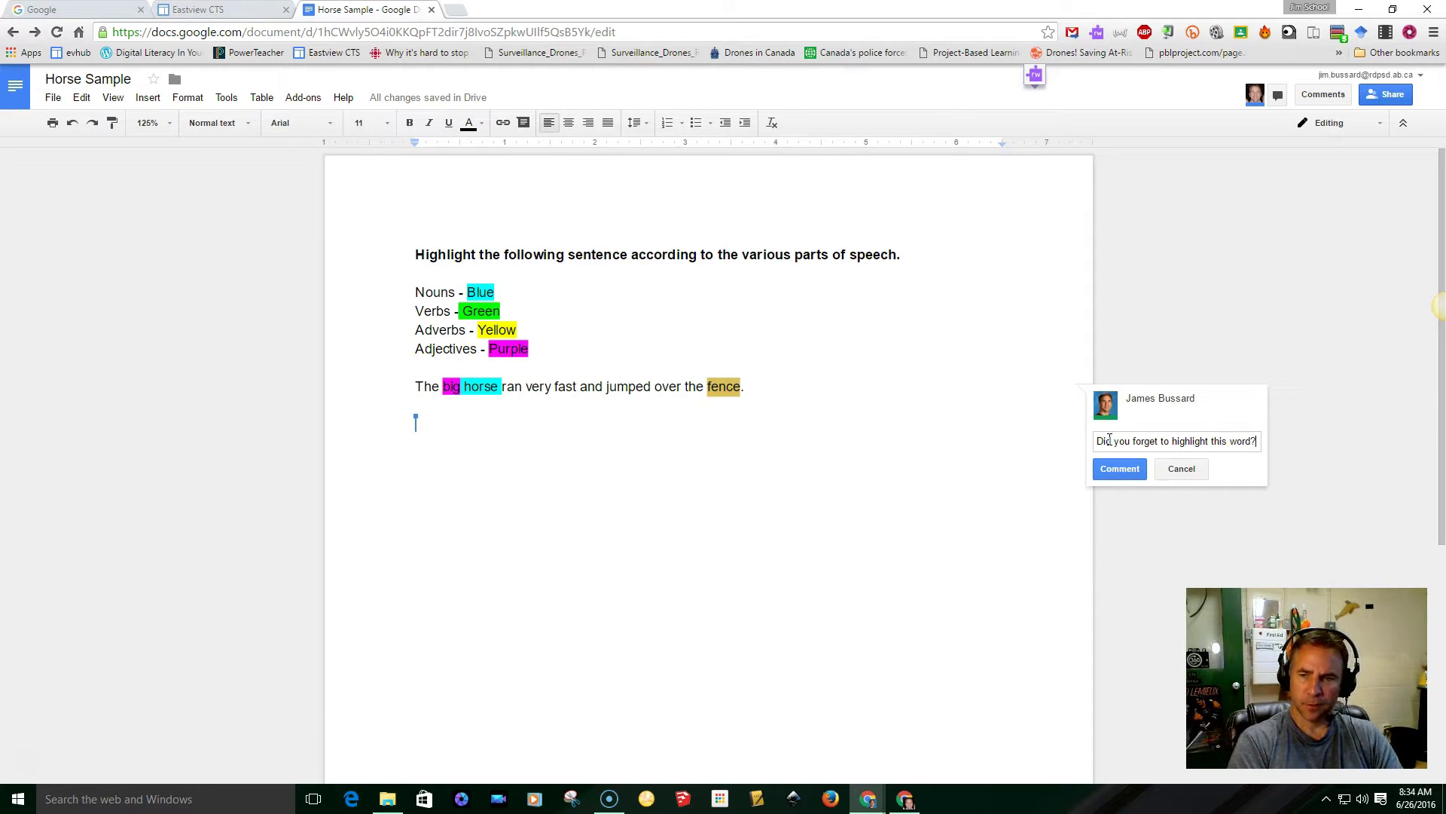
click(1120, 469)
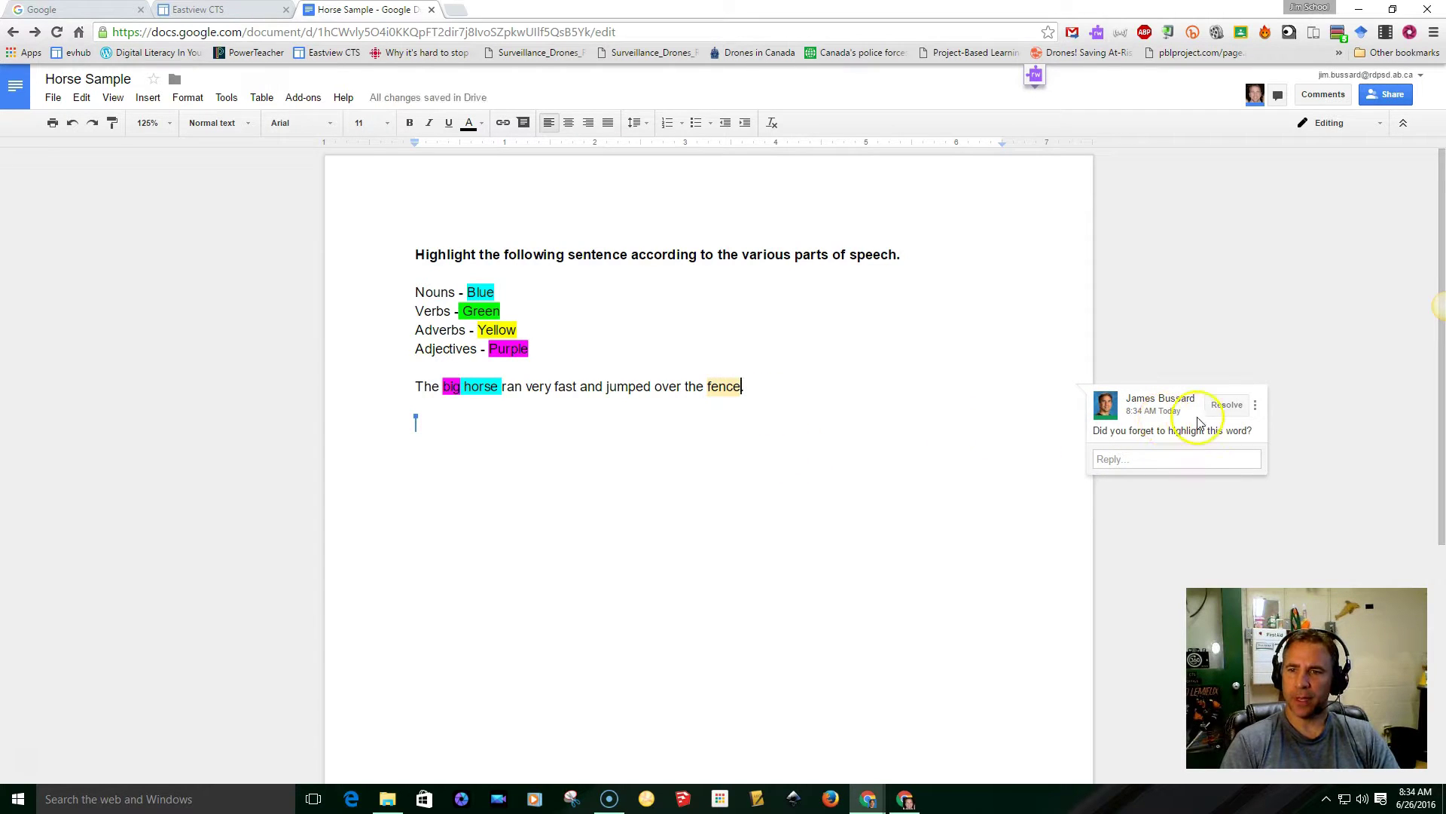
Step: Below the horse sentence, add a new paragraph reading "Use one of the nouns to find out more information on the topic."
click(751, 393)
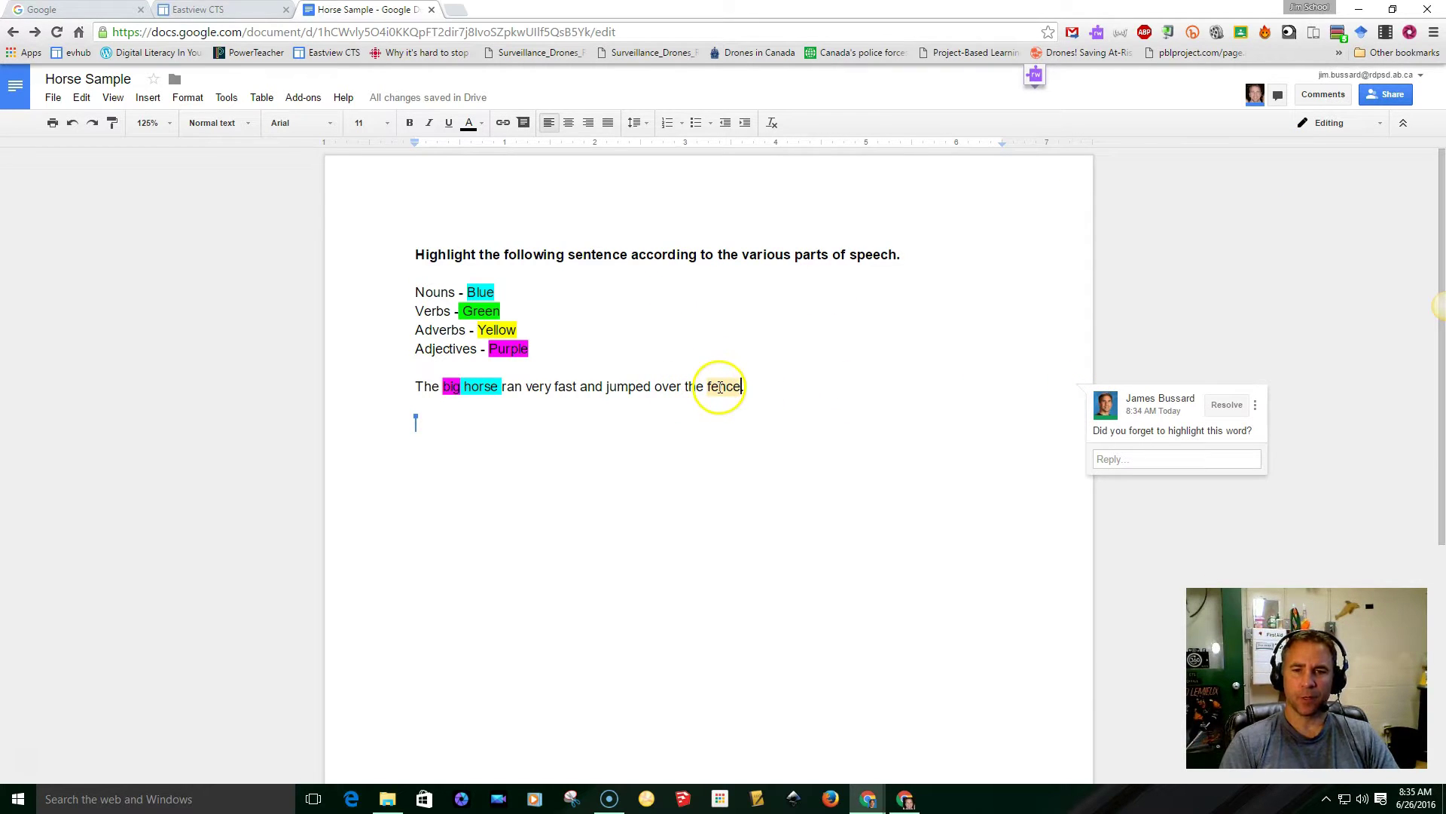
click(781, 382)
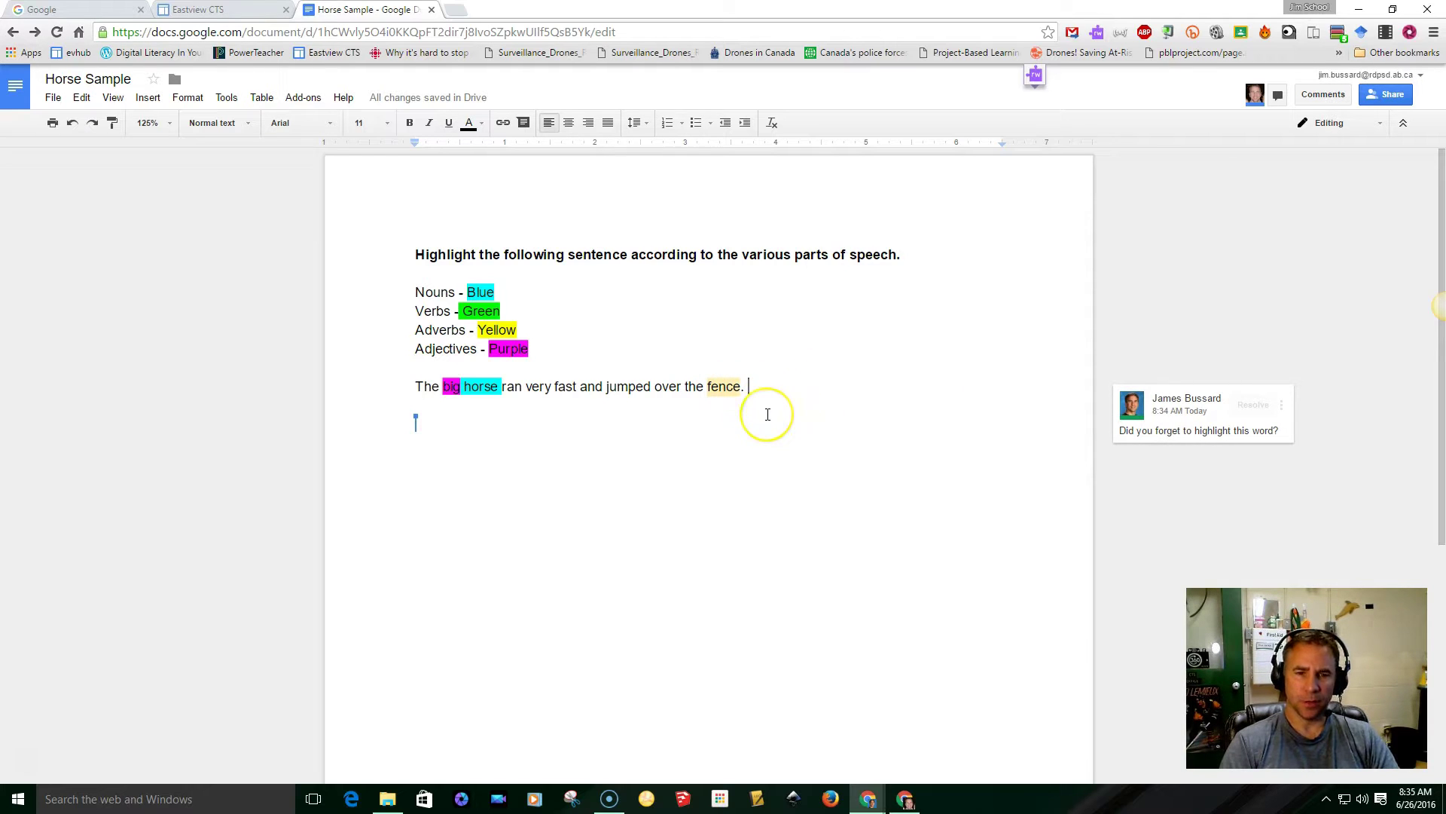
key(Return)
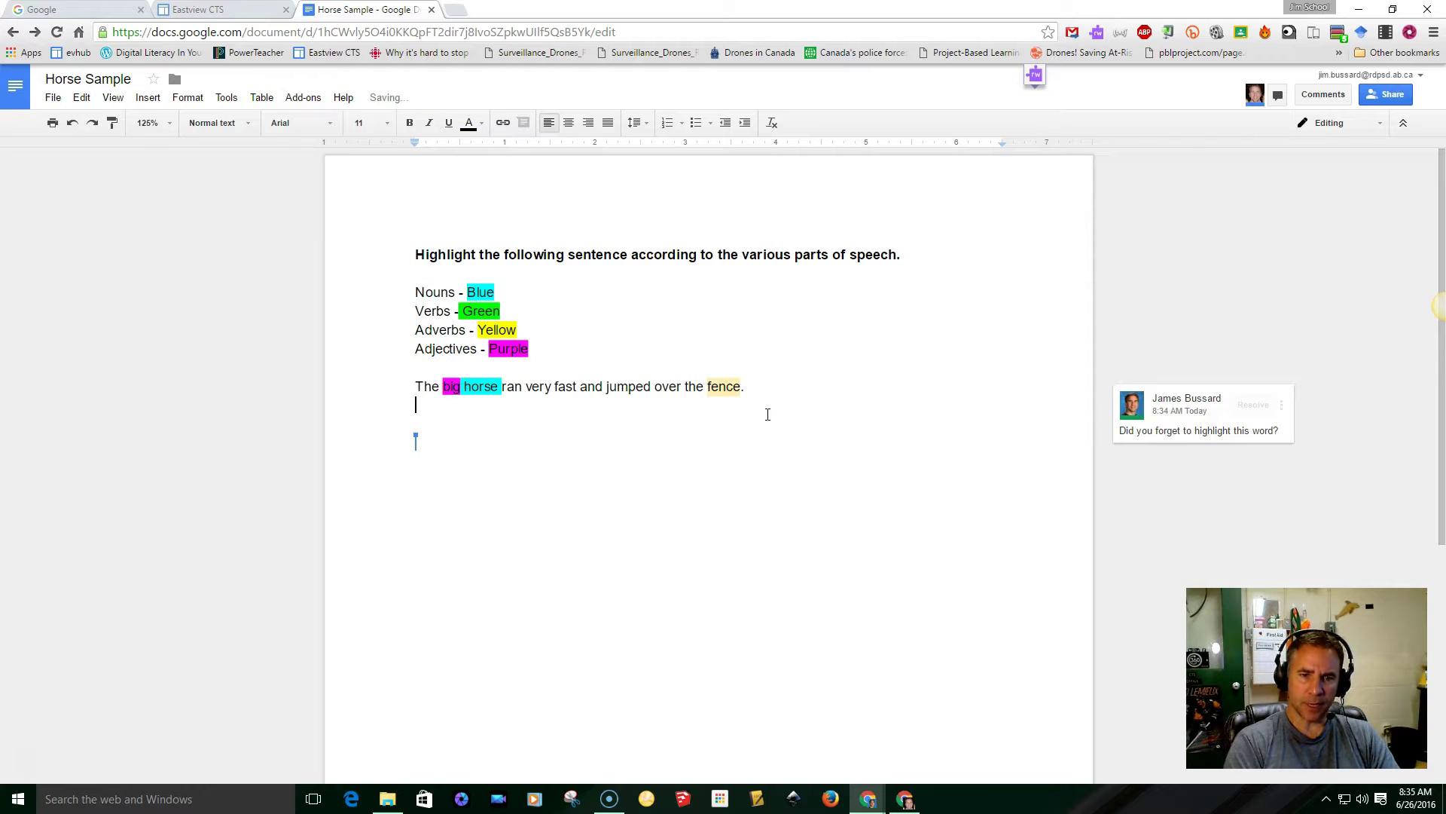
key(Return)
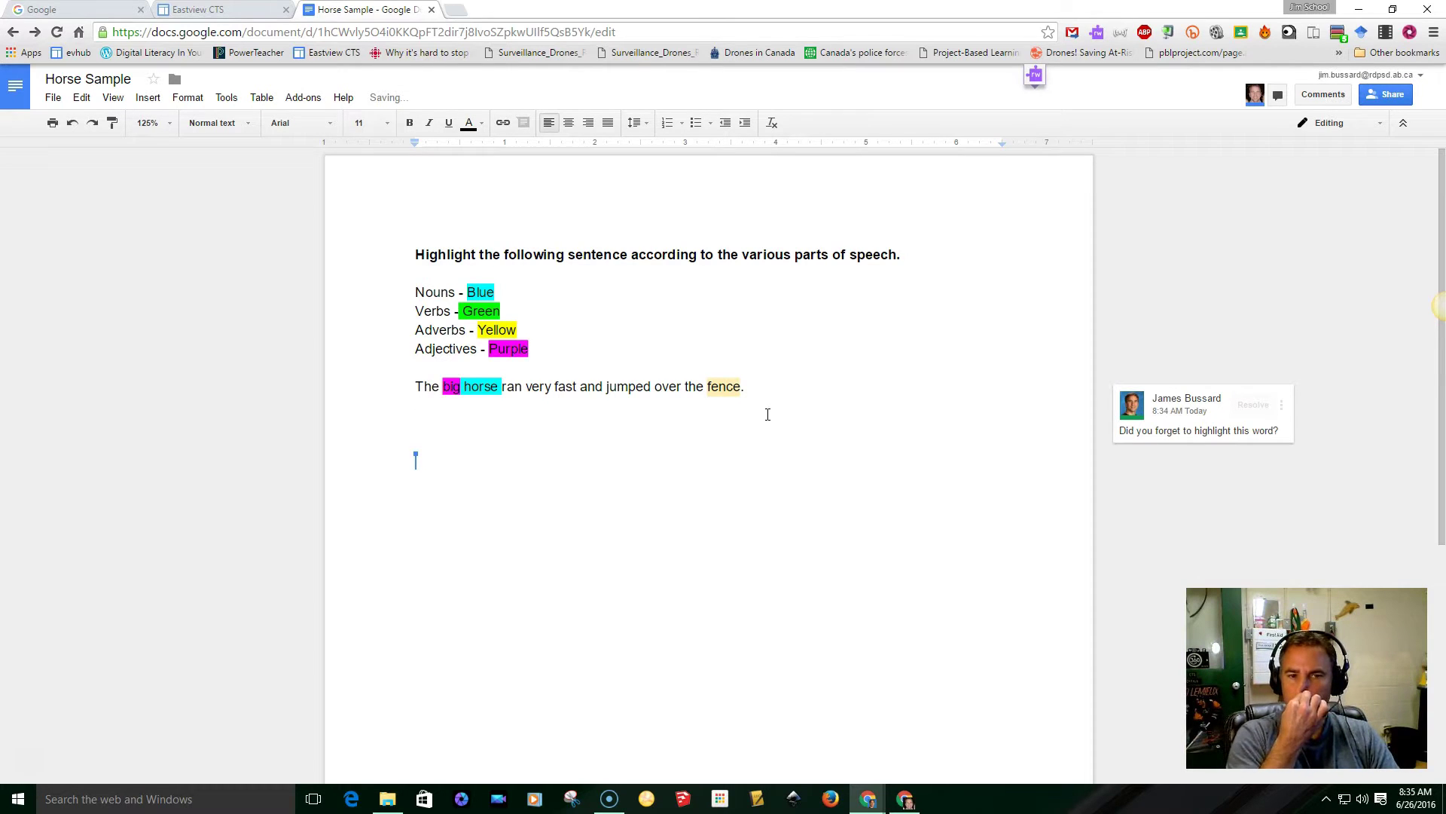
click(428, 430)
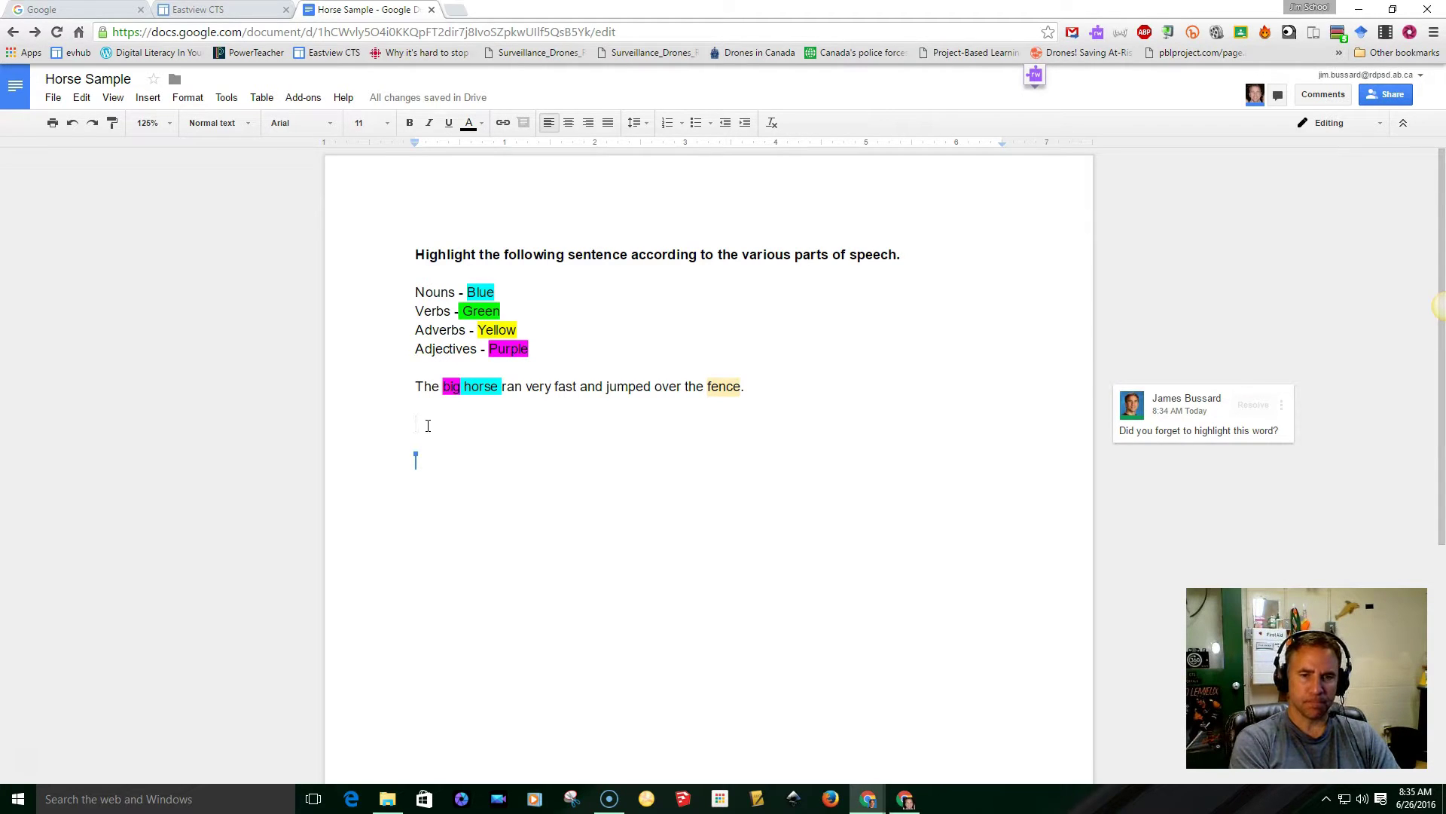
text(Use on)
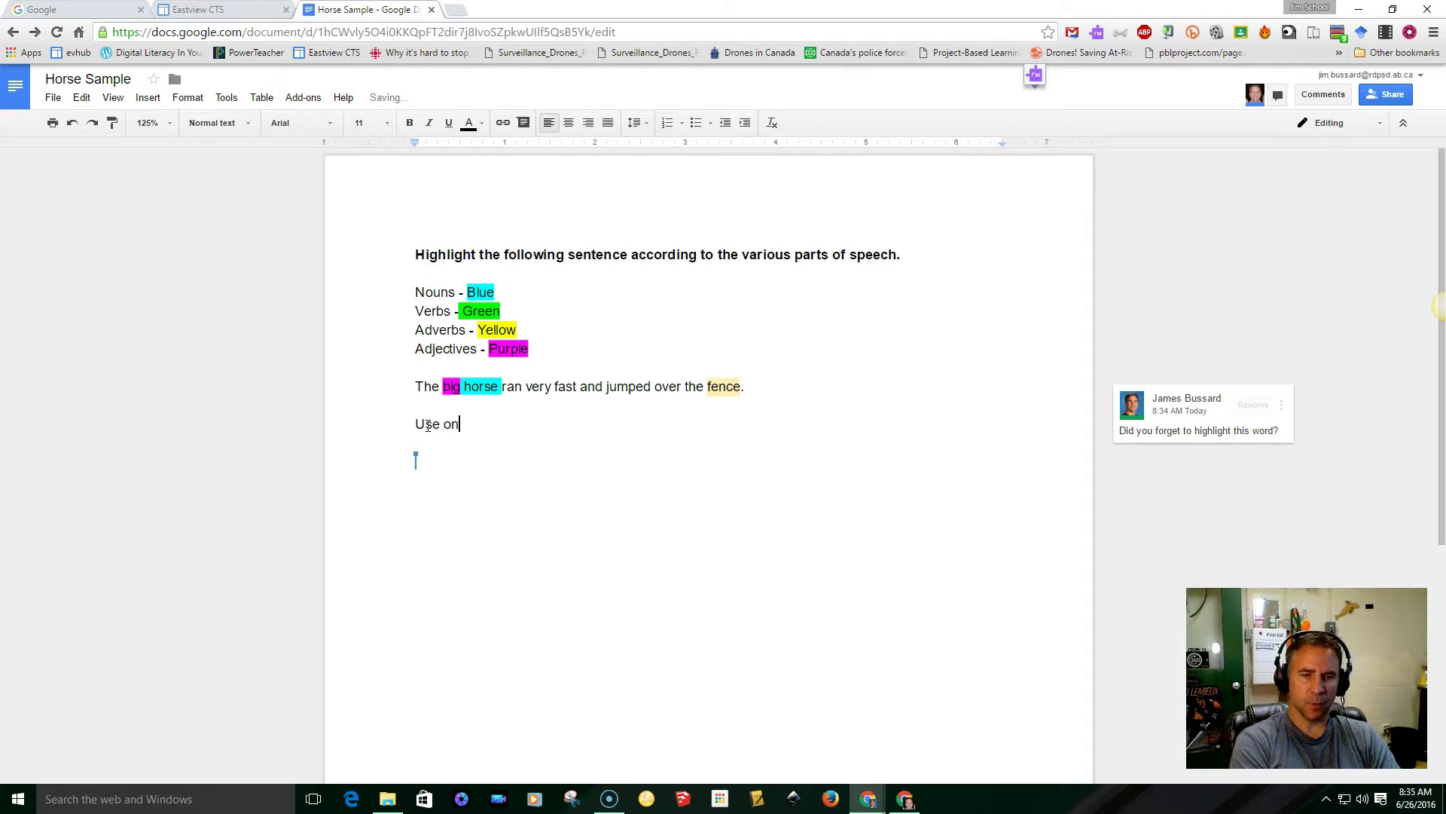
text(e of the no)
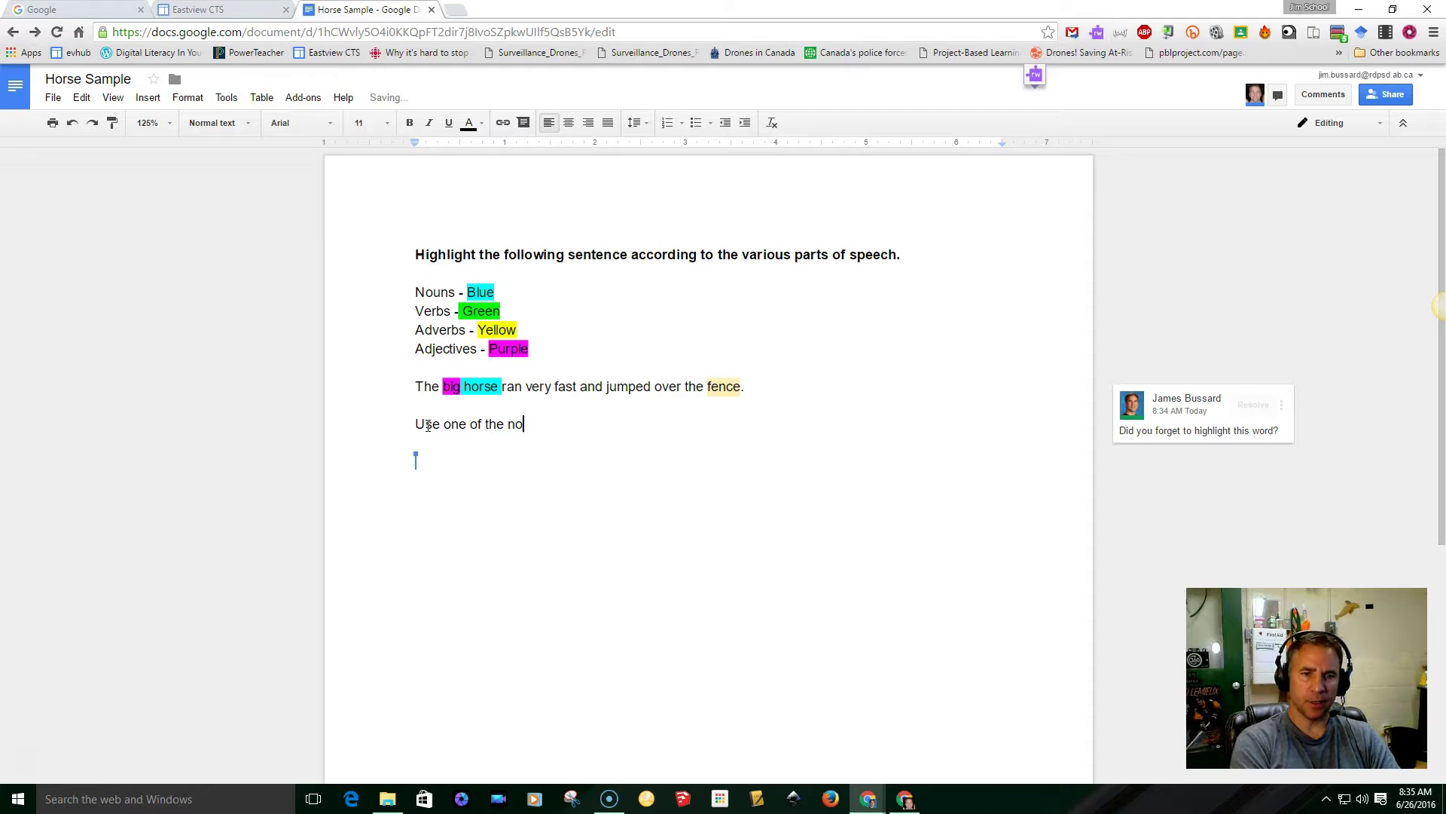
text(uns to find out )
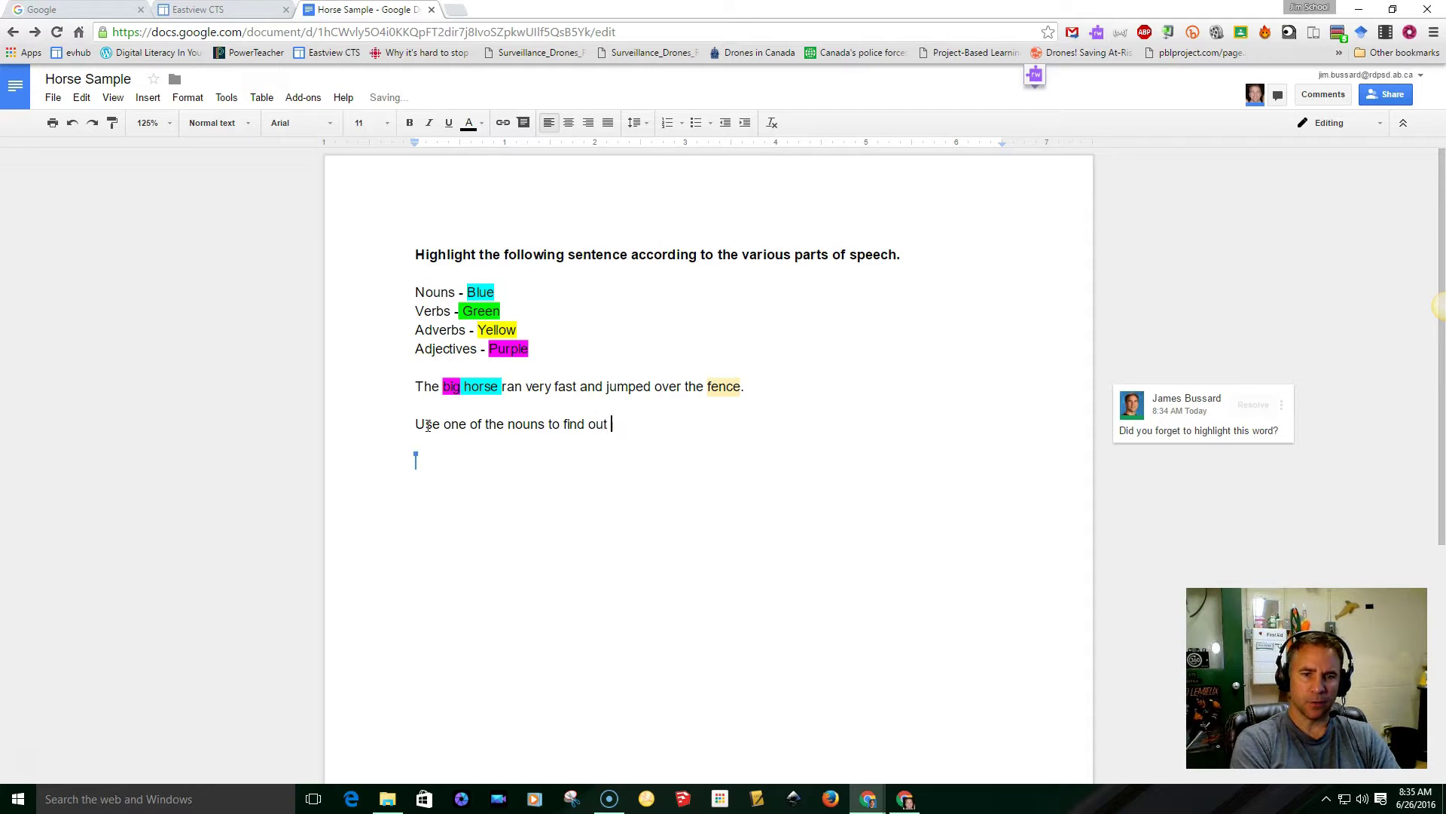
text(more informatio)
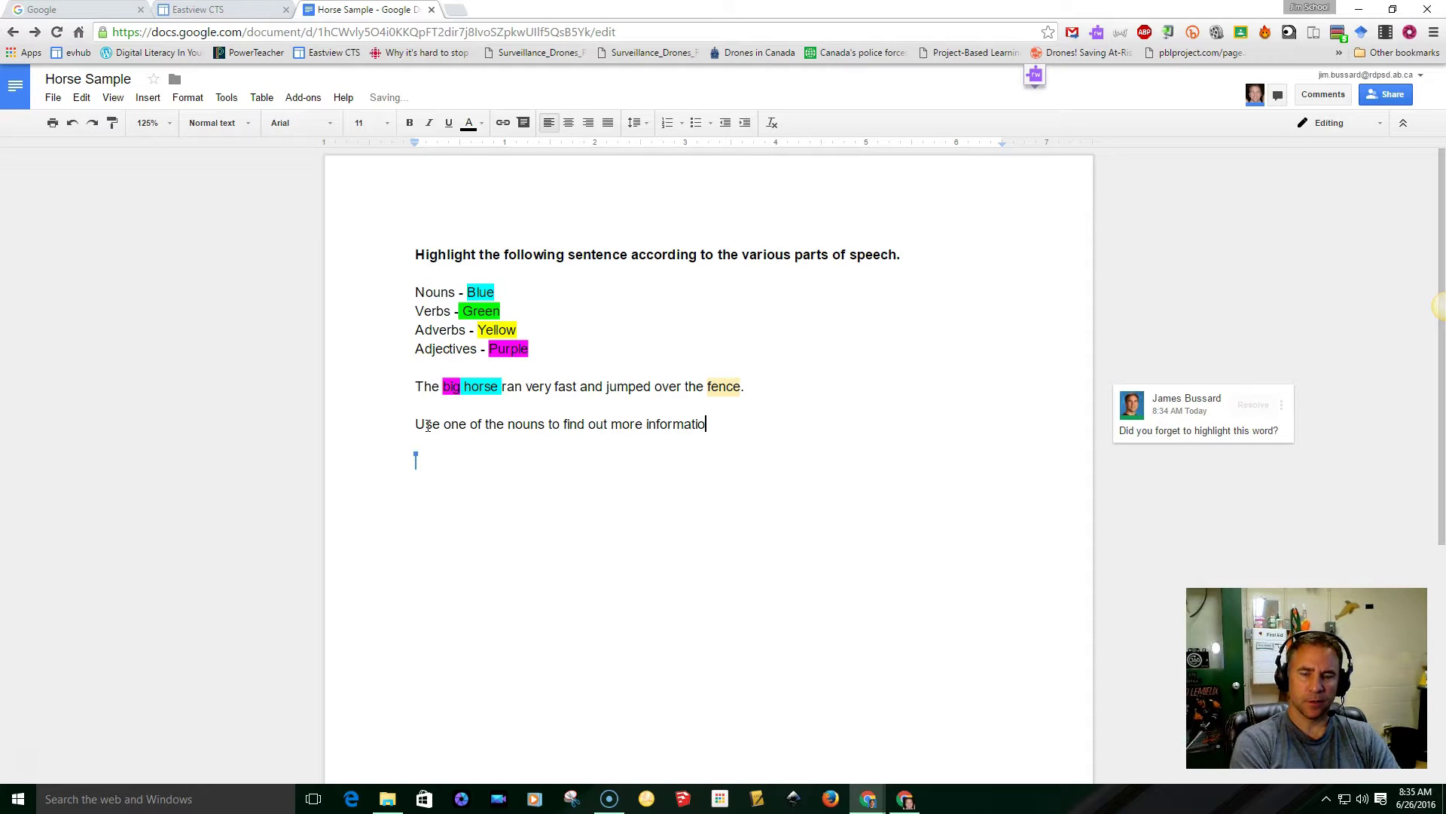
text(n on the topic.)
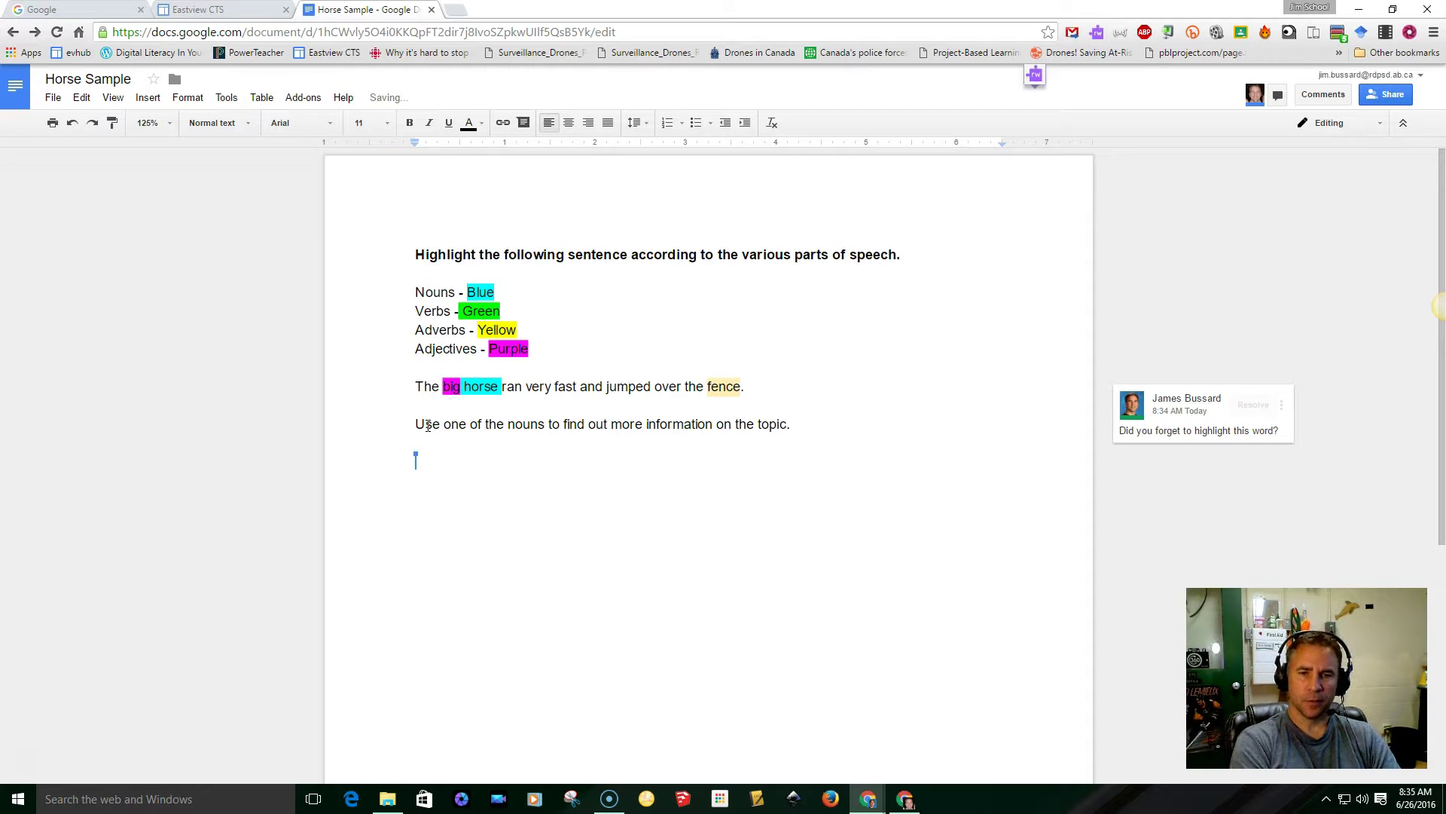
Step: Continue the paragraph with "Using Scholar find a picture, youtube video and a quote based on the noun that you have selected." and add blank lines below
text(Udsing)
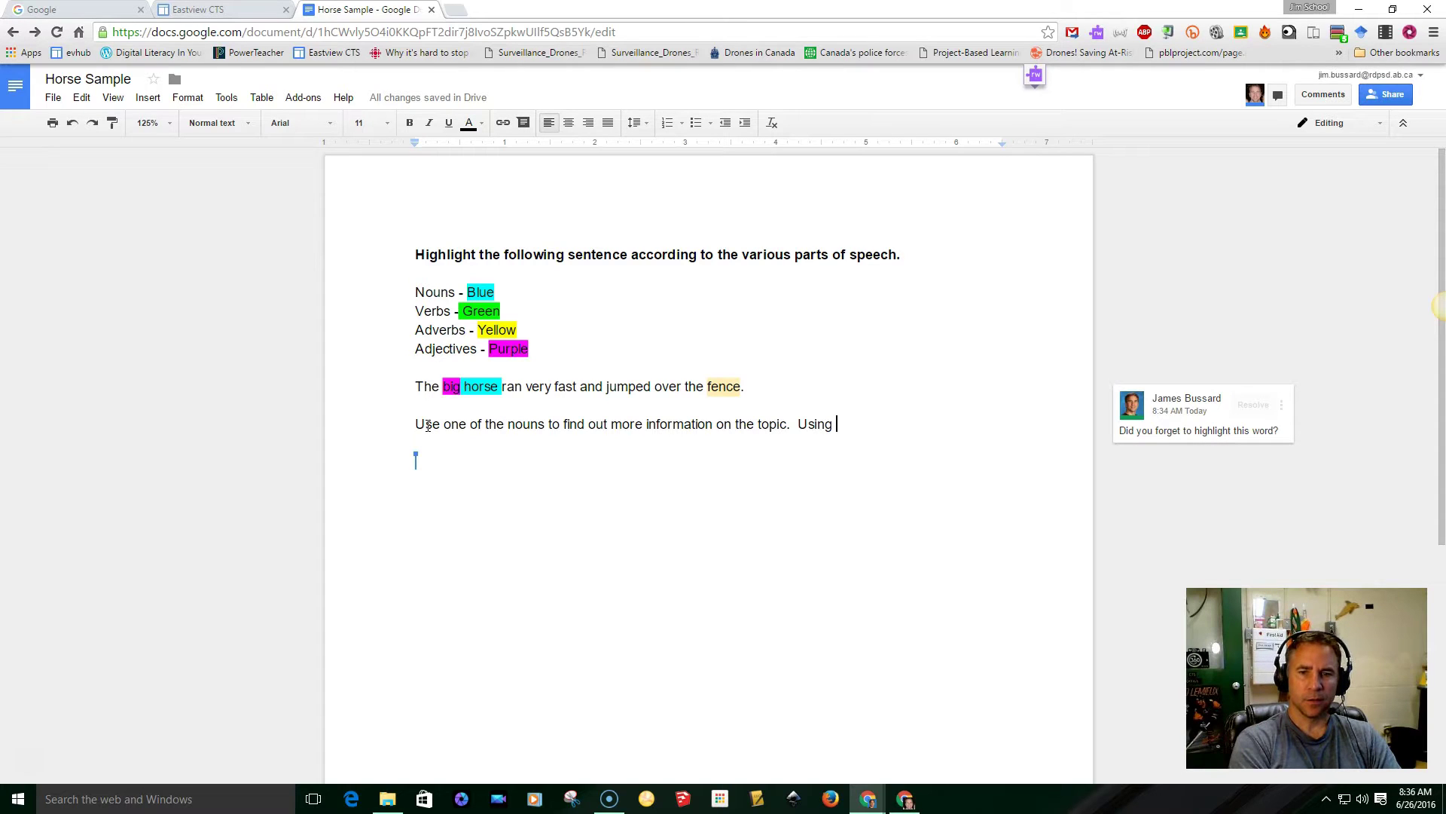
text(So)
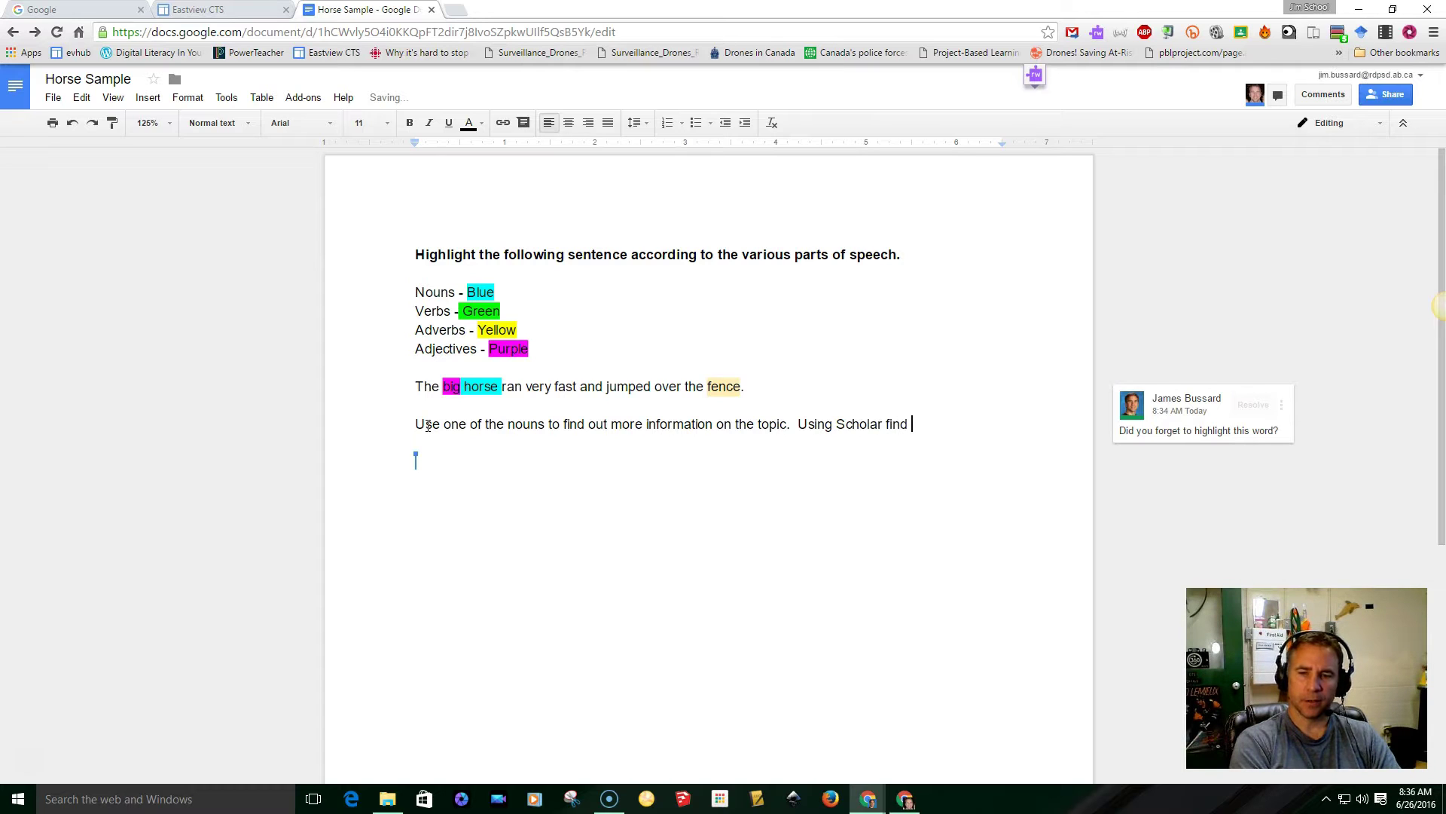
text(cholar find a picture , youtube)
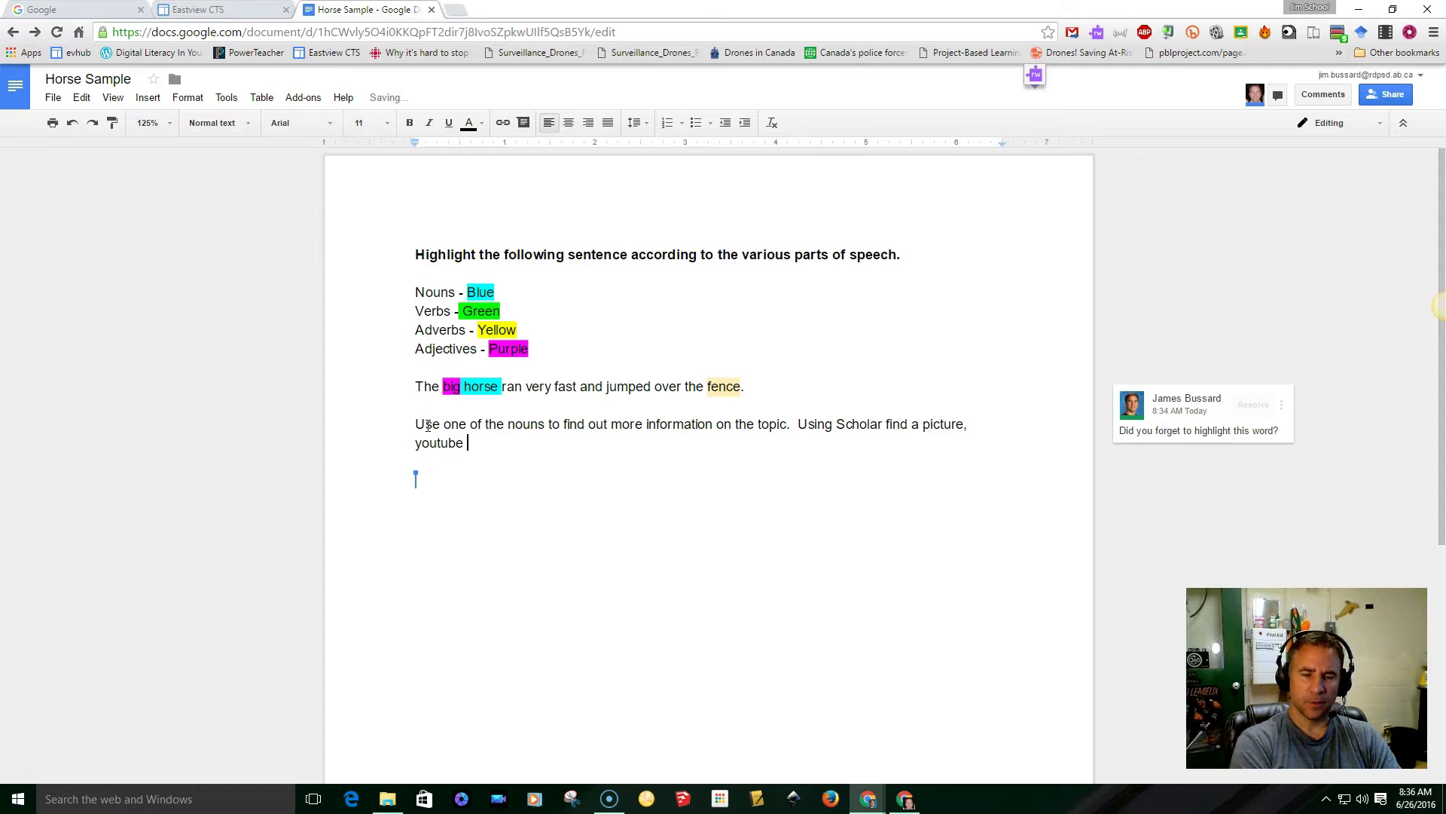
text( video and )
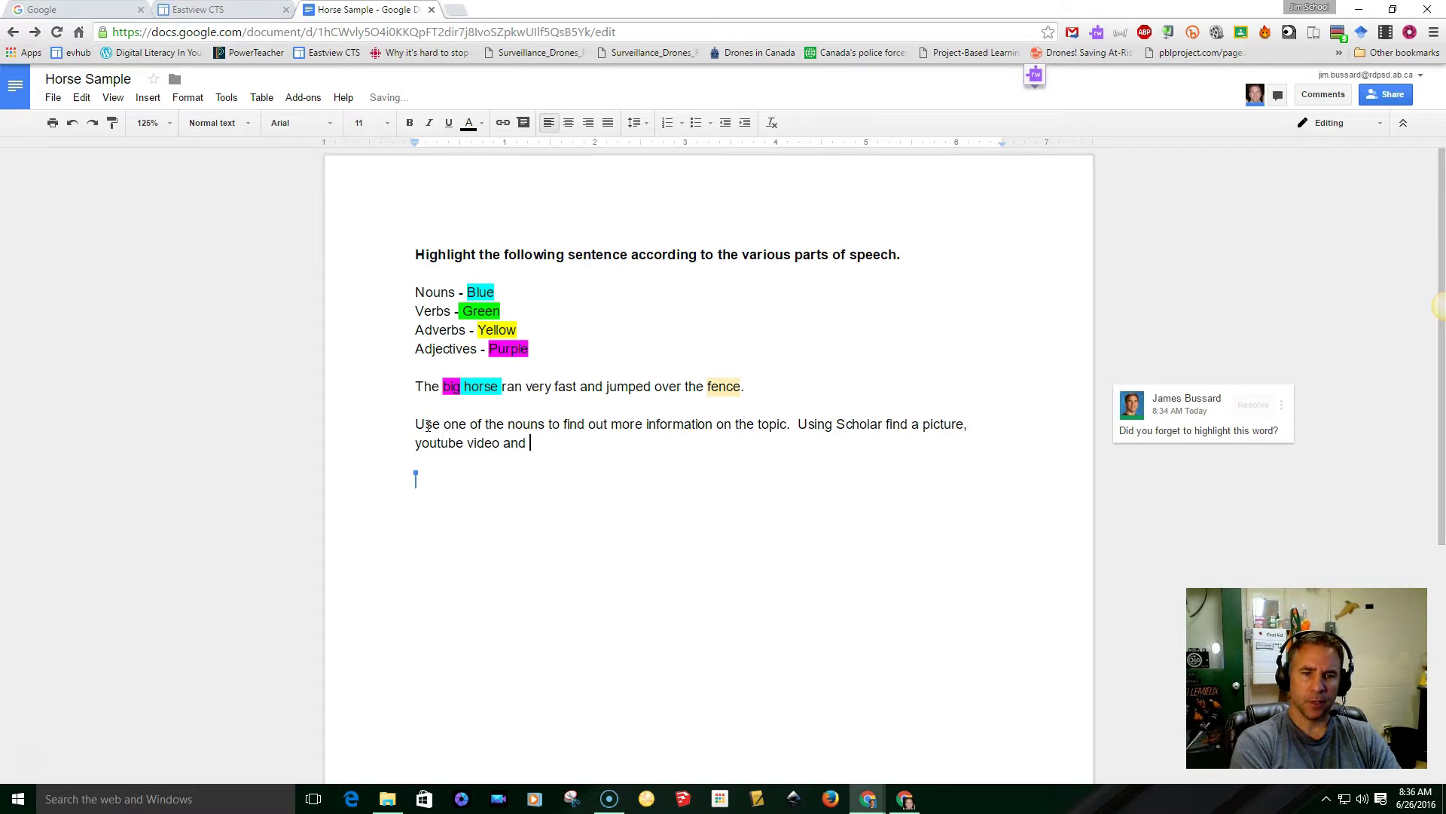
text(a)
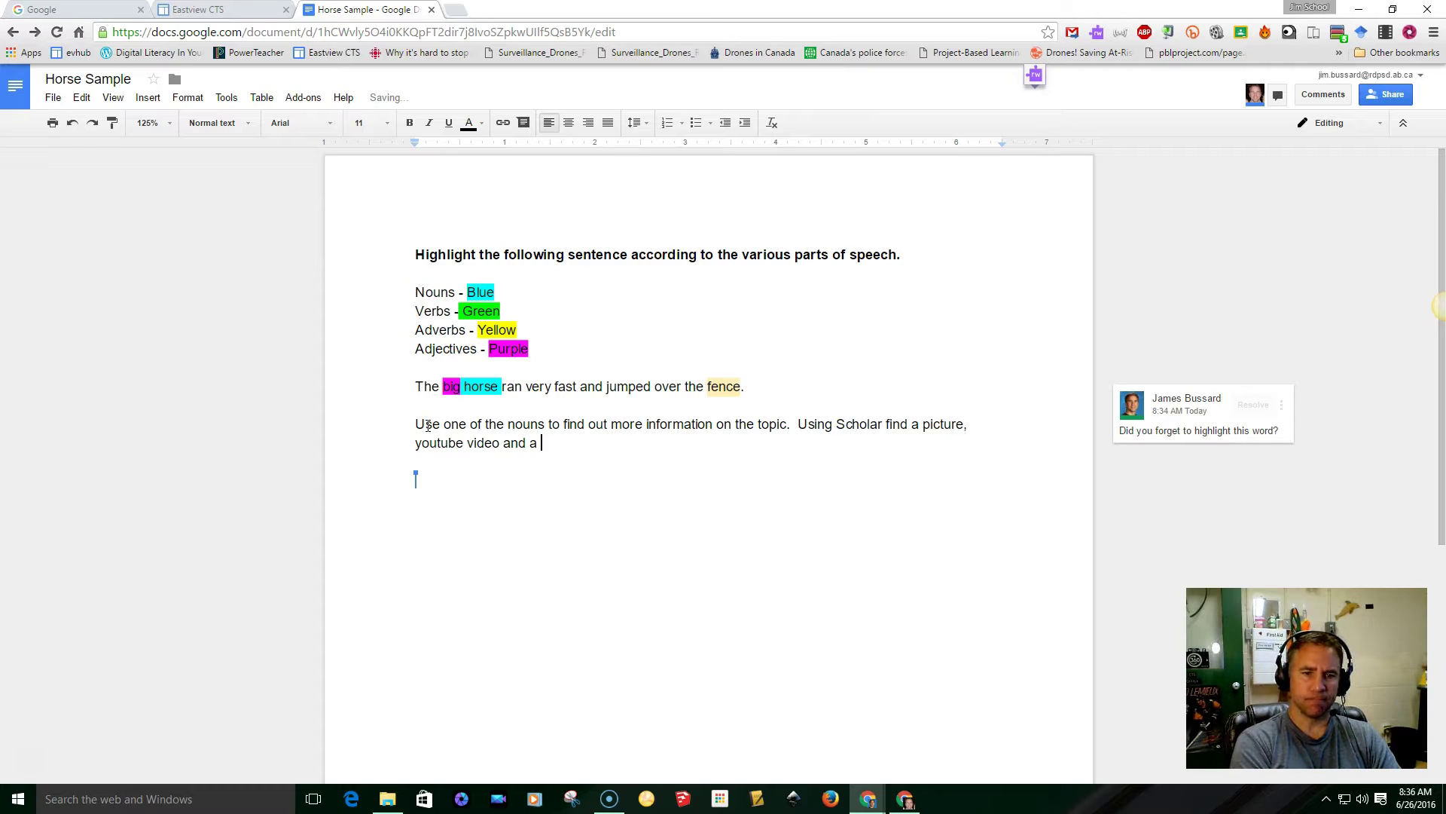
text( quote based on the)
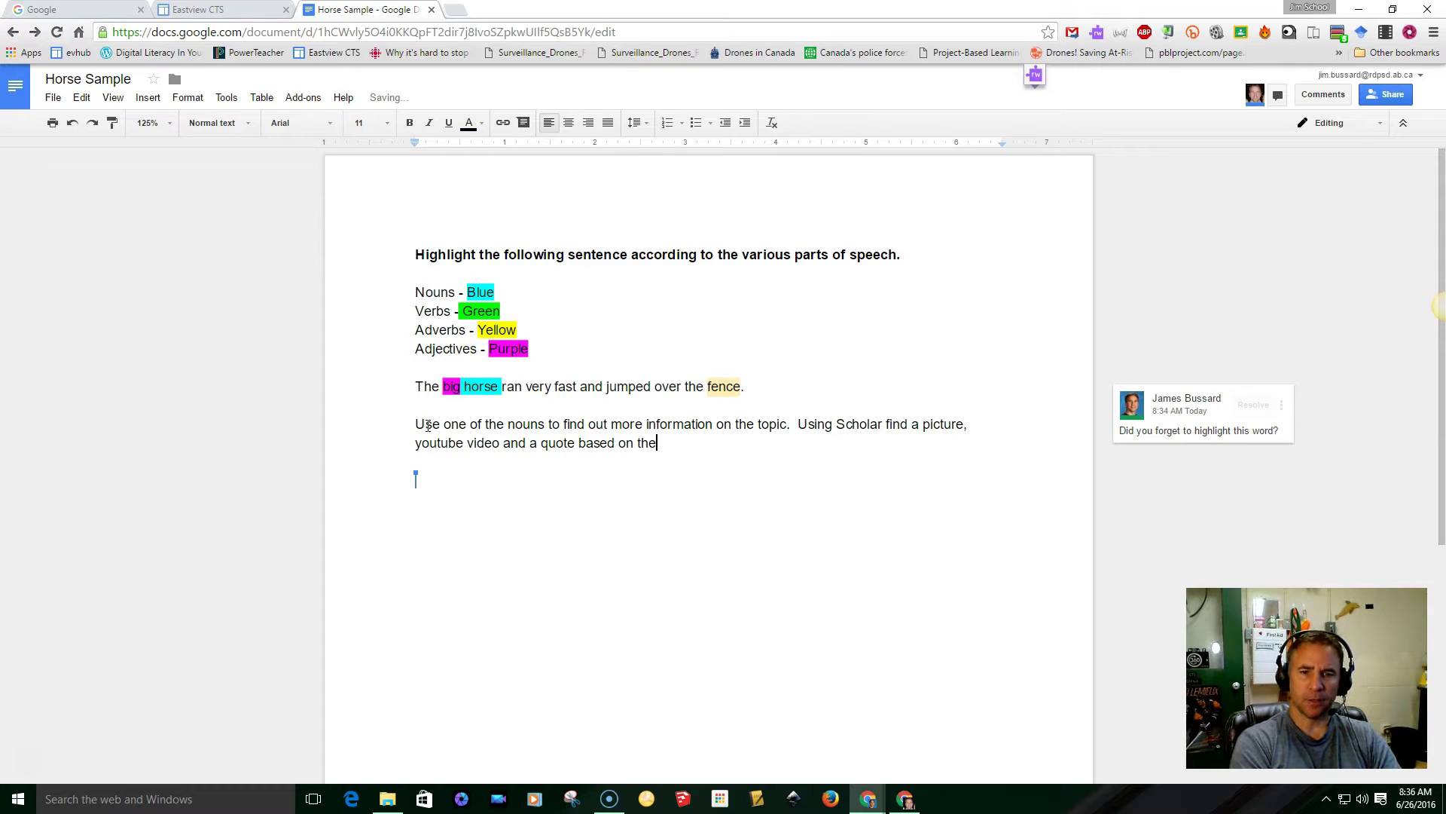
text(noun that you ha)
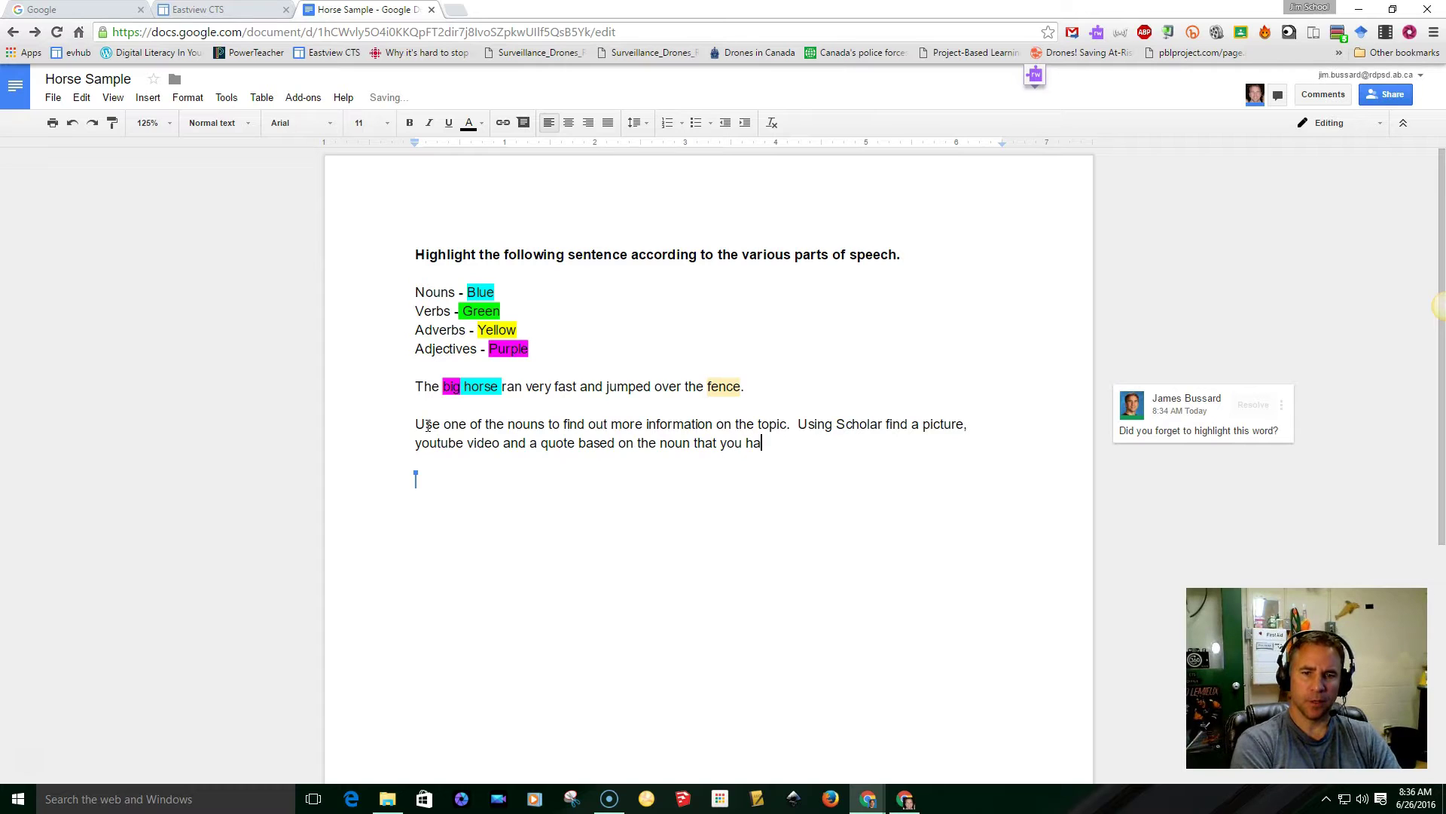
text(ve selected.)
key(Return)
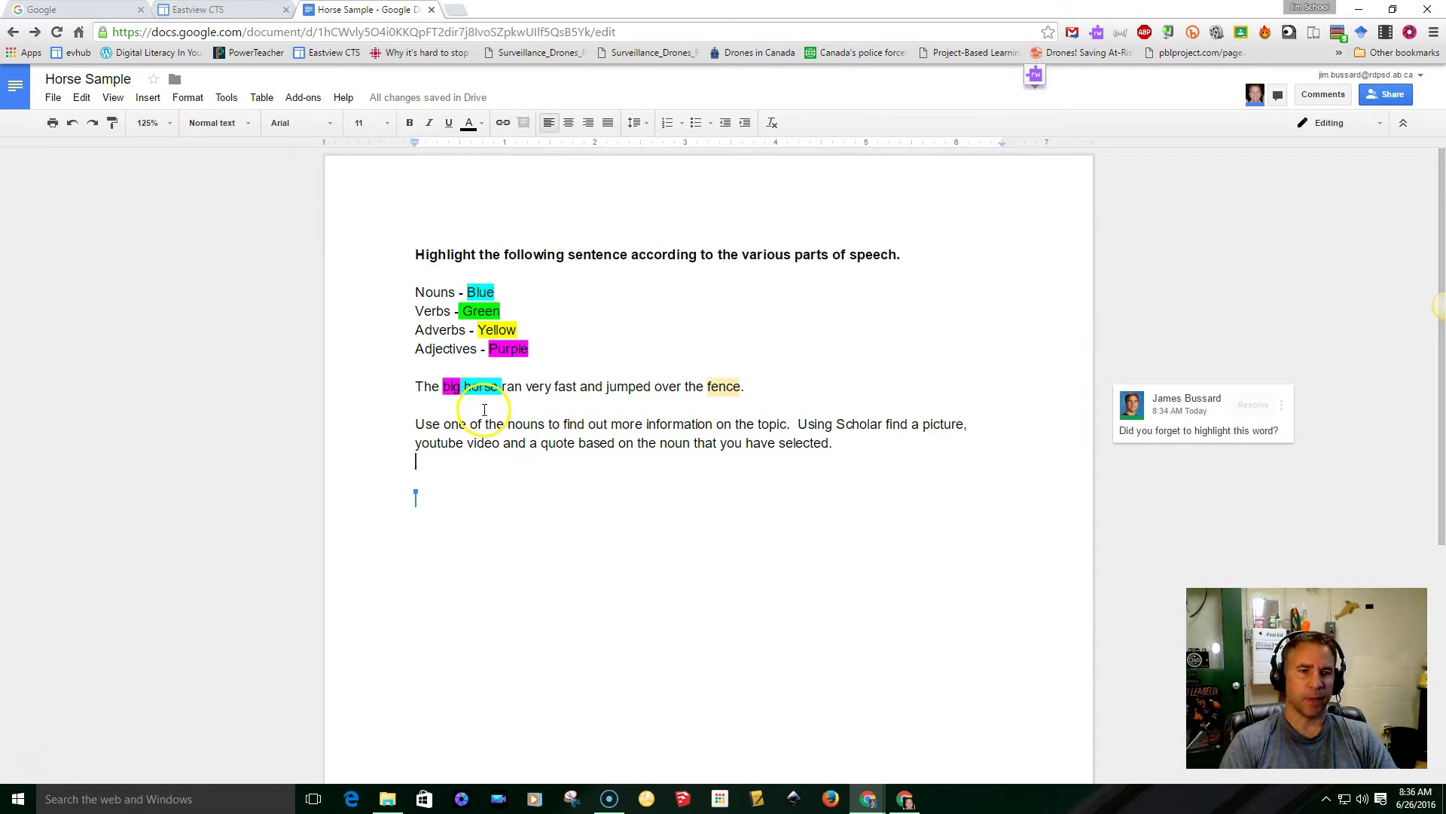
key(Return)
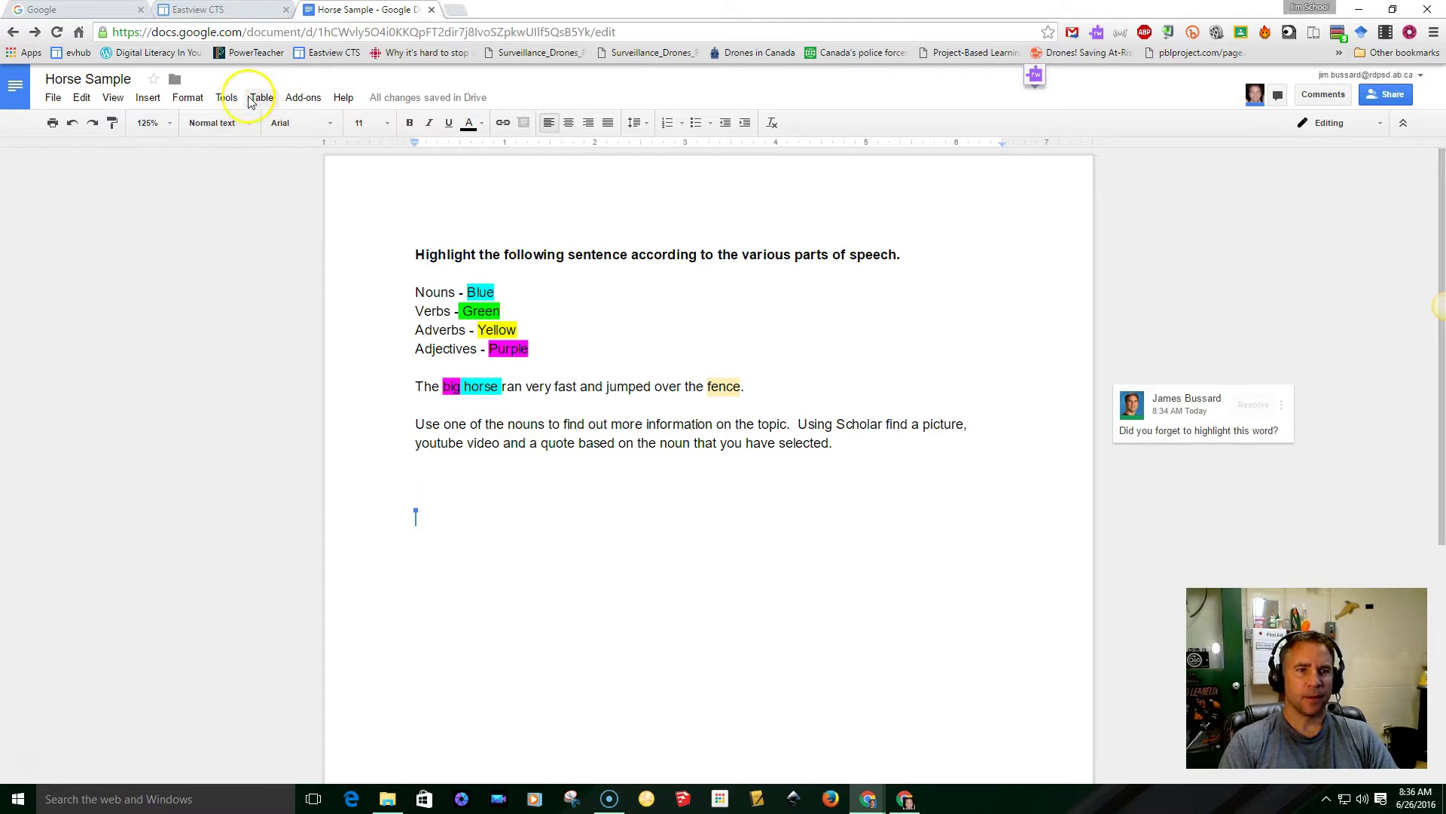
Step: Open the Research tool, view its search categories, and search everything for "Horse"
click(225, 101)
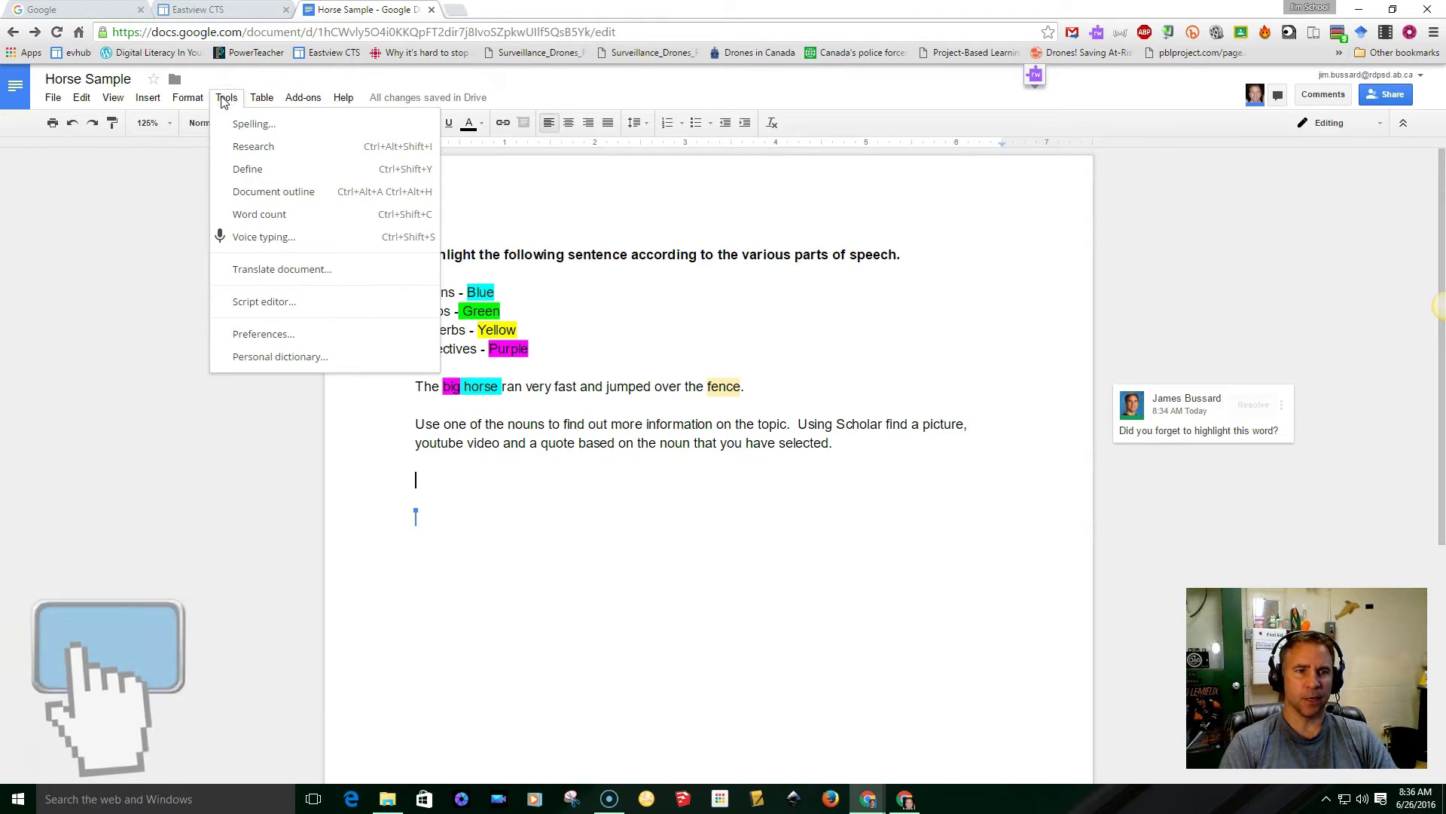
click(253, 147)
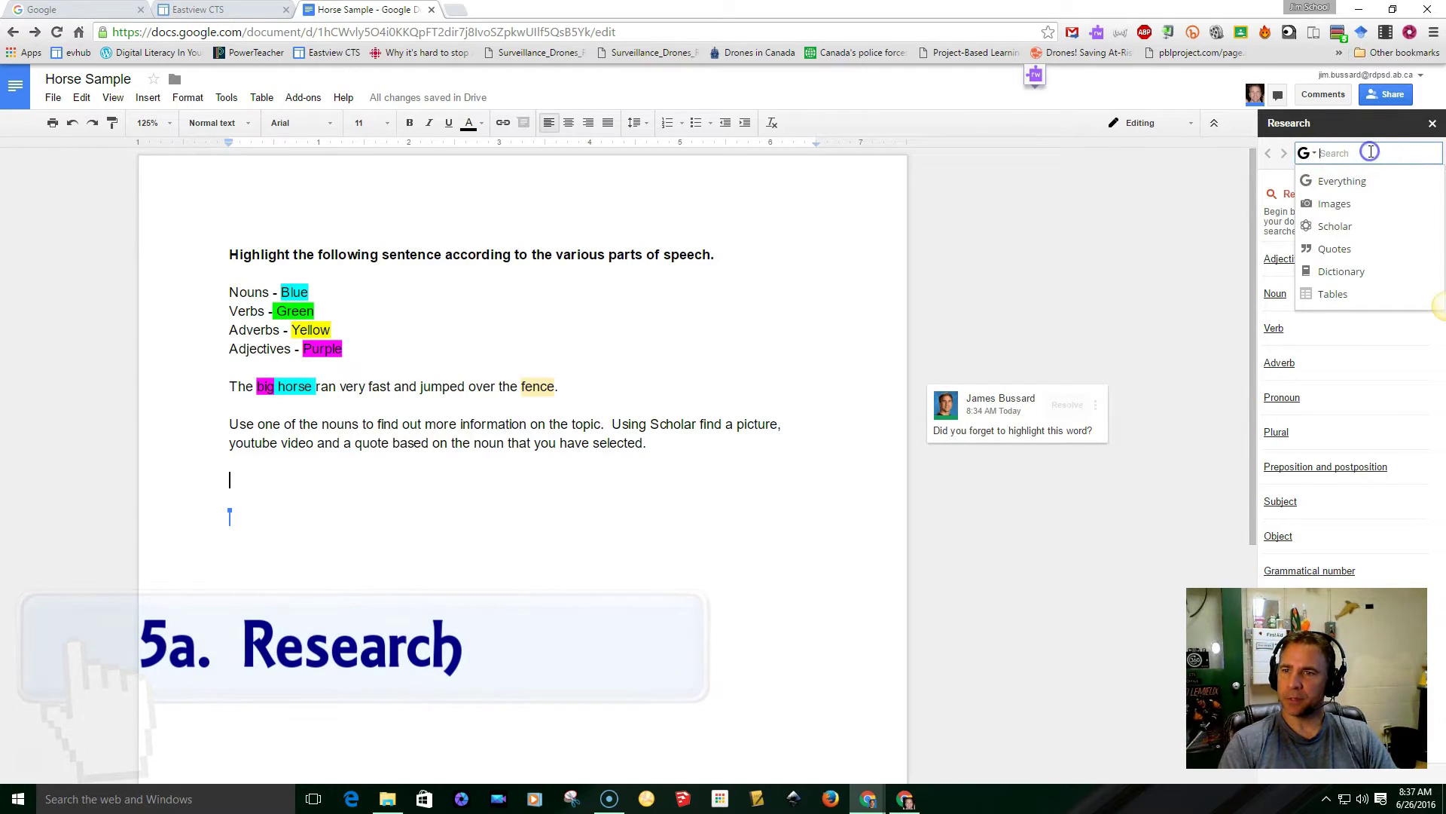
click(1307, 153)
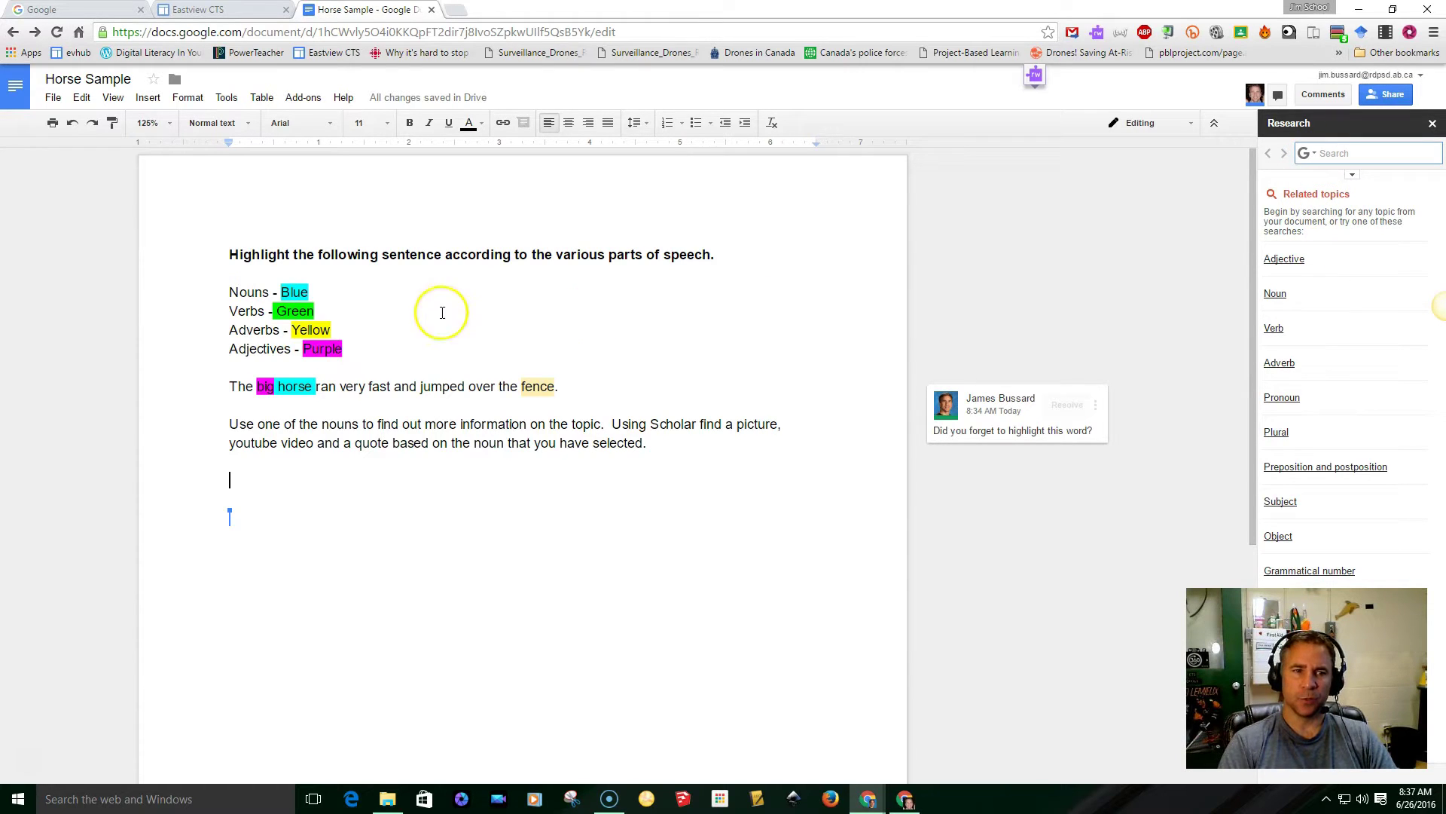
click(1306, 153)
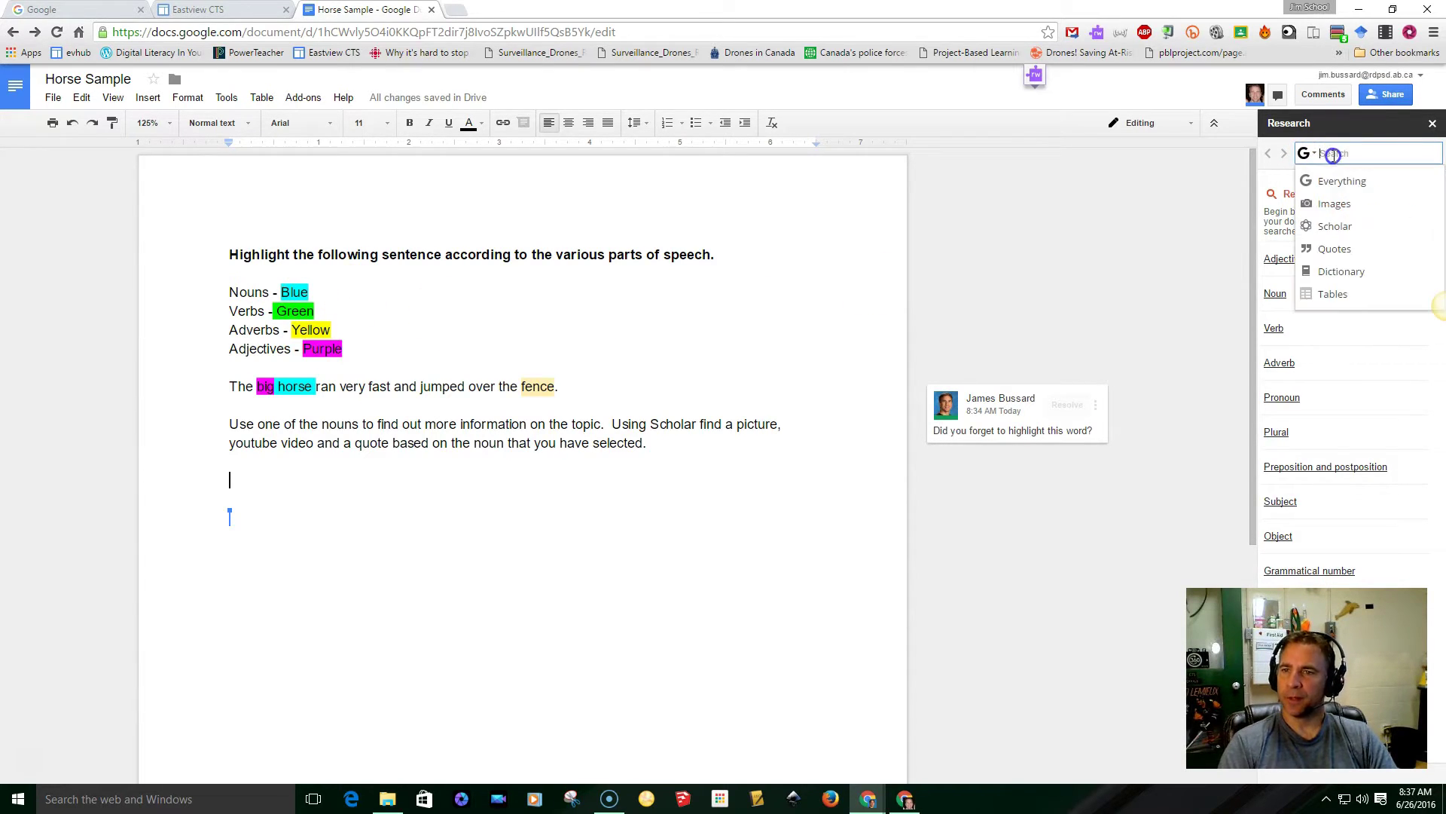
click(1333, 154)
text(Horse)
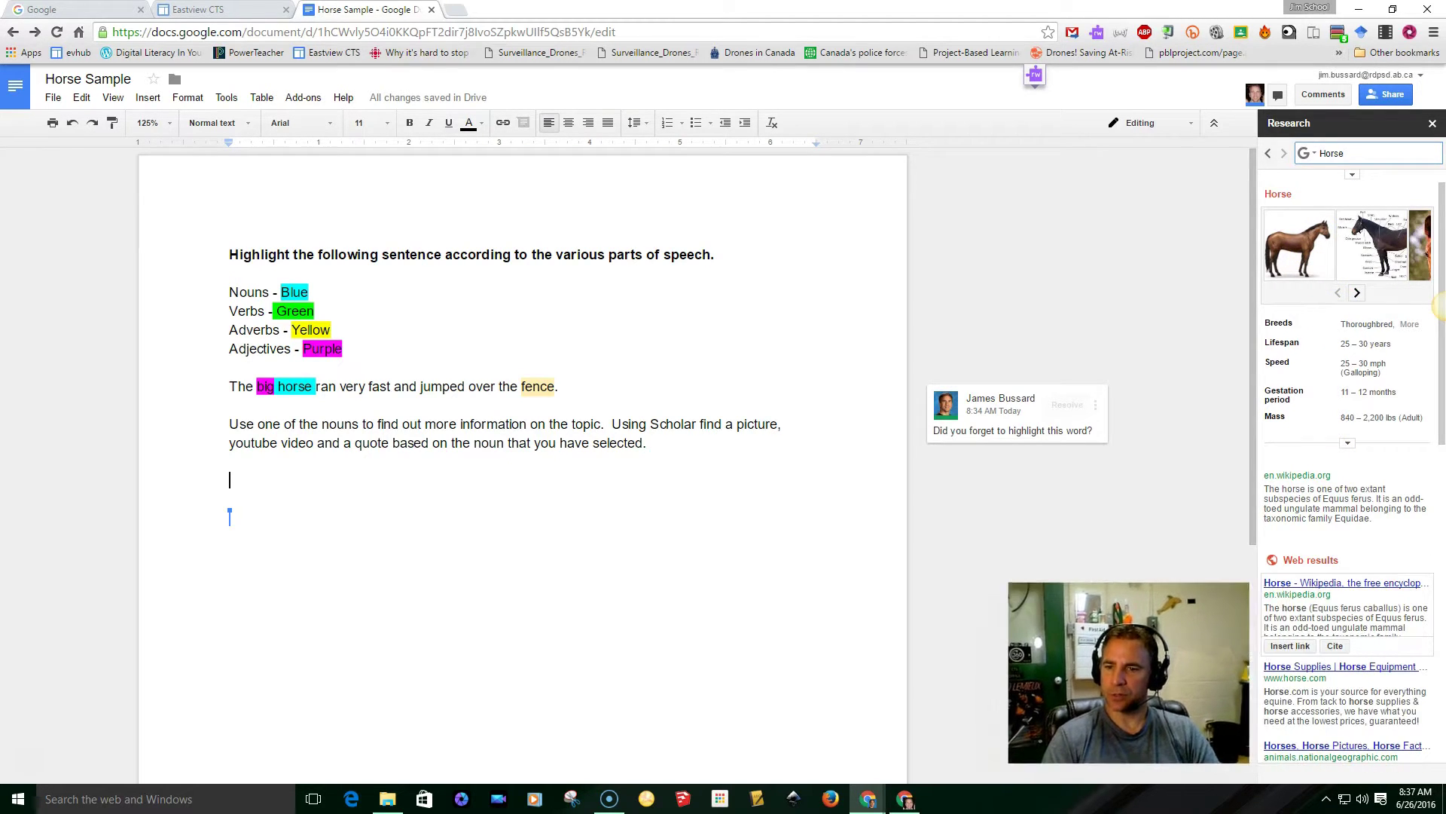
Step: Limit the Horse research results to images
click(1349, 153)
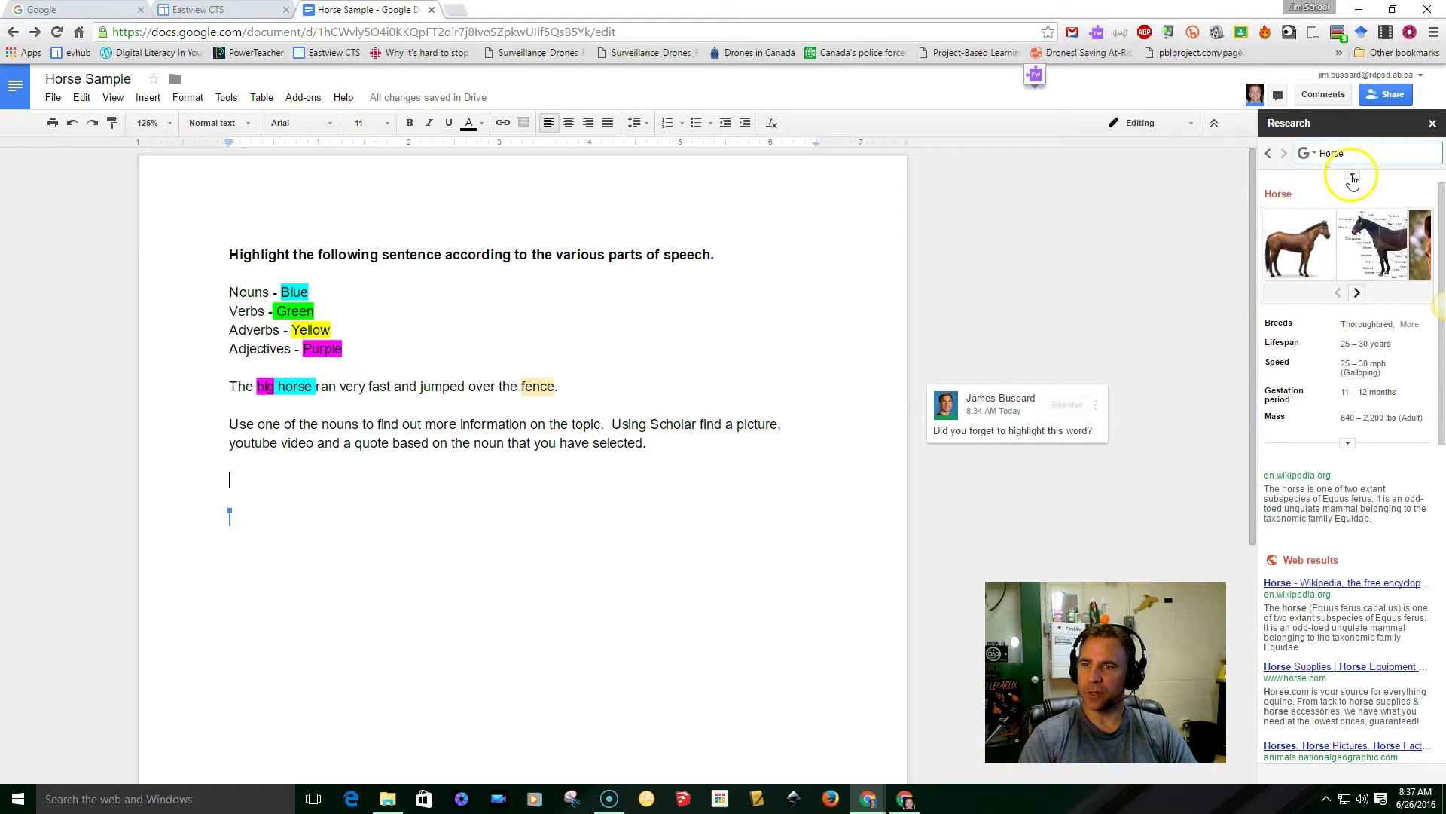
click(1310, 154)
click(1326, 206)
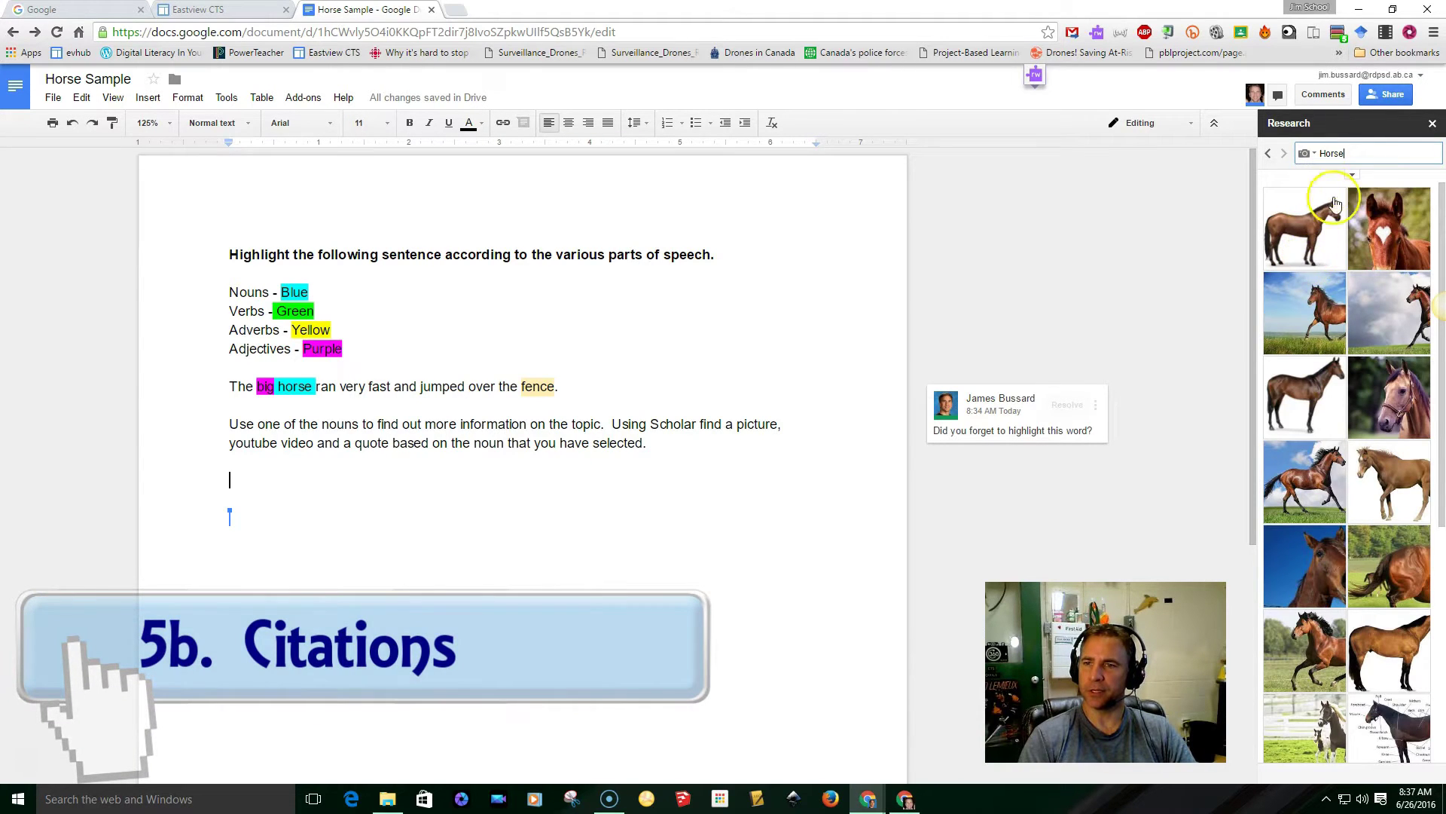
Step: Filter the image results to "Free to use, share or modify, even commercially" and set the citation format to APA
click(1352, 176)
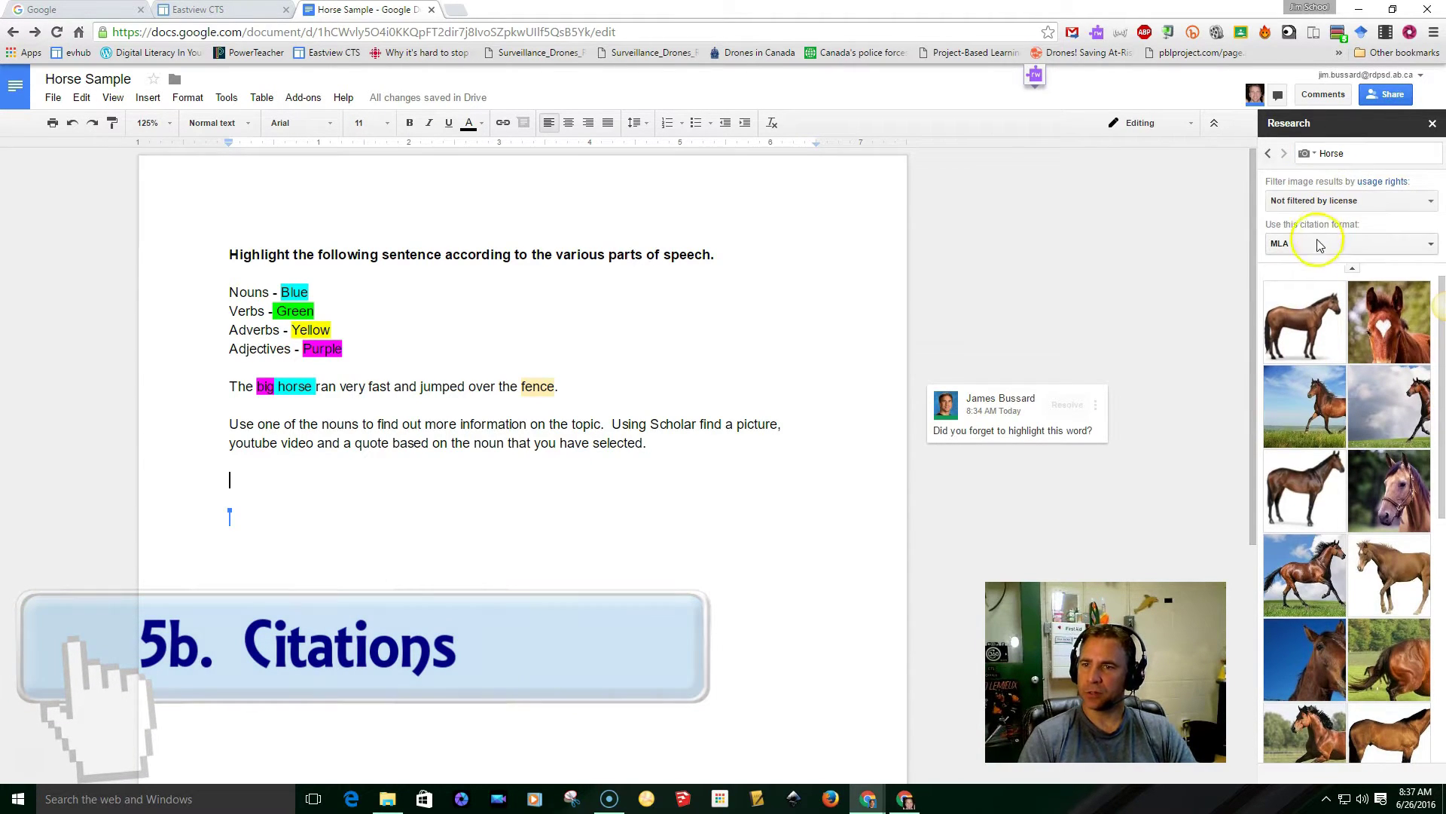
click(1426, 201)
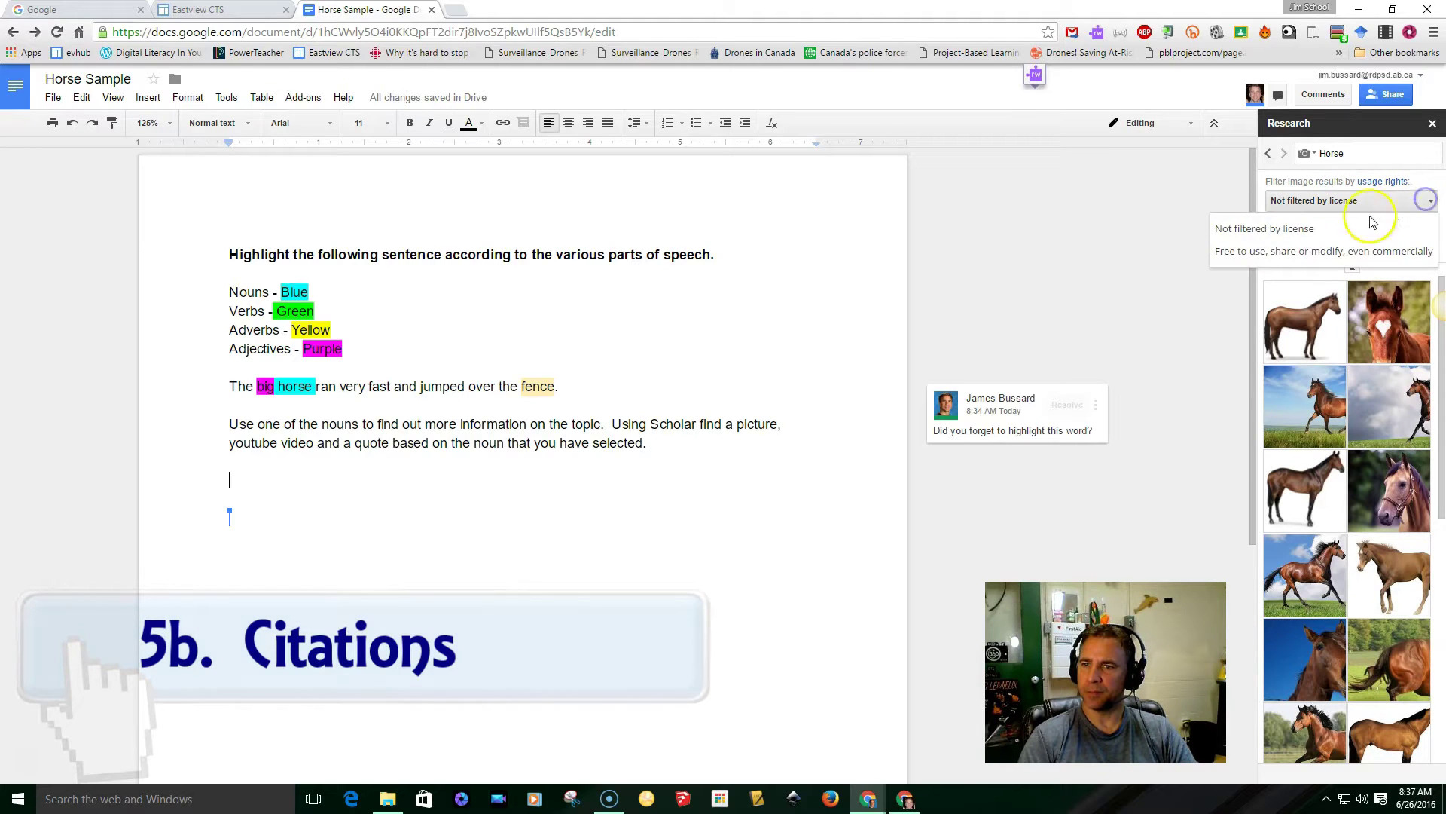
click(1291, 250)
click(1432, 244)
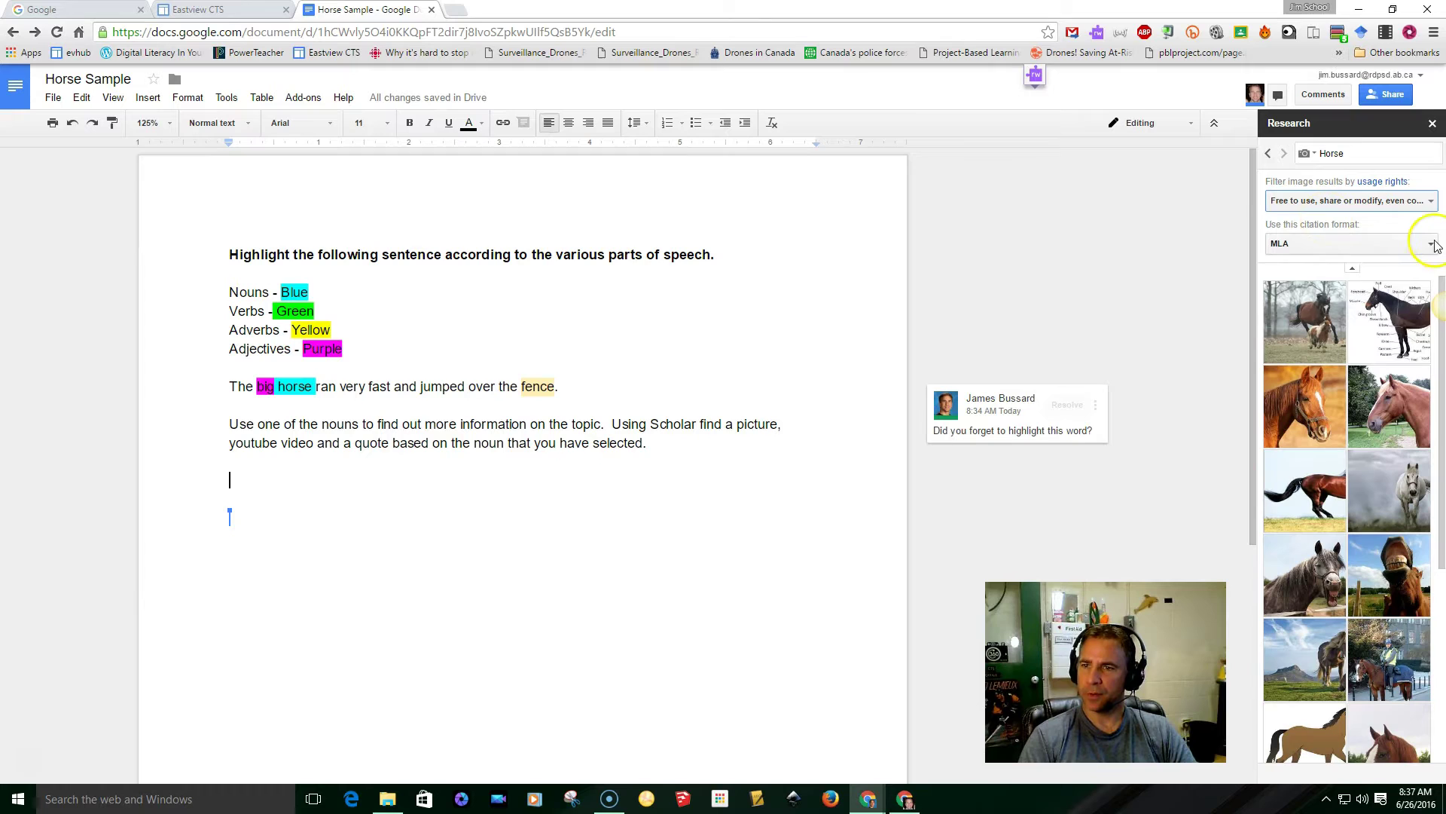
click(1432, 244)
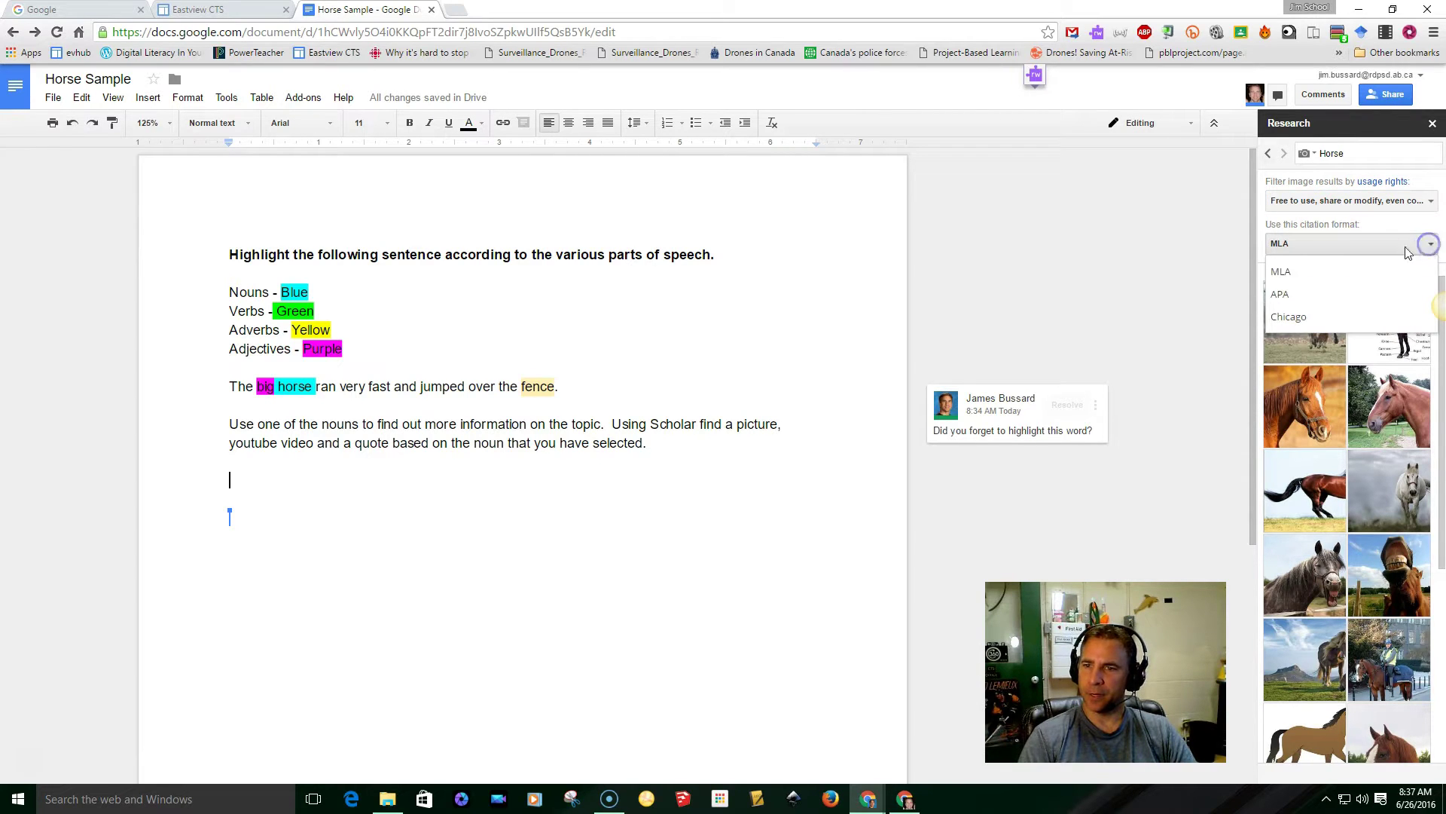
click(1281, 295)
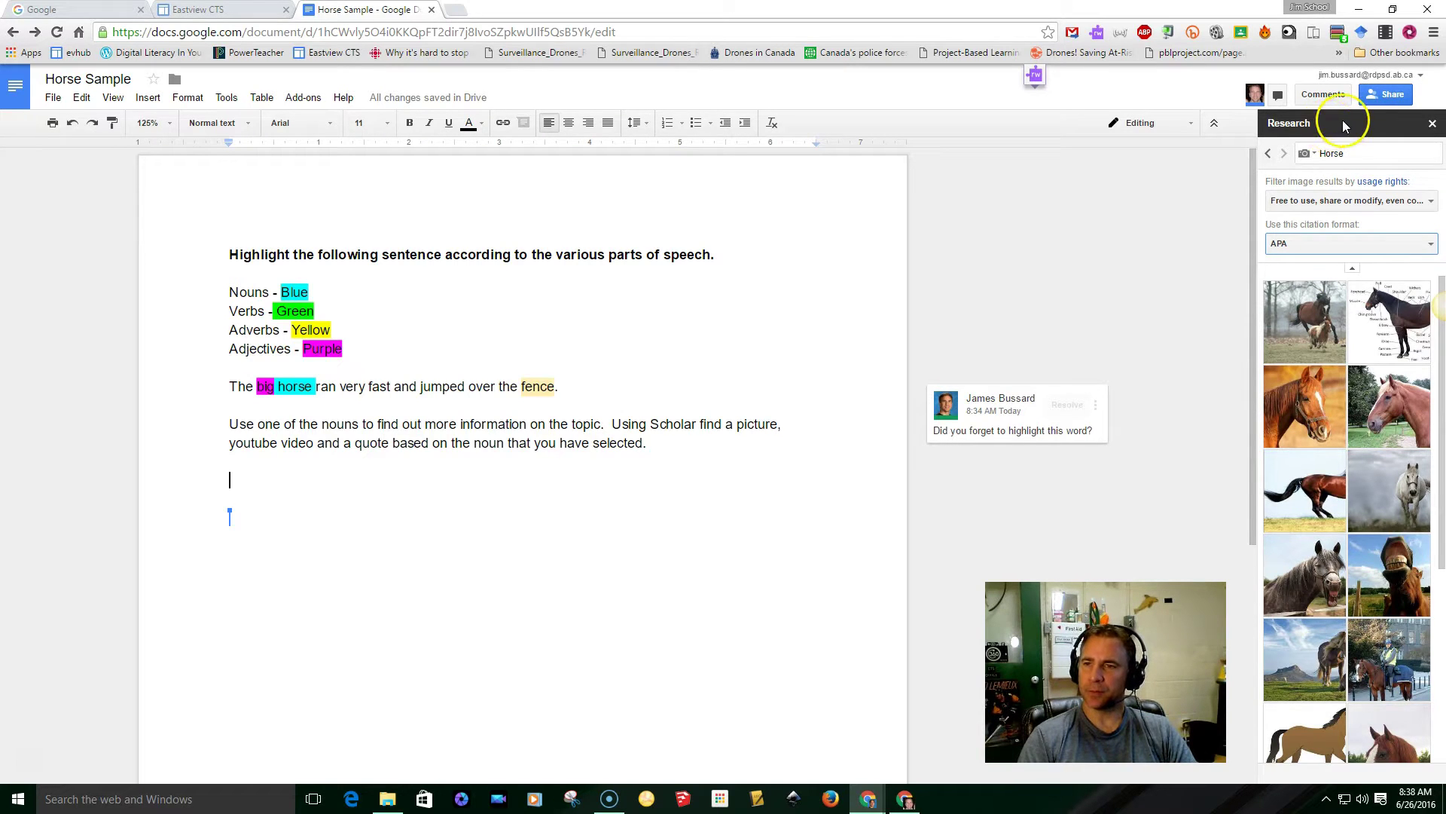
Step: Insert the picture of the running horse and pony below the instructions, check its citation footnote, and start a new line after it
mouse_move(1305, 337)
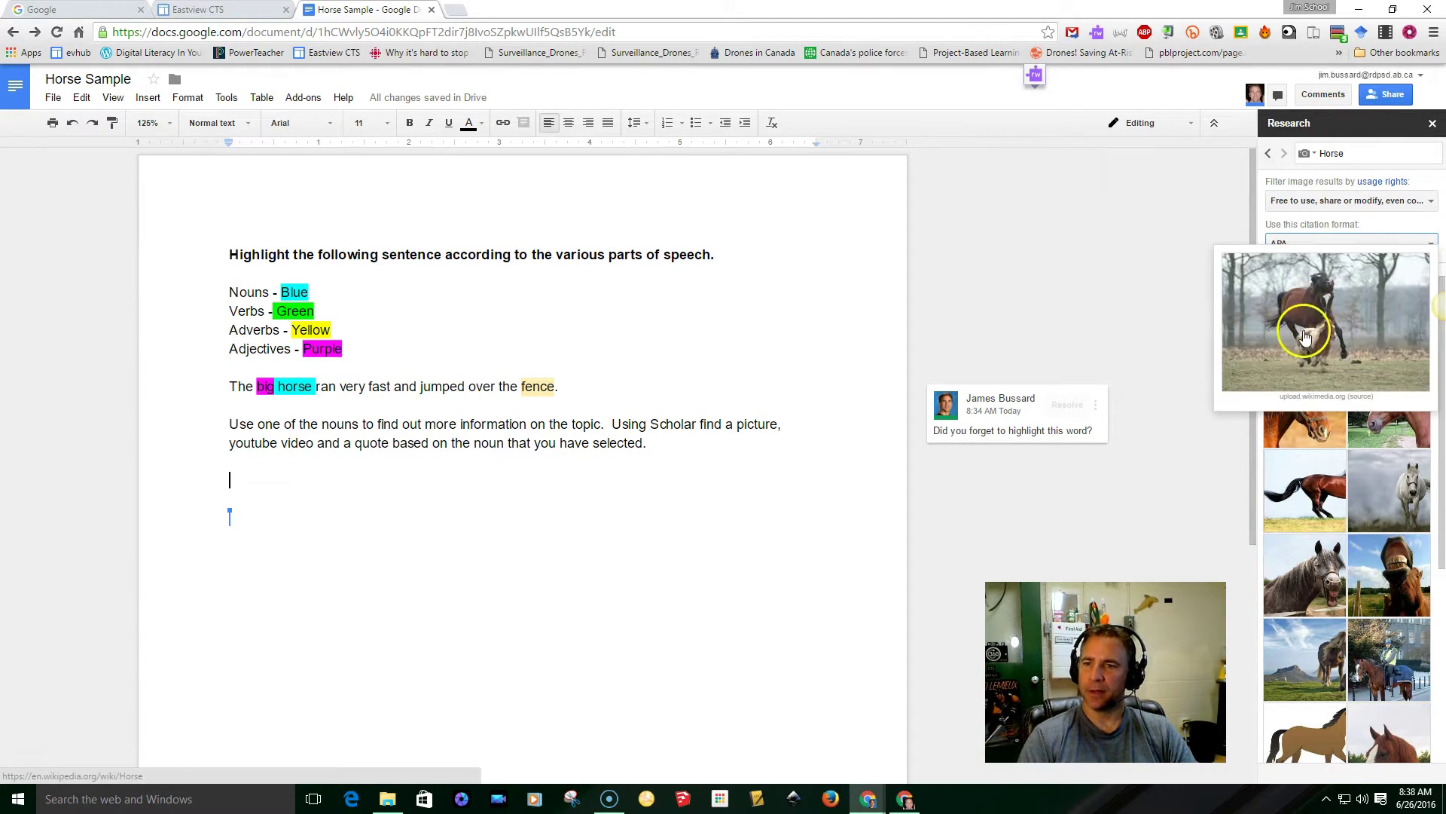
drag(1306, 337, 267, 501)
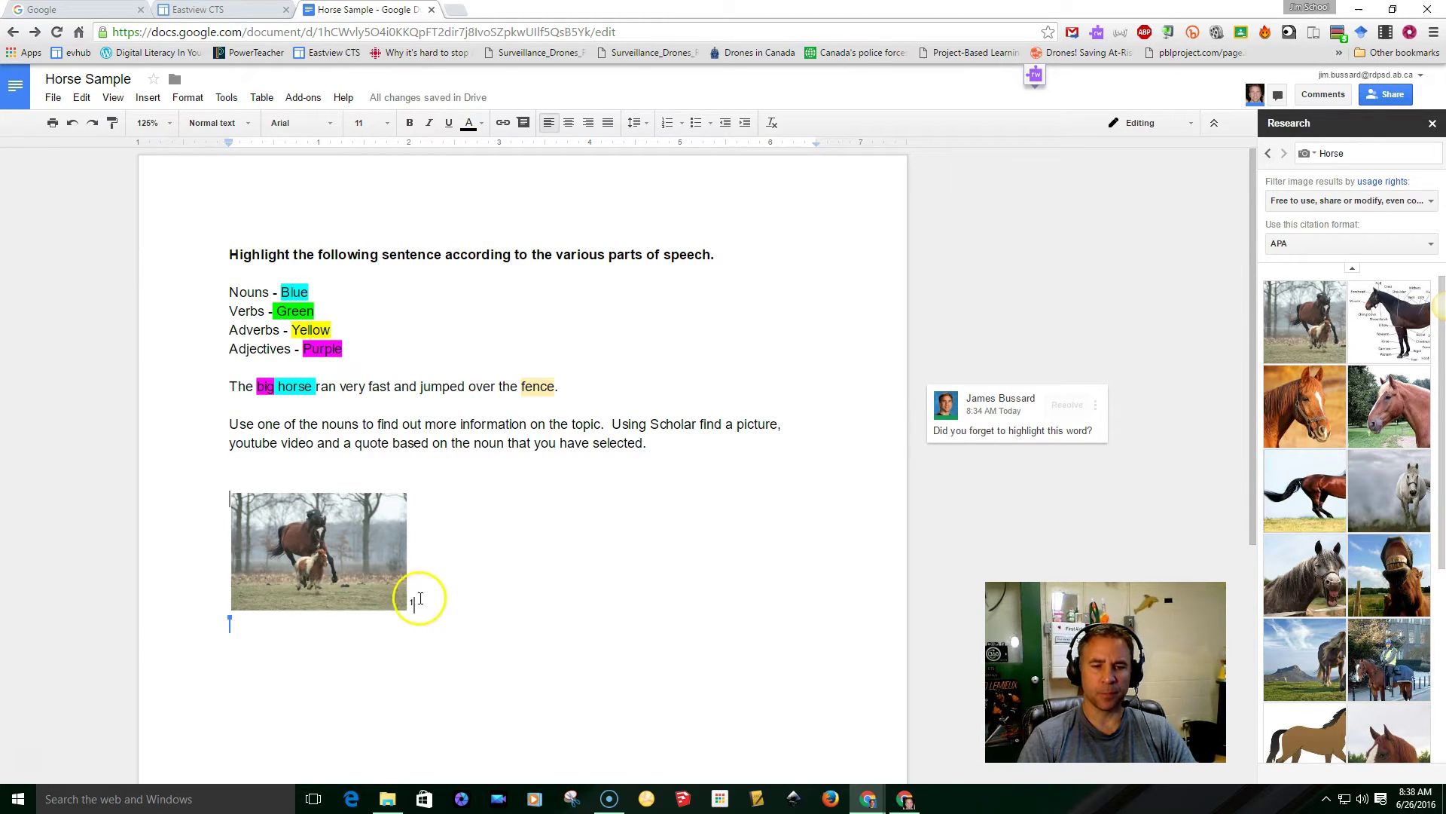
scroll(516, 549, down, 5)
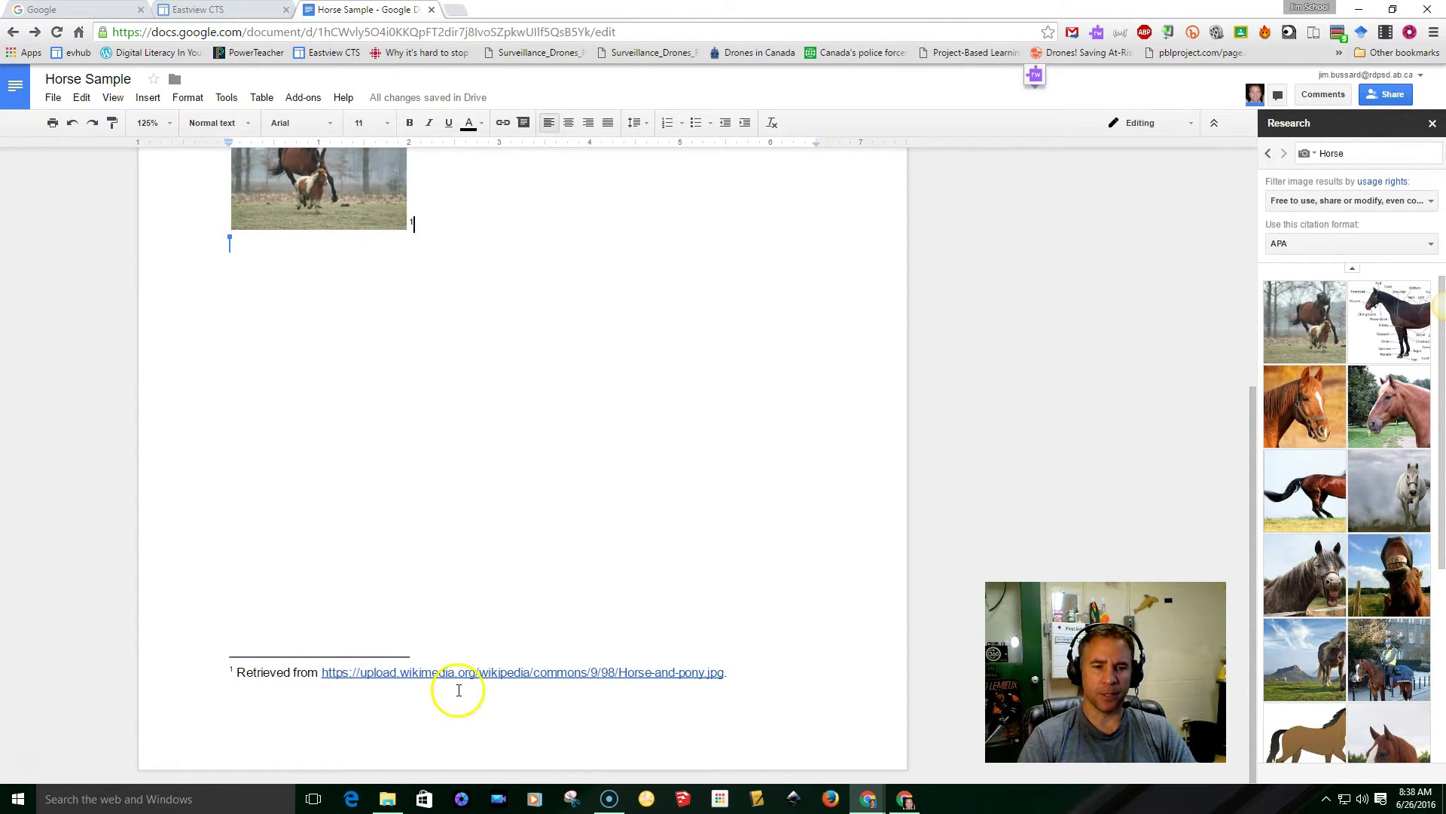
scroll(564, 516, up, 4)
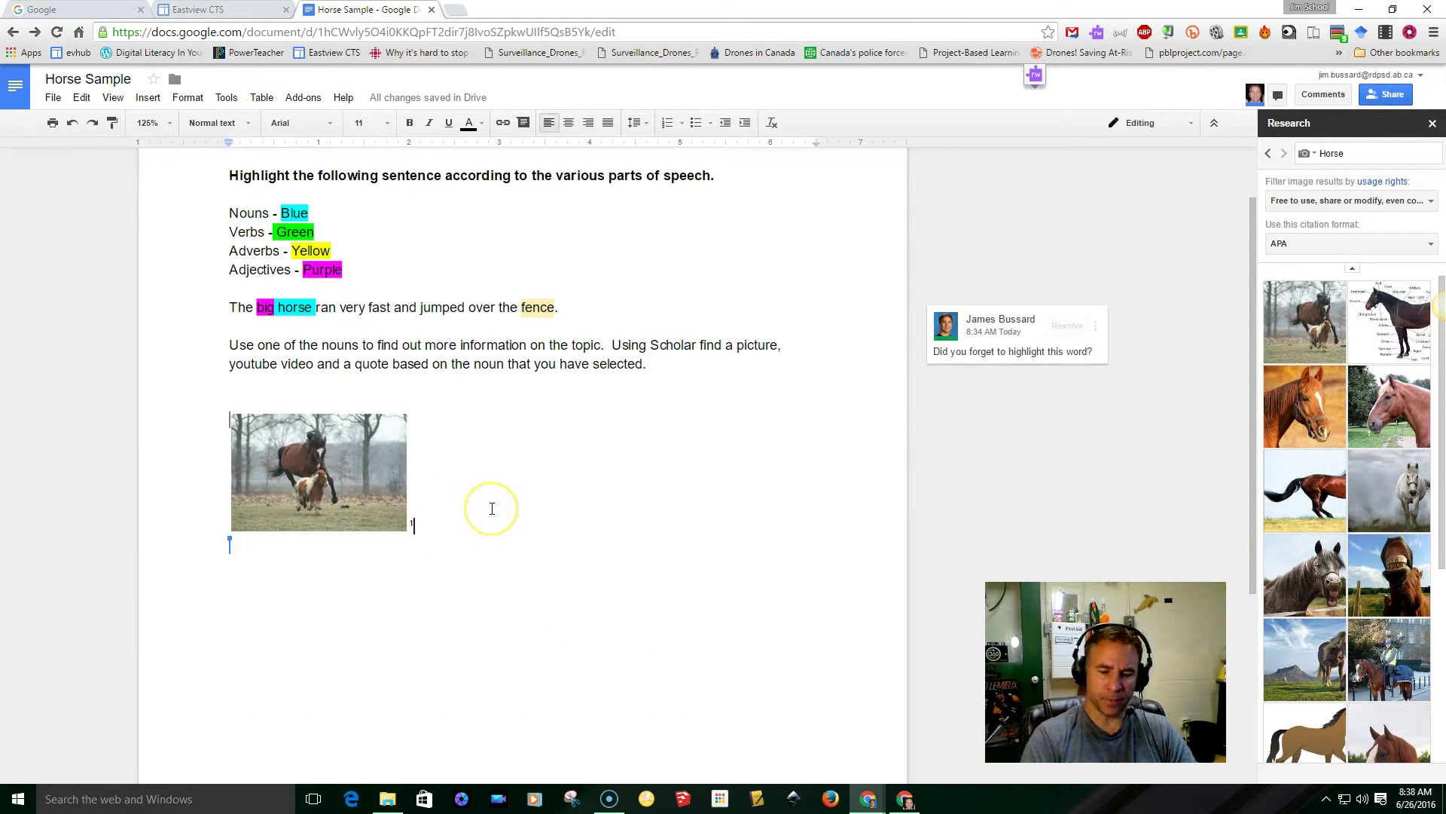
key(Return)
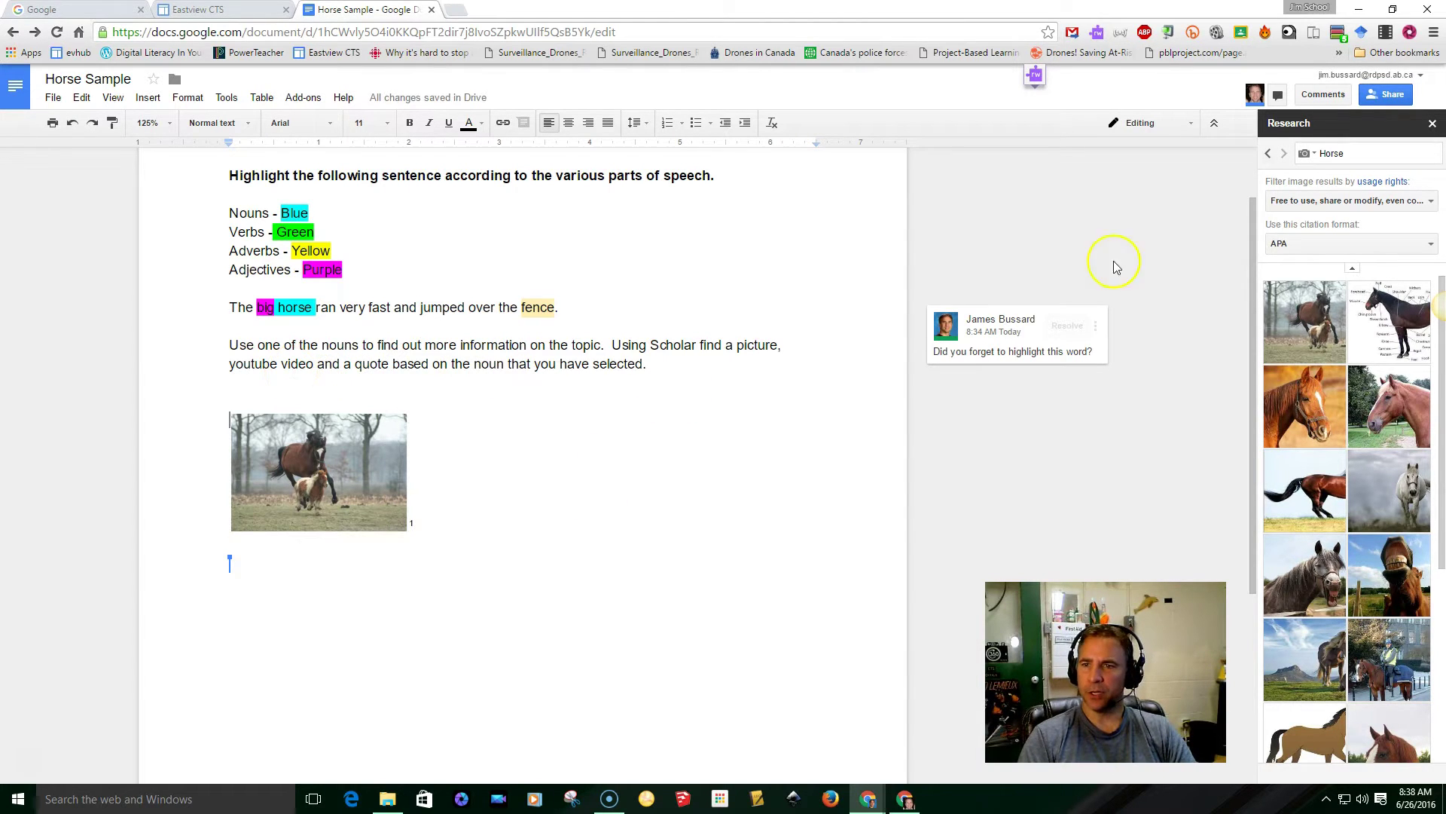
Step: Switch the Horse research back to Everything and look through its web results
click(1313, 154)
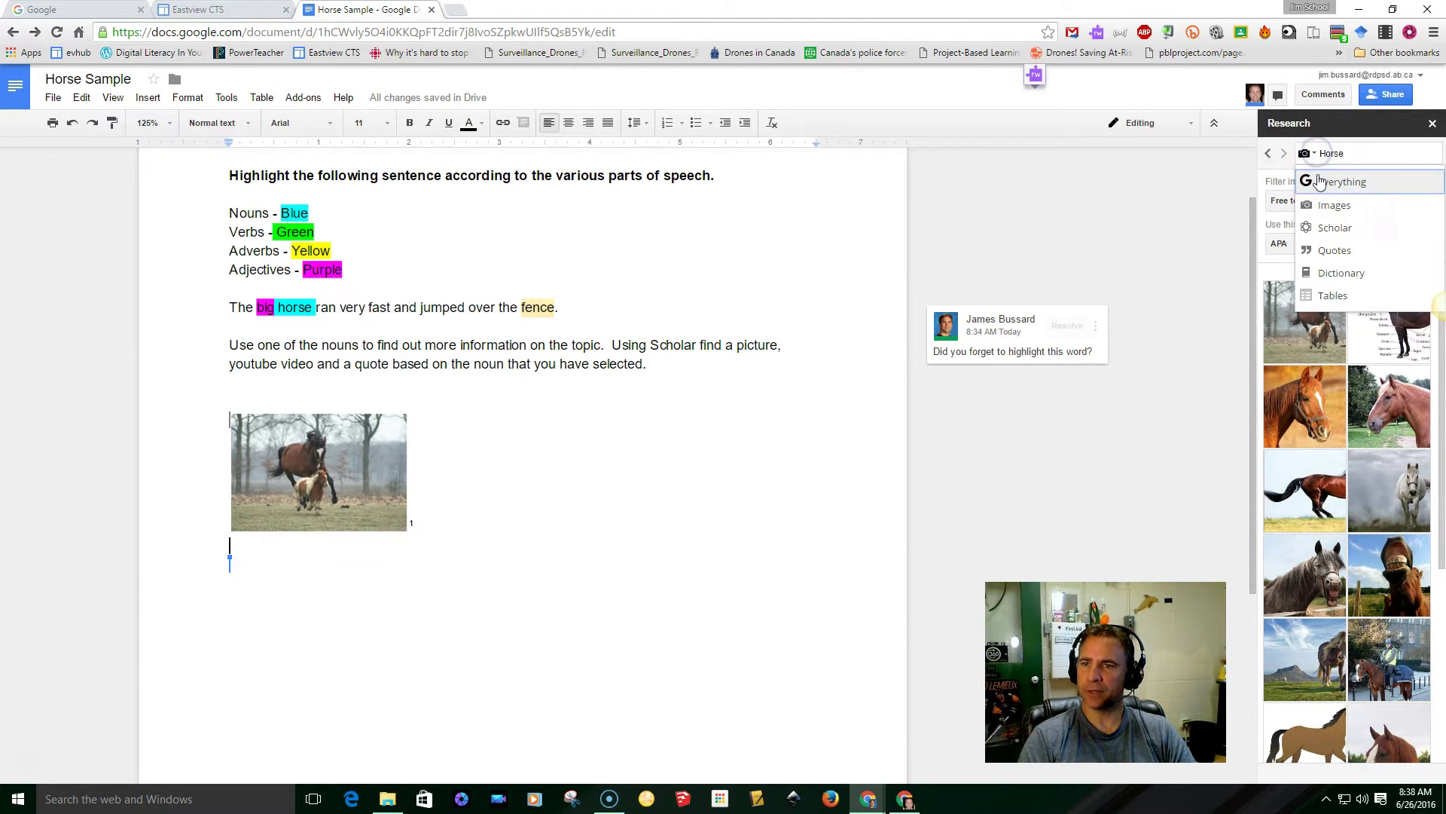
click(1318, 181)
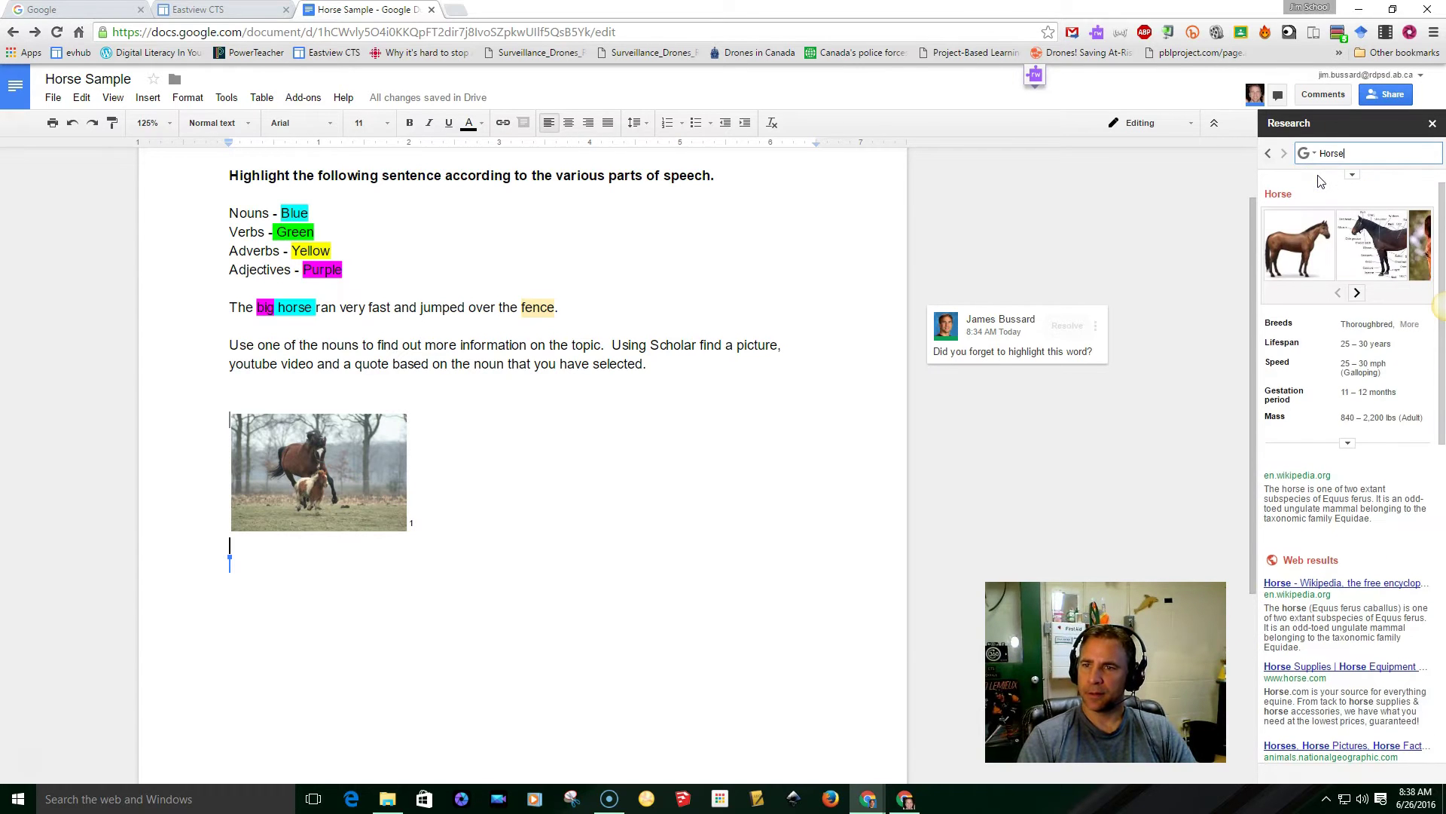
scroll(1348, 415, down, 5)
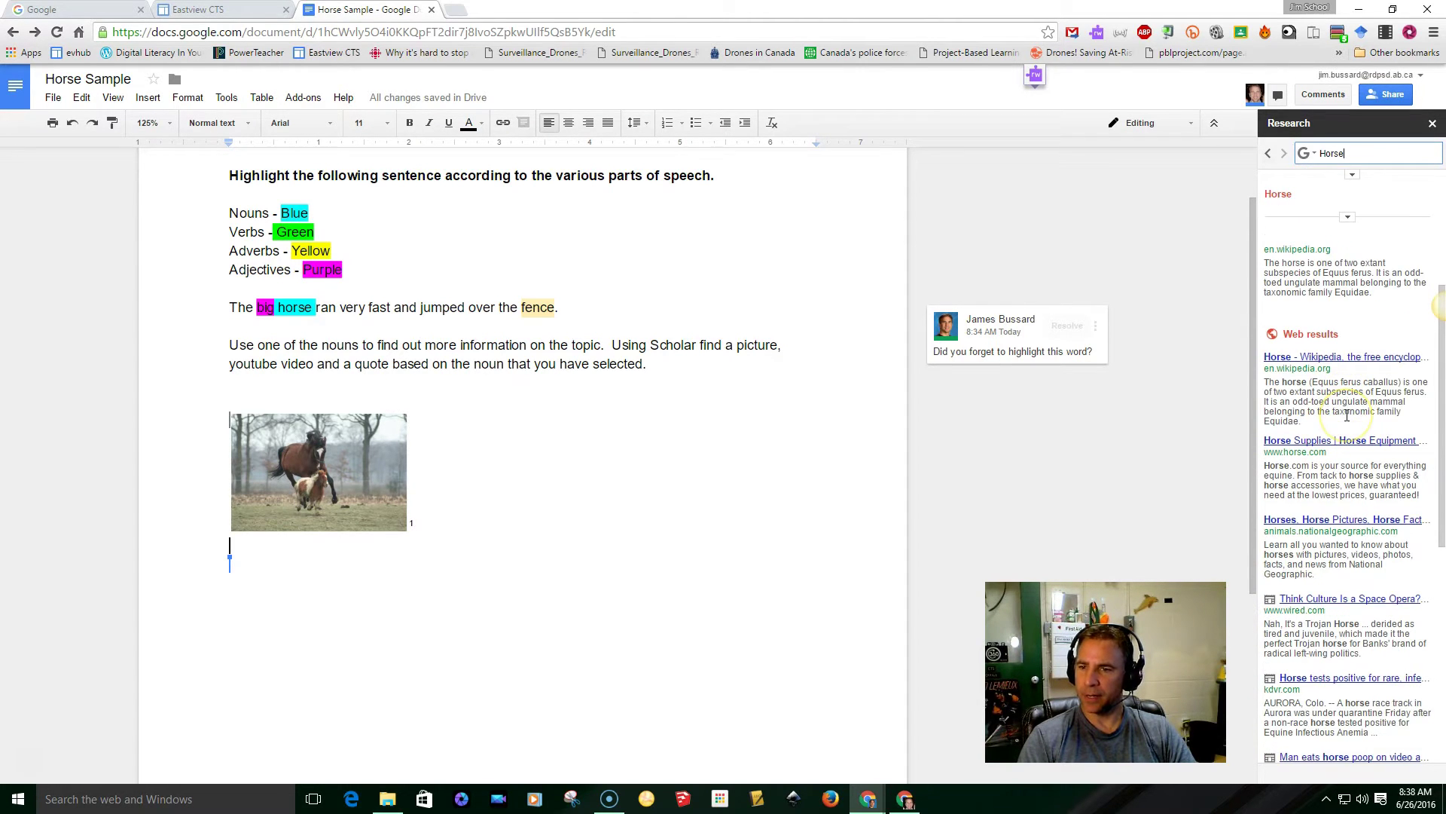
scroll(1347, 416, down, 3)
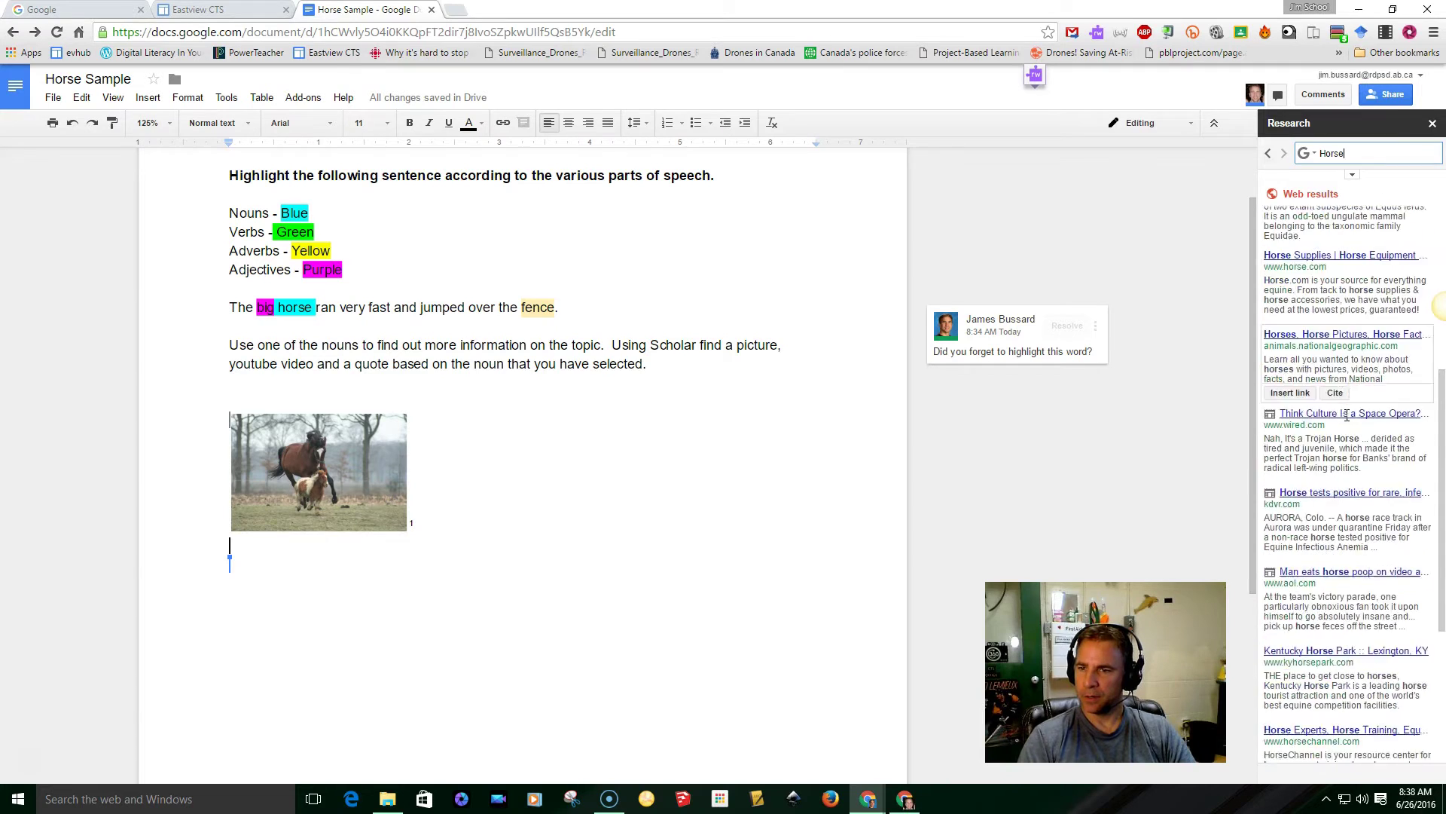
scroll(1384, 462, down, 2)
scroll(1385, 462, down, 2)
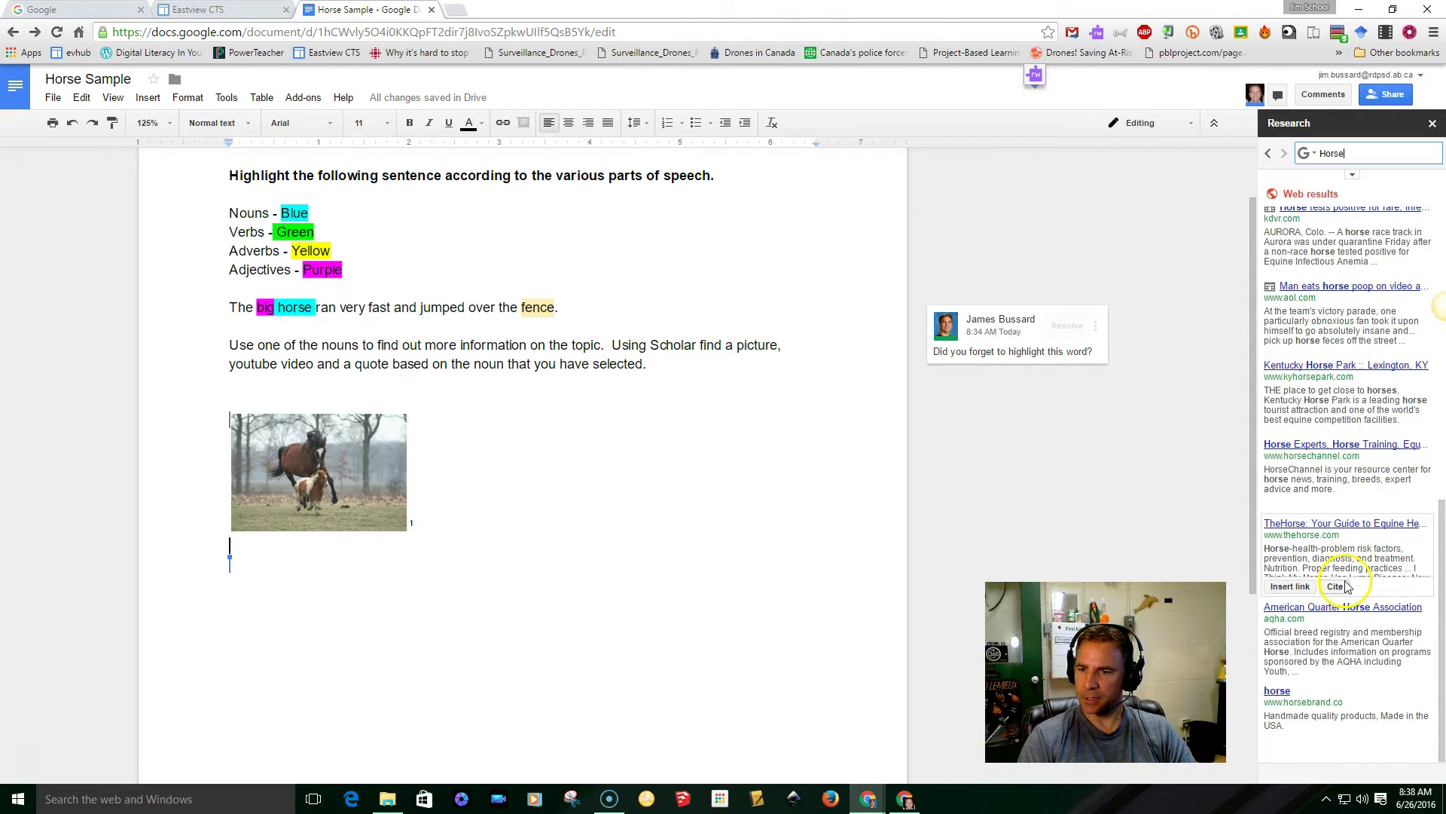
scroll(1348, 592, up, 8)
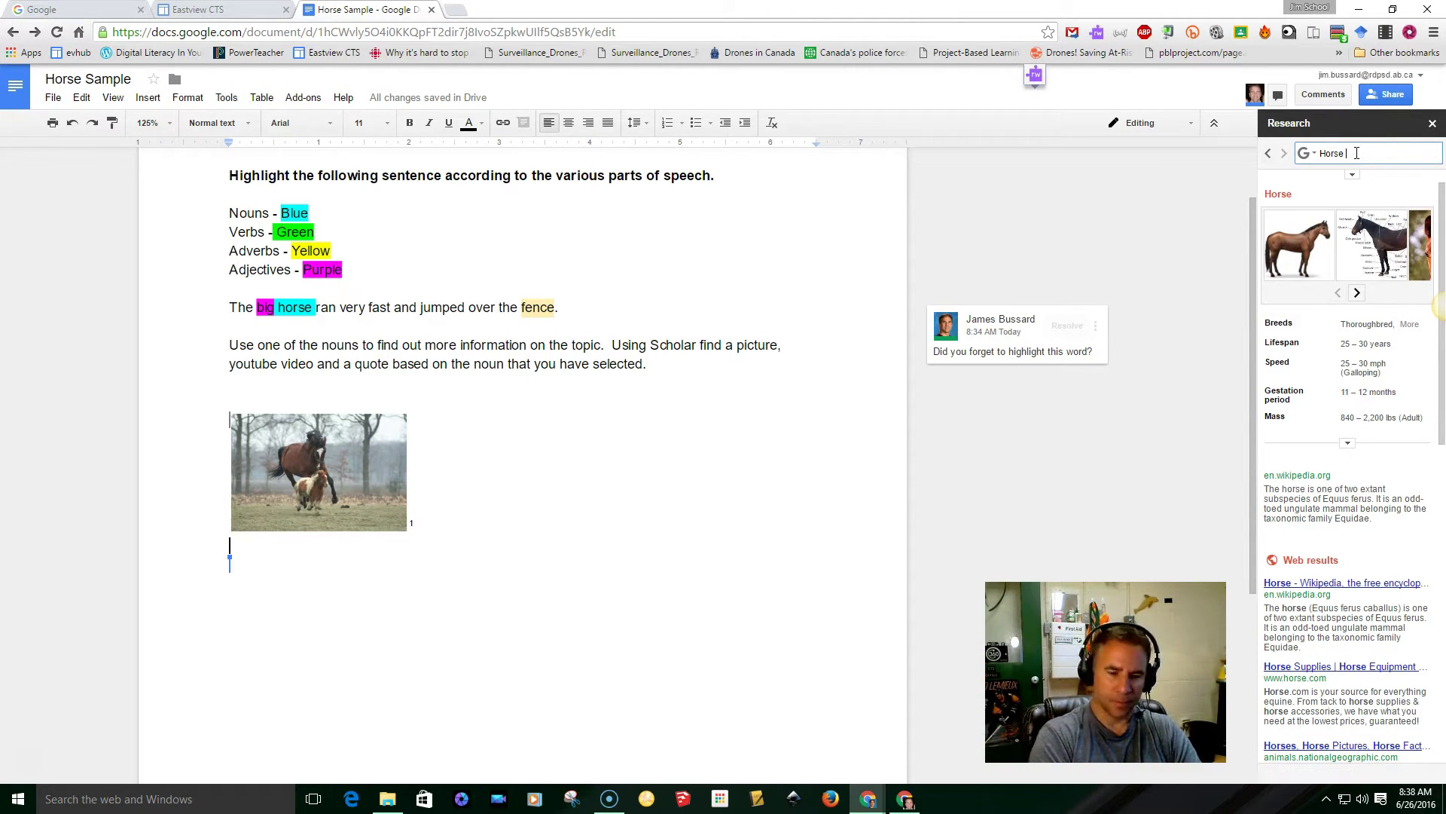
Step: Search the research tool for "Horse jump" and insert the "17 Horses Jump Off! - YouTube" link below the horse picture
text(jump)
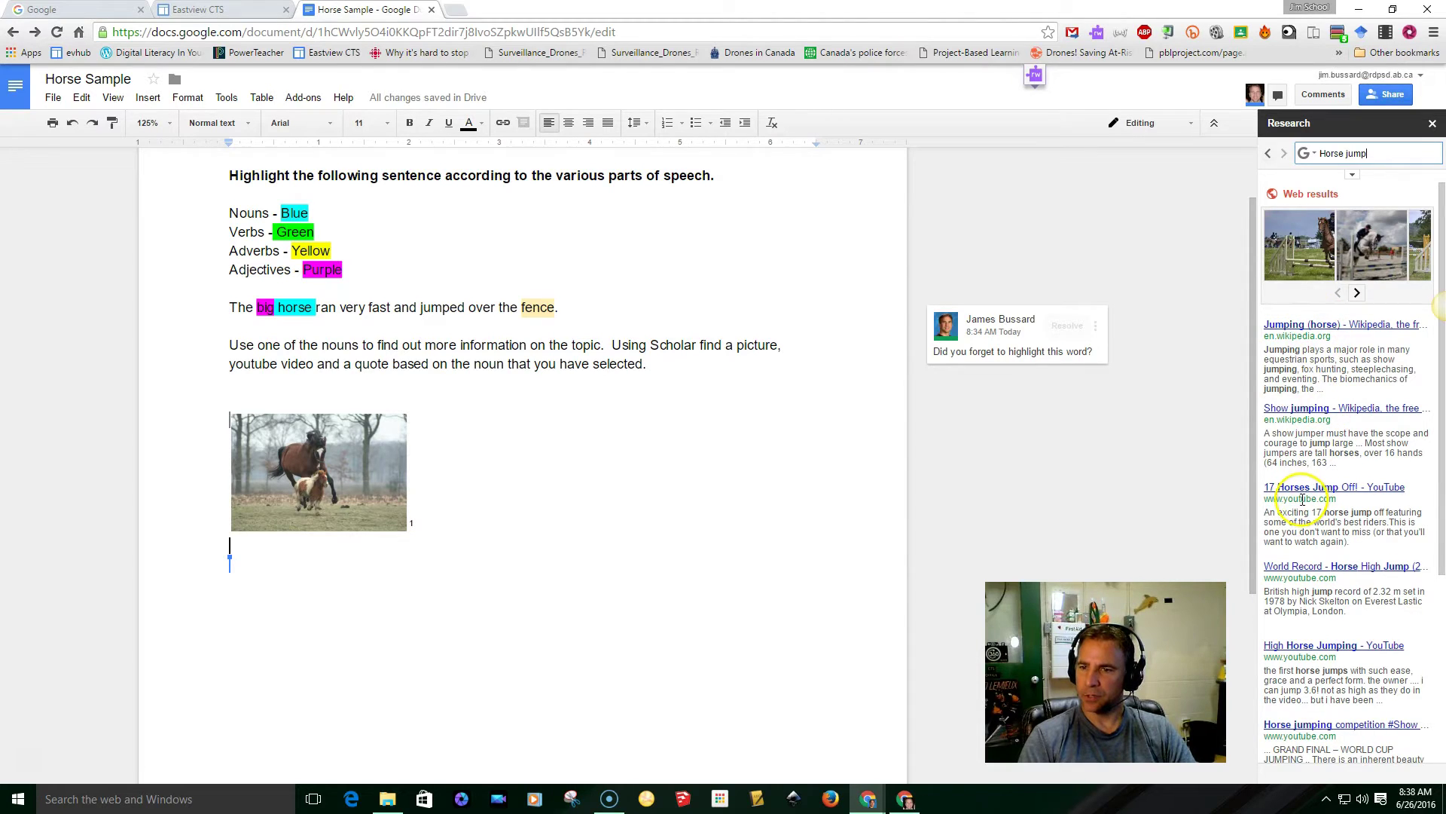
mouse_move(1285, 495)
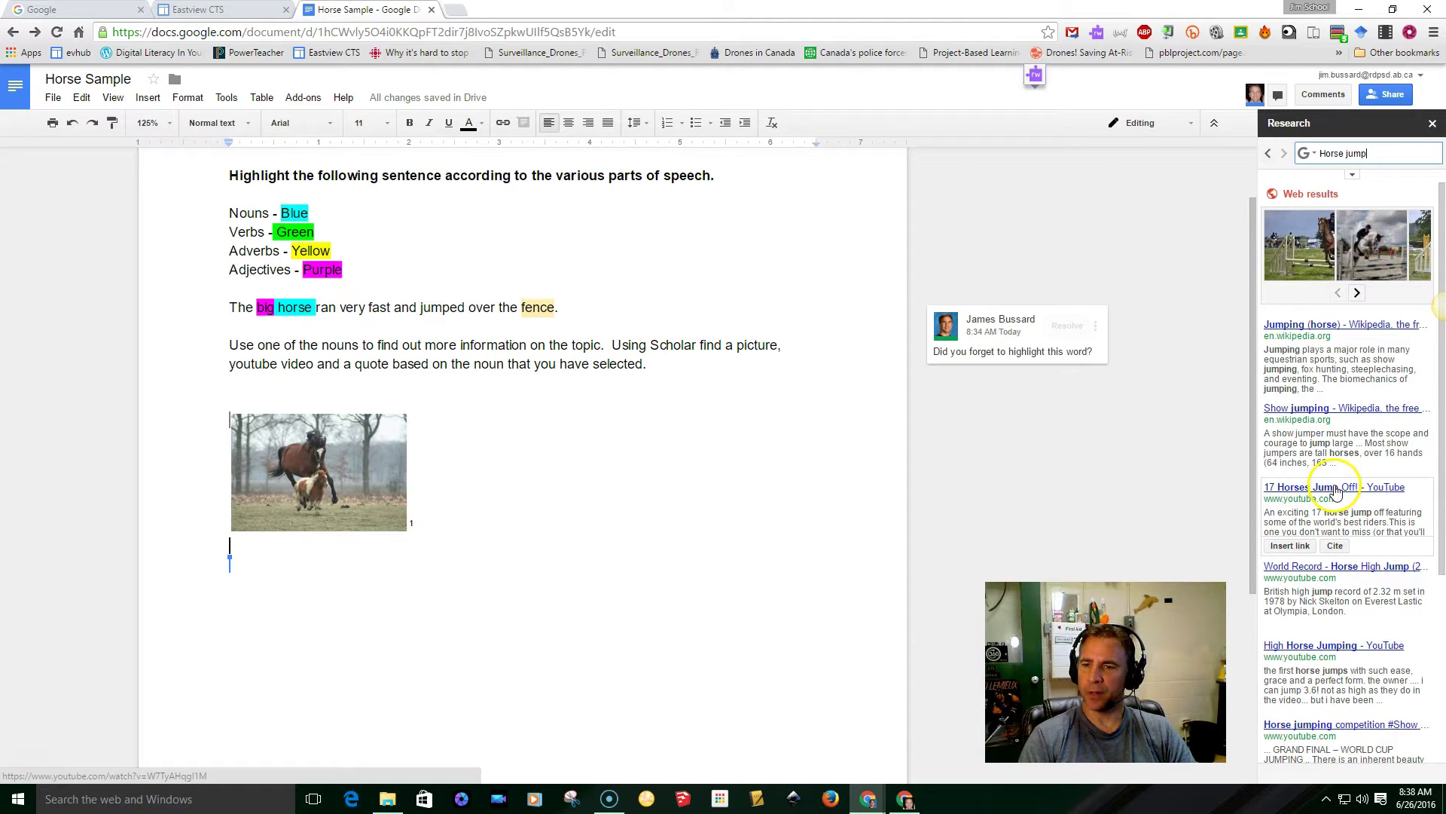
drag(1334, 491, 300, 575)
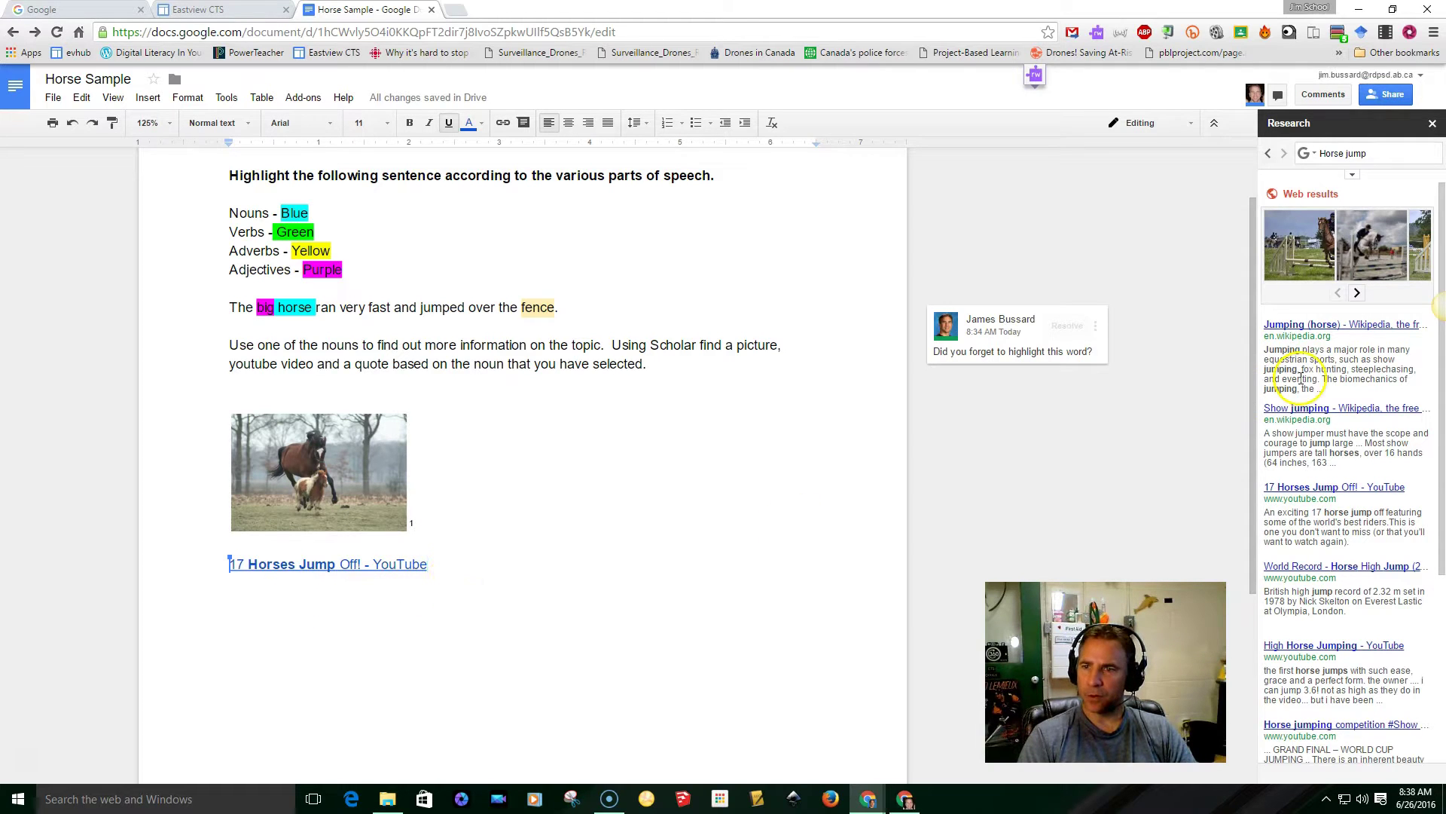
Step: Cite the "17 Horses Jump Off! - YouTube" link in APA format, check its footnote, and start a new line below the link
click(1354, 172)
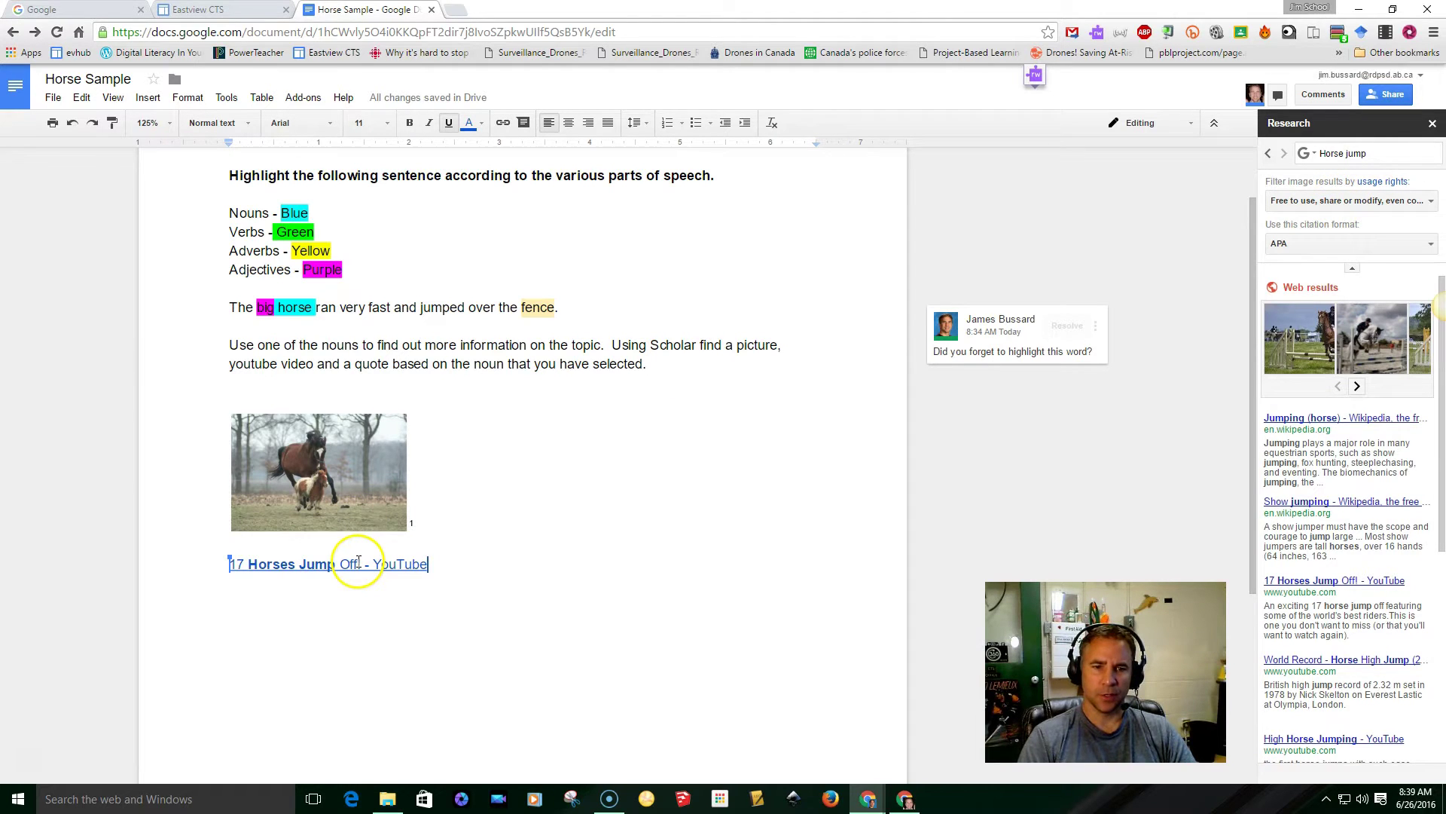
mouse_move(1318, 421)
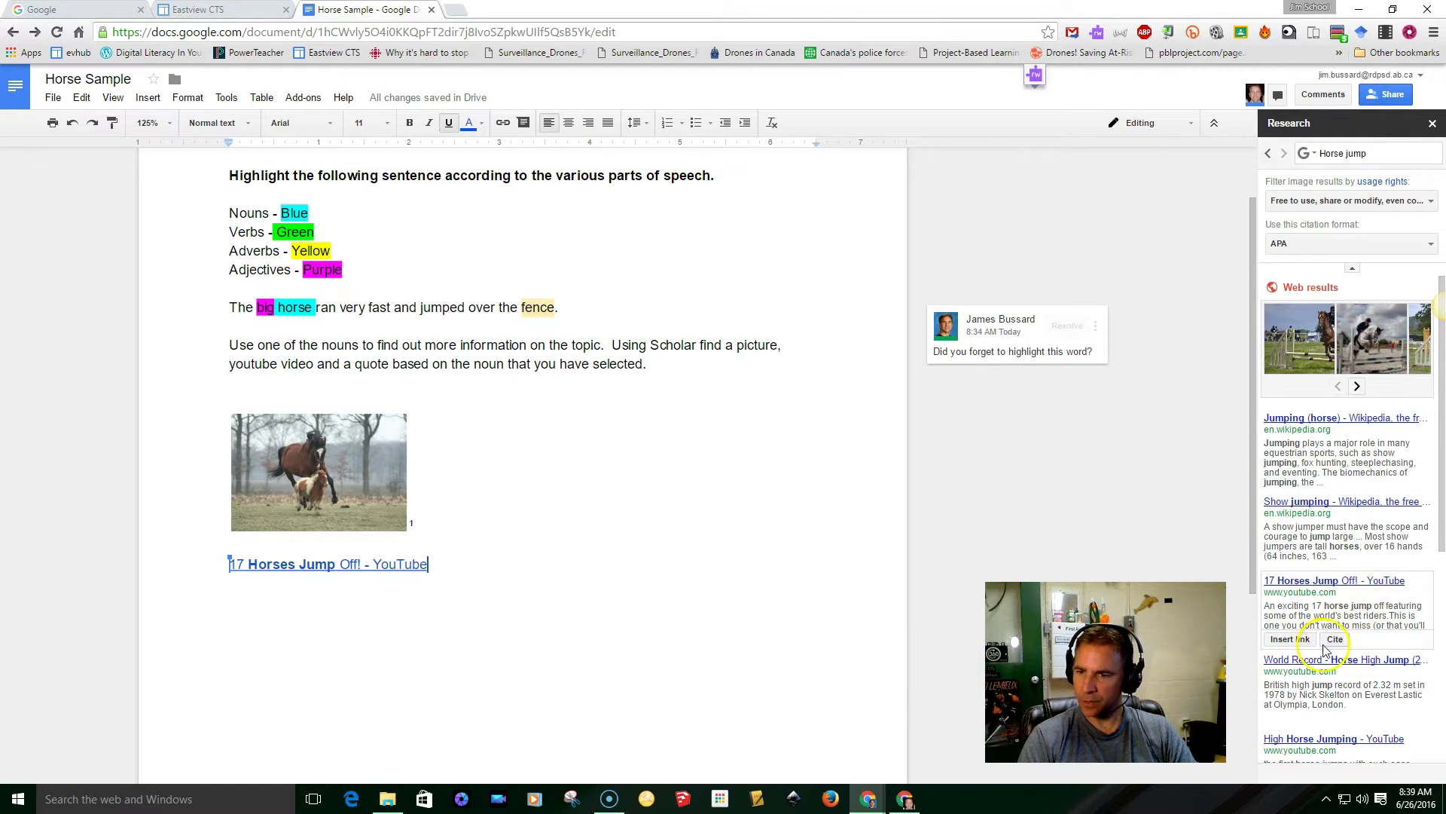
click(1335, 638)
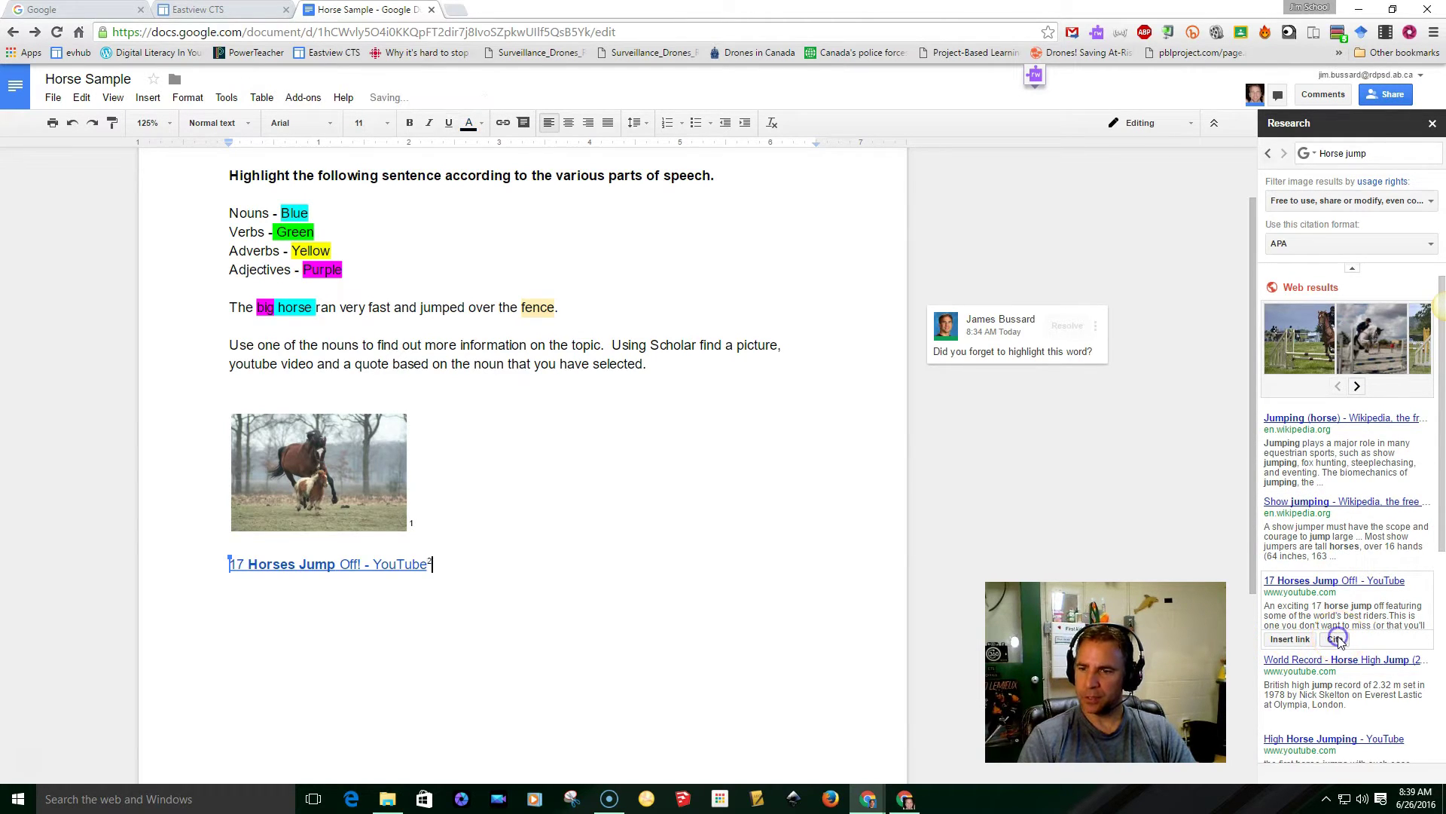
scroll(440, 558, down, 4)
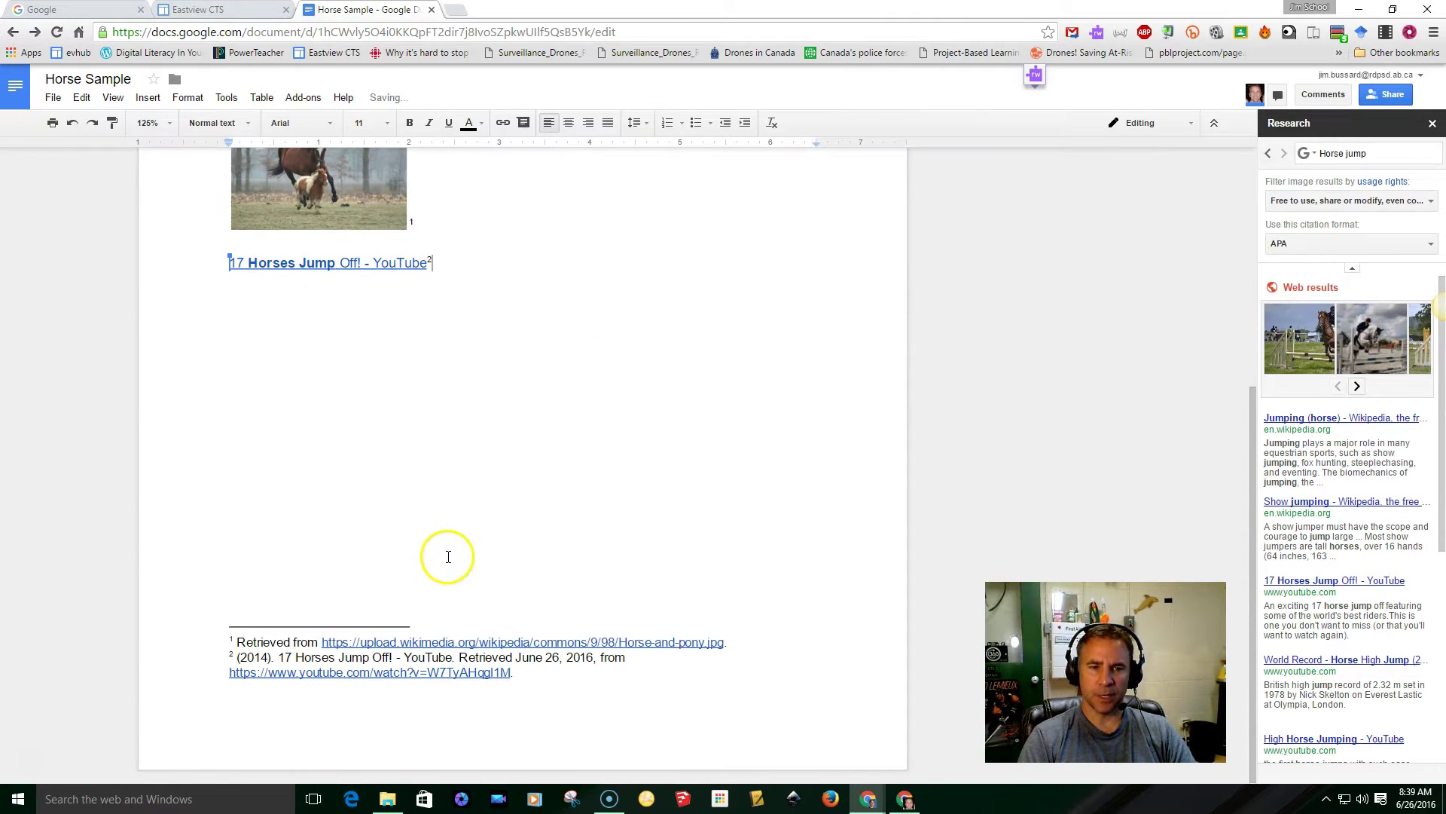
scroll(482, 467, up, 3)
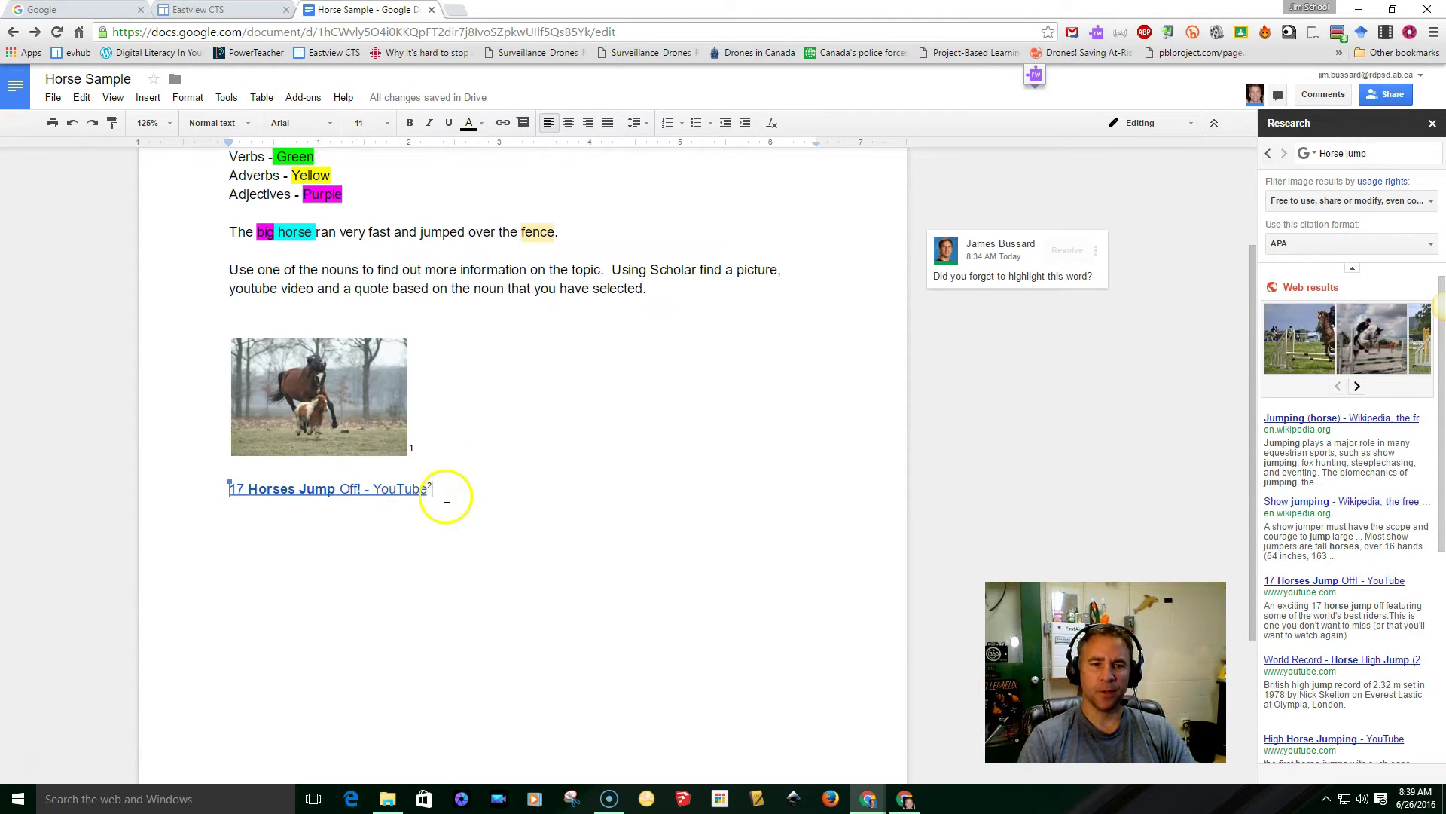
click(455, 495)
key(Return)
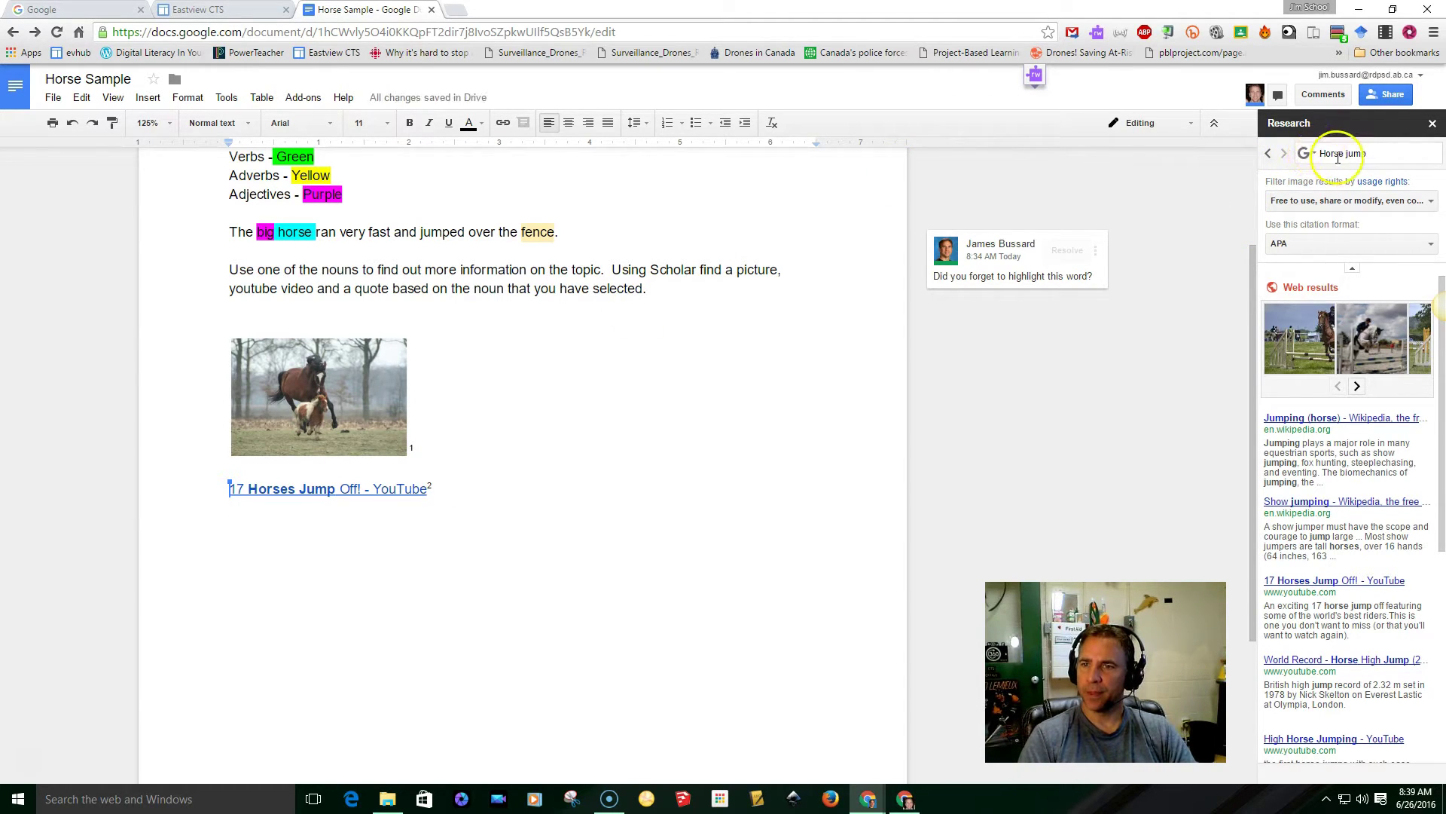
Step: Change the research search to "Horse" and limit it to Quotes
click(1365, 154)
key(BackSpace)
key(BackSpace)
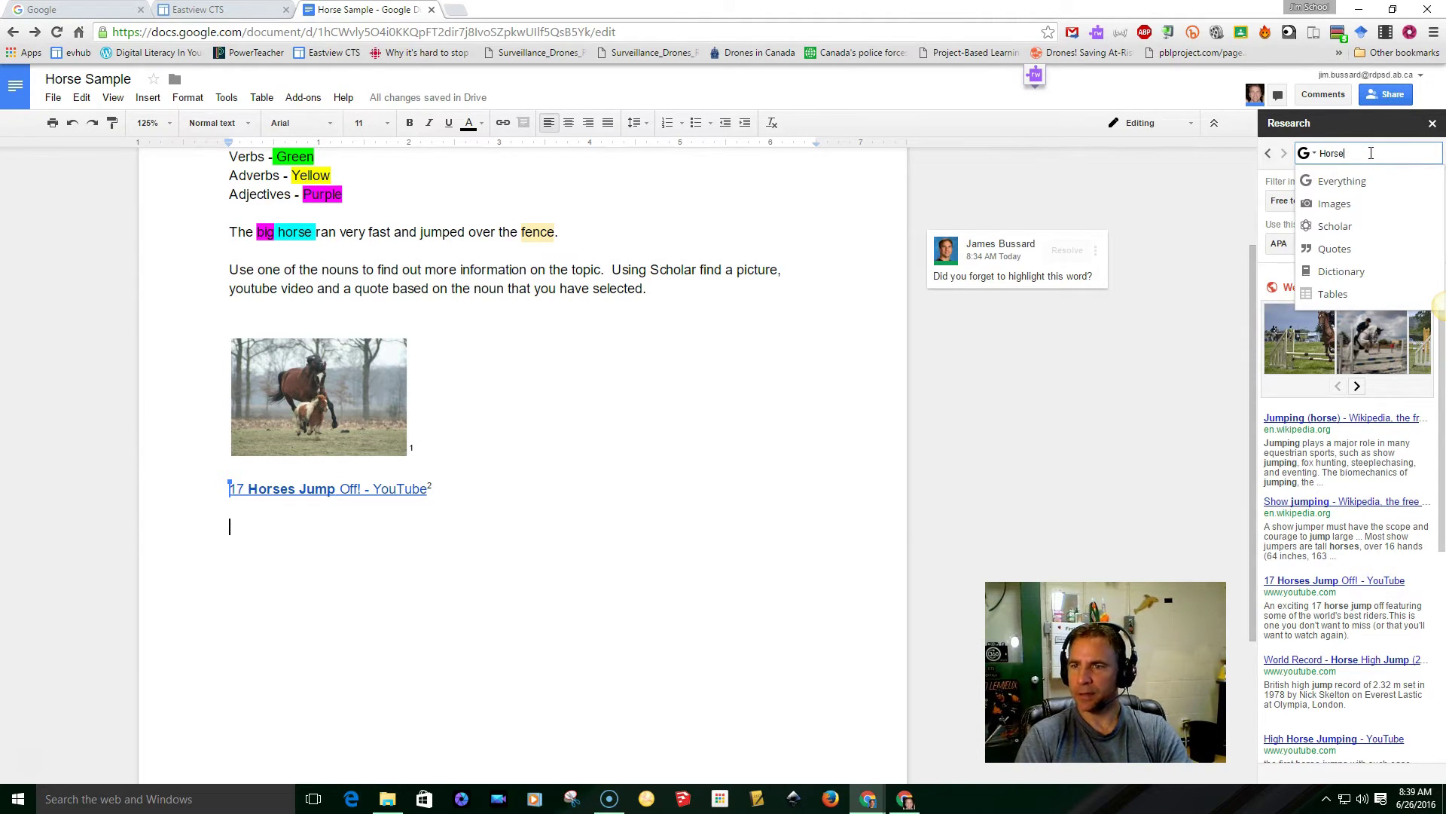
key(Return)
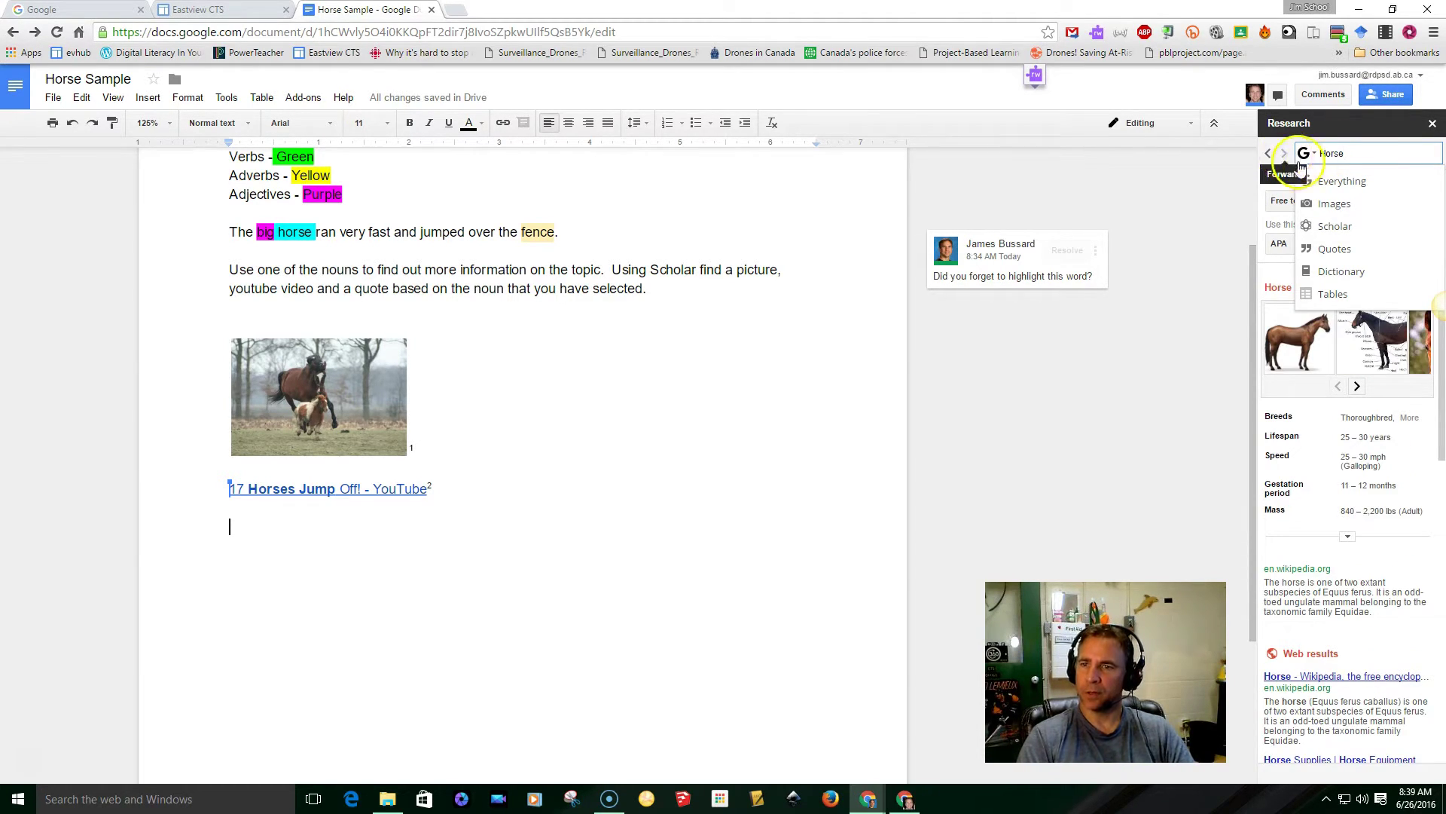
click(1340, 249)
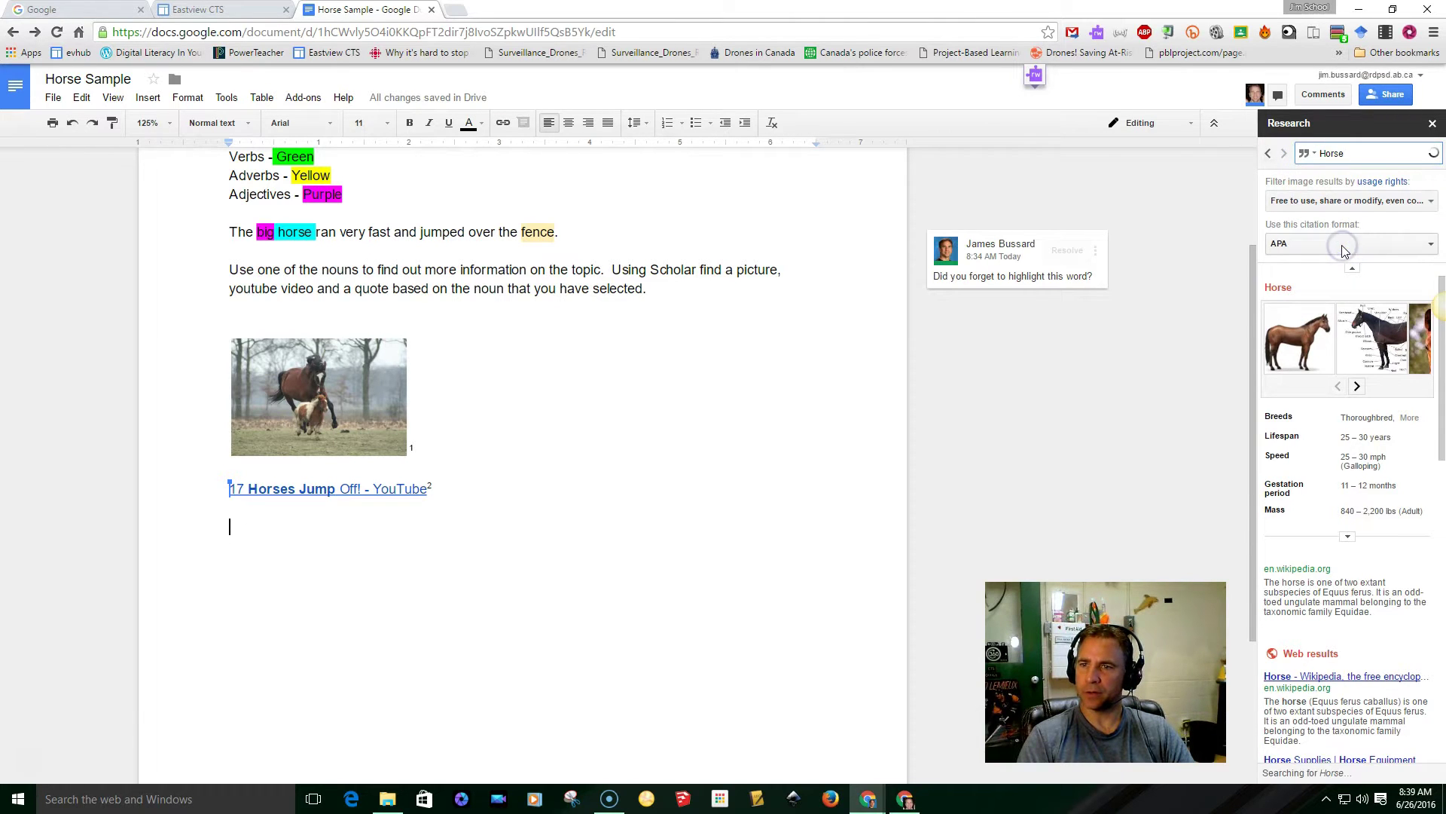
Step: Look through the horse quotes, insert Stephen Leacock's quote about the courage to ride a horse below the video link, and check its citation footnote
mouse_move(1317, 333)
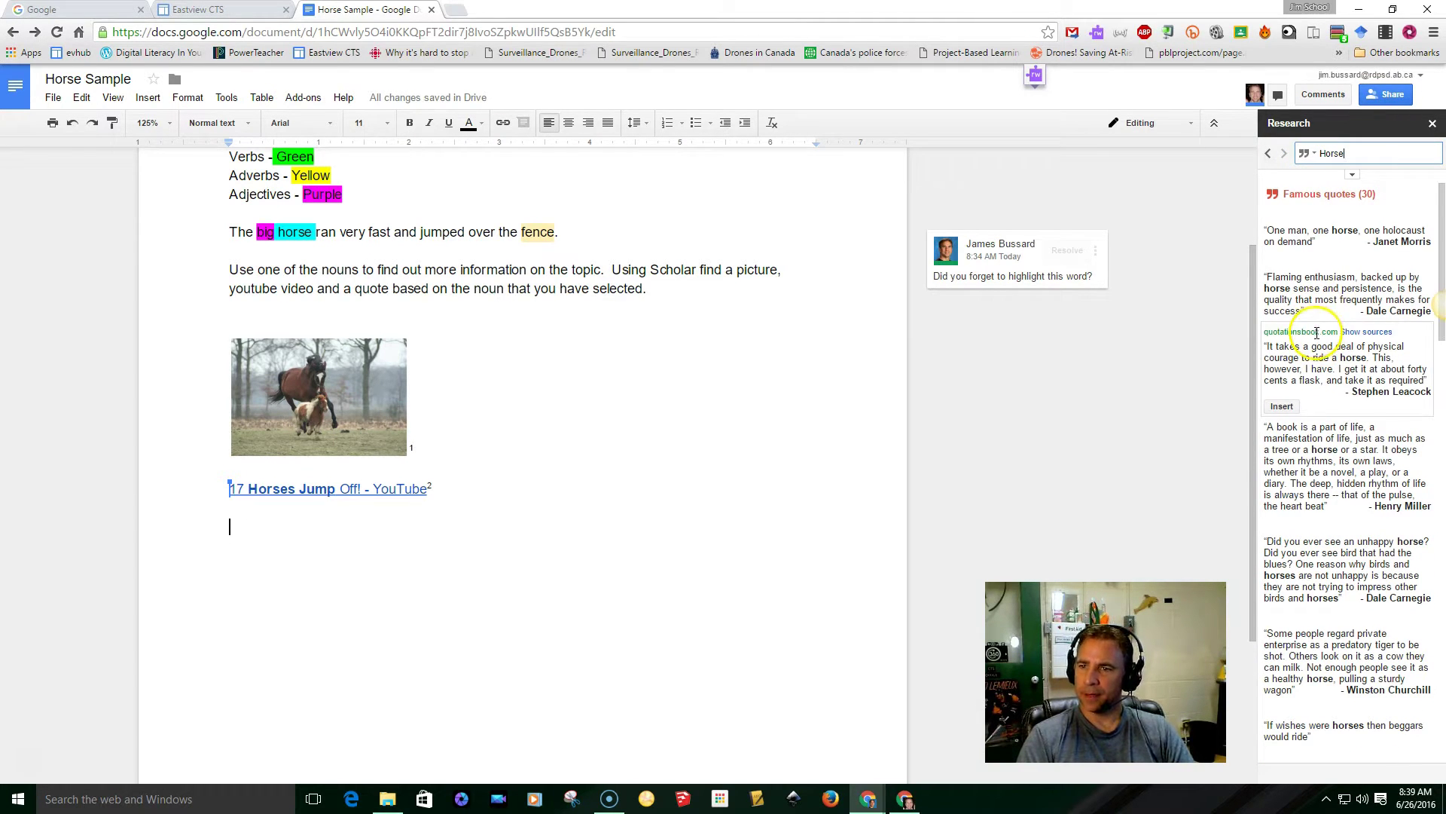
scroll(1317, 332, down, 5)
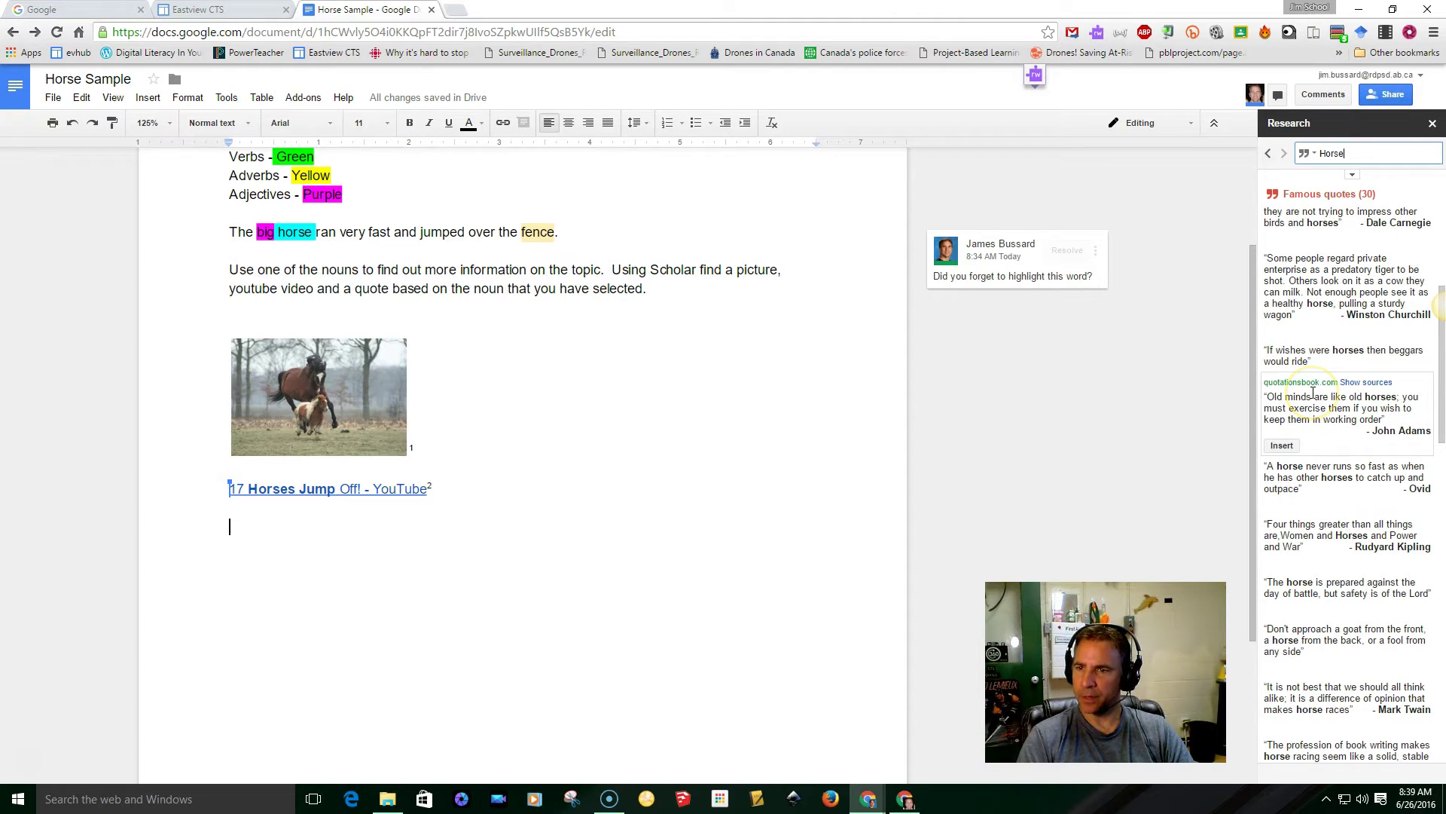
mouse_move(1322, 478)
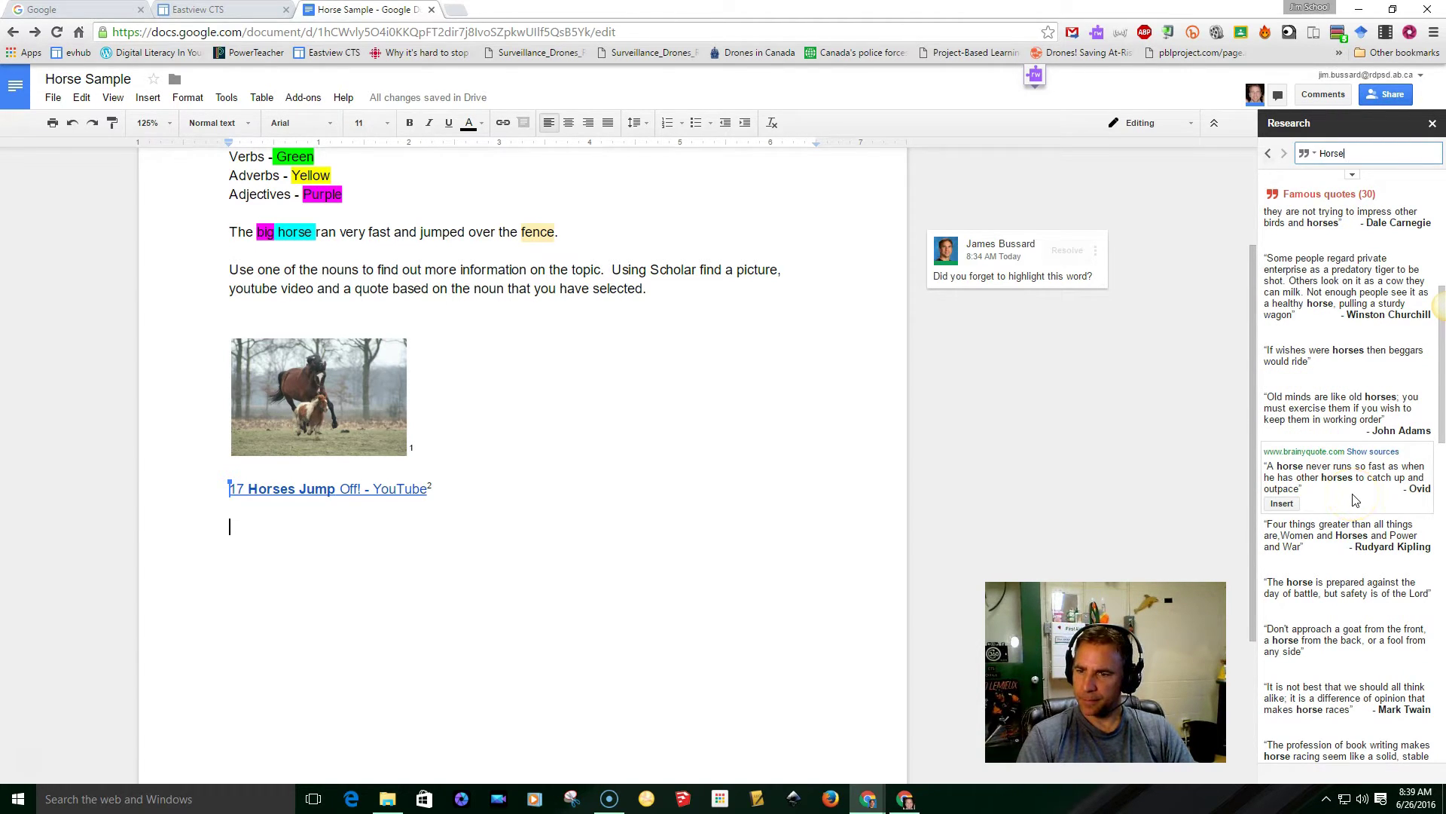
scroll(1353, 499, up, 3)
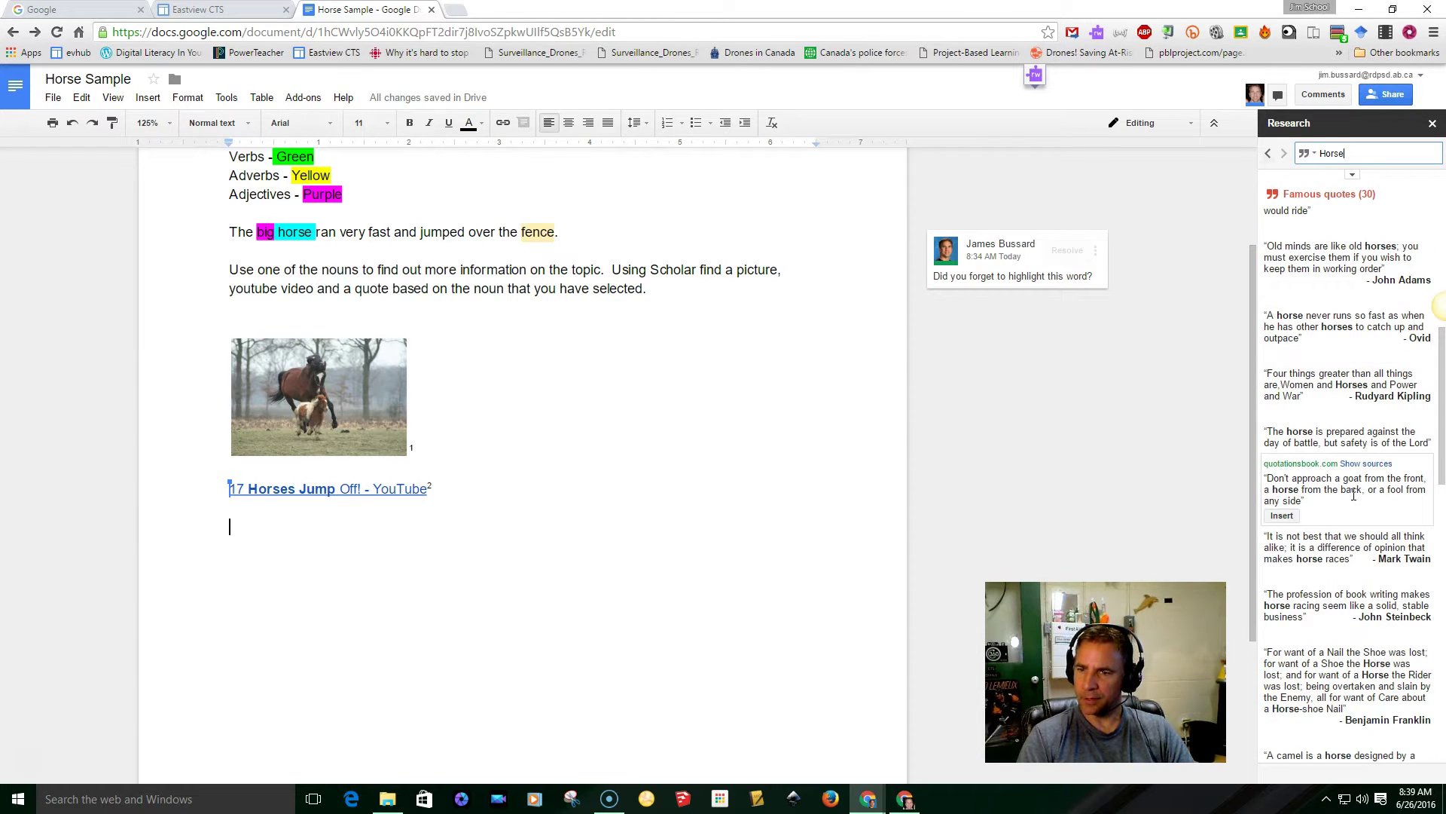
scroll(1353, 494, up, 2)
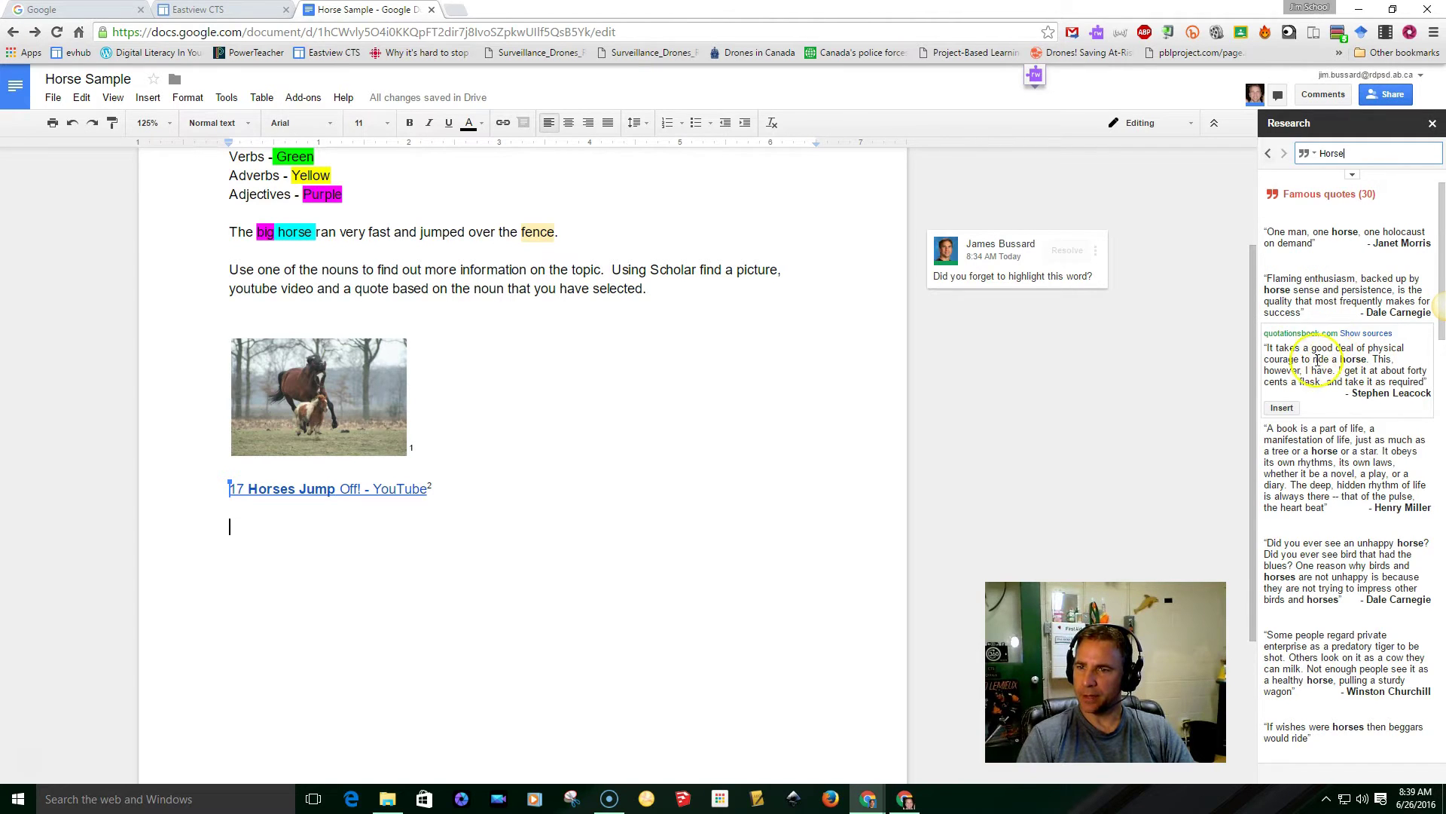
click(1283, 408)
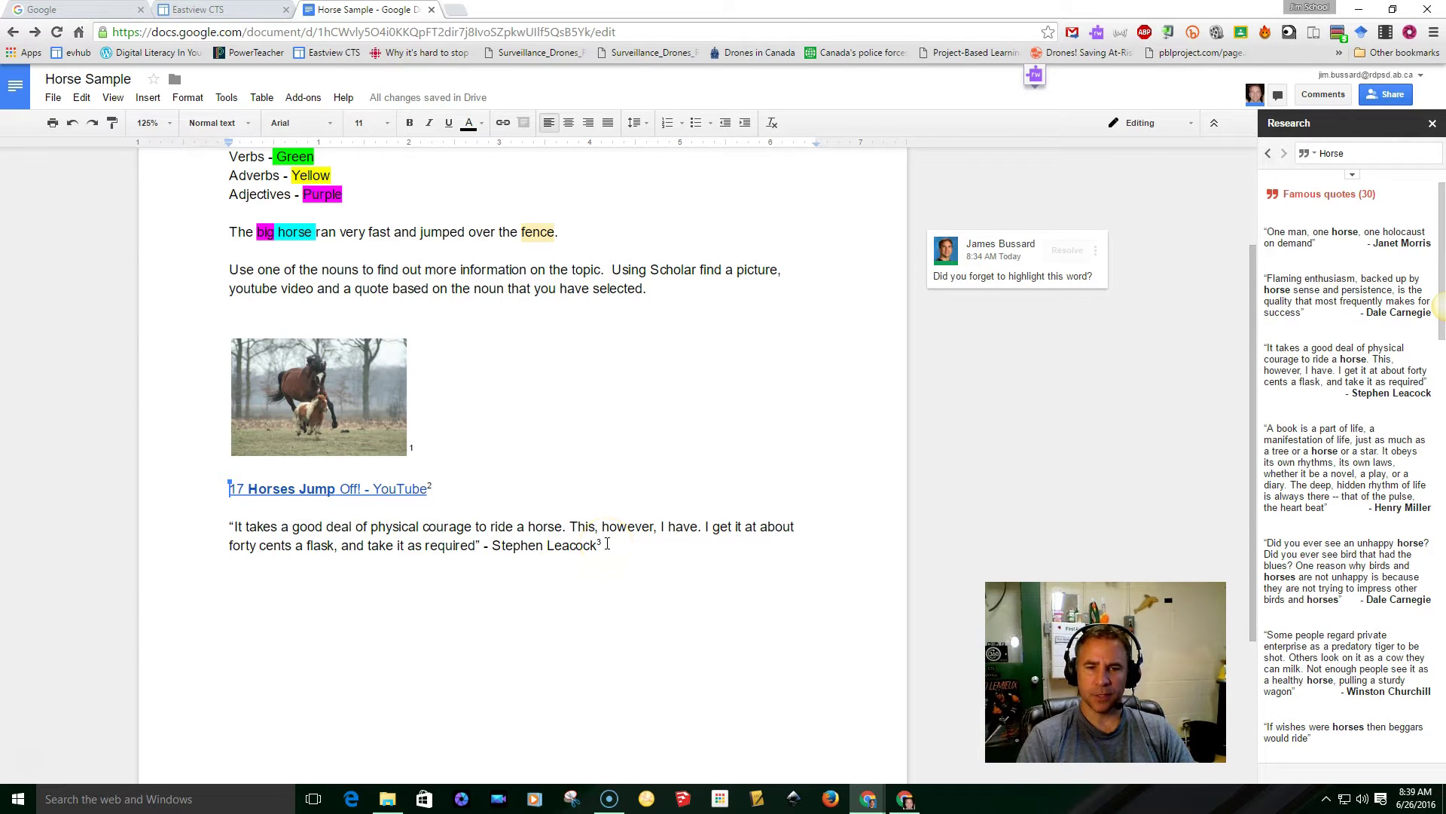
scroll(607, 543, down, 3)
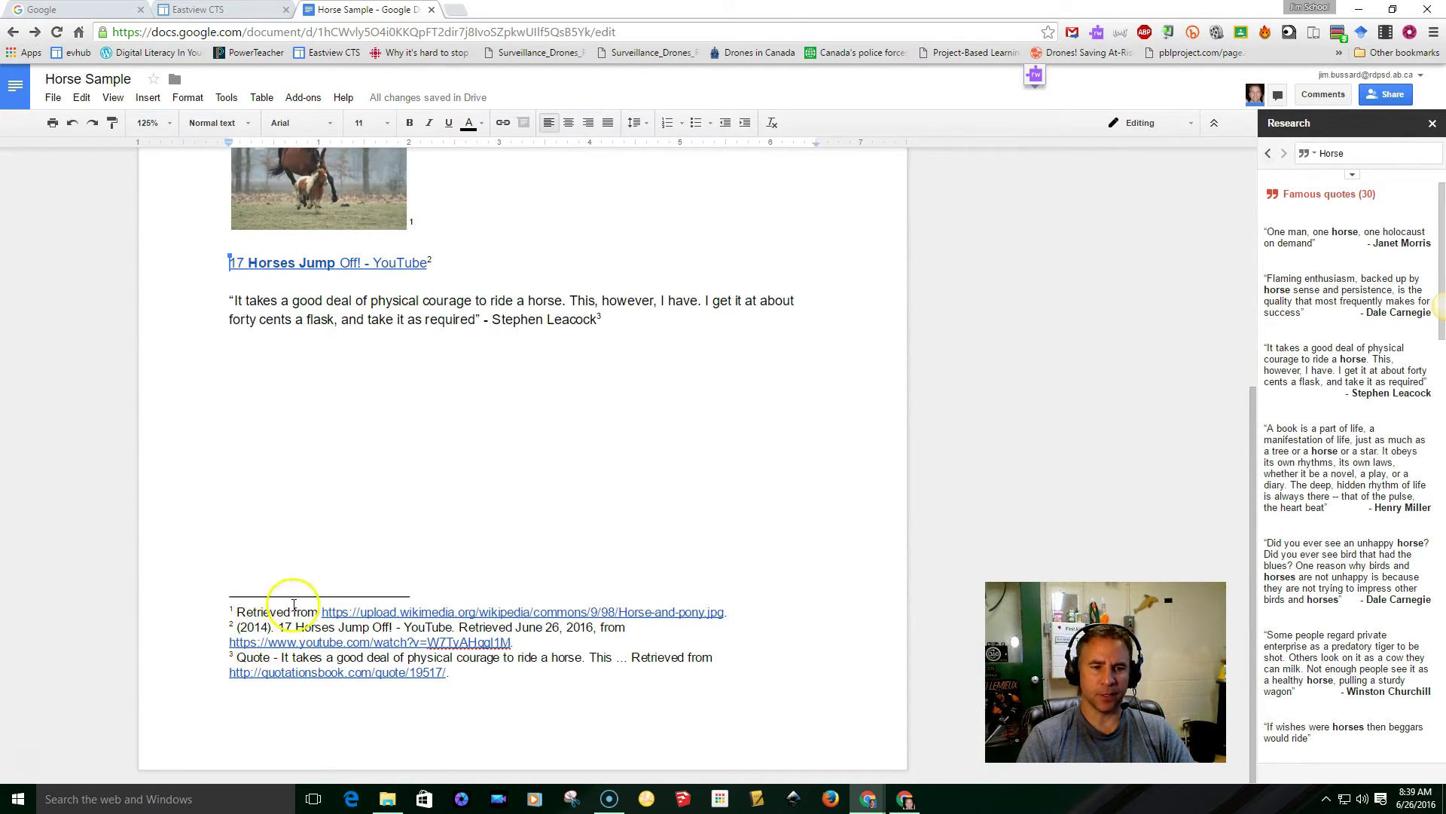
scroll(381, 482, up, 5)
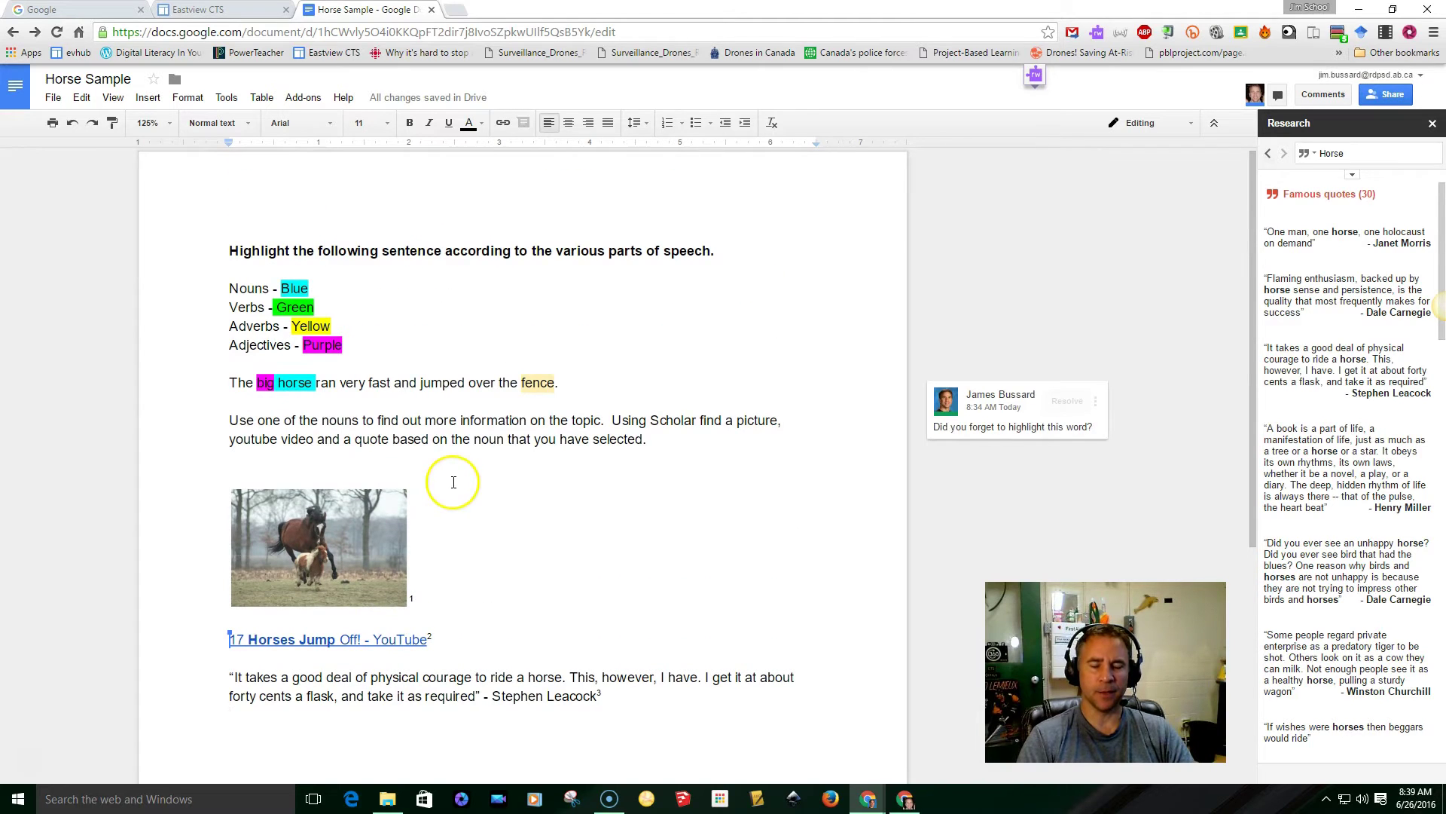
scroll(507, 500, down, 1)
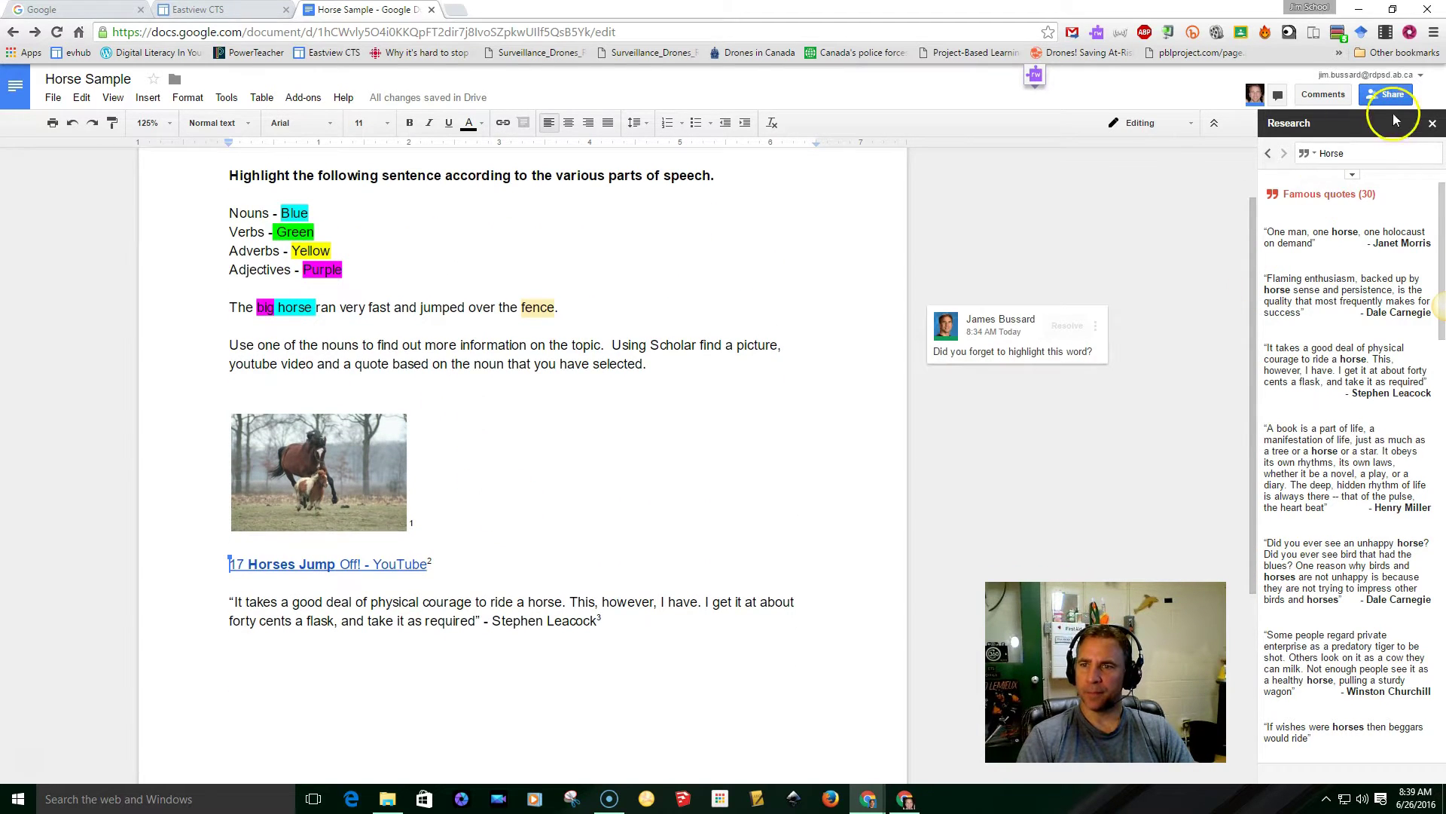
Step: Switch the Horse research to Scholar and look through the academic articles listed
click(1314, 153)
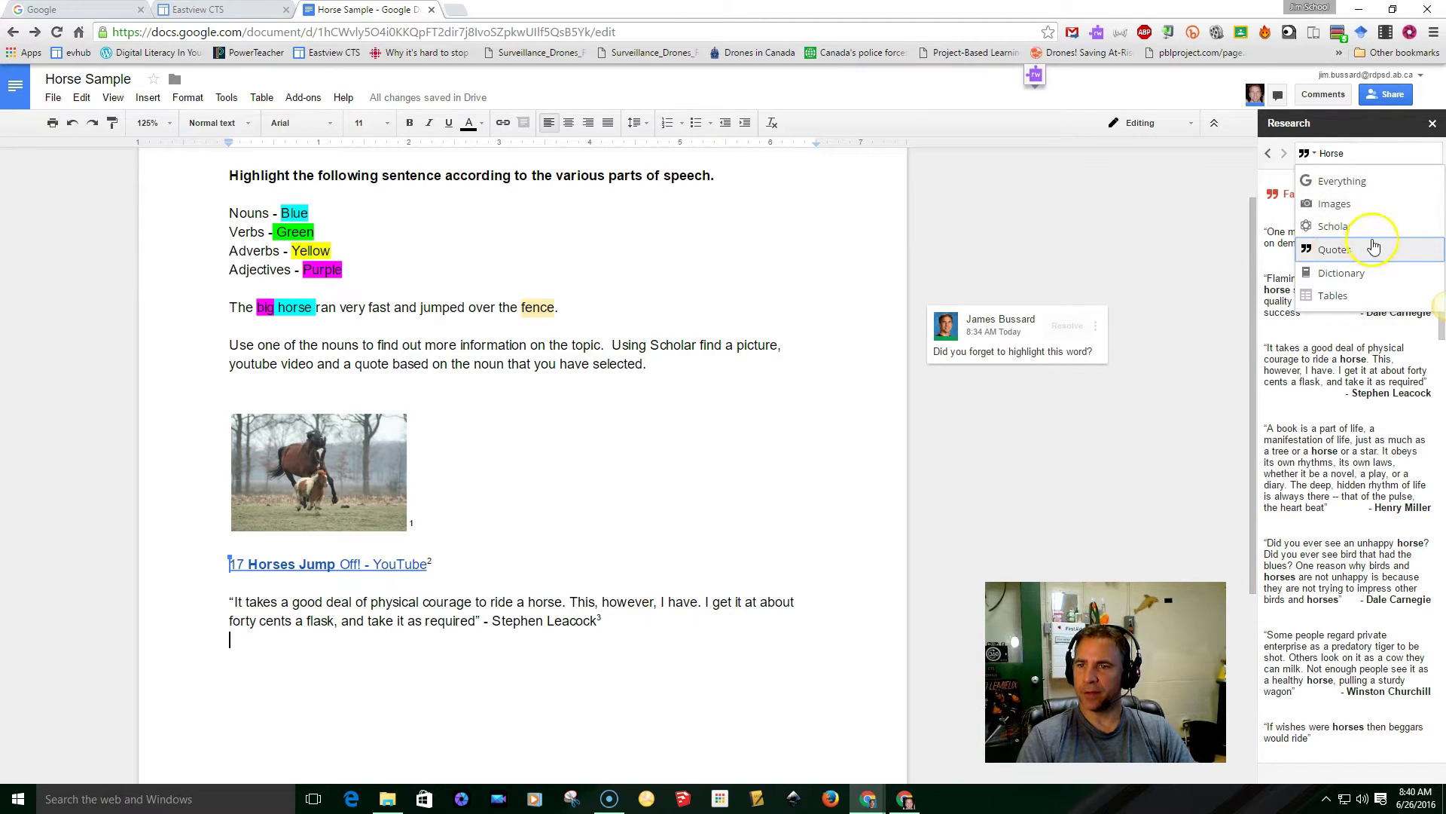
click(1341, 274)
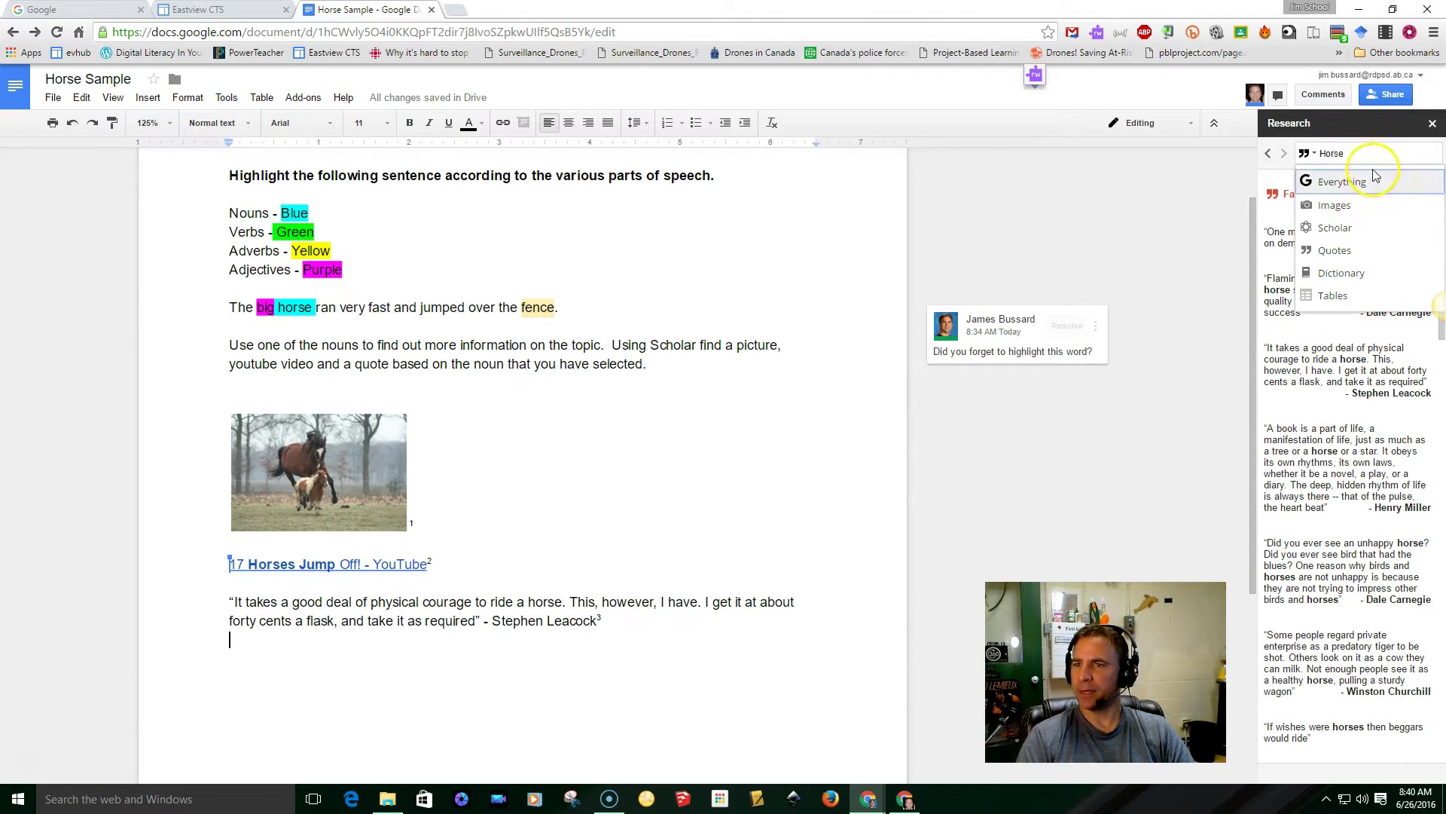
click(1335, 228)
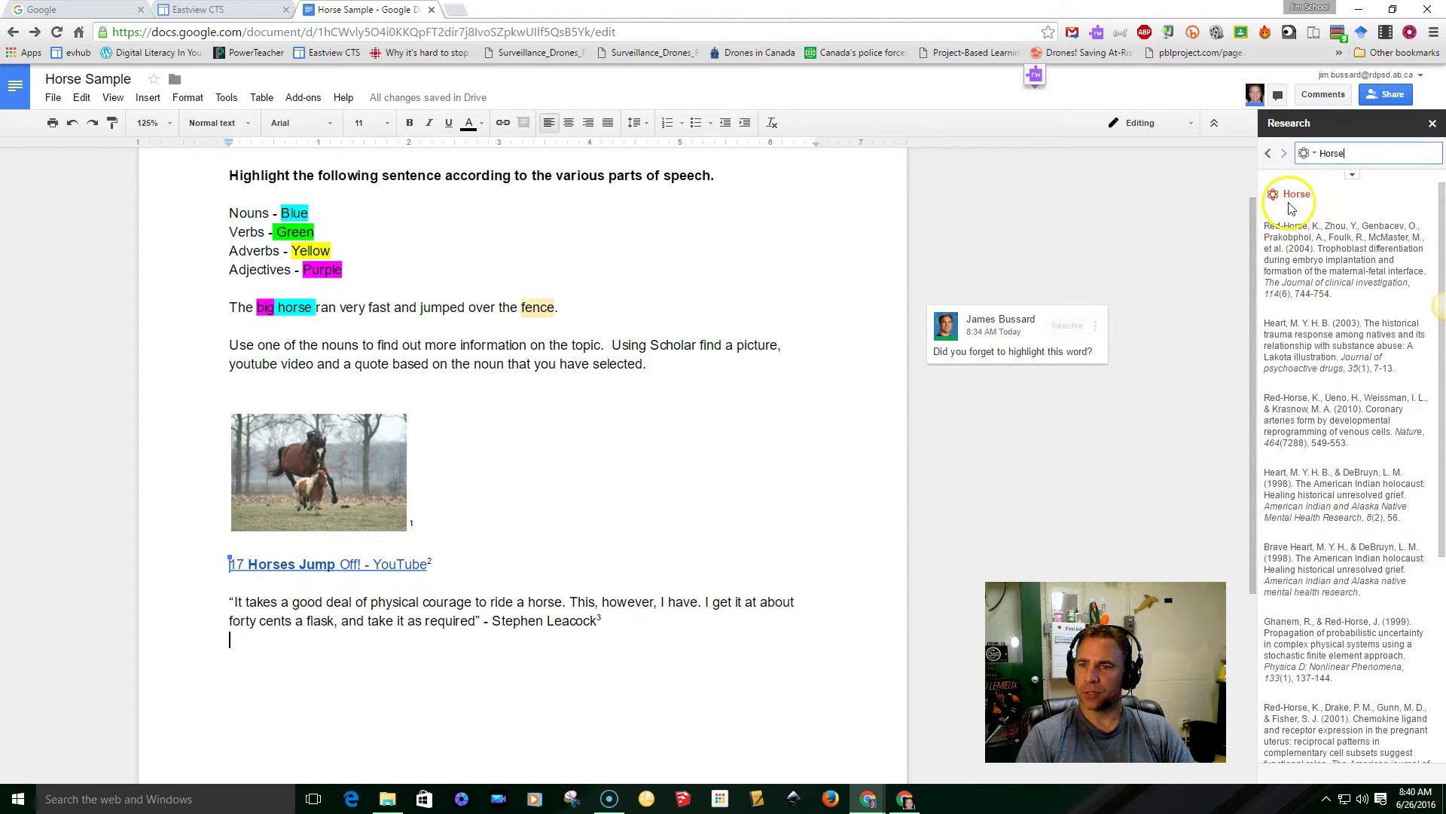
scroll(1308, 325, down, 4)
mouse_move(1327, 425)
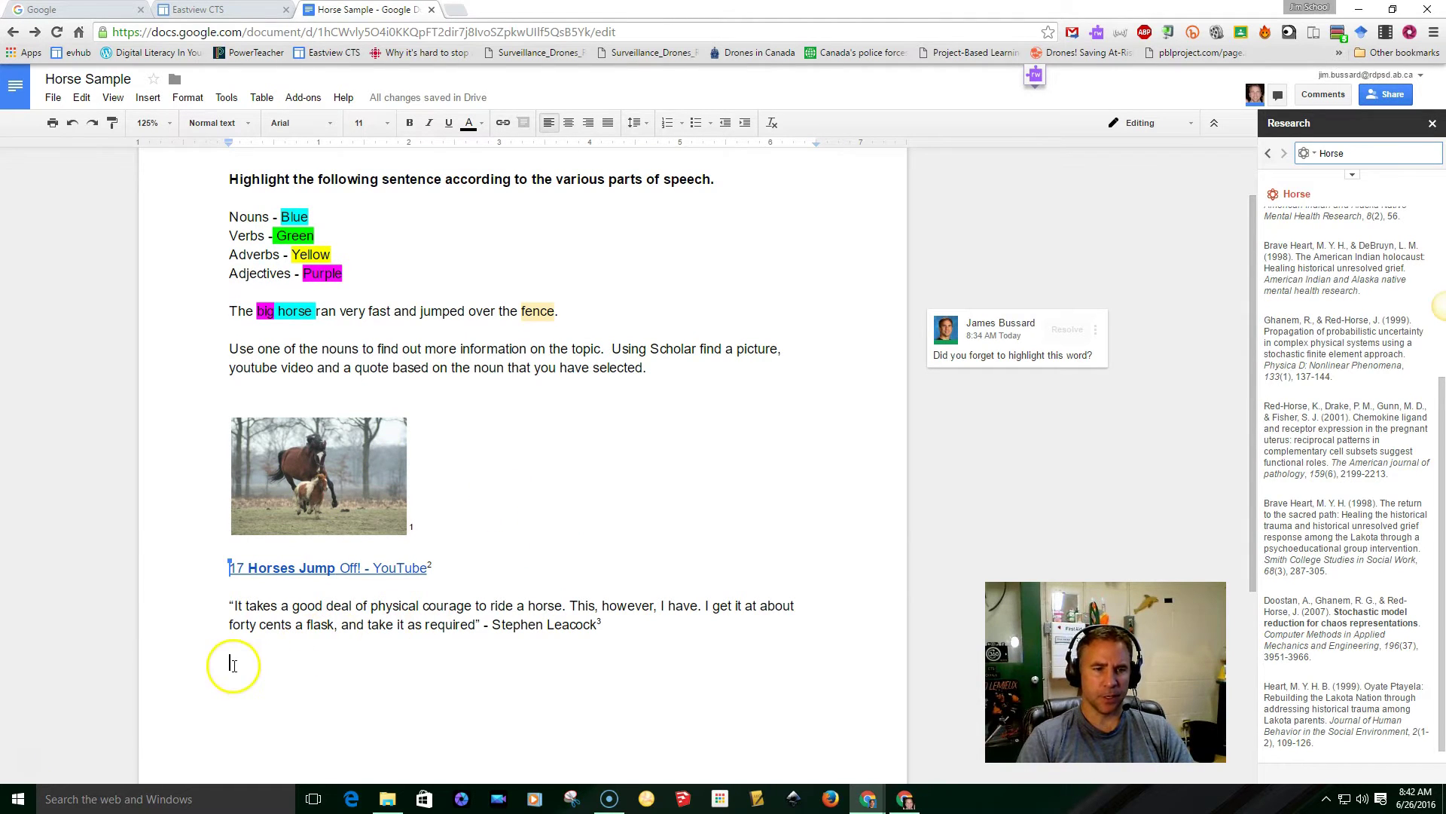
Step: Below the quote, write in Normal text "Now that you have created information based on your noun, create heading to describe each part of the assignment."
click(239, 123)
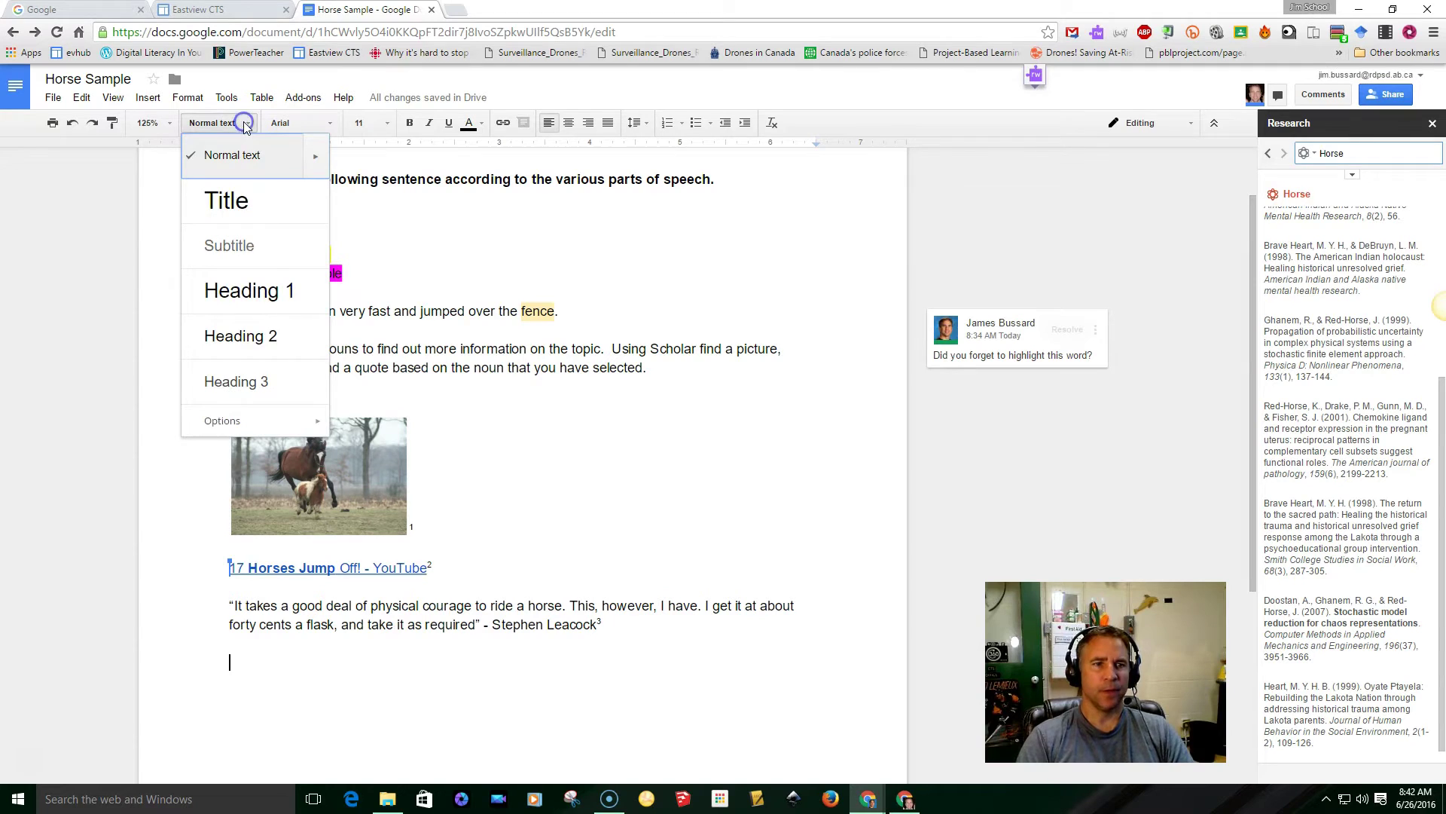
click(264, 158)
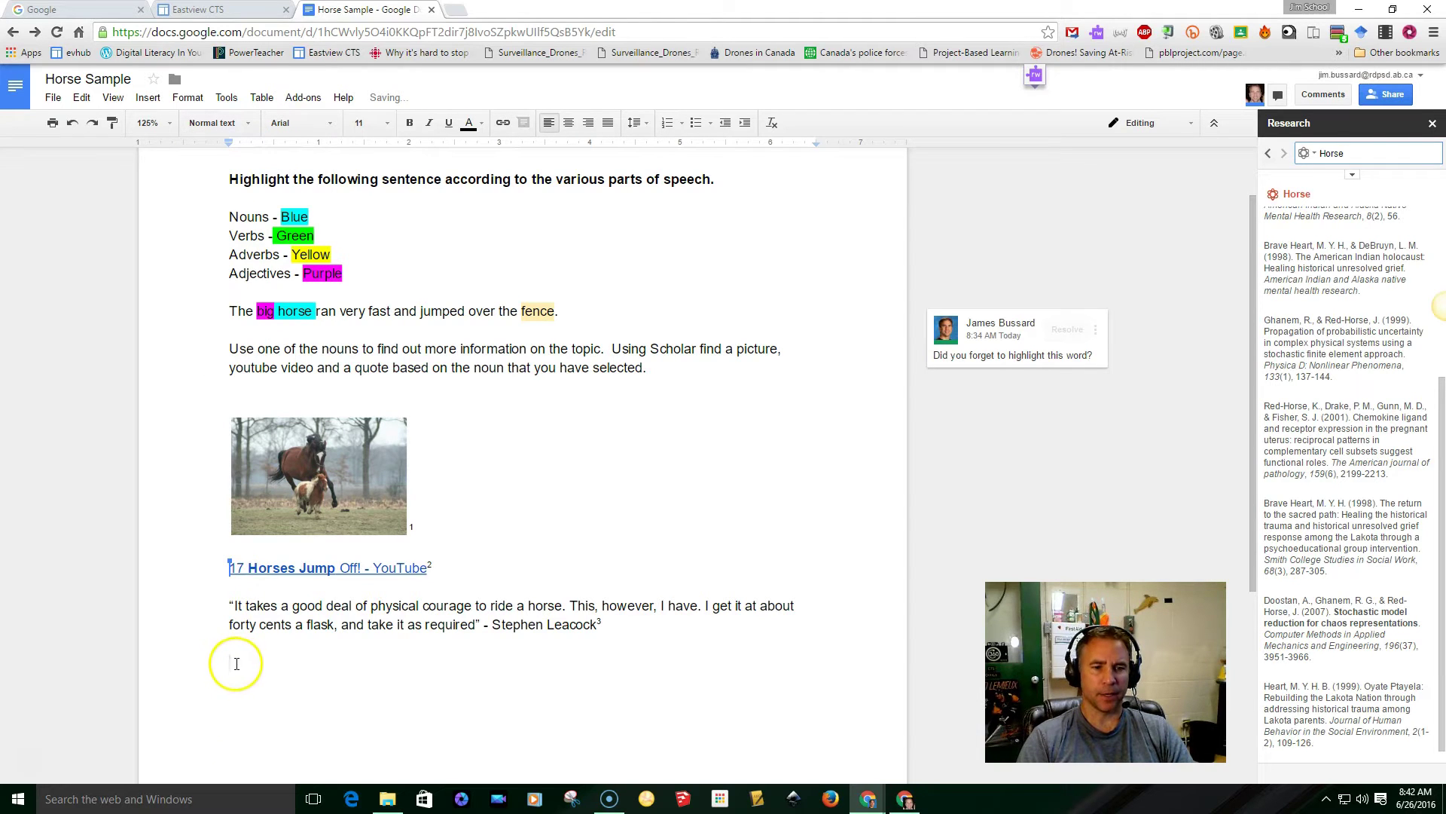
key(Return)
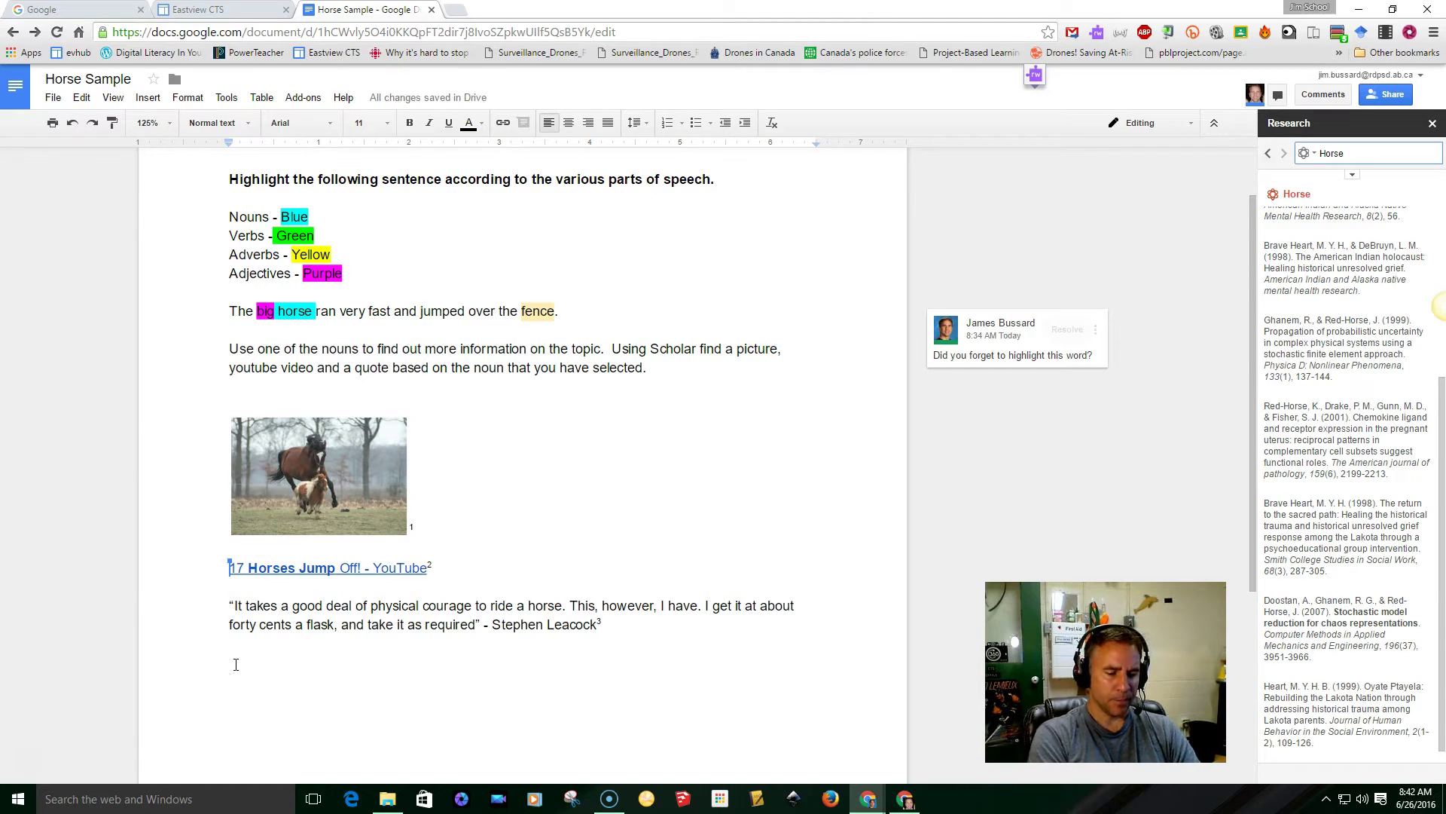
key(Return)
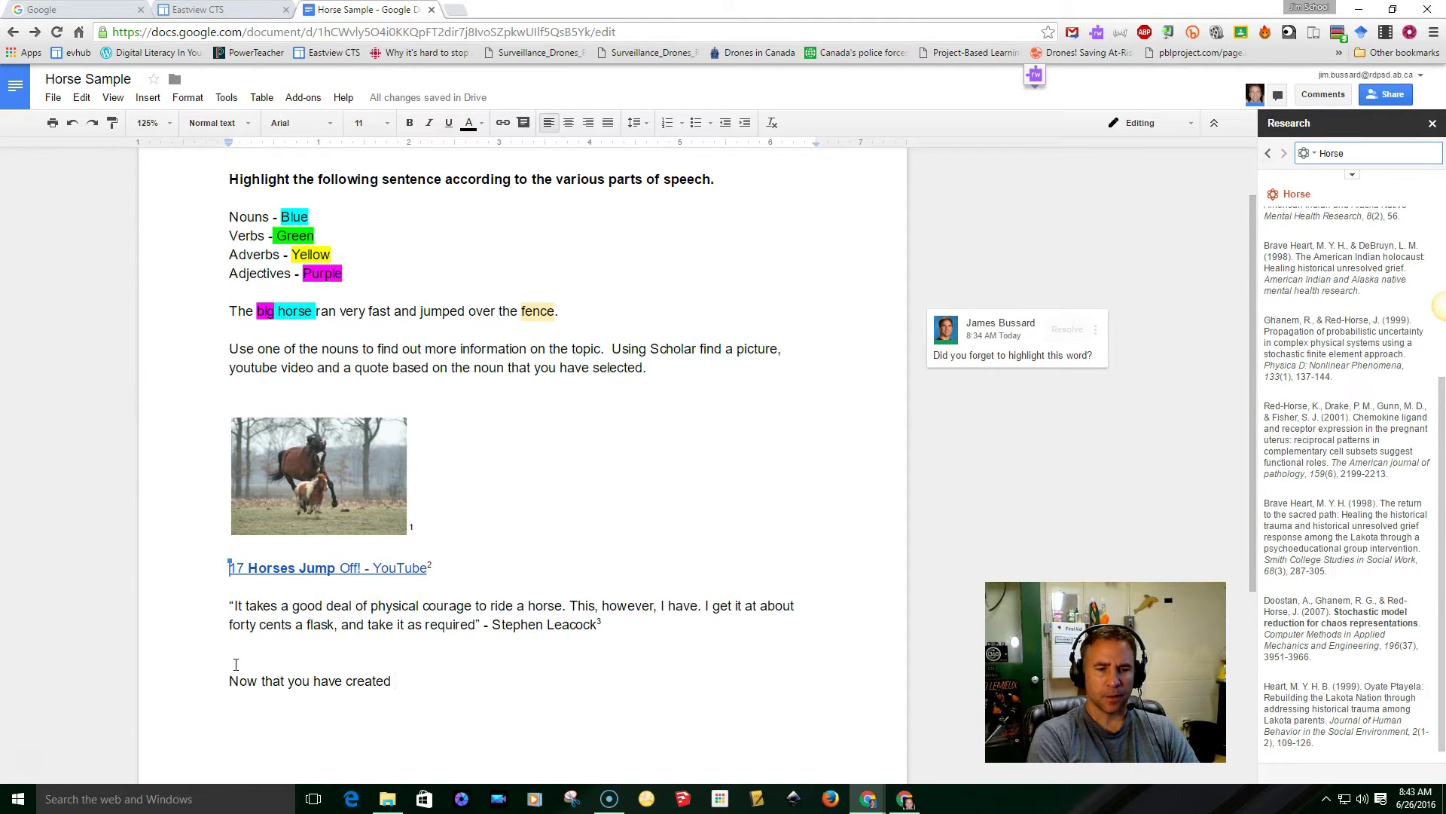
text(in)
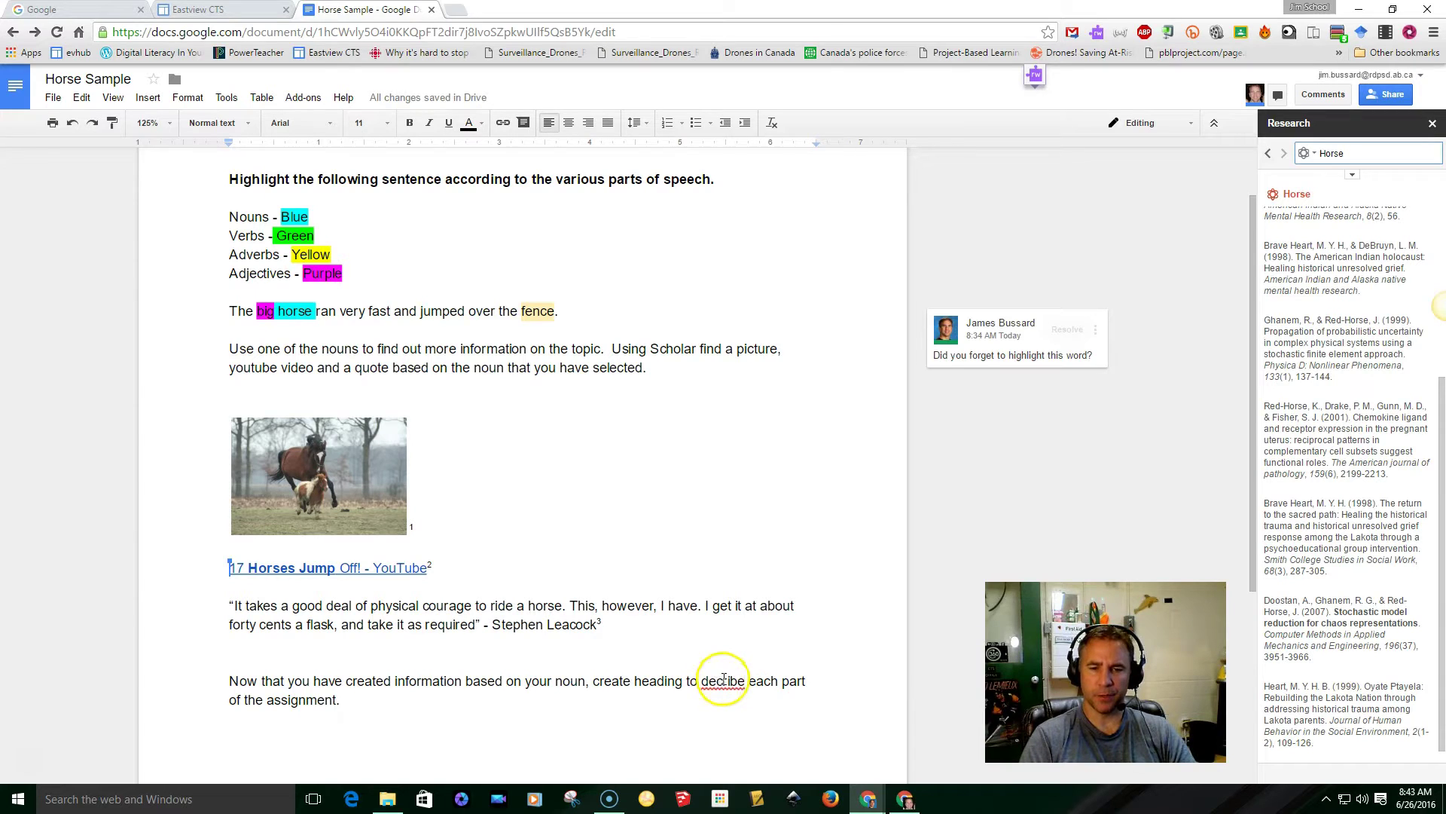
right_click(724, 679)
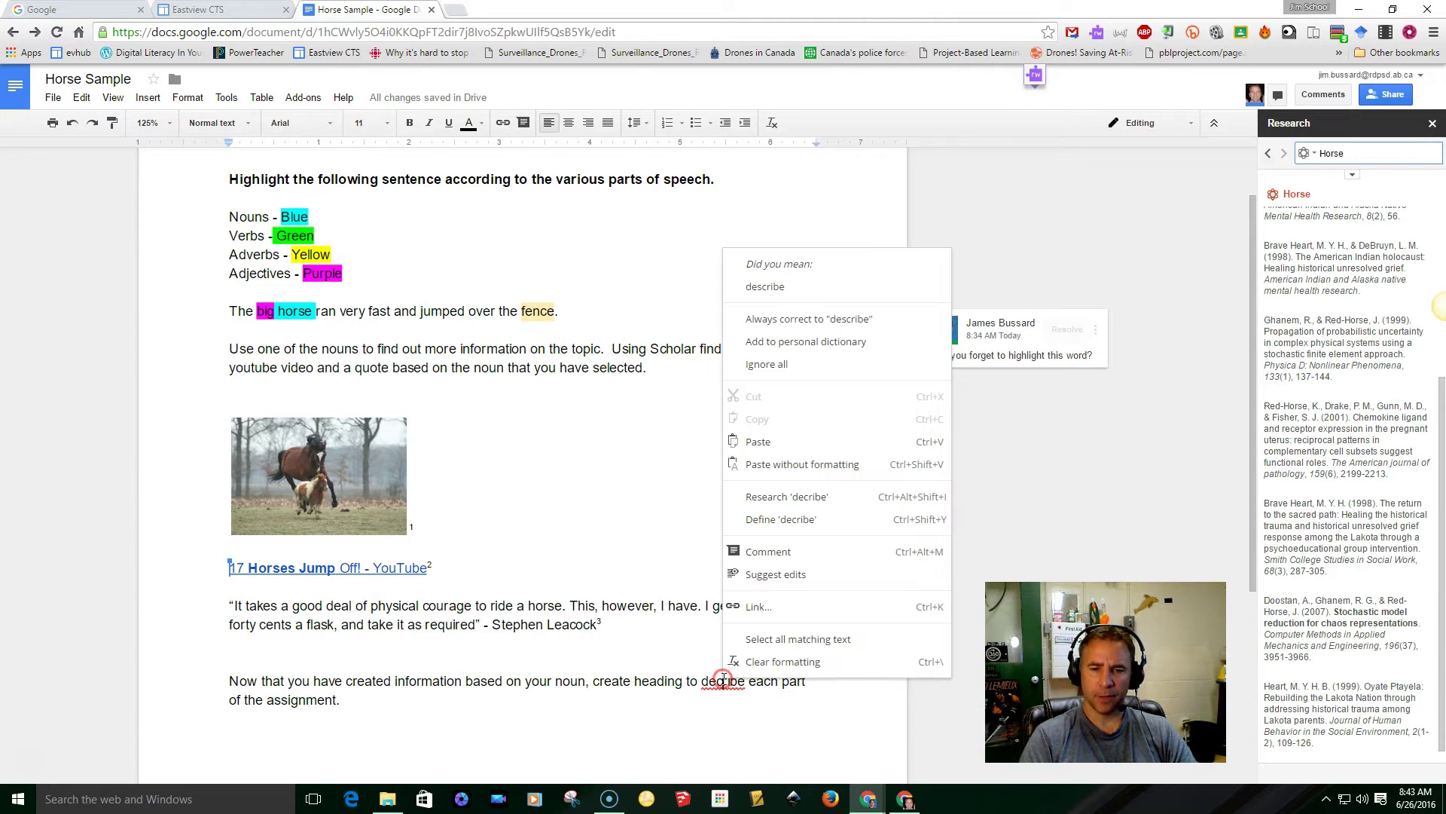
click(767, 288)
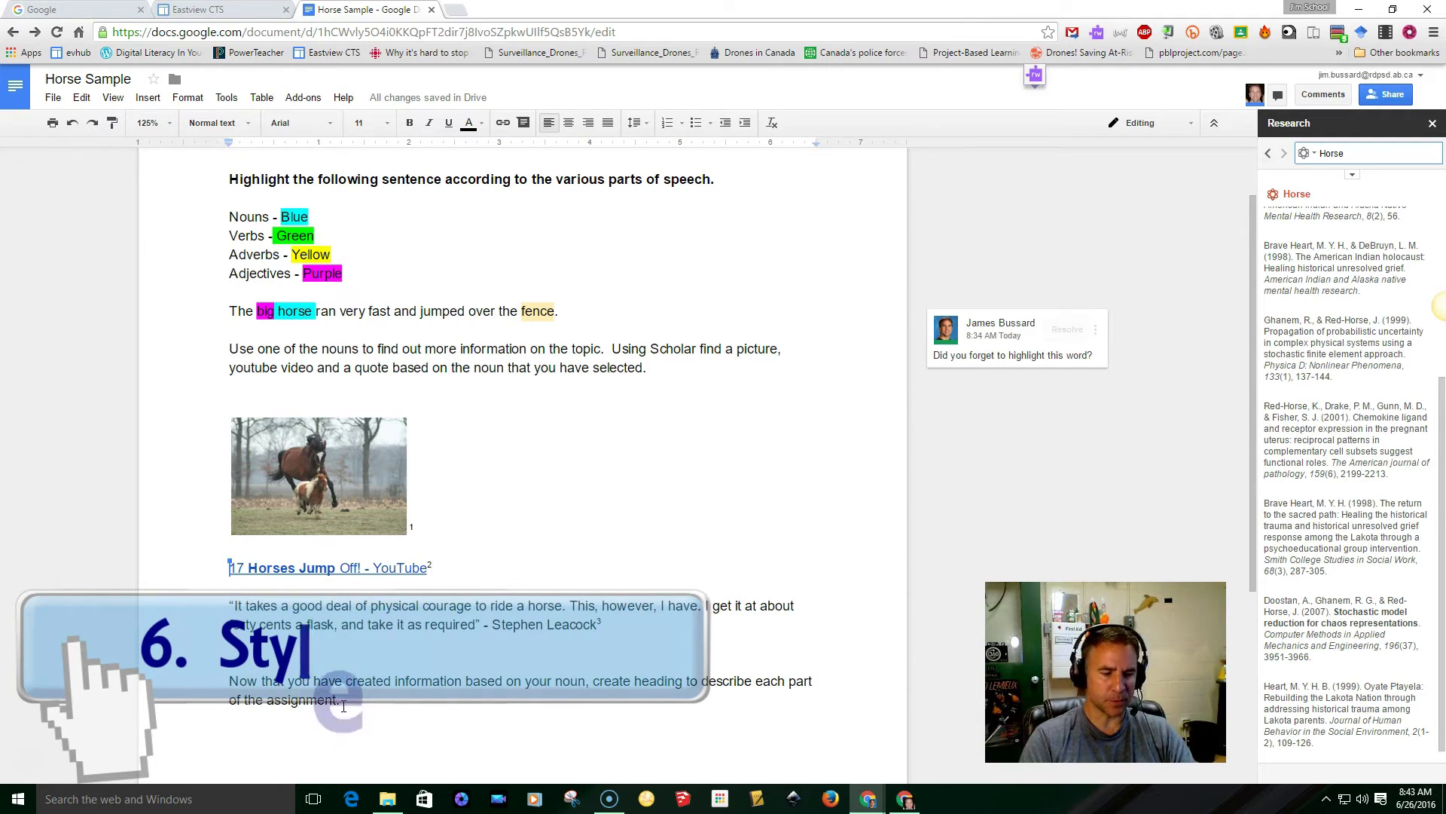
Step: Add the line "Top Ten Tips in Google Docs" above the first highlighting instruction
scroll(344, 706, up, 1)
click(230, 255)
key(Return)
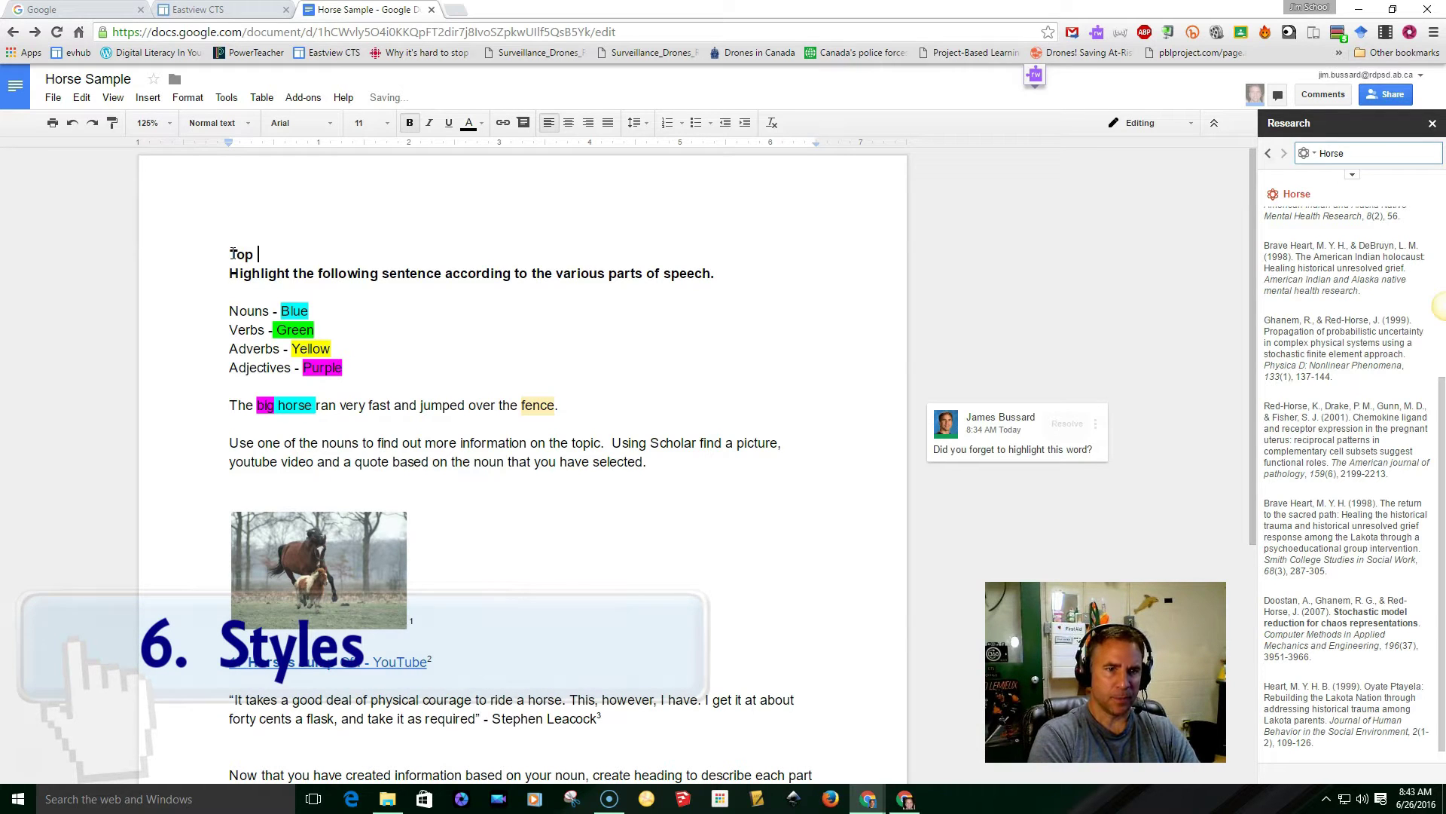
text(Top Ten Tip)
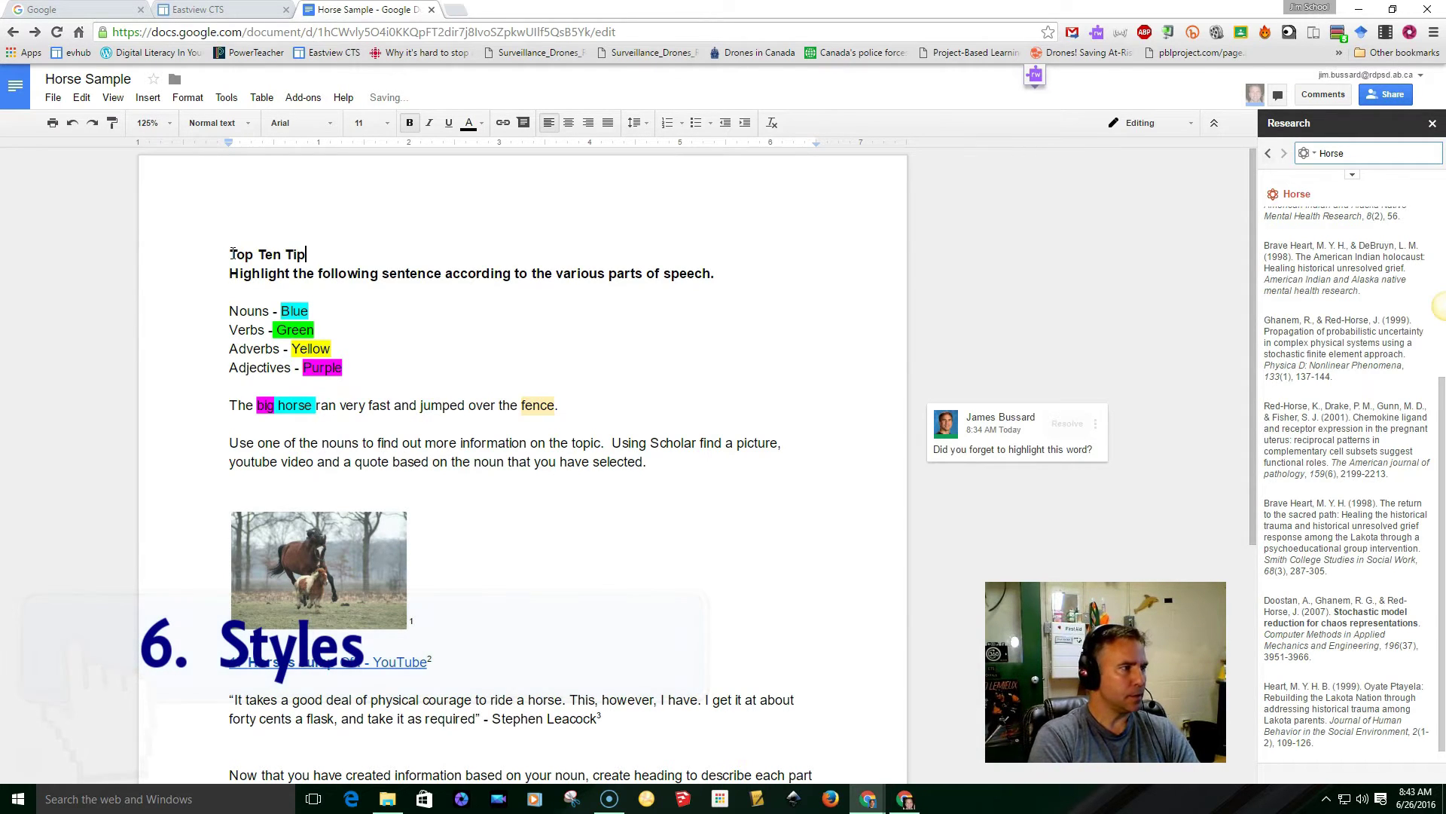
text(s in Google Docs)
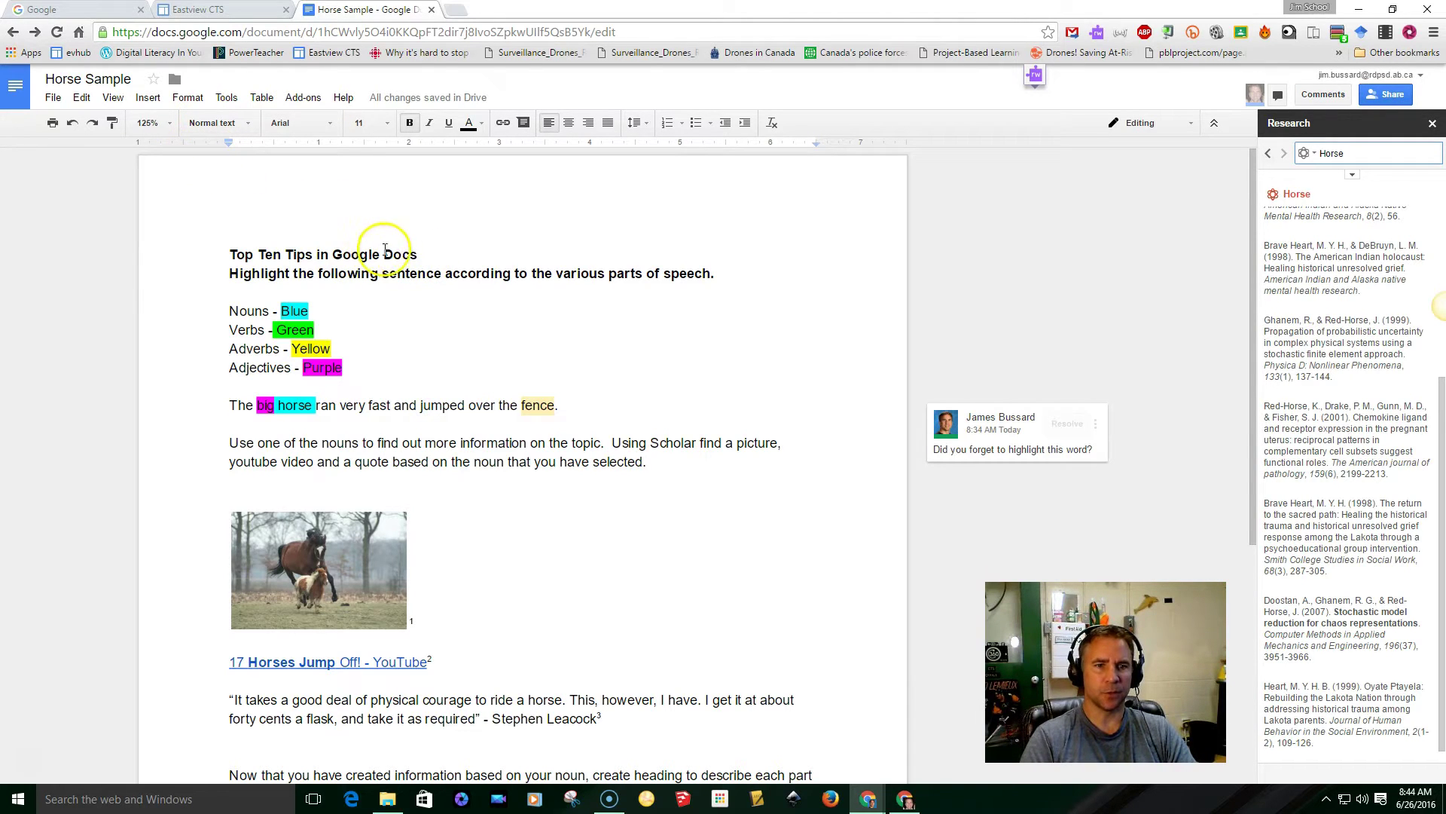
Step: Apply the Heading 1 style to the "Top Ten Tips in Google Docs" line
drag(419, 255, 238, 259)
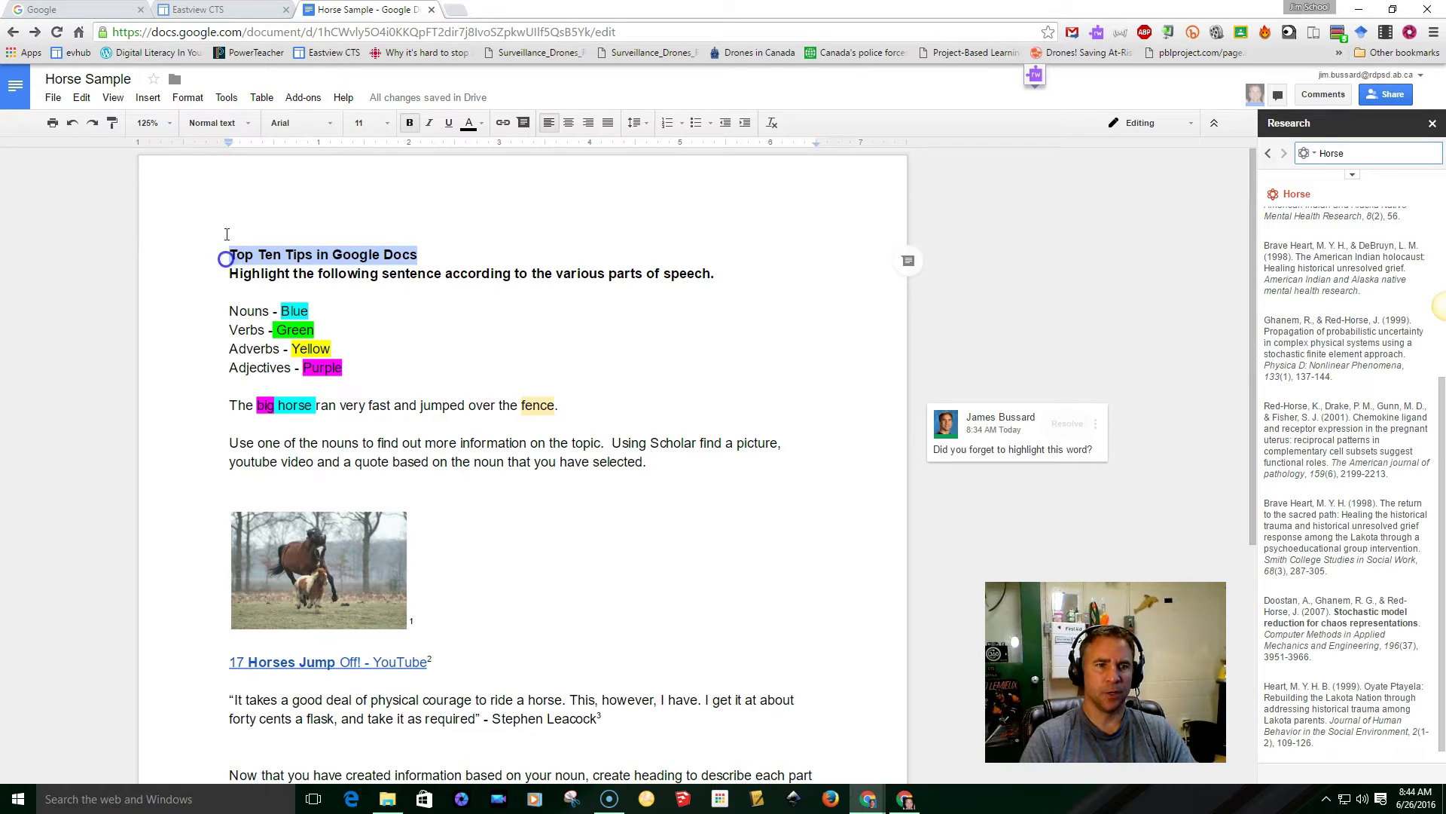
click(222, 123)
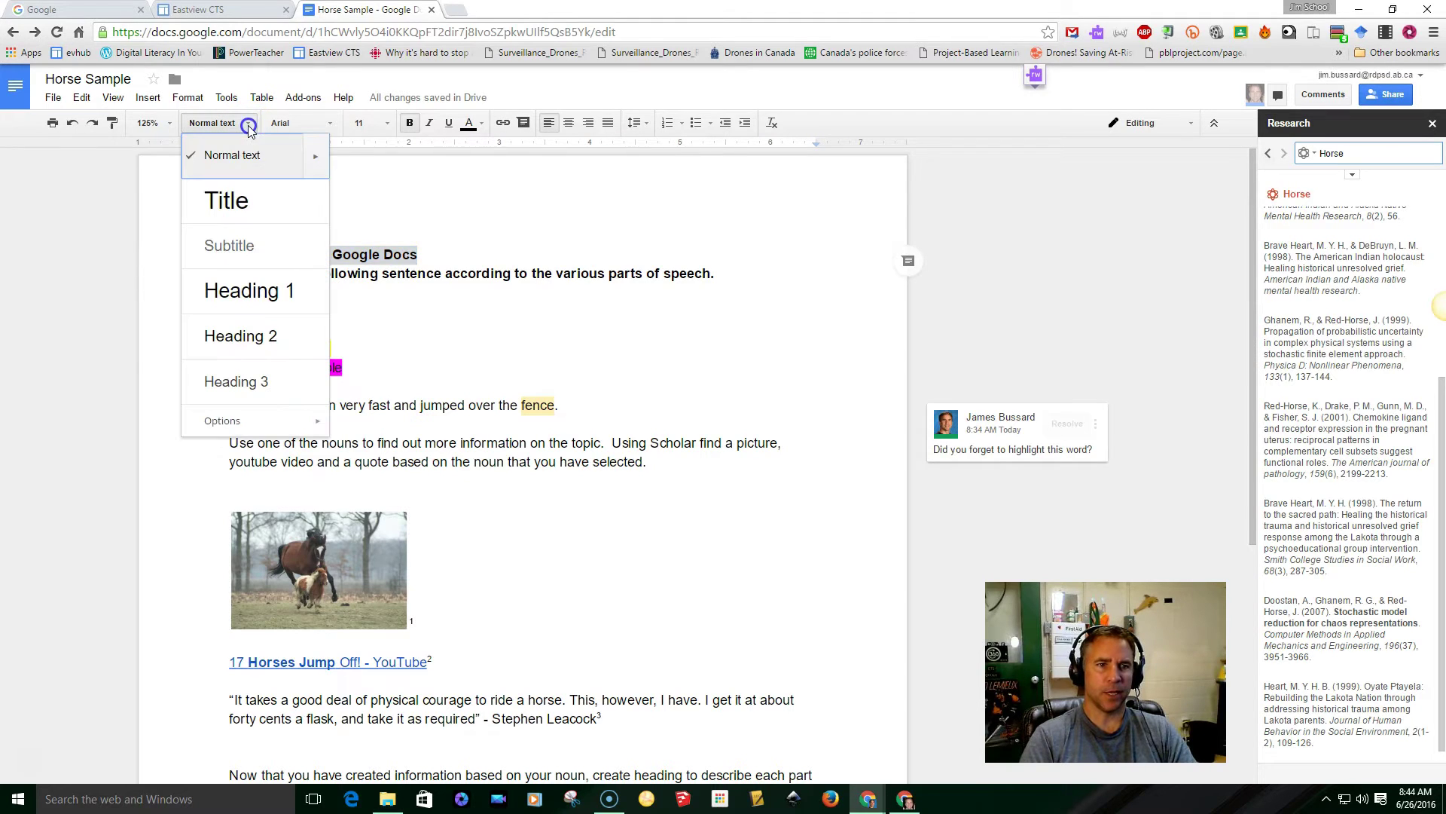
click(256, 292)
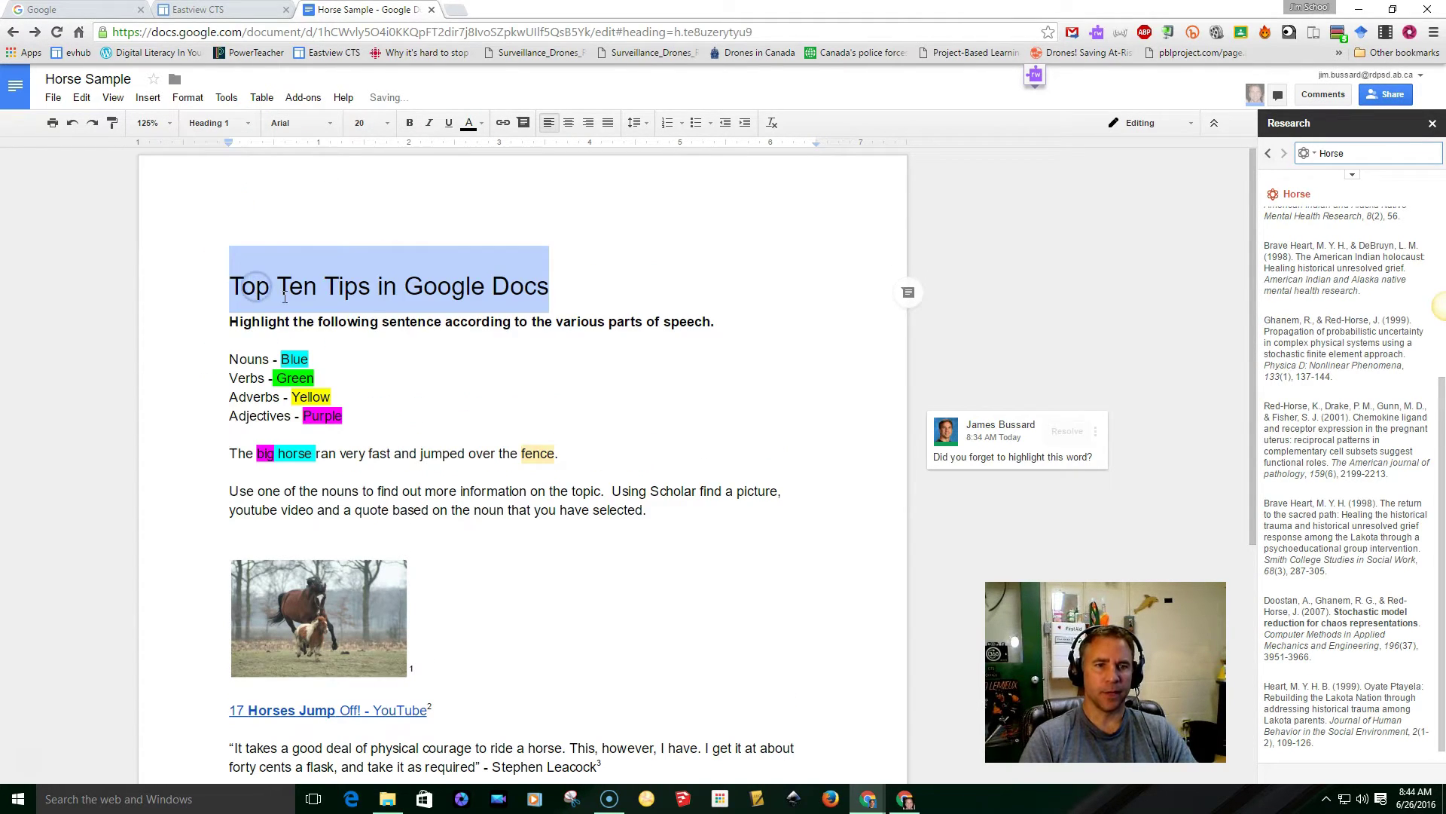
Step: Add the line "Parts of Speech" above the Nouns entry and format it as Heading 2
click(398, 352)
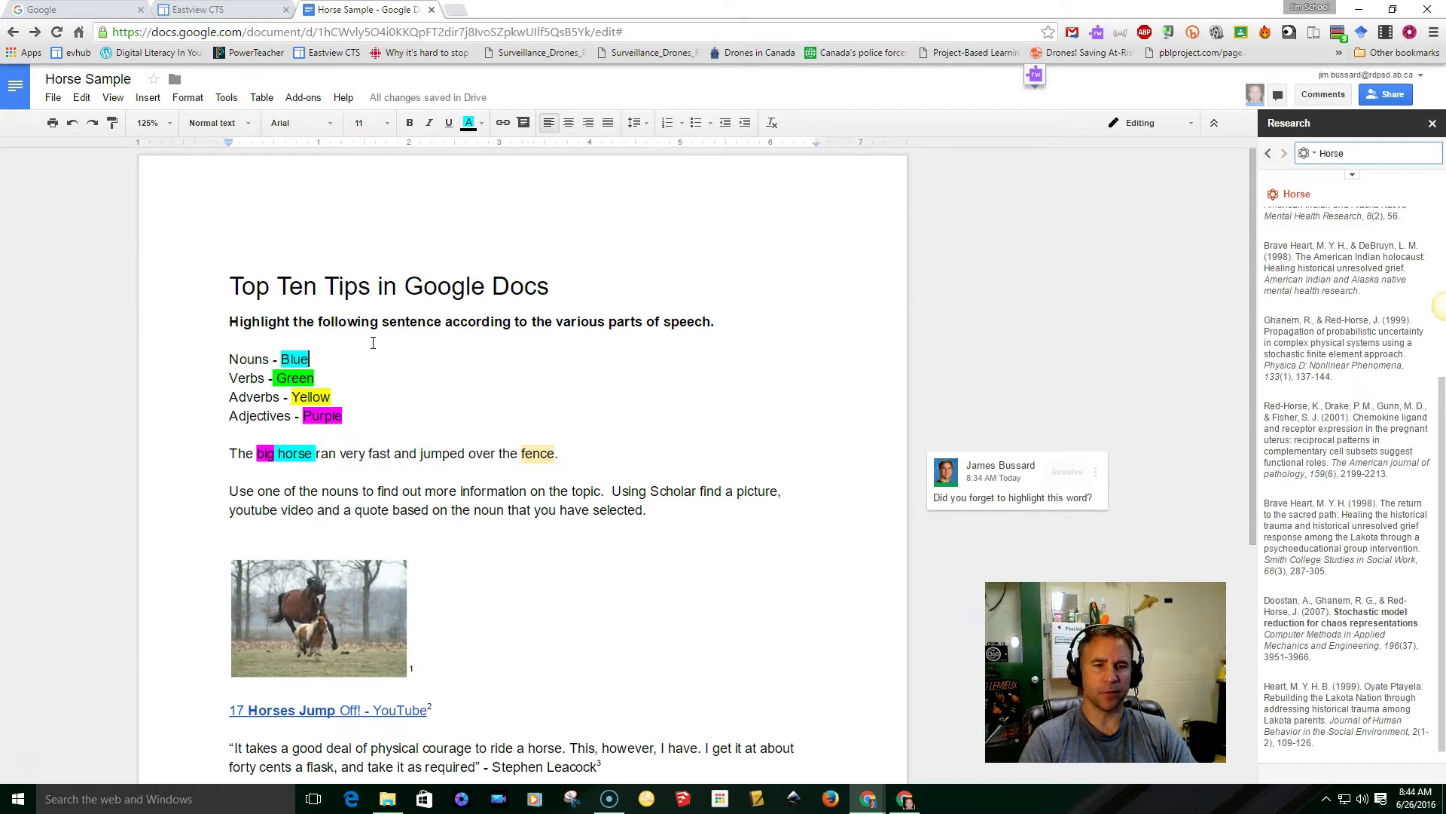
click(238, 340)
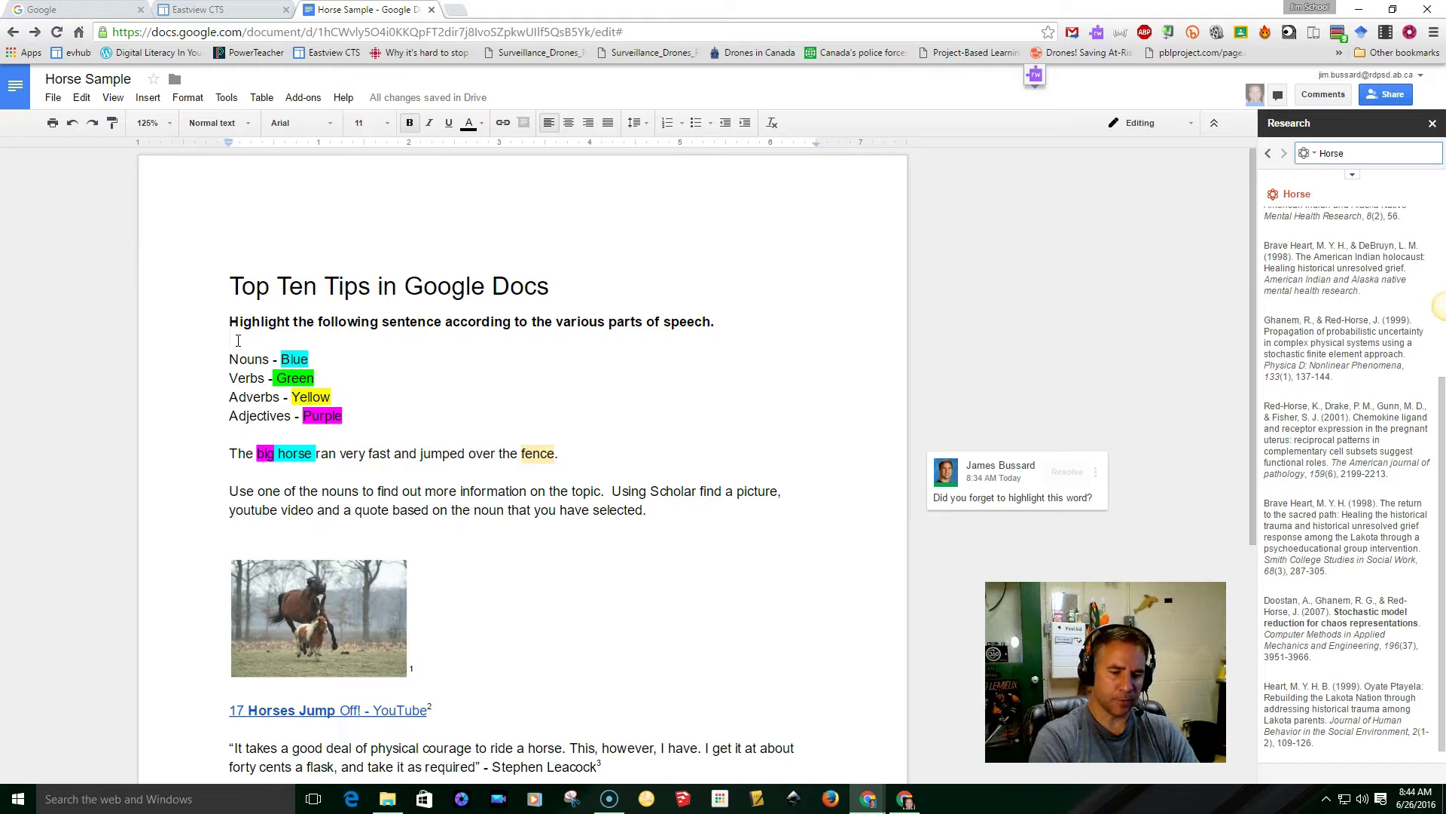
key(Return)
text(Parts of Spee)
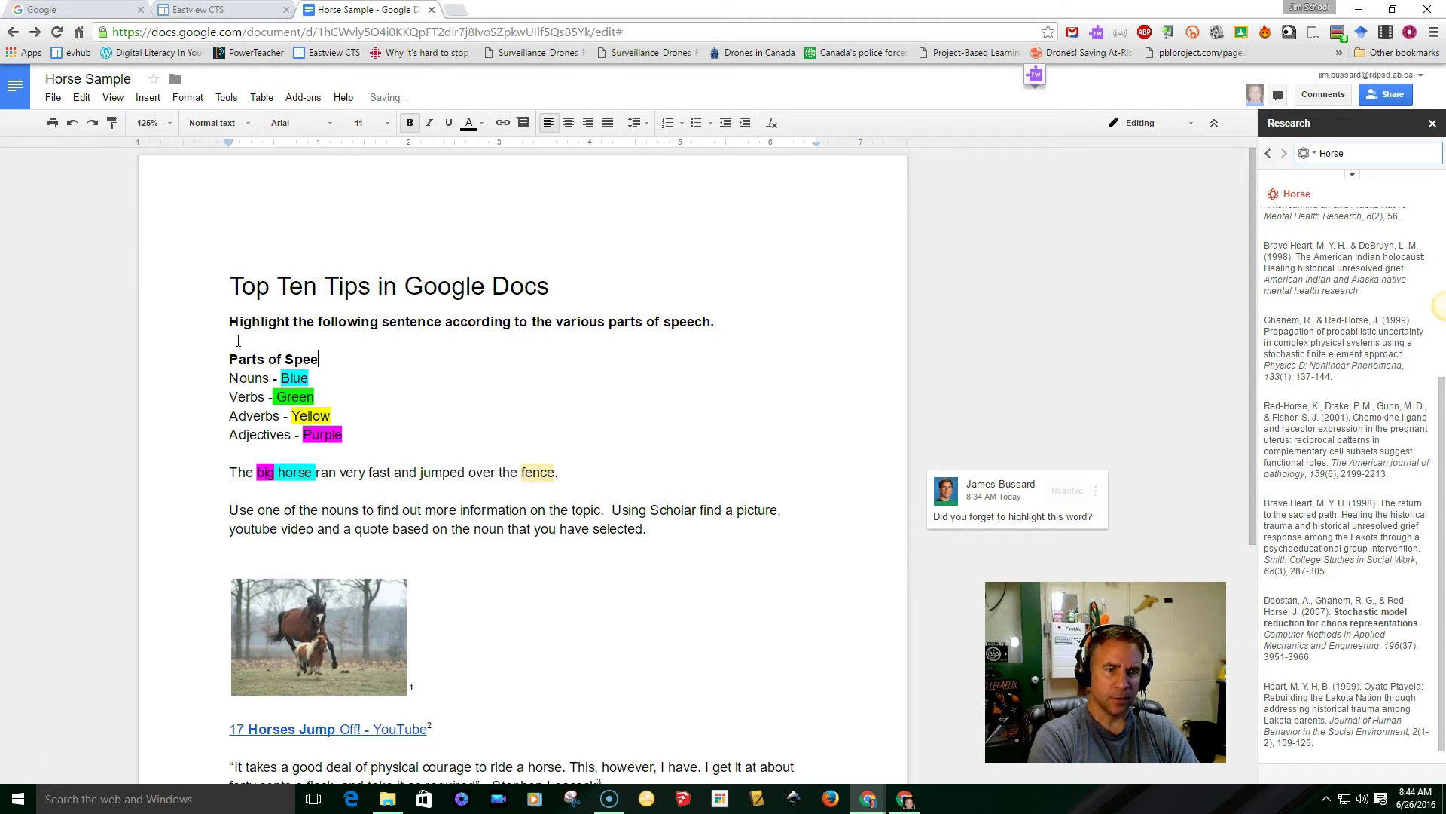
drag(335, 359, 213, 358)
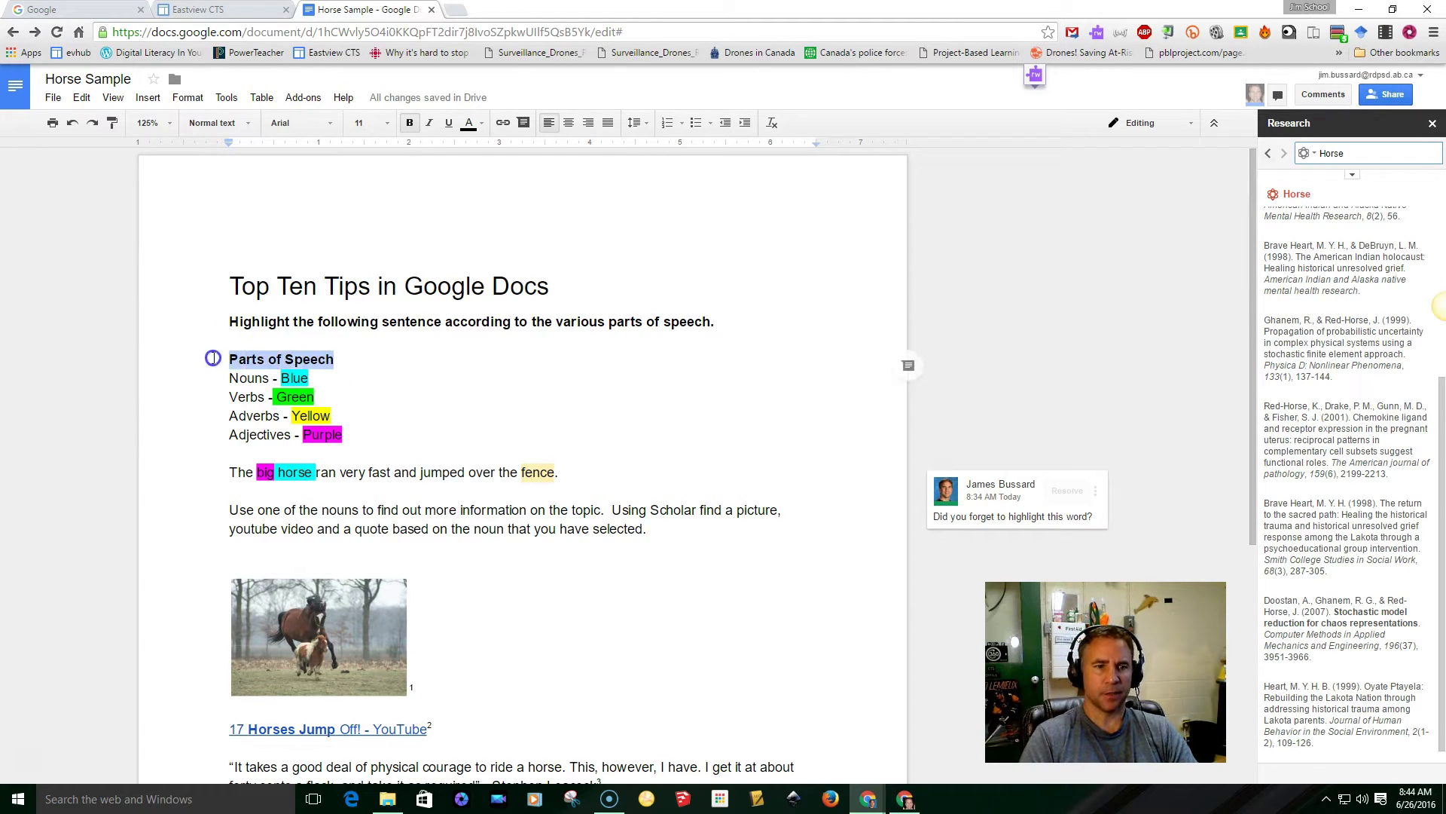
click(242, 122)
click(250, 326)
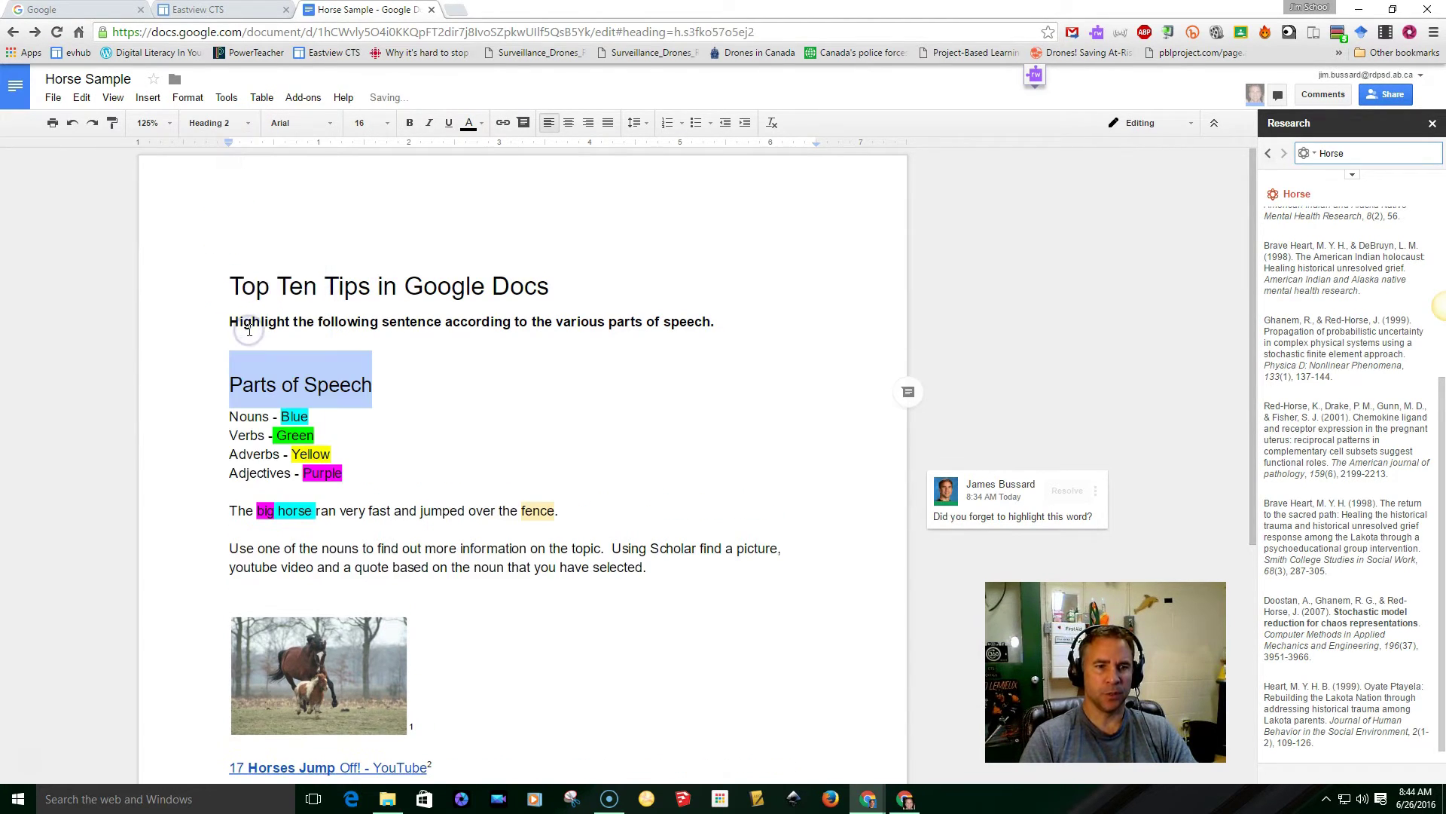
click(397, 393)
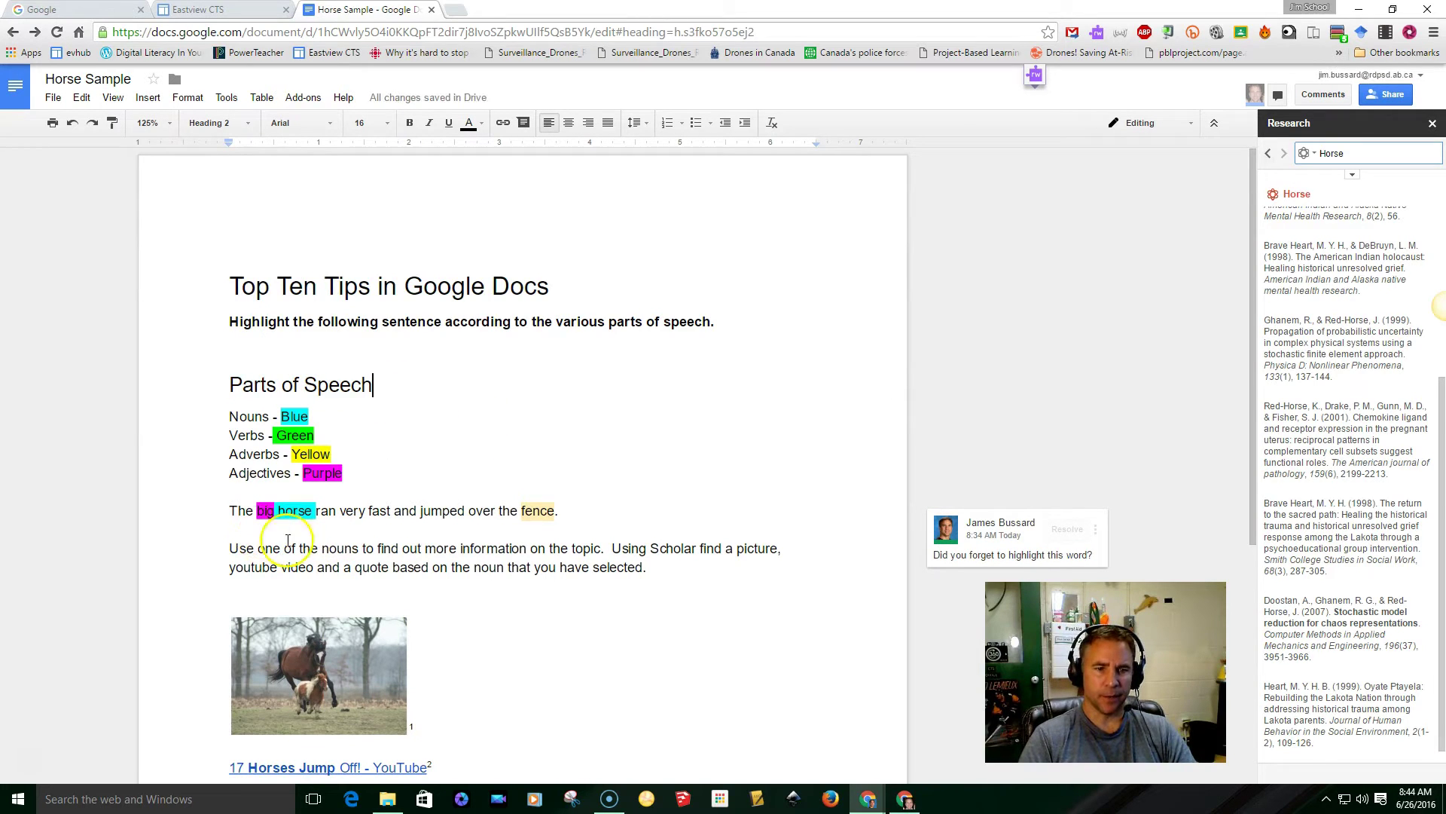
Step: Add the line "Image of Horse" above the horse picture and format it as Heading 2
scroll(413, 532, down, 1)
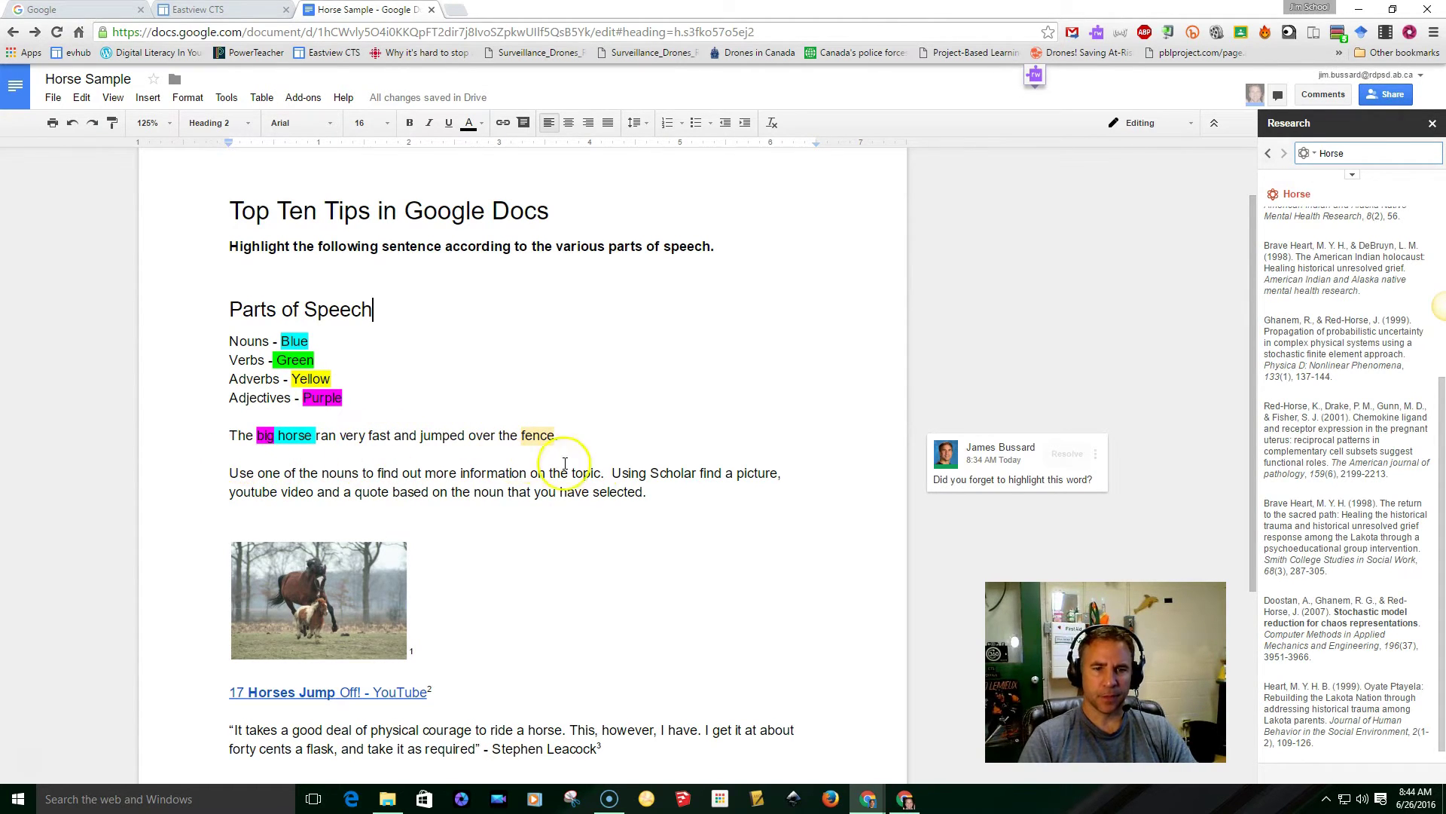
scroll(595, 493, down, 2)
click(248, 365)
key(Return)
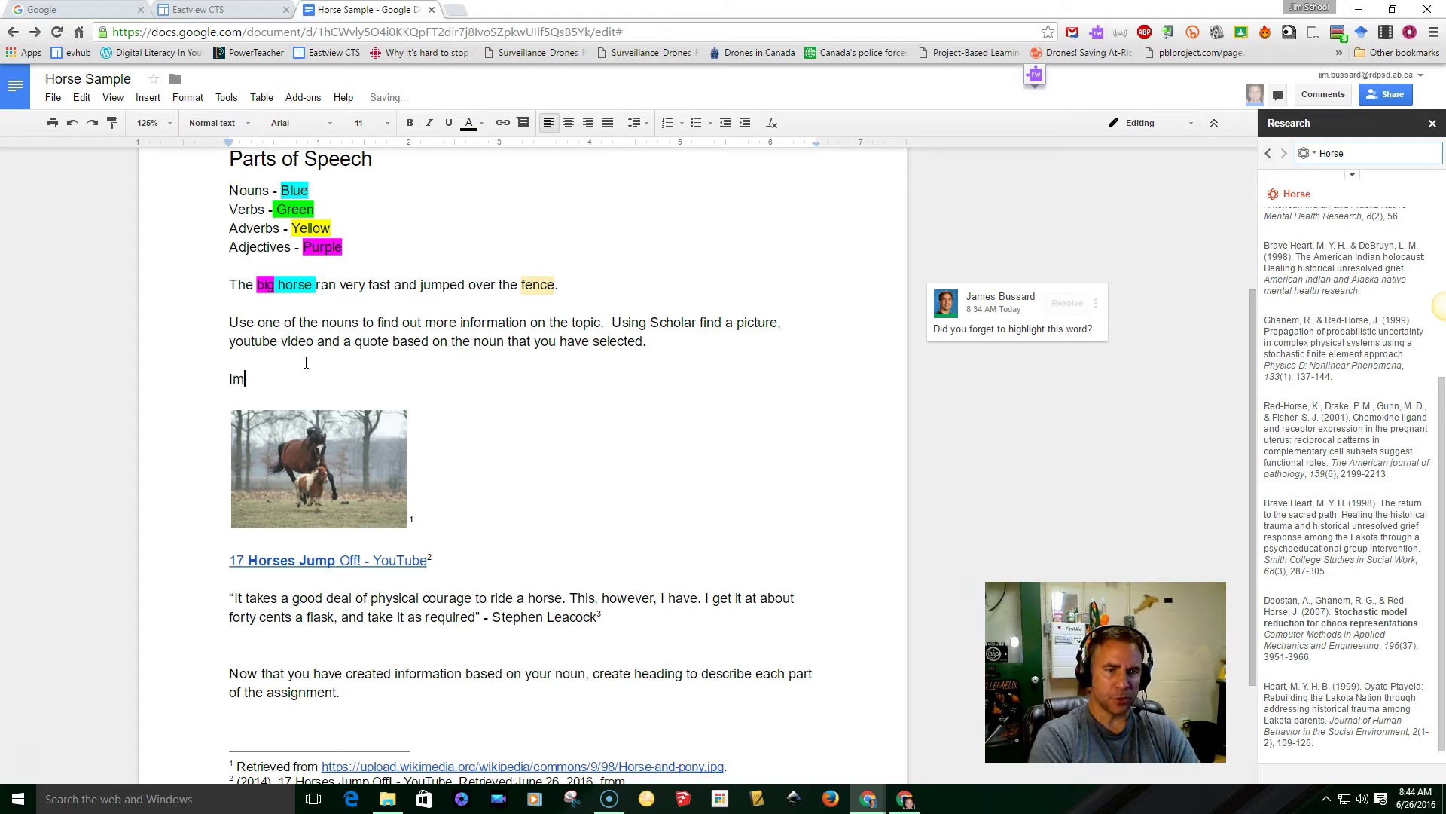
text(Image of Horse)
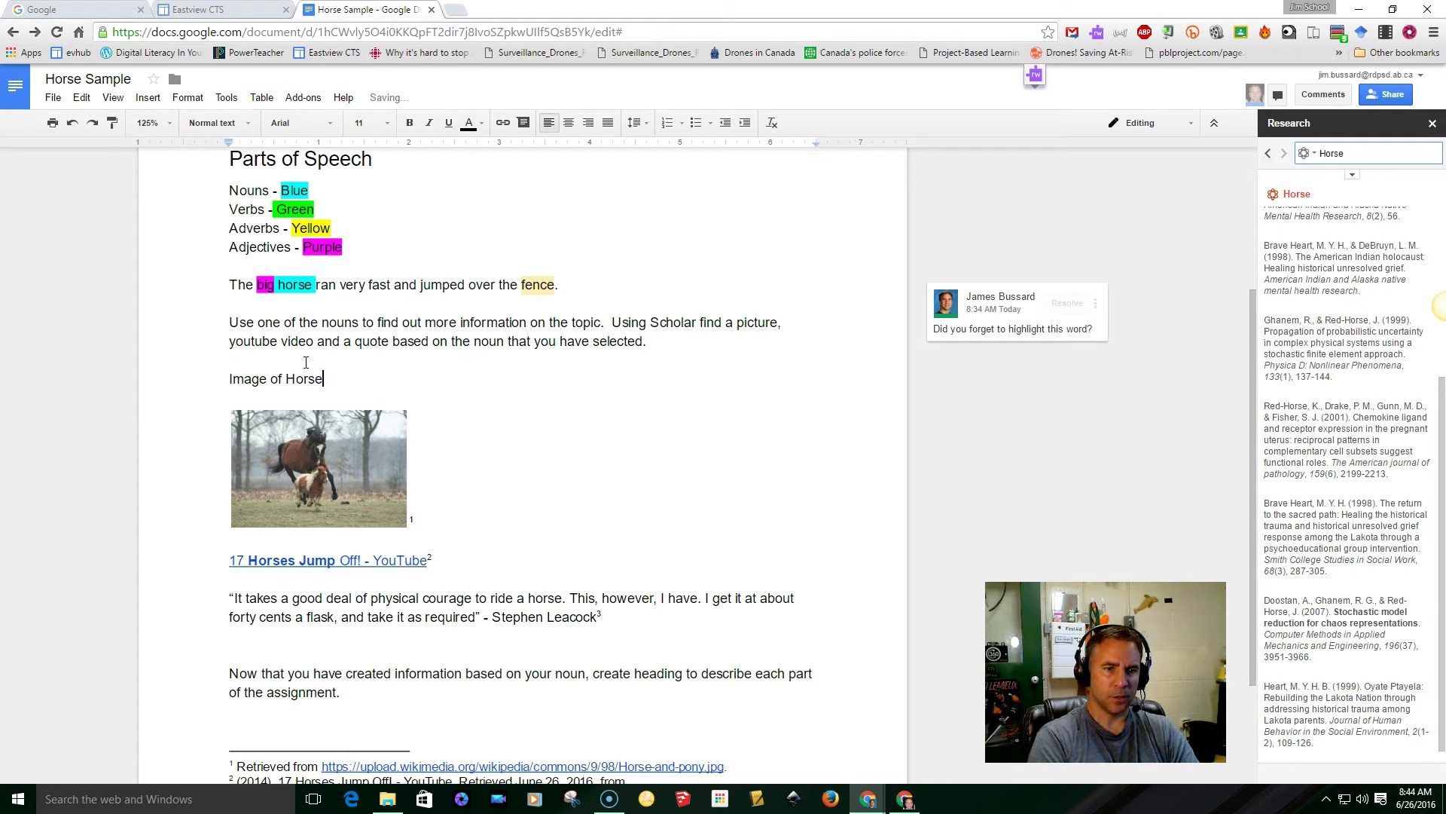
drag(323, 378, 229, 376)
click(213, 123)
click(251, 337)
Step: Add the line "YouTube Video of Horse Jumping" above the video link and format it as Heading 2
scroll(467, 549, down, 1)
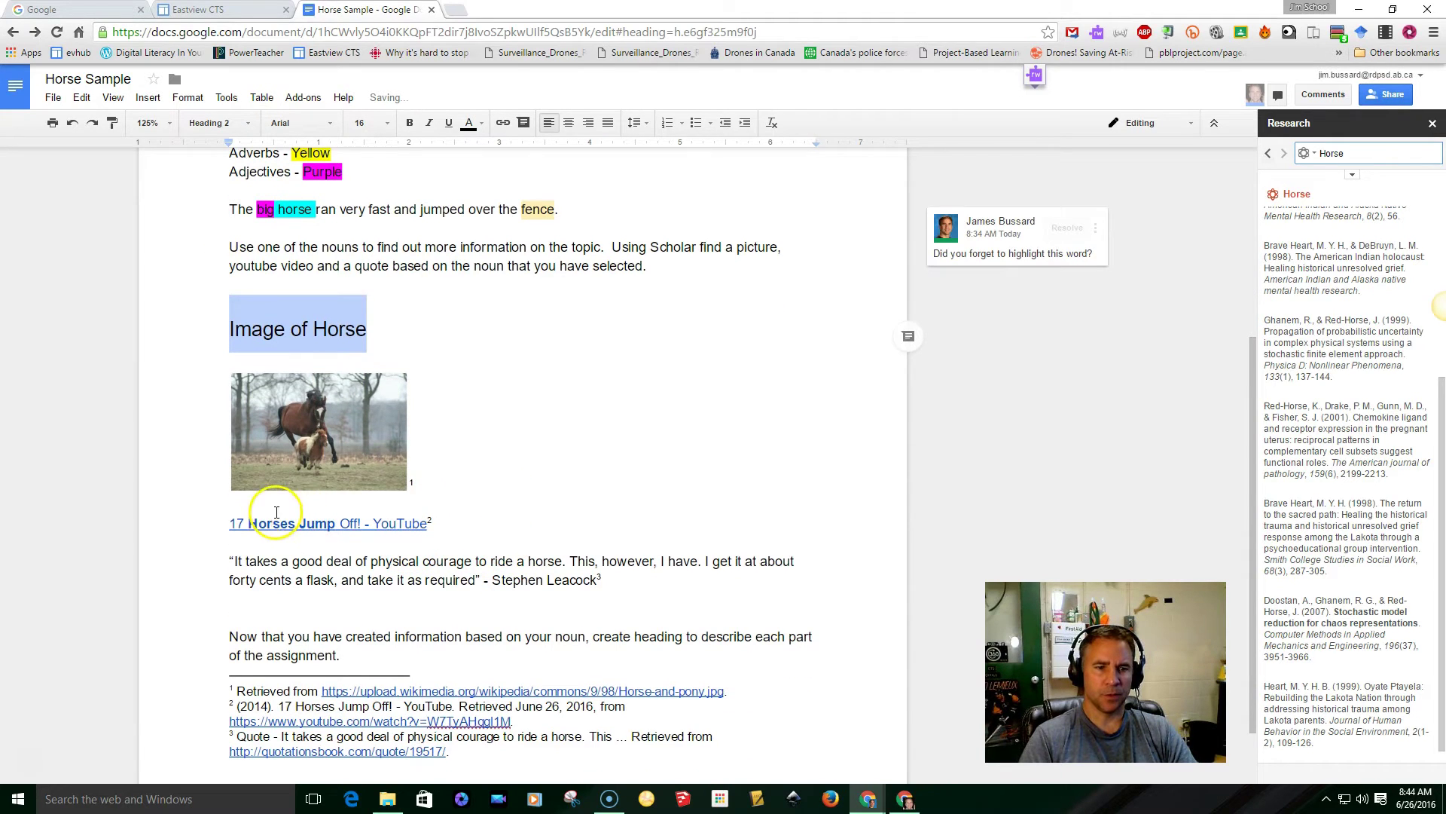
click(246, 504)
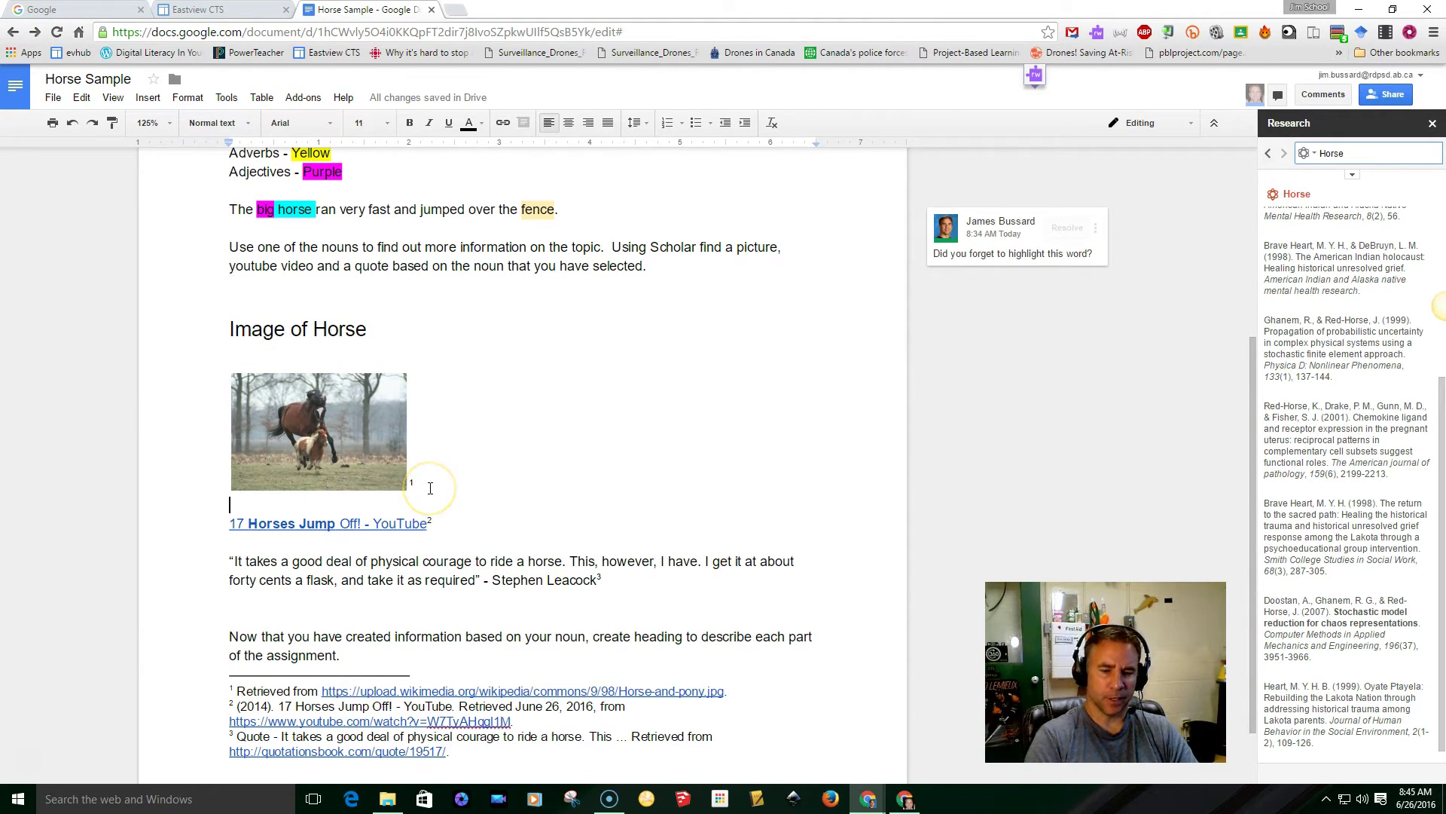
key(Return)
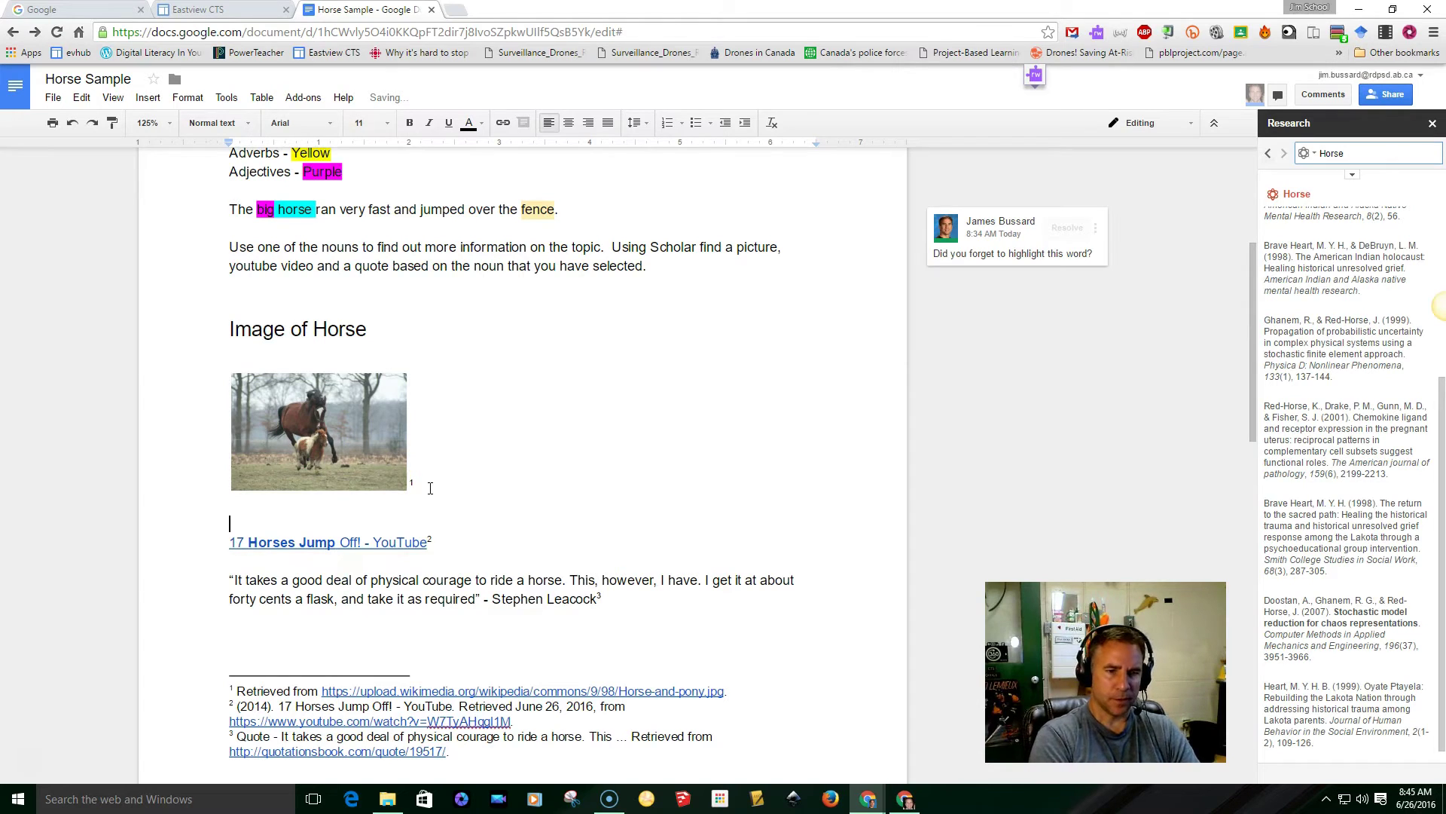
text(YouTube Video of Horse Jumping)
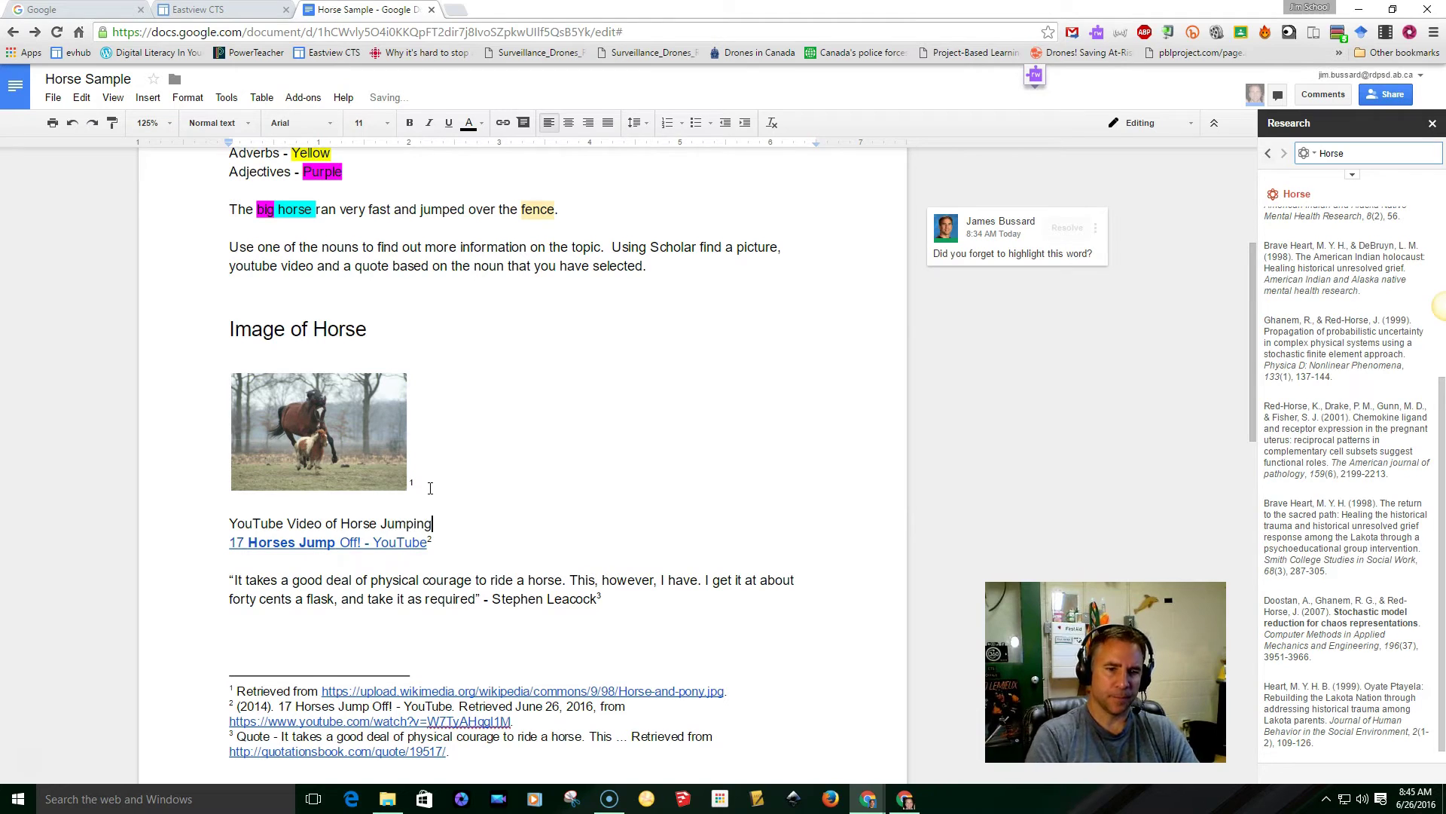
drag(430, 523, 226, 506)
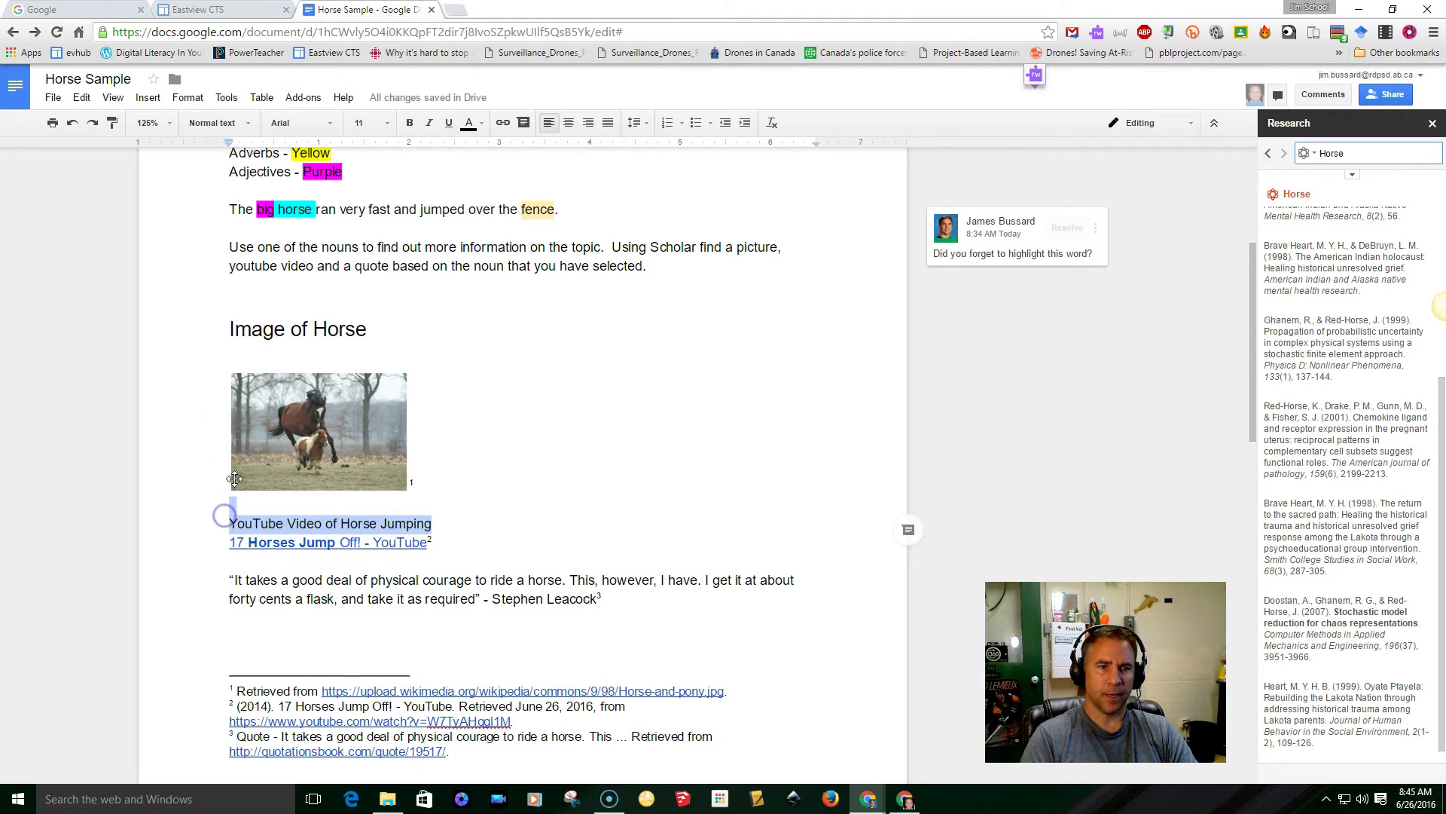
click(236, 523)
drag(232, 523, 424, 523)
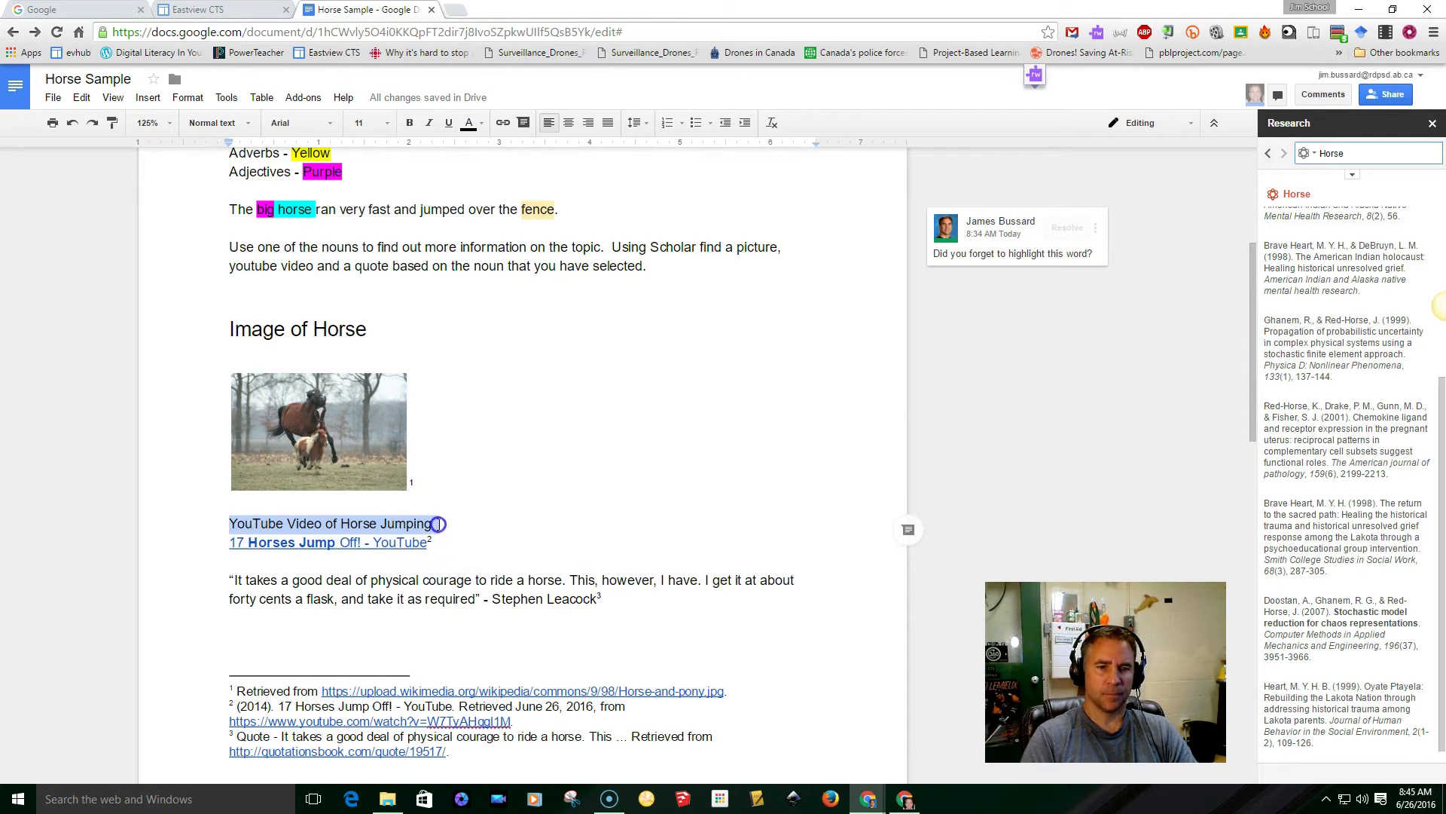
click(241, 123)
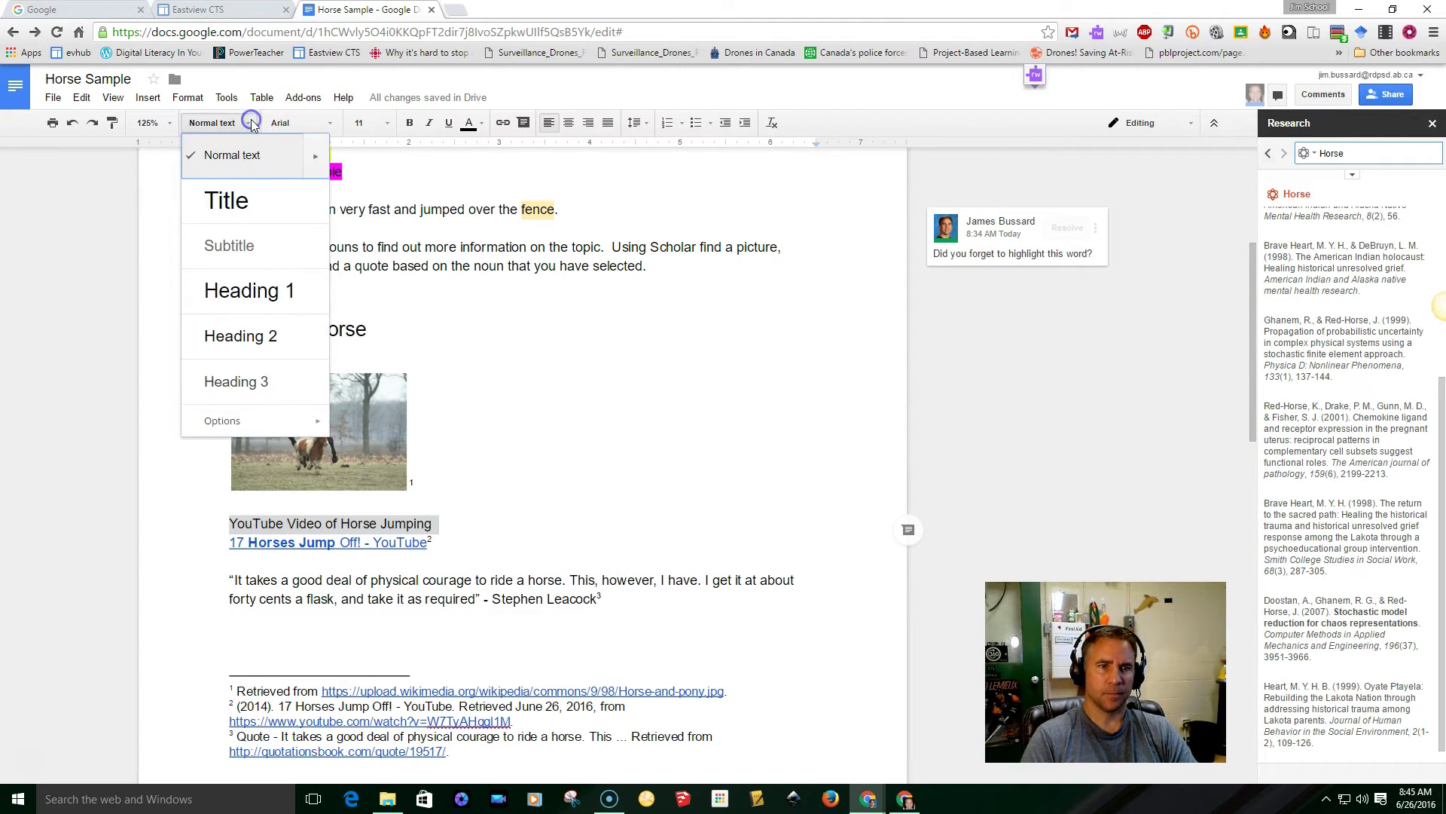
click(259, 334)
Step: Add the line "Quote - Horse" above the quotation and format it as Heading 2
scroll(314, 471, down, 4)
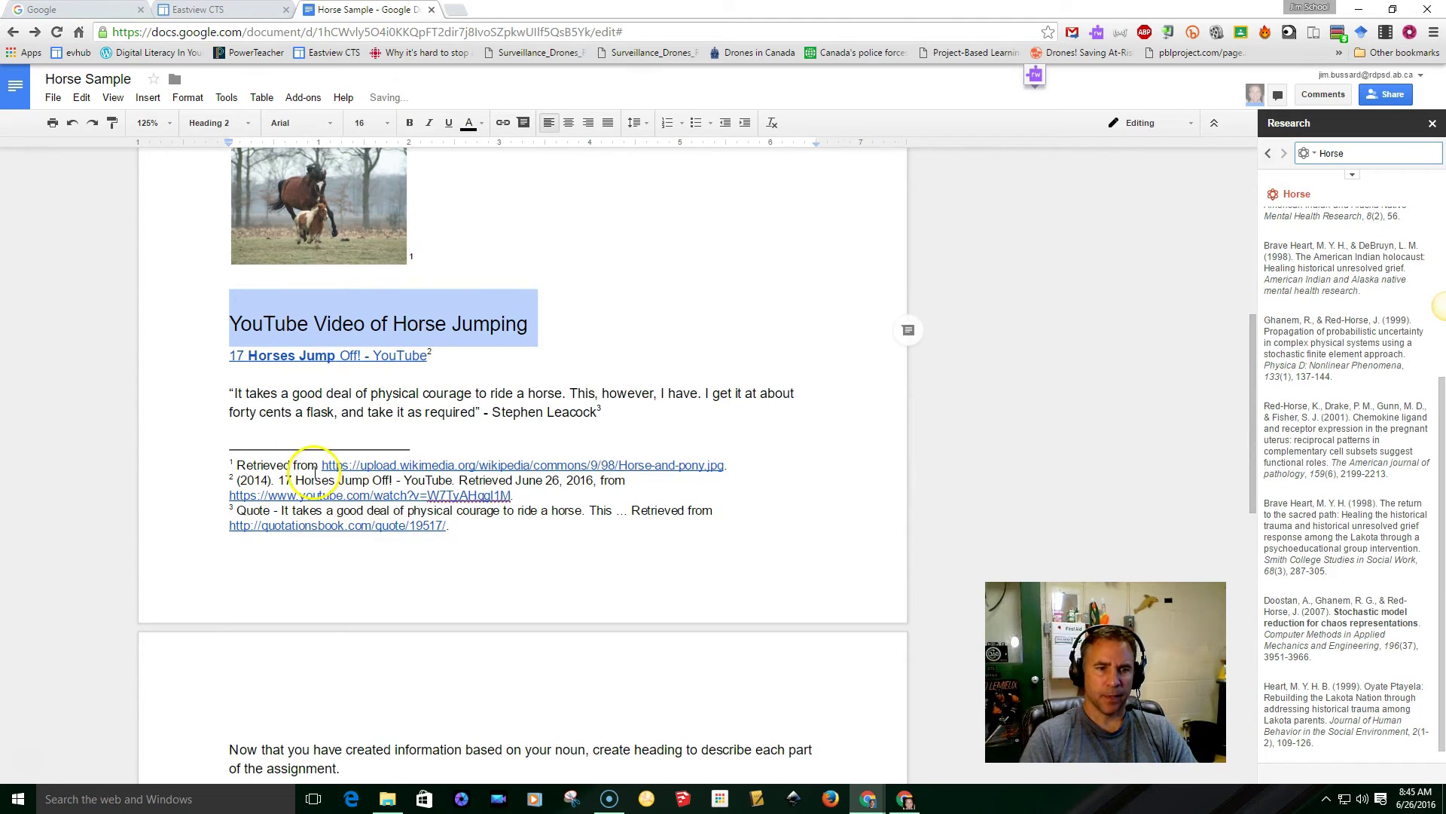
scroll(294, 403, down, 1)
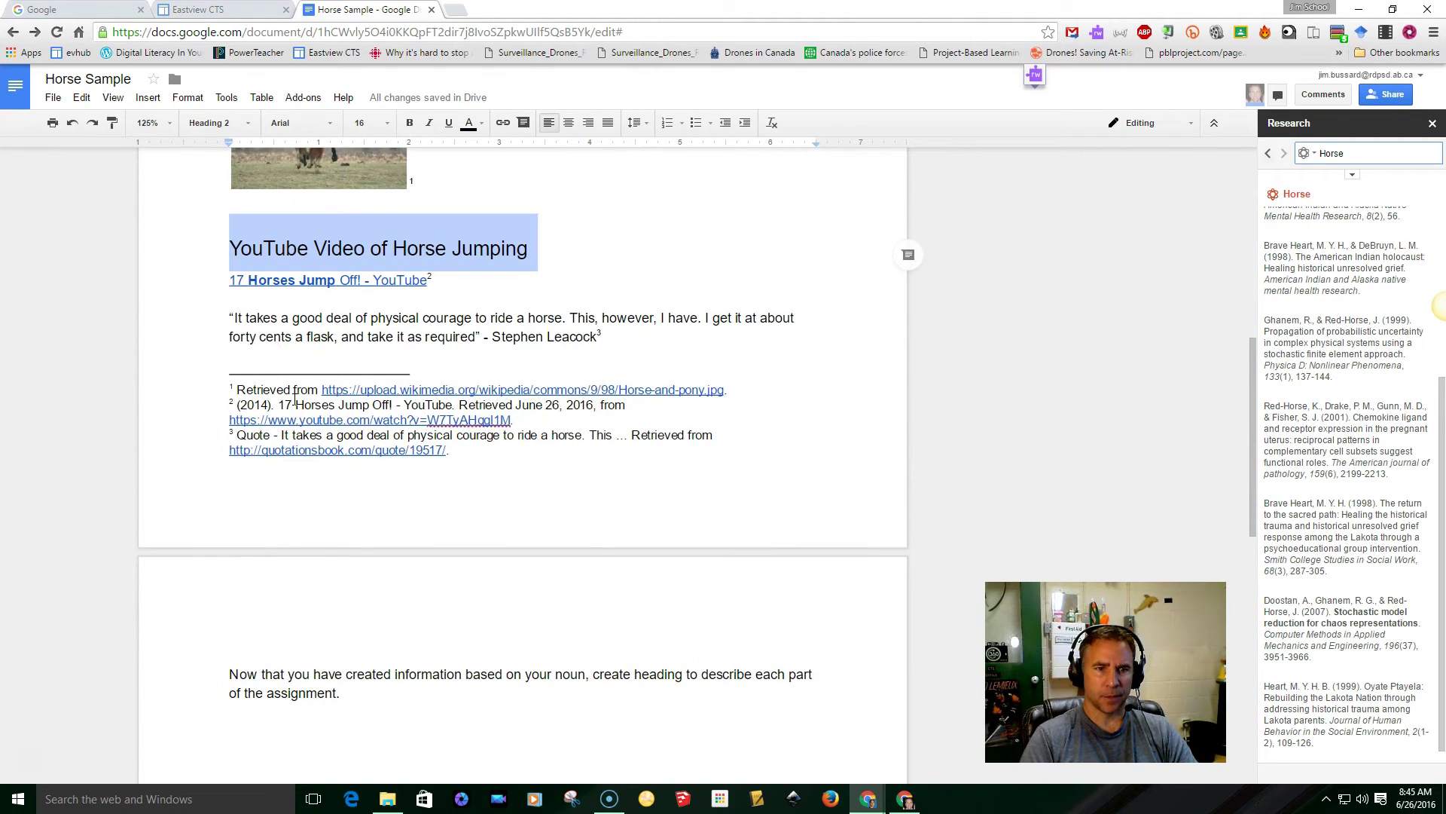
click(234, 297)
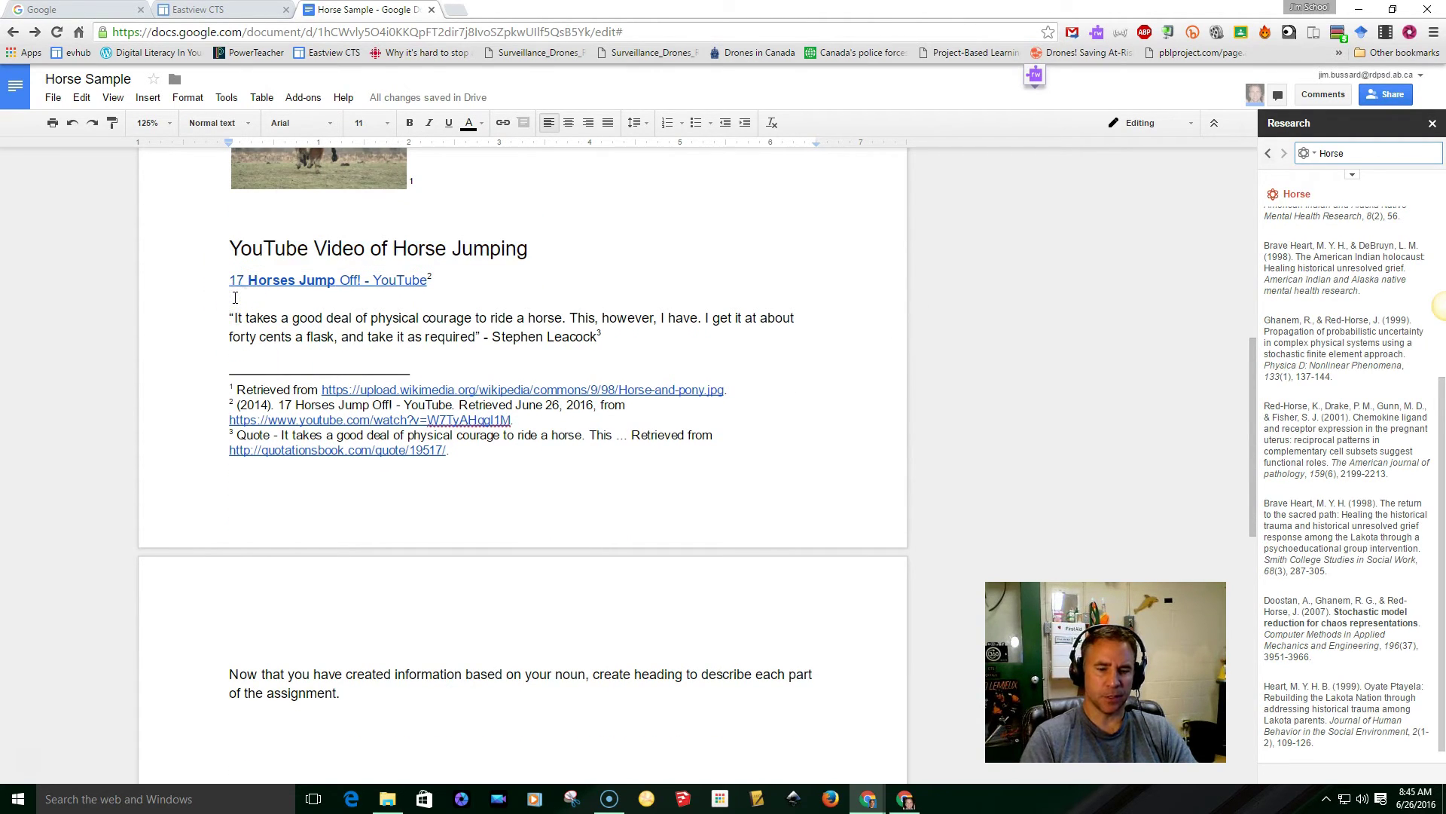
key(Return)
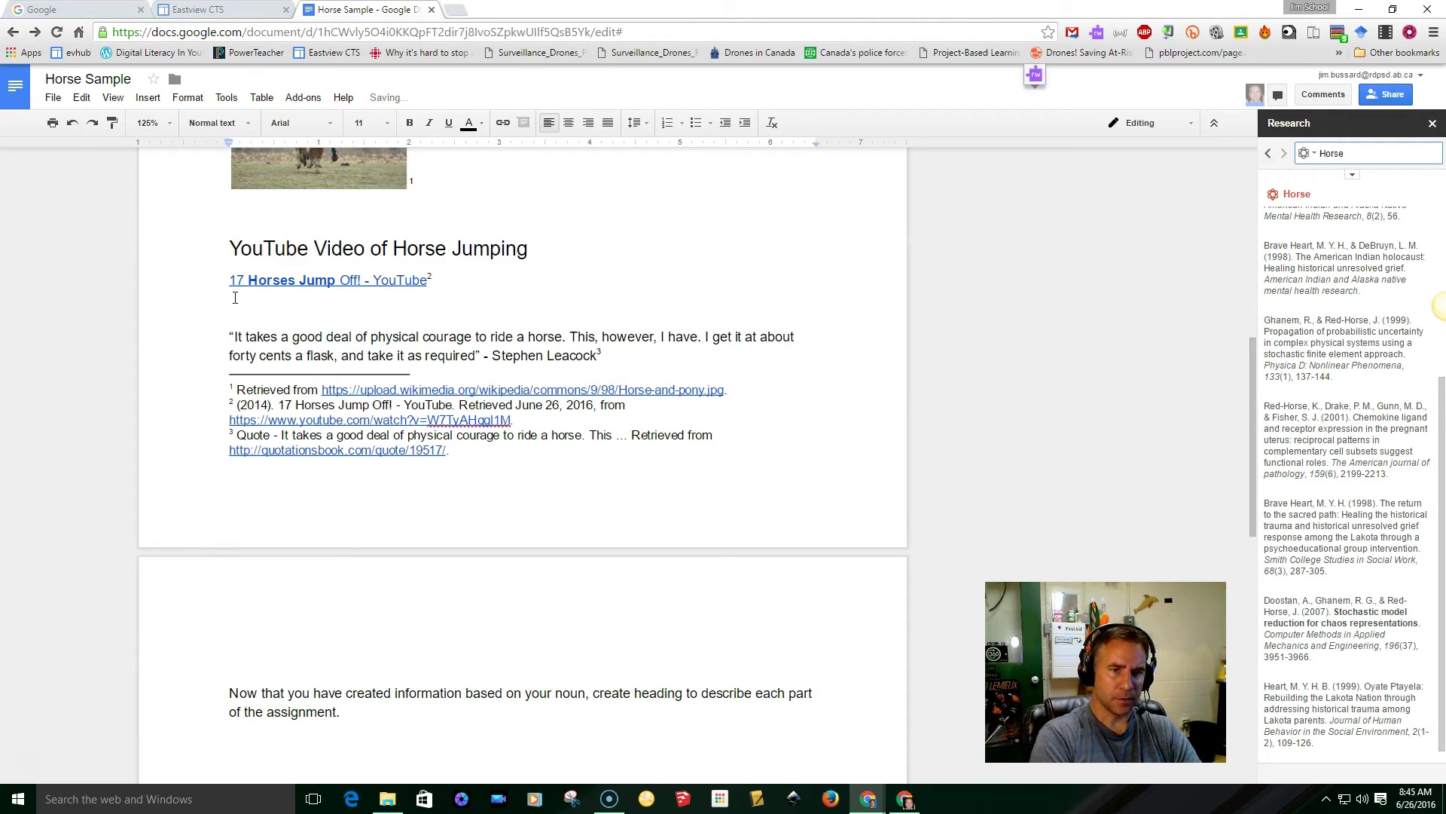
text(Quote - Horse)
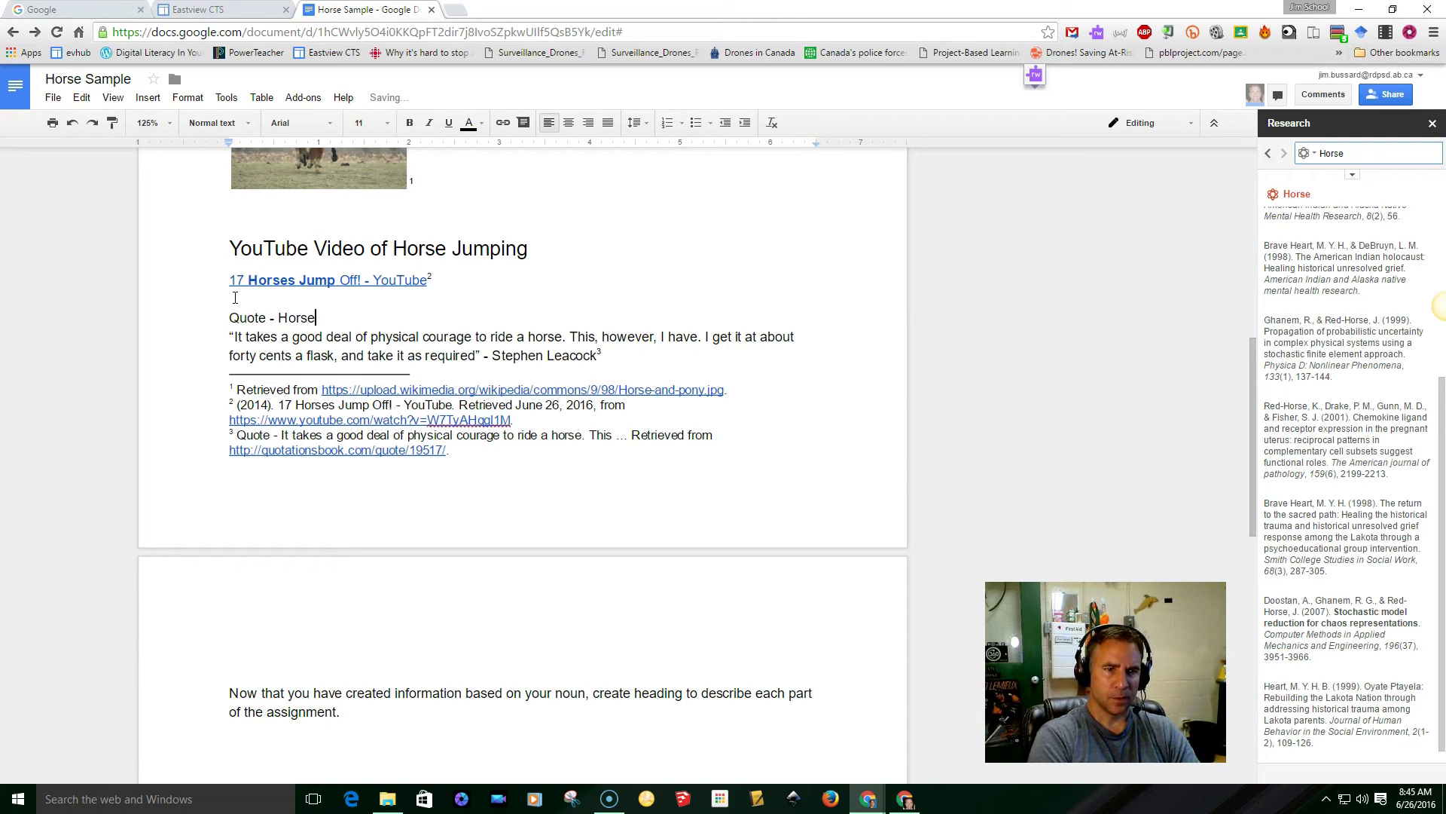
triple_click(240, 317)
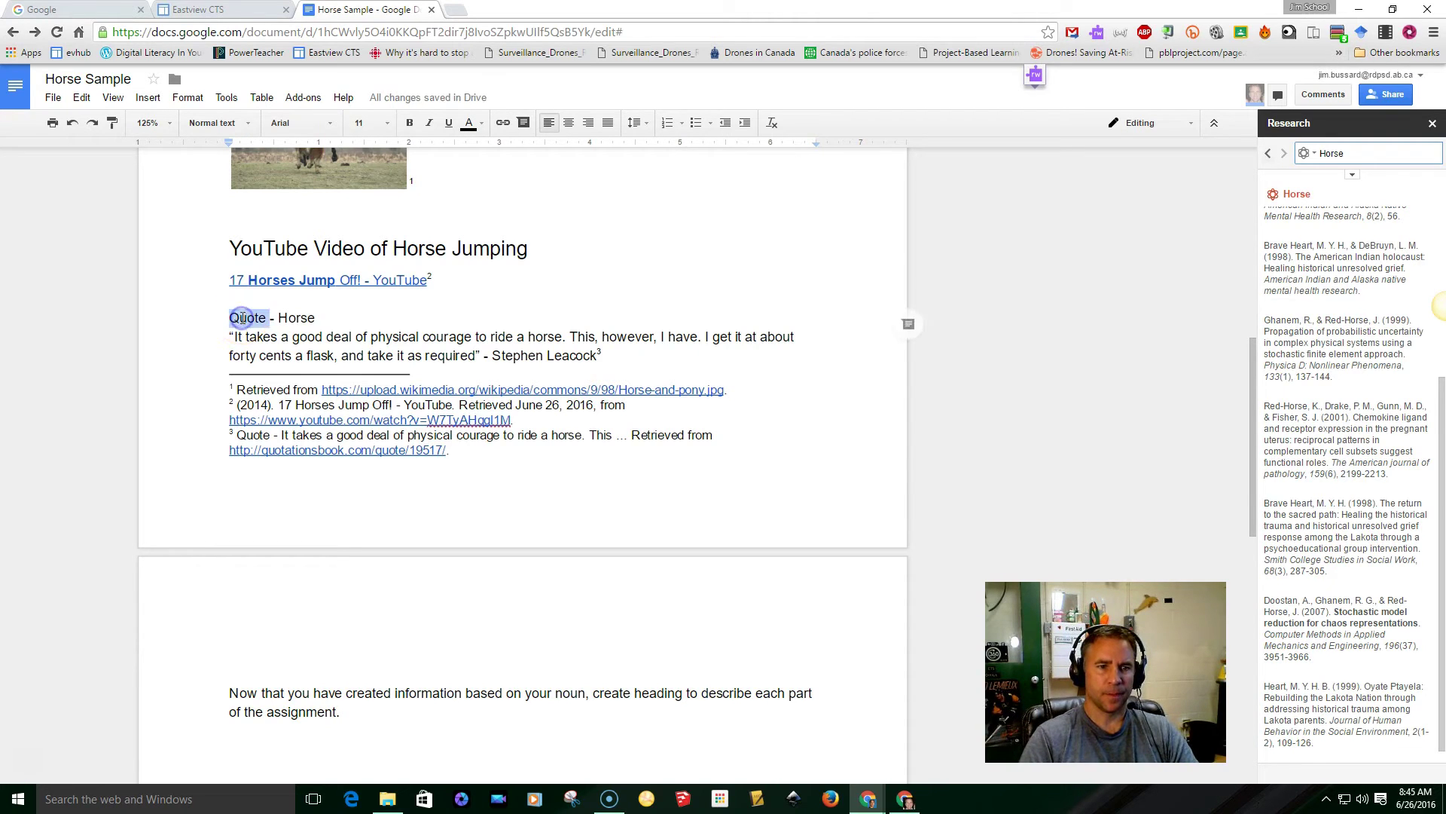
click(240, 123)
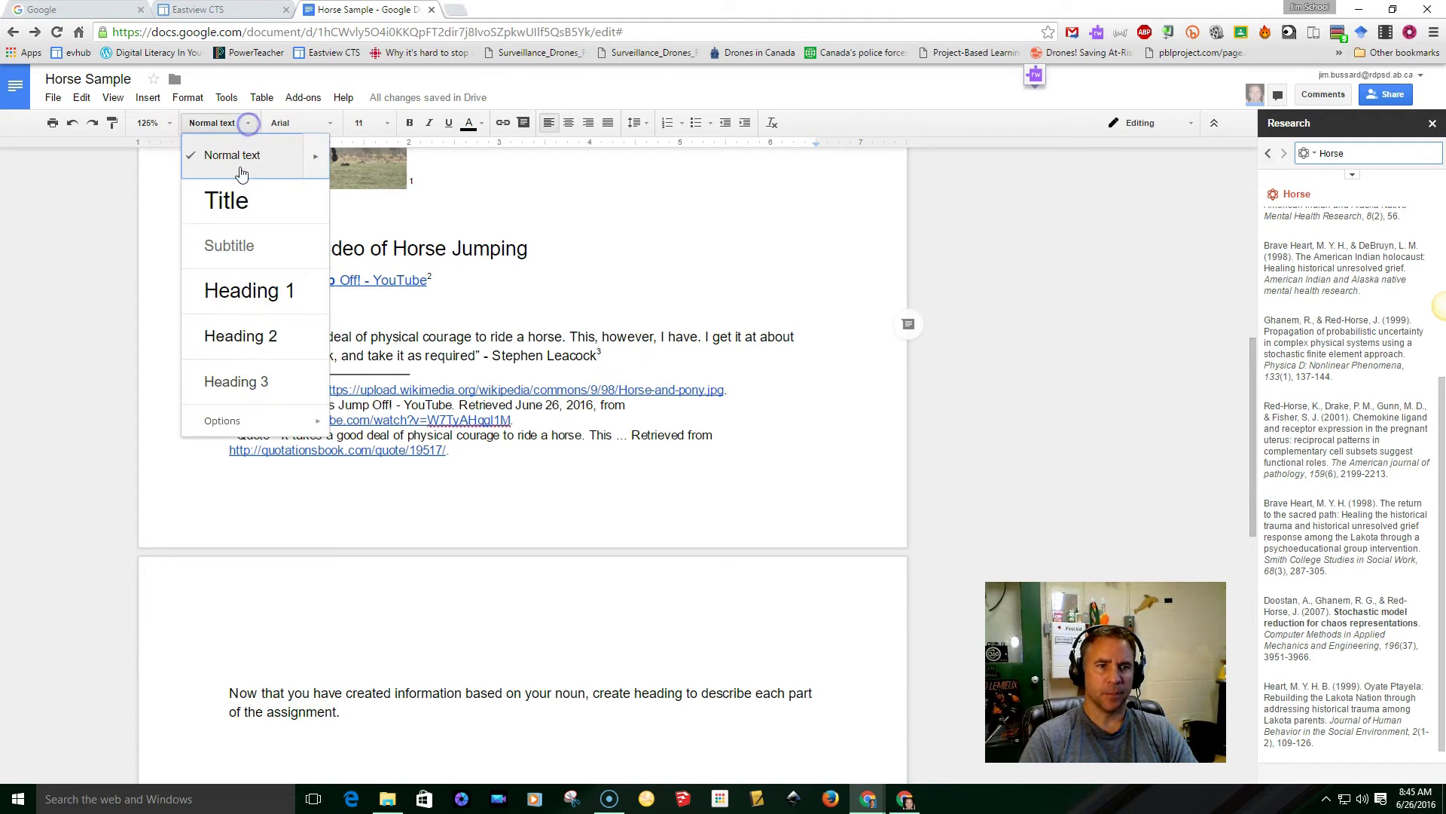
click(243, 334)
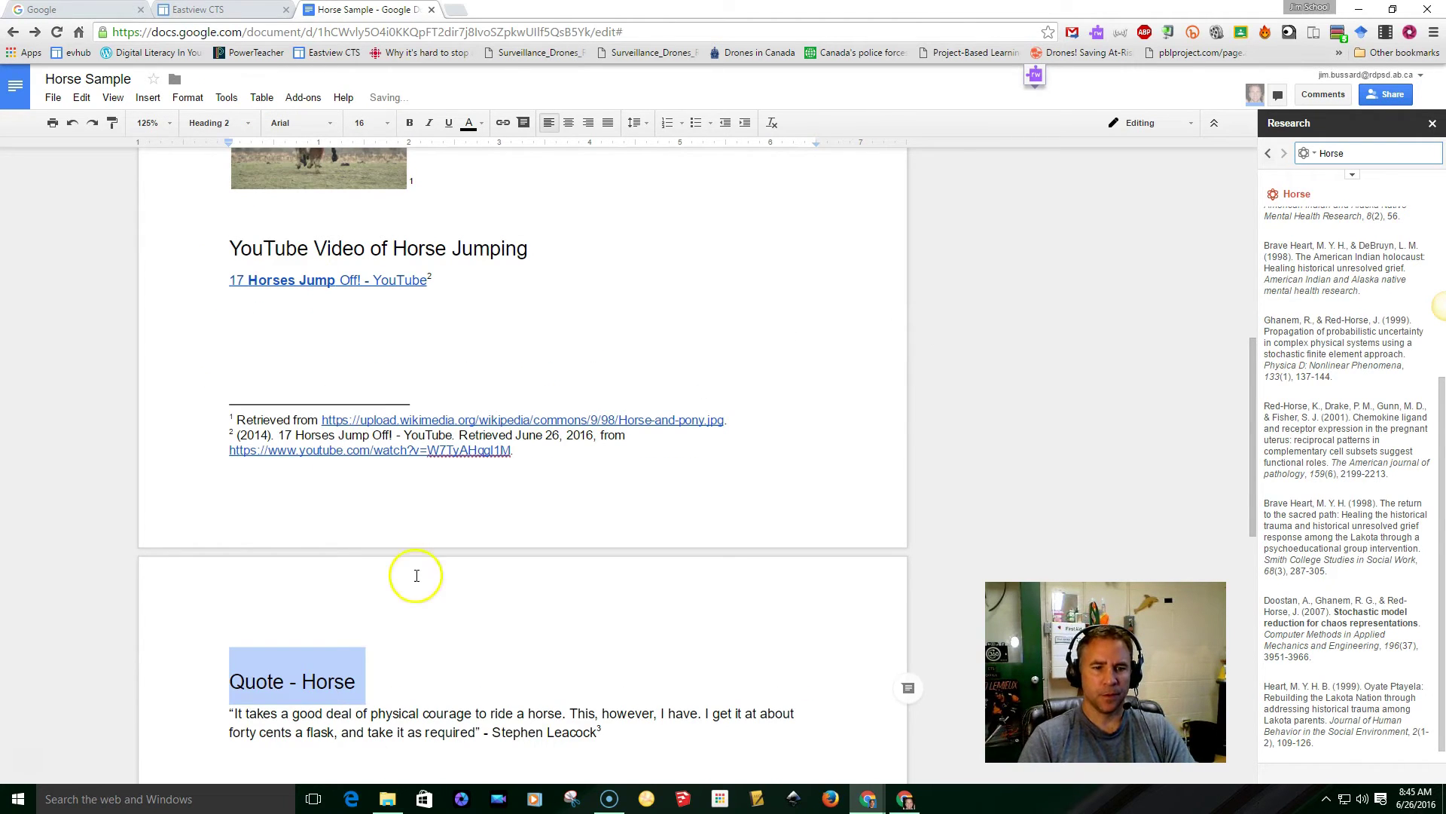
click(399, 677)
Step: Review the headings back up to the document's start and show the document outline
scroll(399, 677, down, 2)
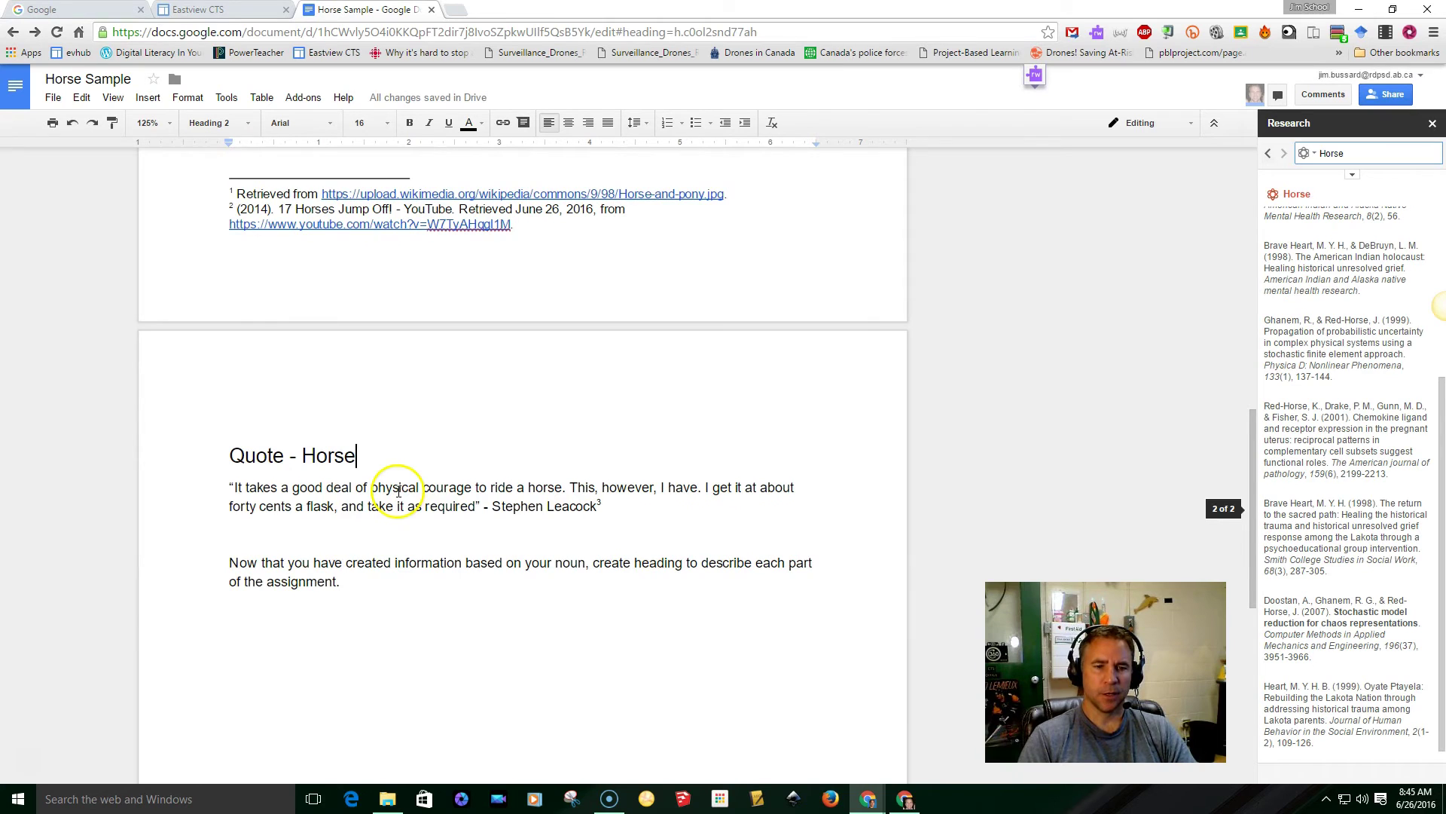
scroll(362, 505, up, 10)
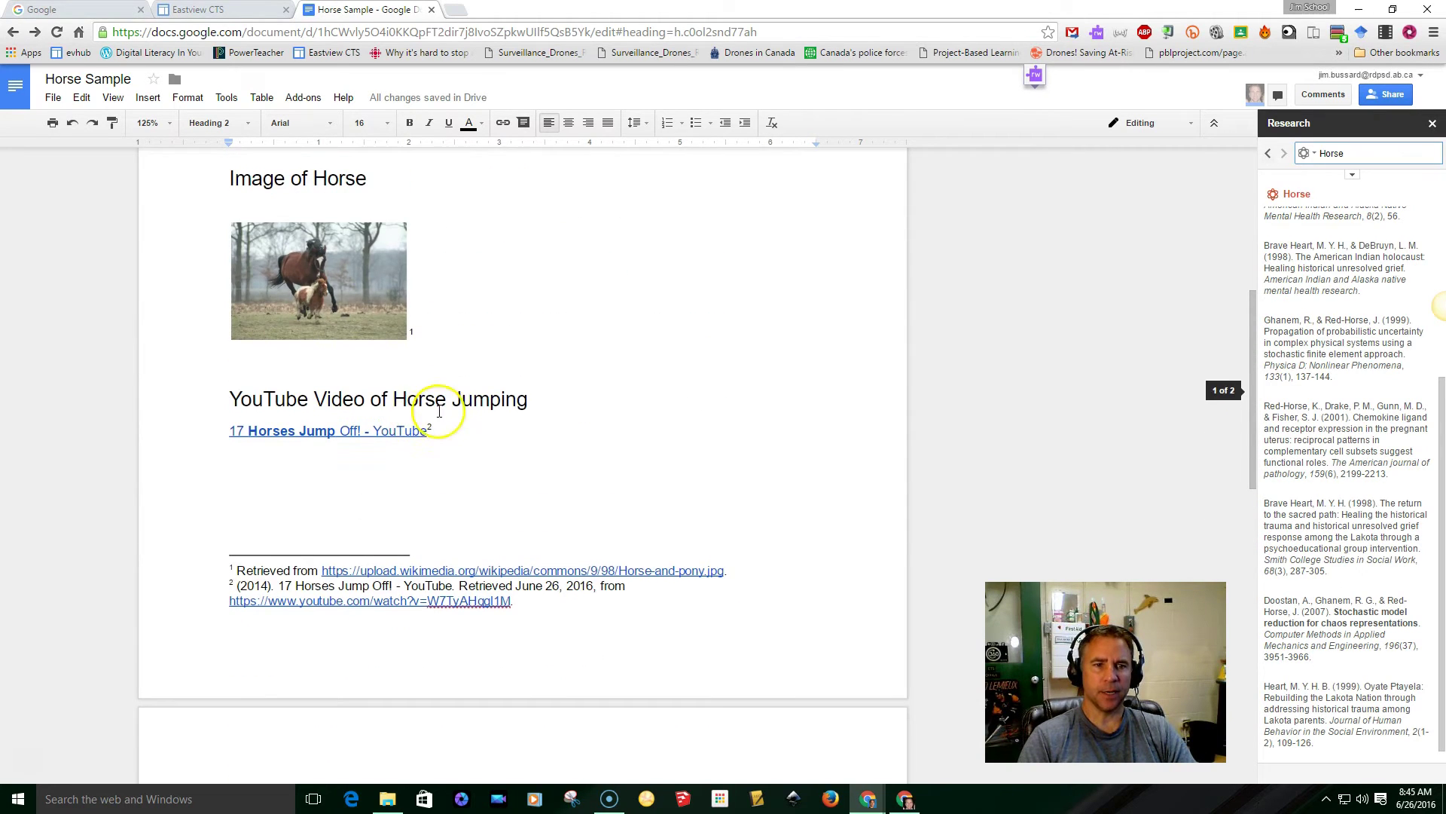
scroll(371, 264, up, 2)
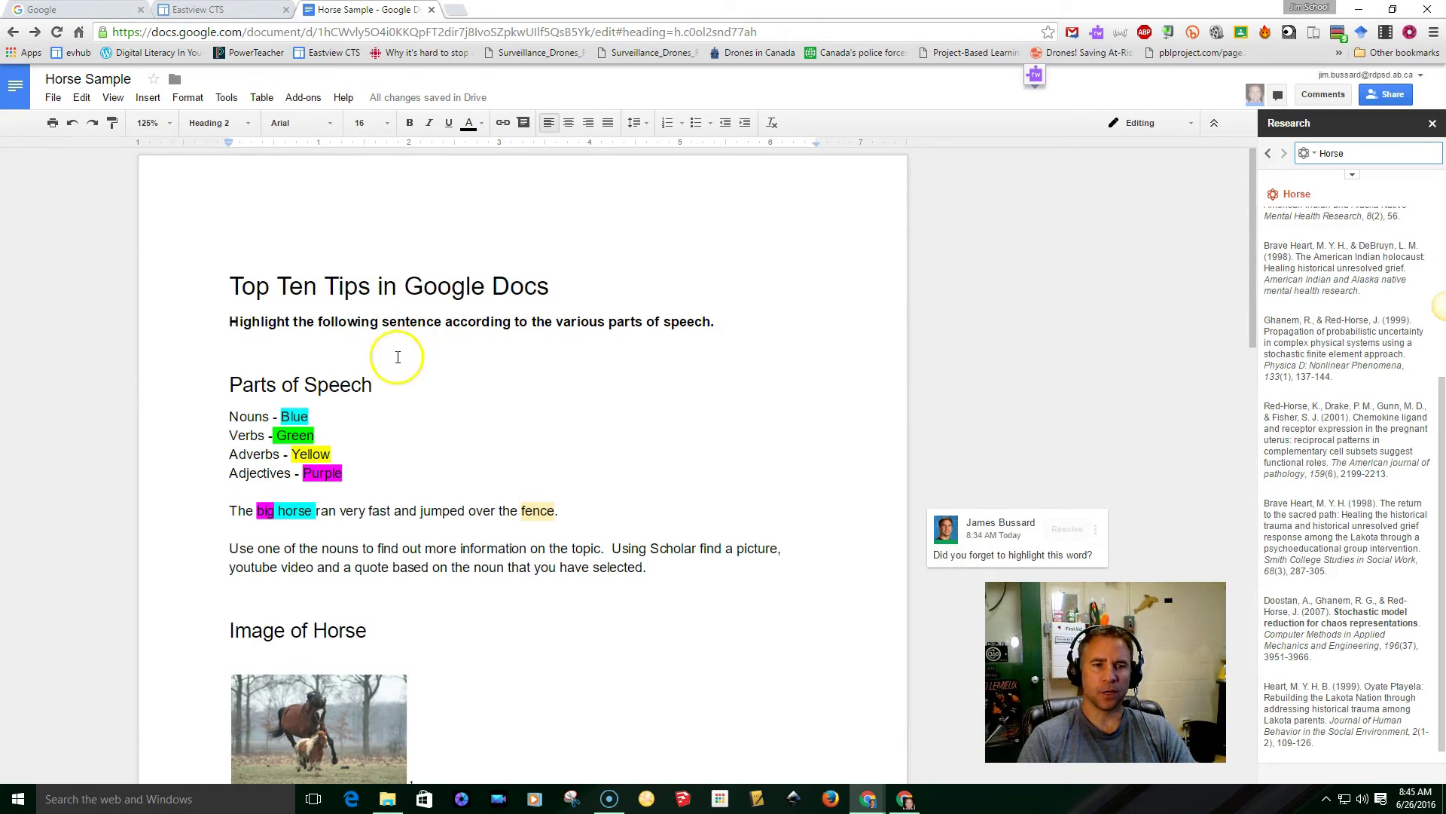
click(232, 98)
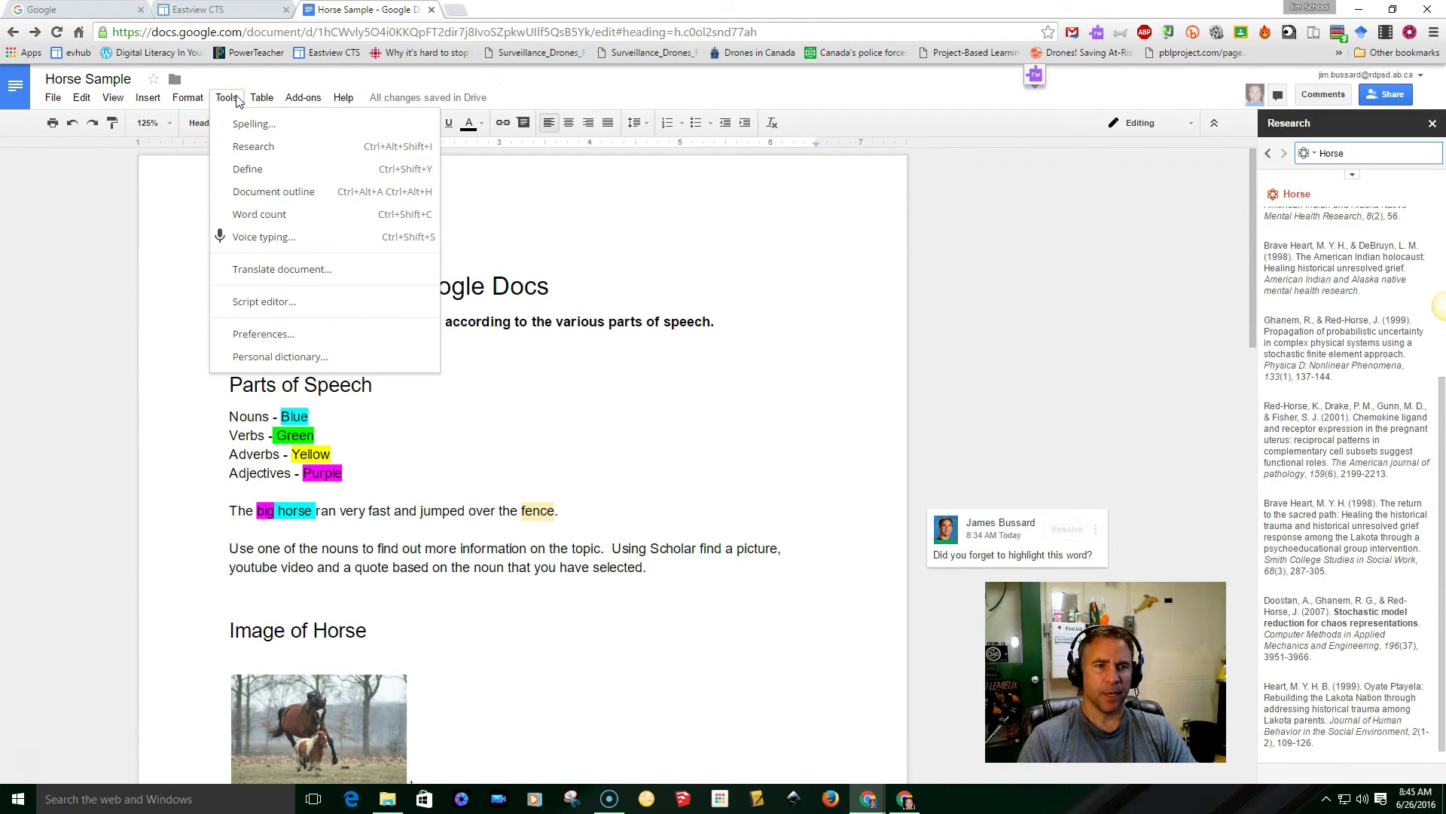
click(230, 100)
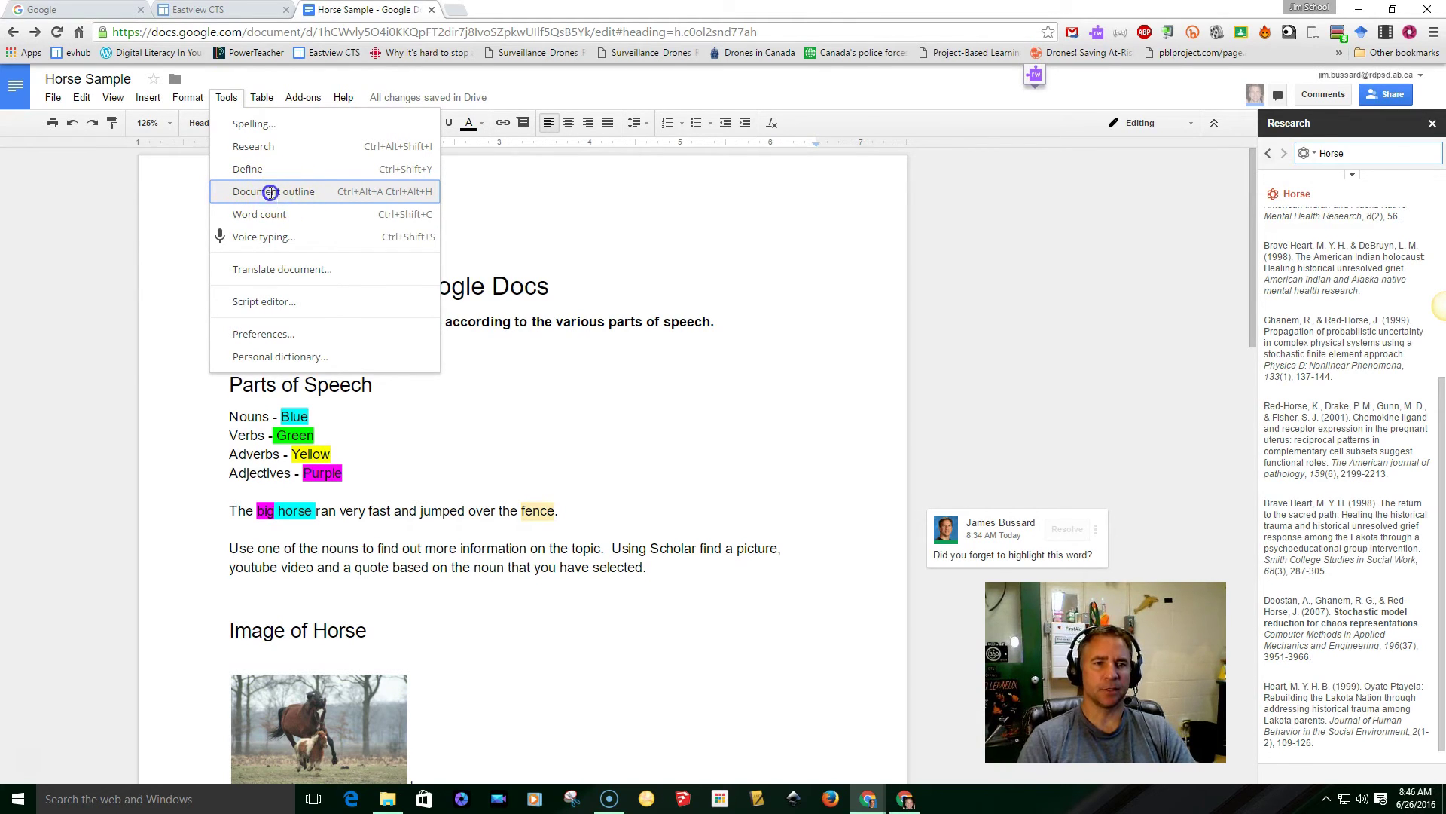
click(270, 193)
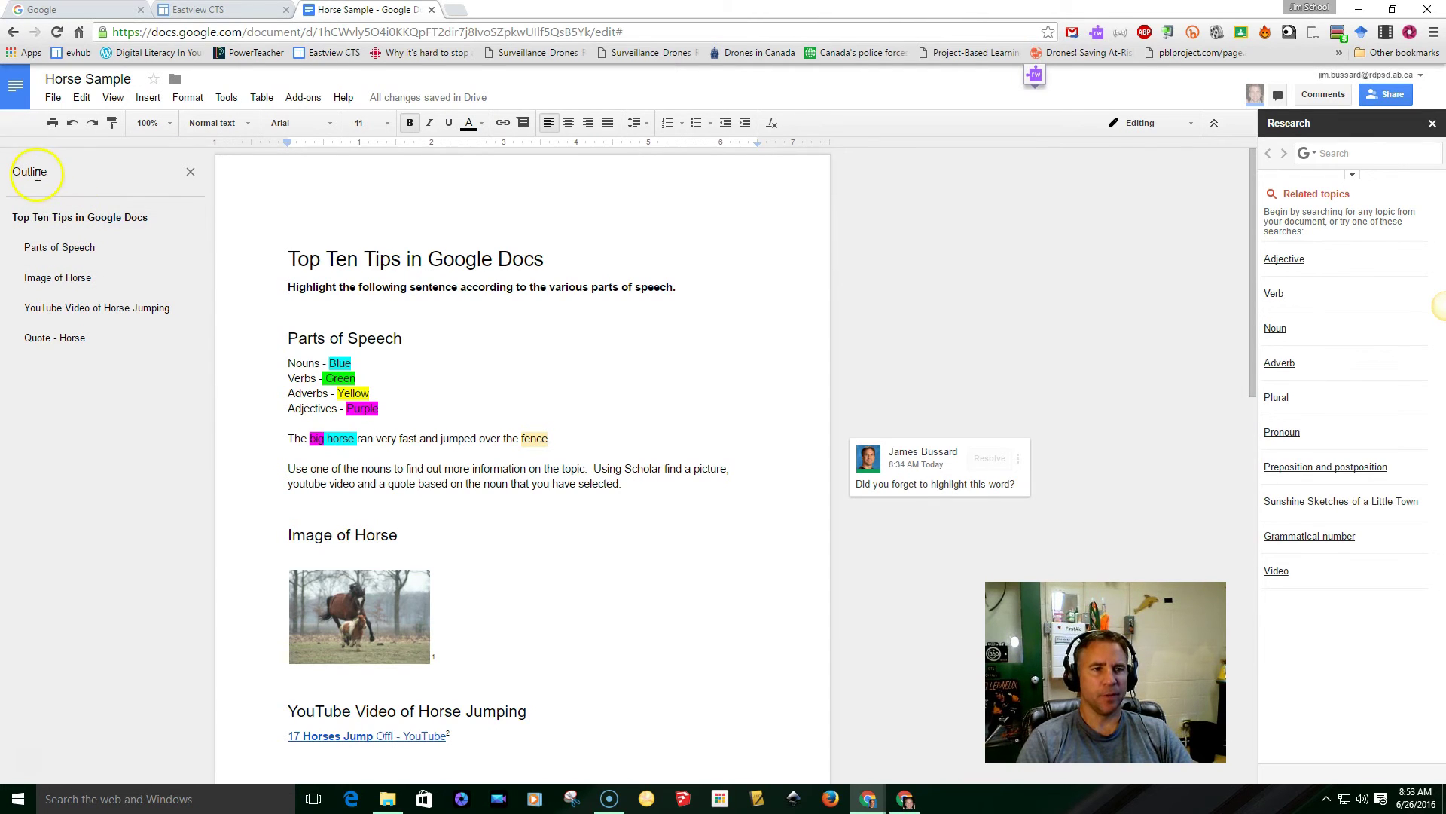
Step: Use the outline to visit each section from Parts of Speech through Quote - Horse, and return to the Top Ten Tips heading
click(53, 261)
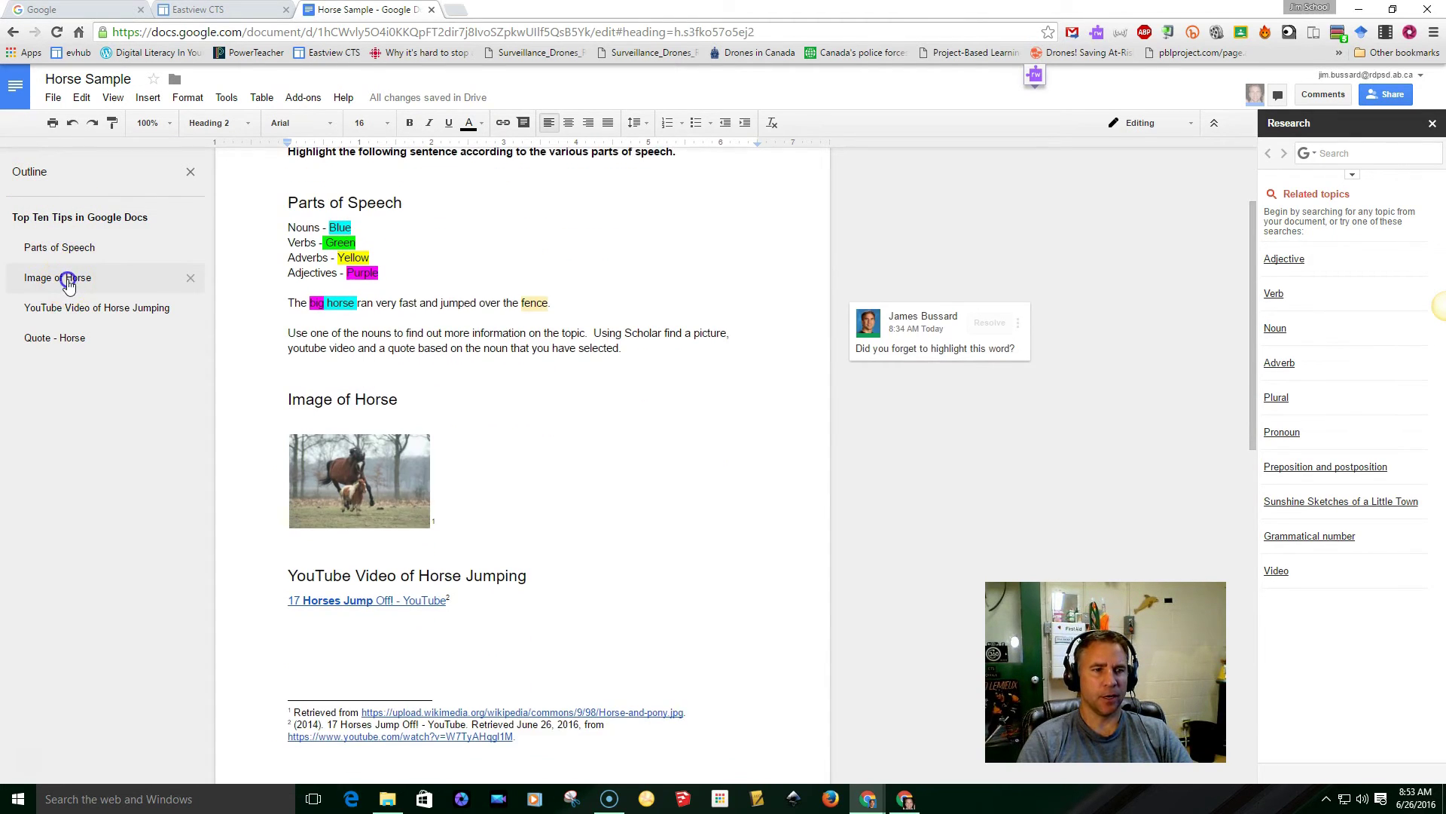
click(65, 283)
click(60, 308)
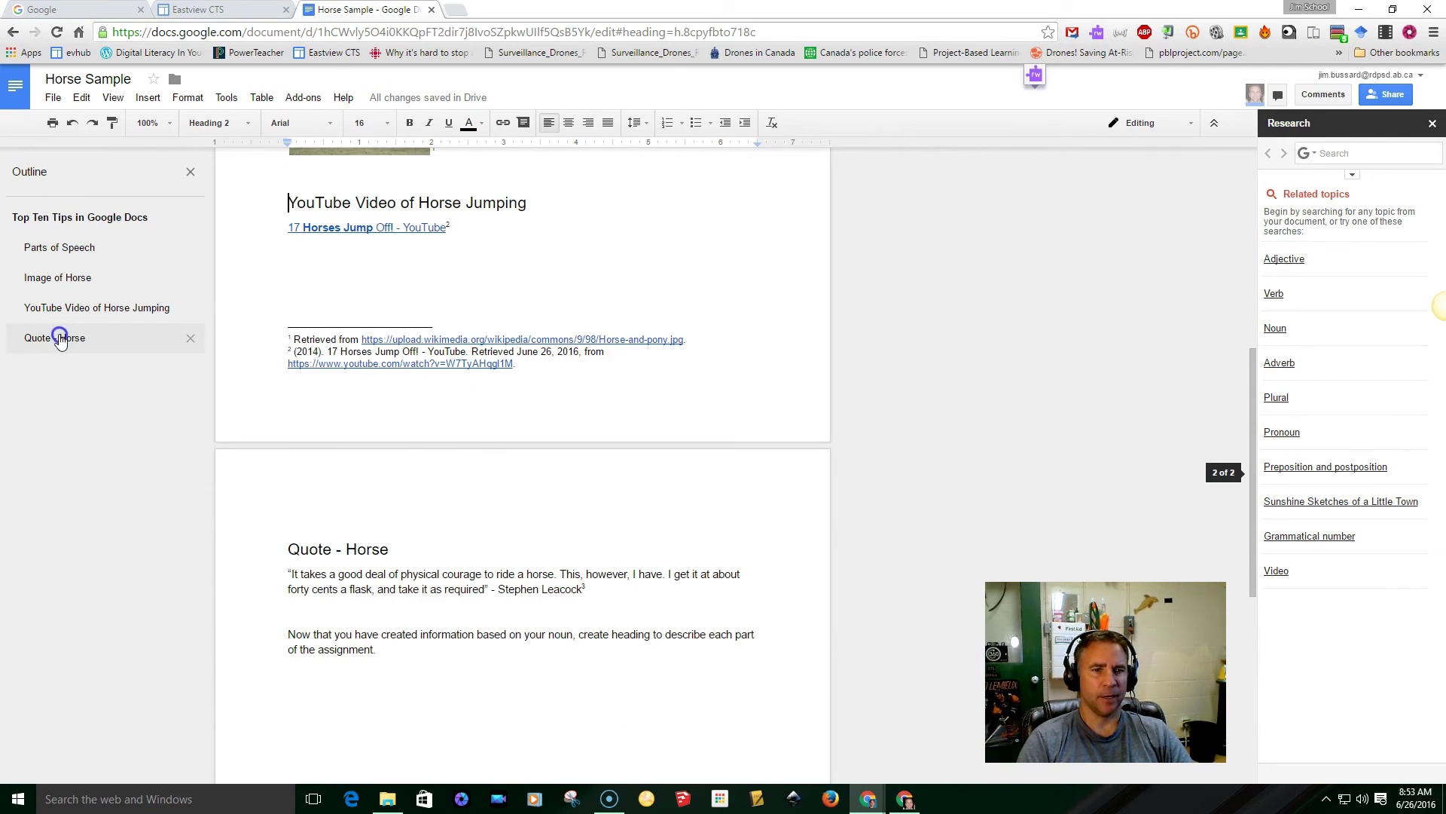
click(60, 338)
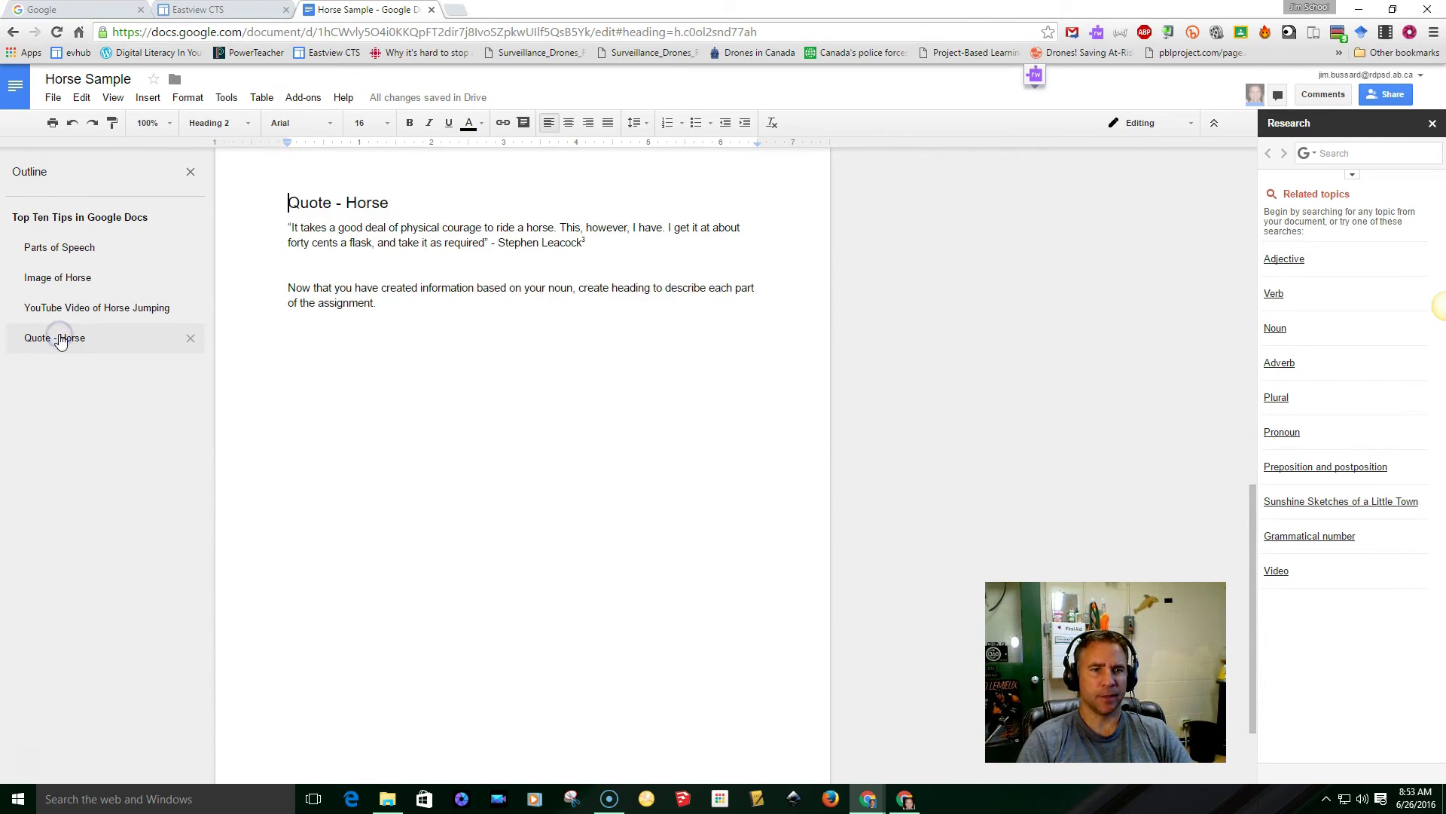
click(101, 215)
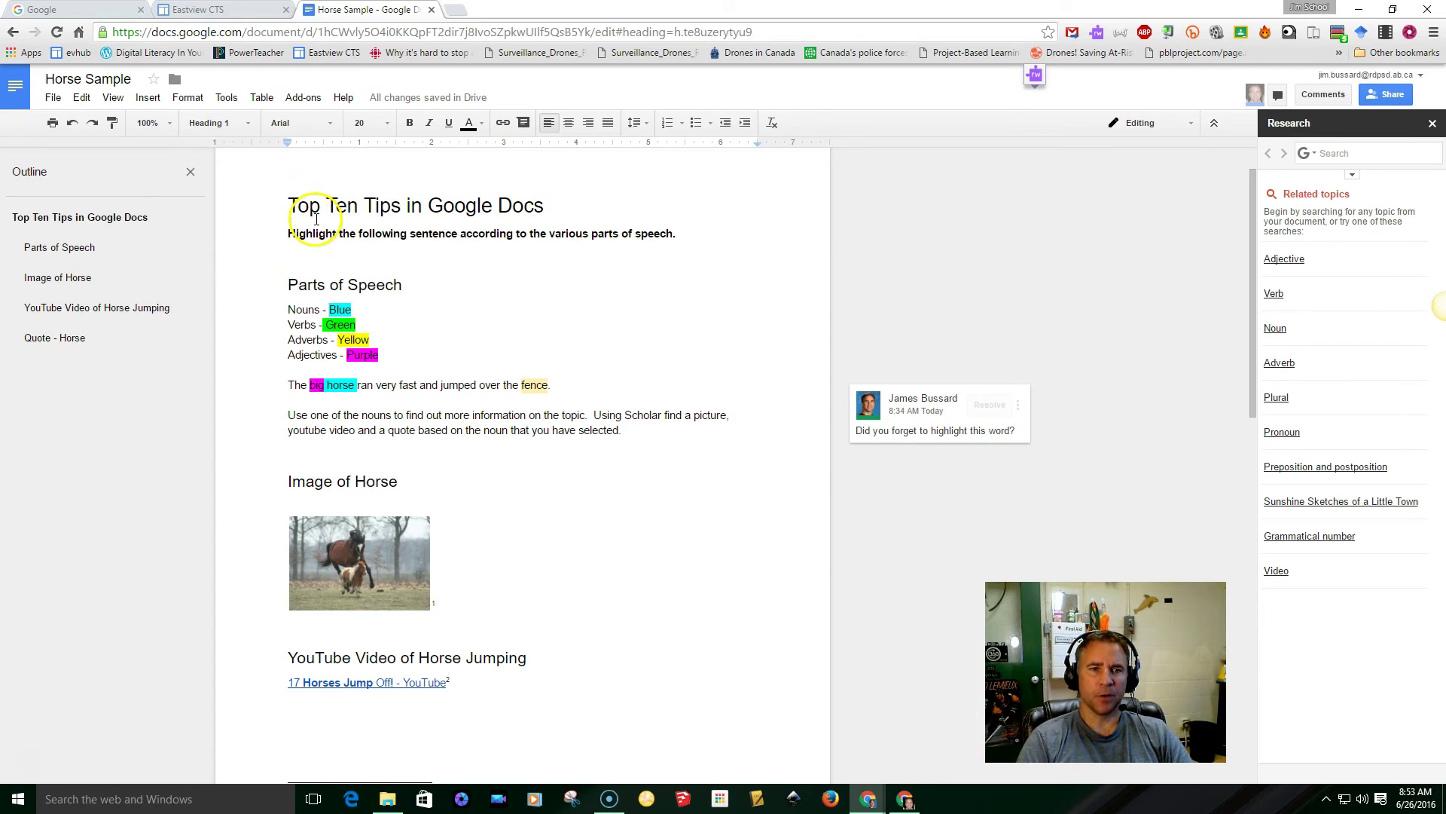
Step: Add a line below the Top Ten Tips in Google Docs title and insert a page break there
click(544, 205)
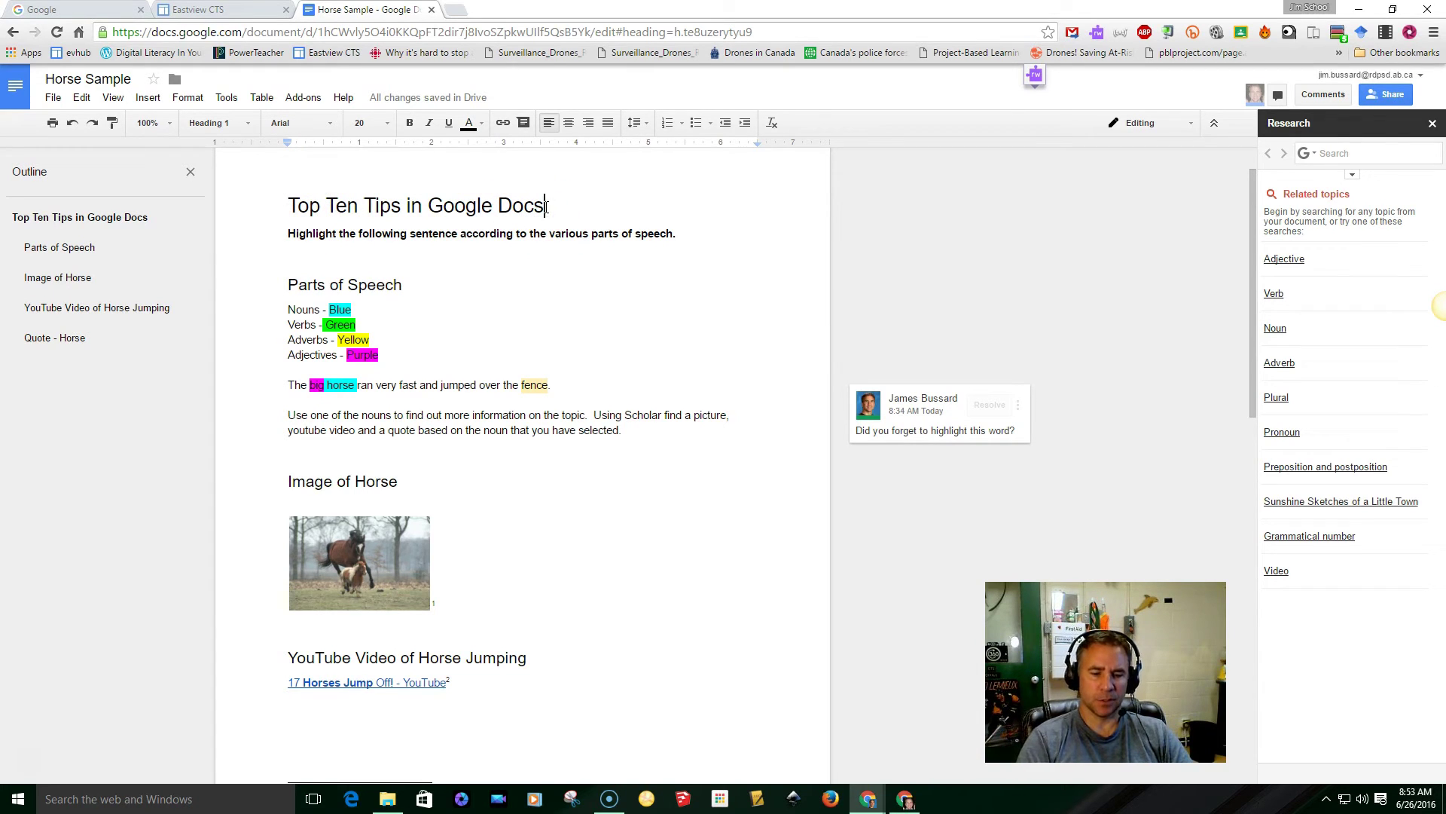
key(Return)
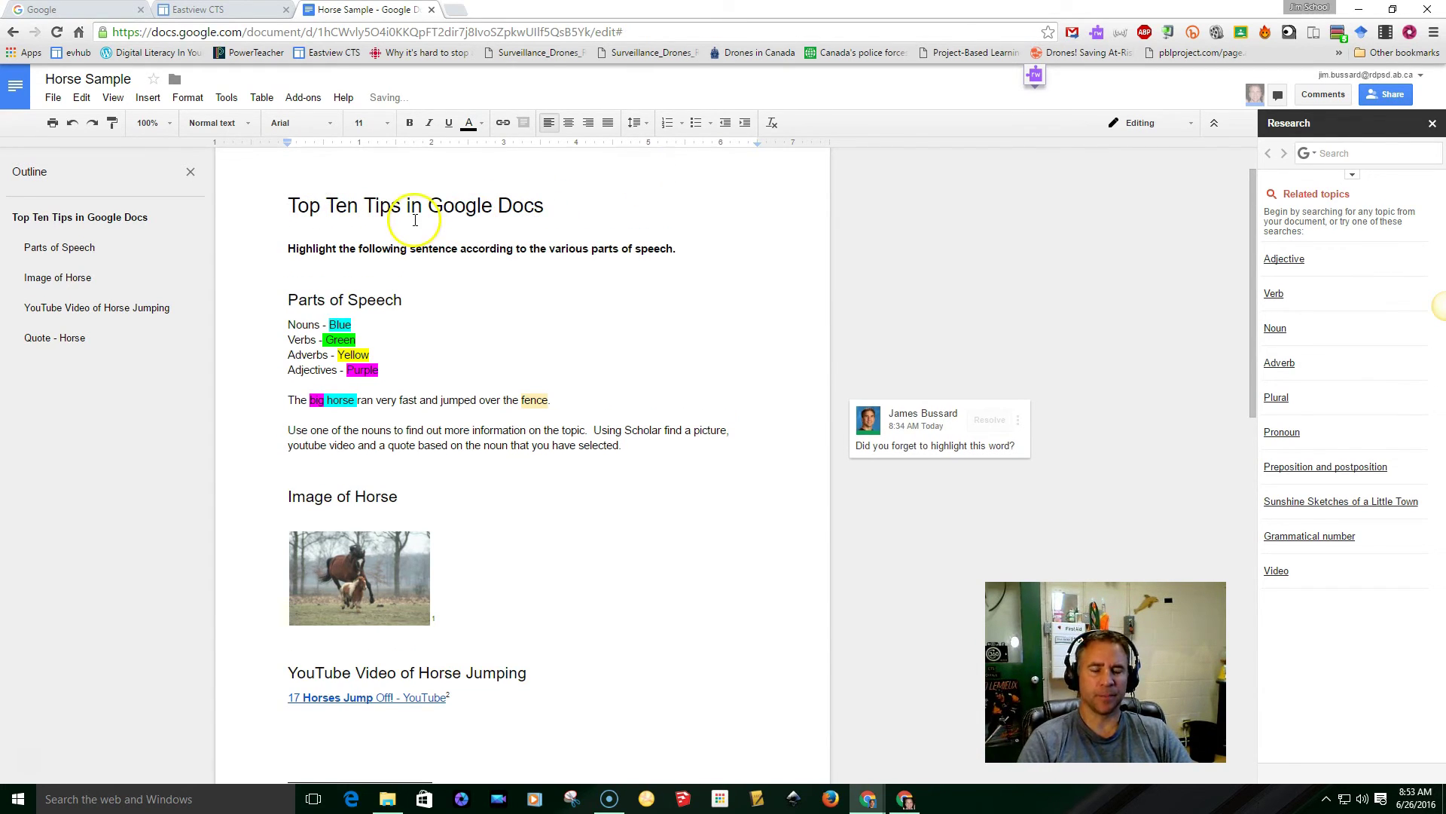
click(150, 98)
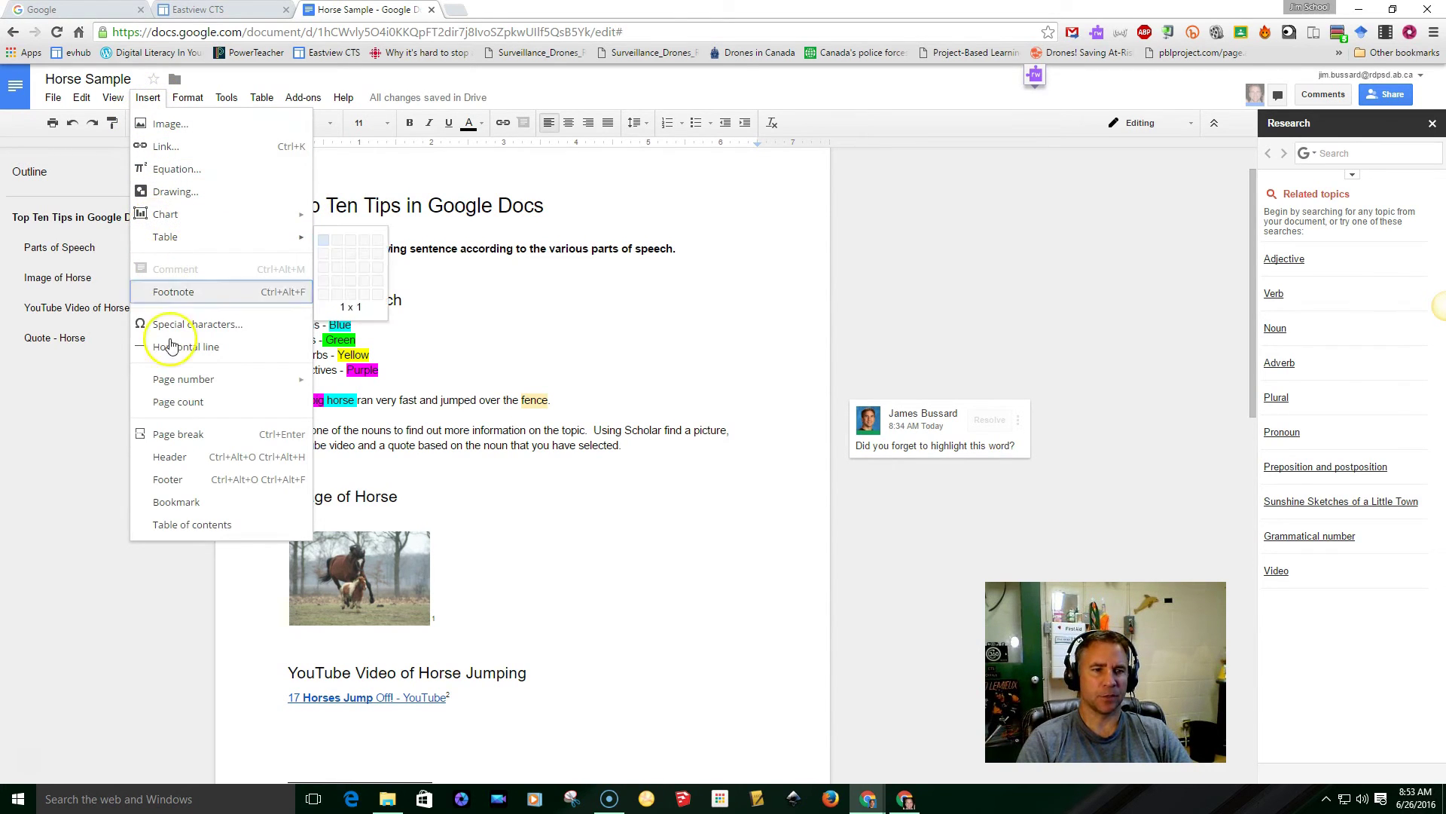
click(172, 437)
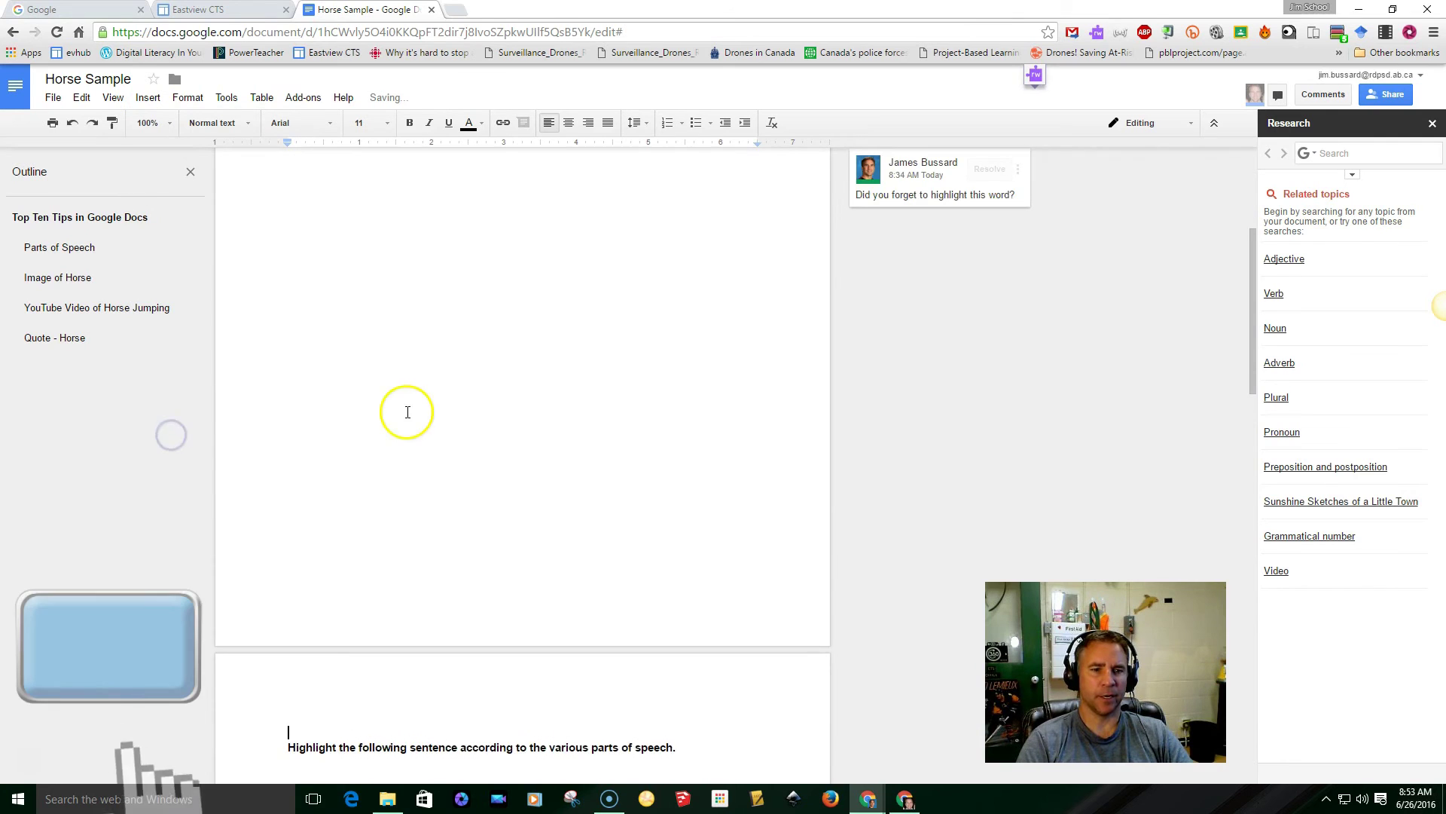
Step: Insert a table of contents below the title on the first page
scroll(511, 550, down, 9)
scroll(512, 550, up, 15)
scroll(513, 550, up, 3)
click(308, 307)
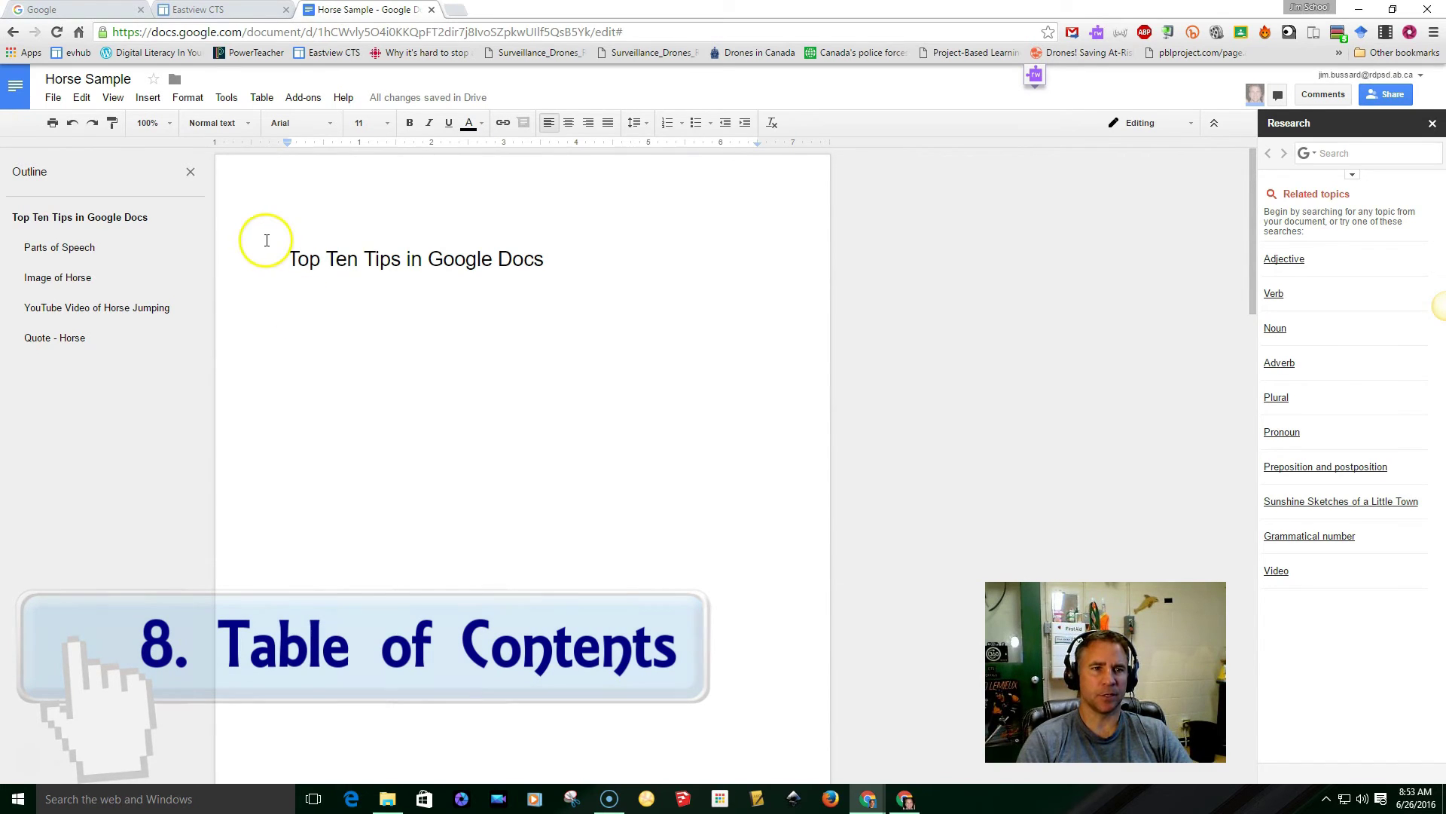
click(148, 98)
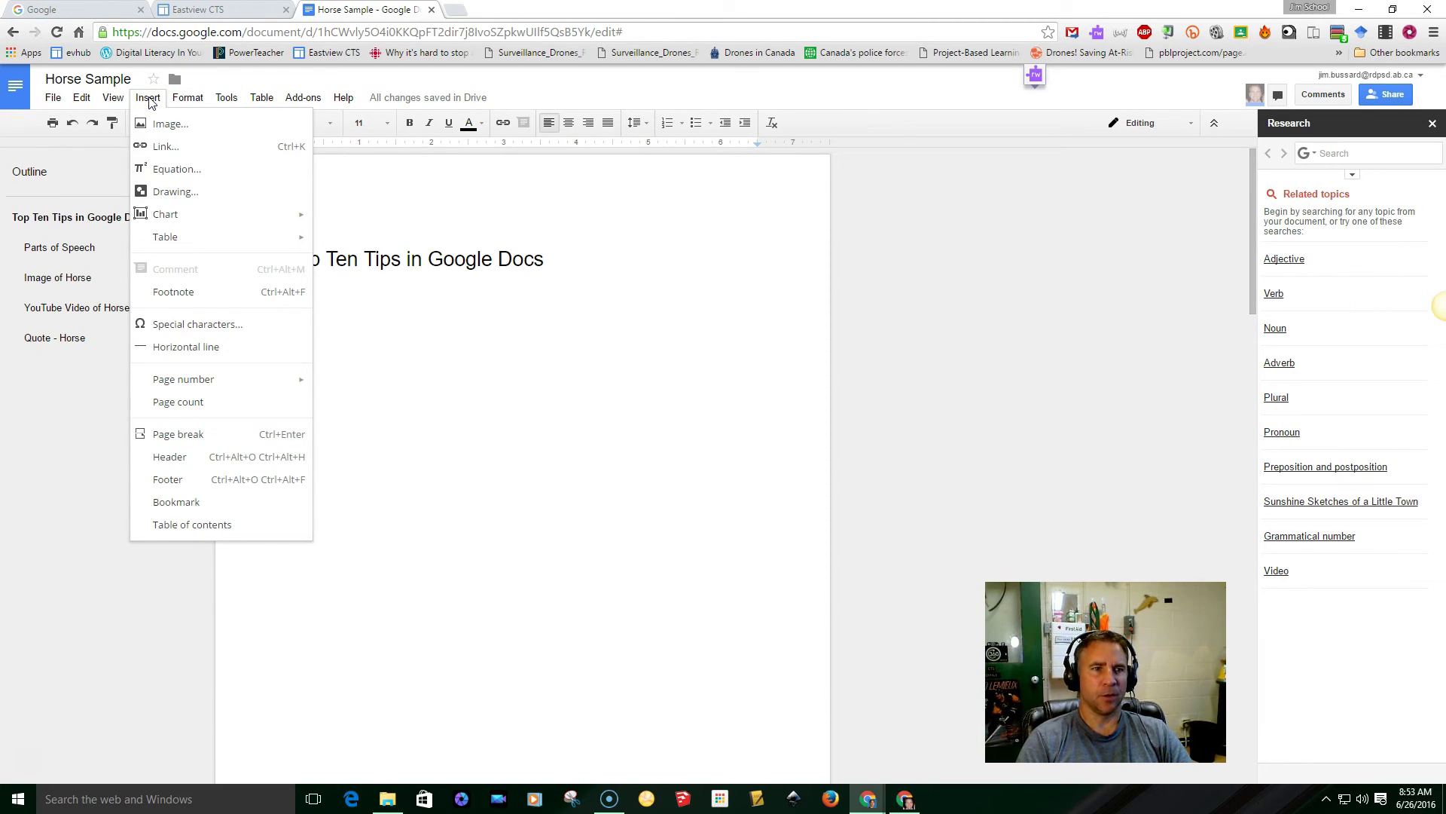
click(179, 520)
click(526, 457)
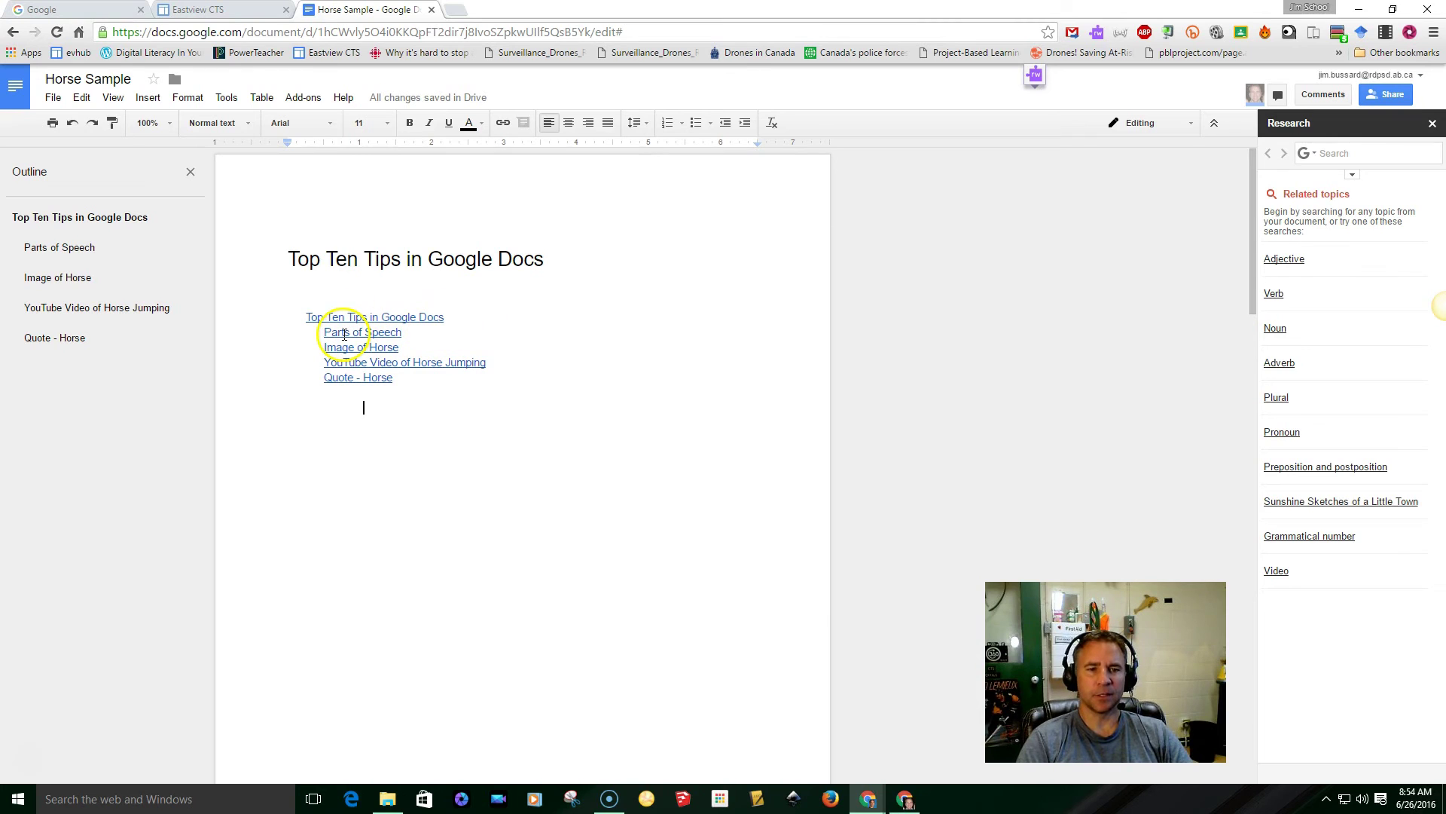
Step: Follow the Quote - Horse link in the table of contents to its section, and return to the first page
click(347, 379)
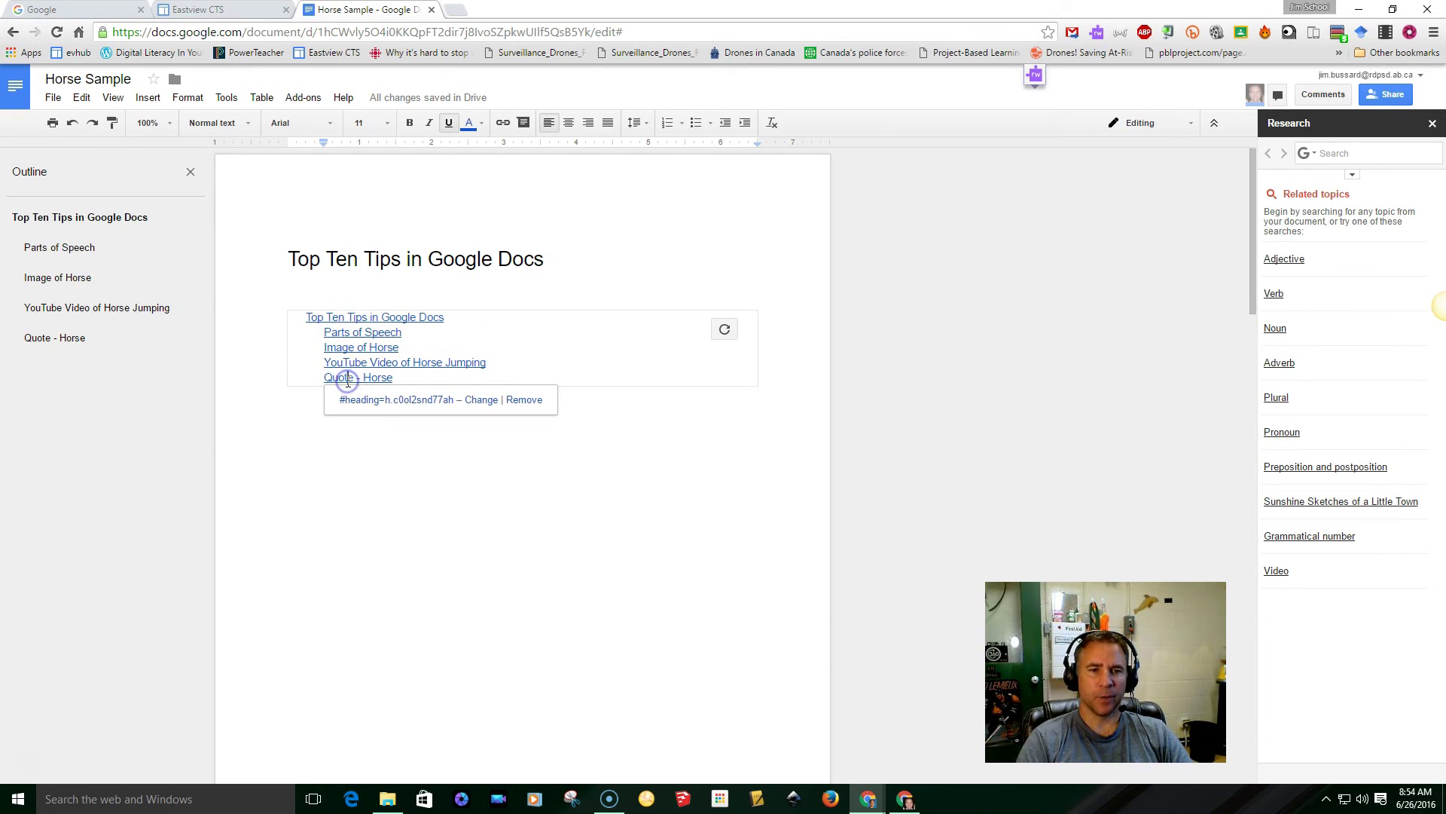
click(359, 400)
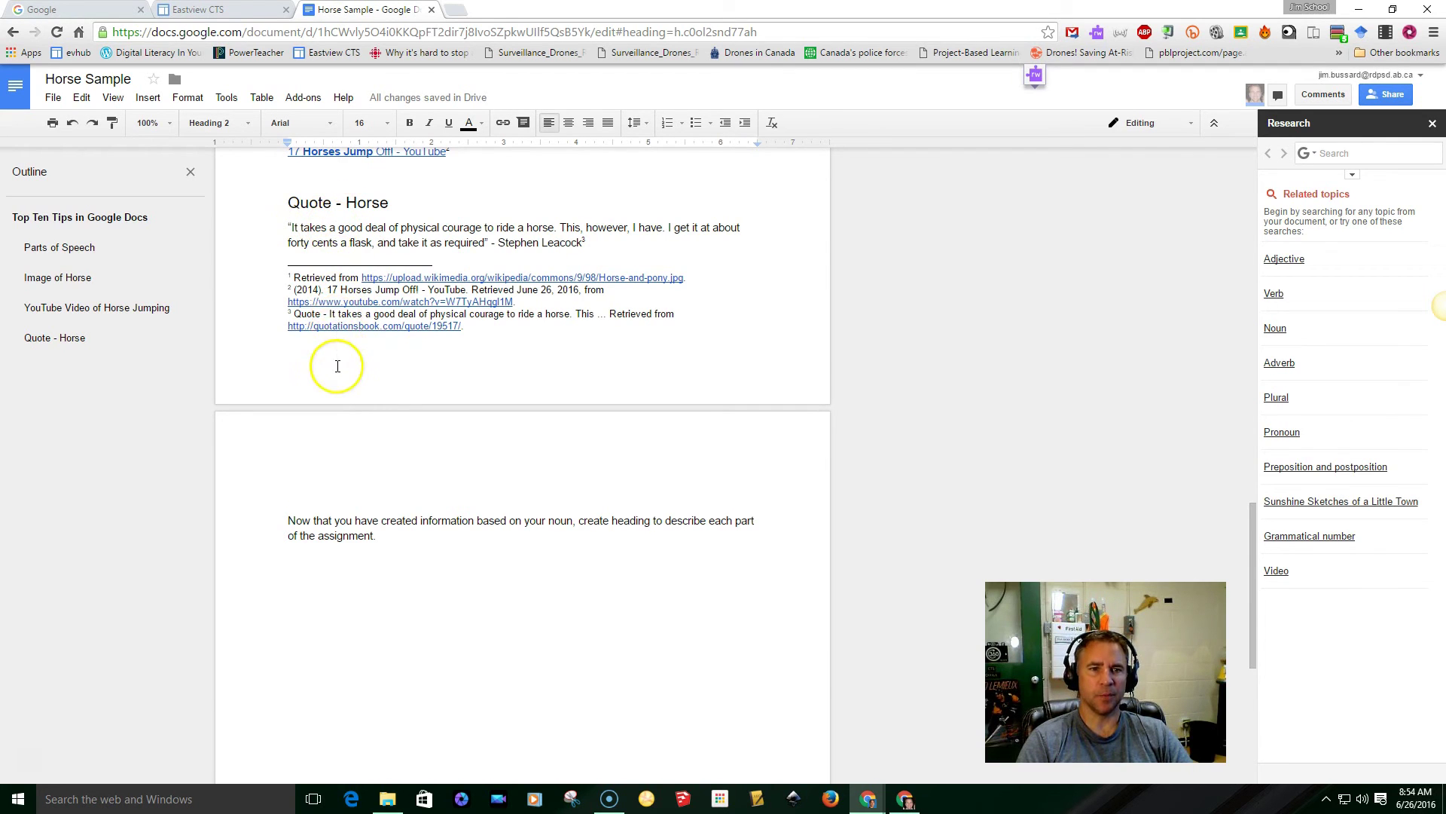
scroll(341, 354, up, 20)
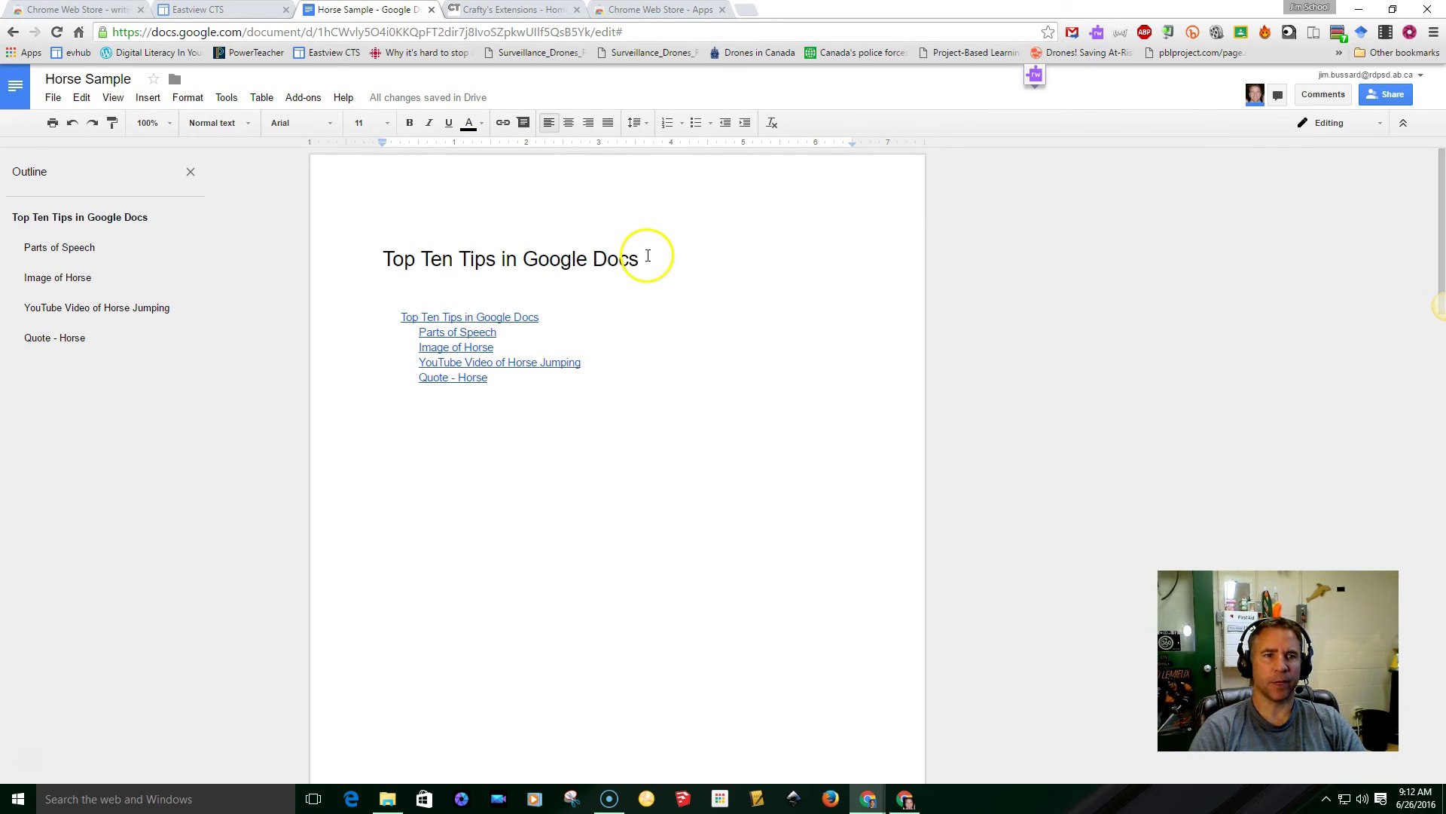
Step: Check the document's word count and close the results
click(227, 99)
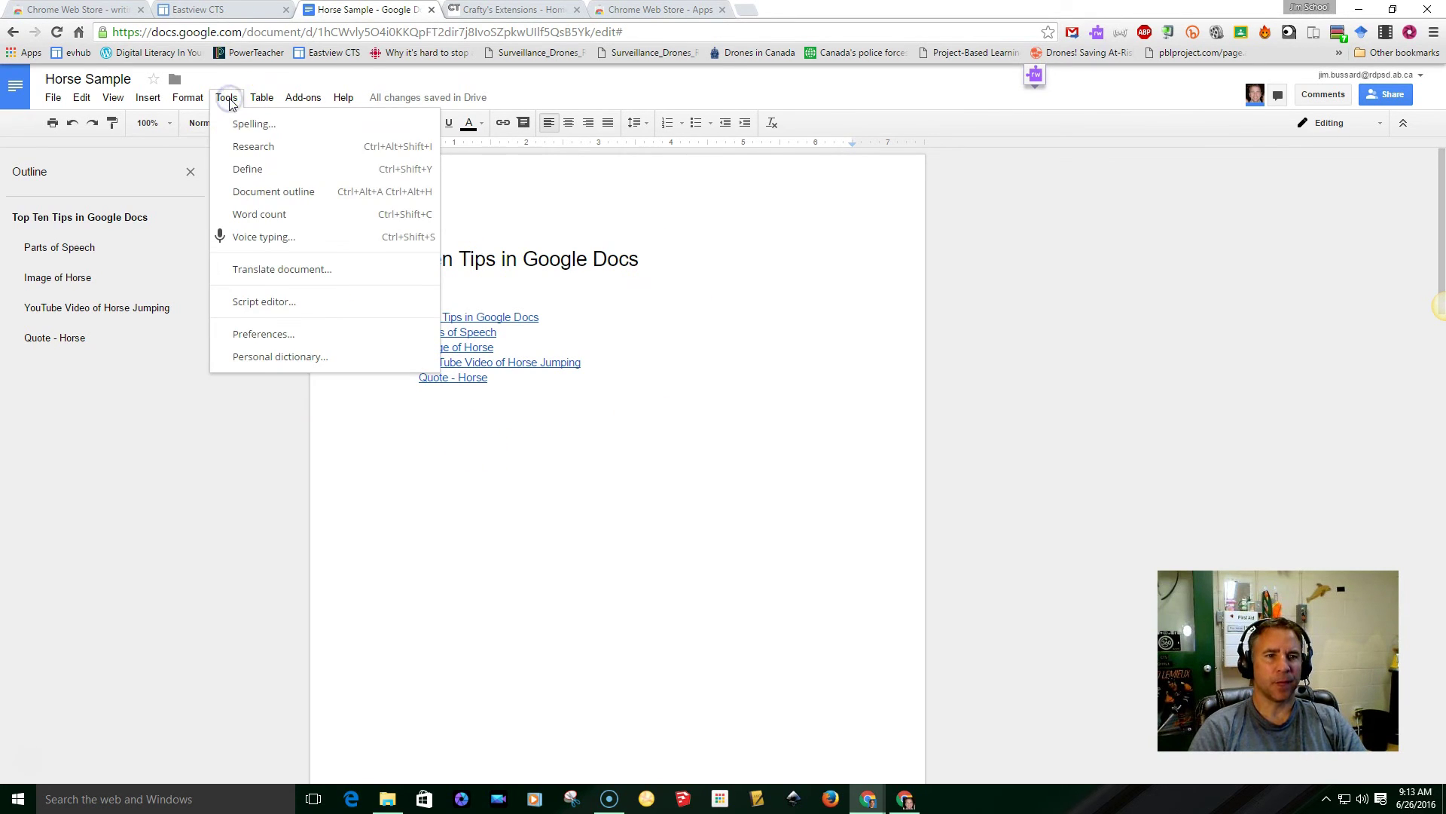
click(249, 216)
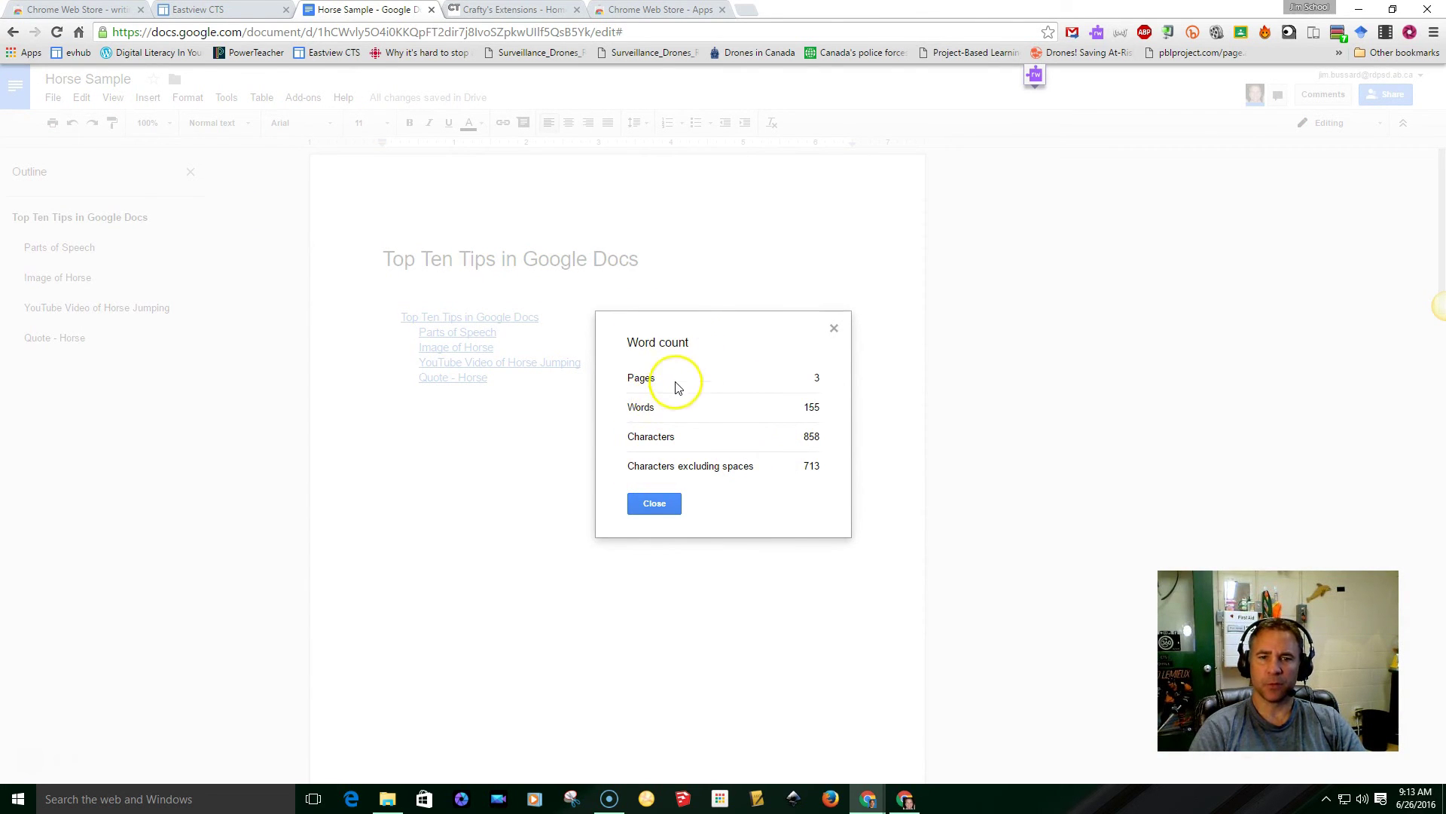
click(835, 330)
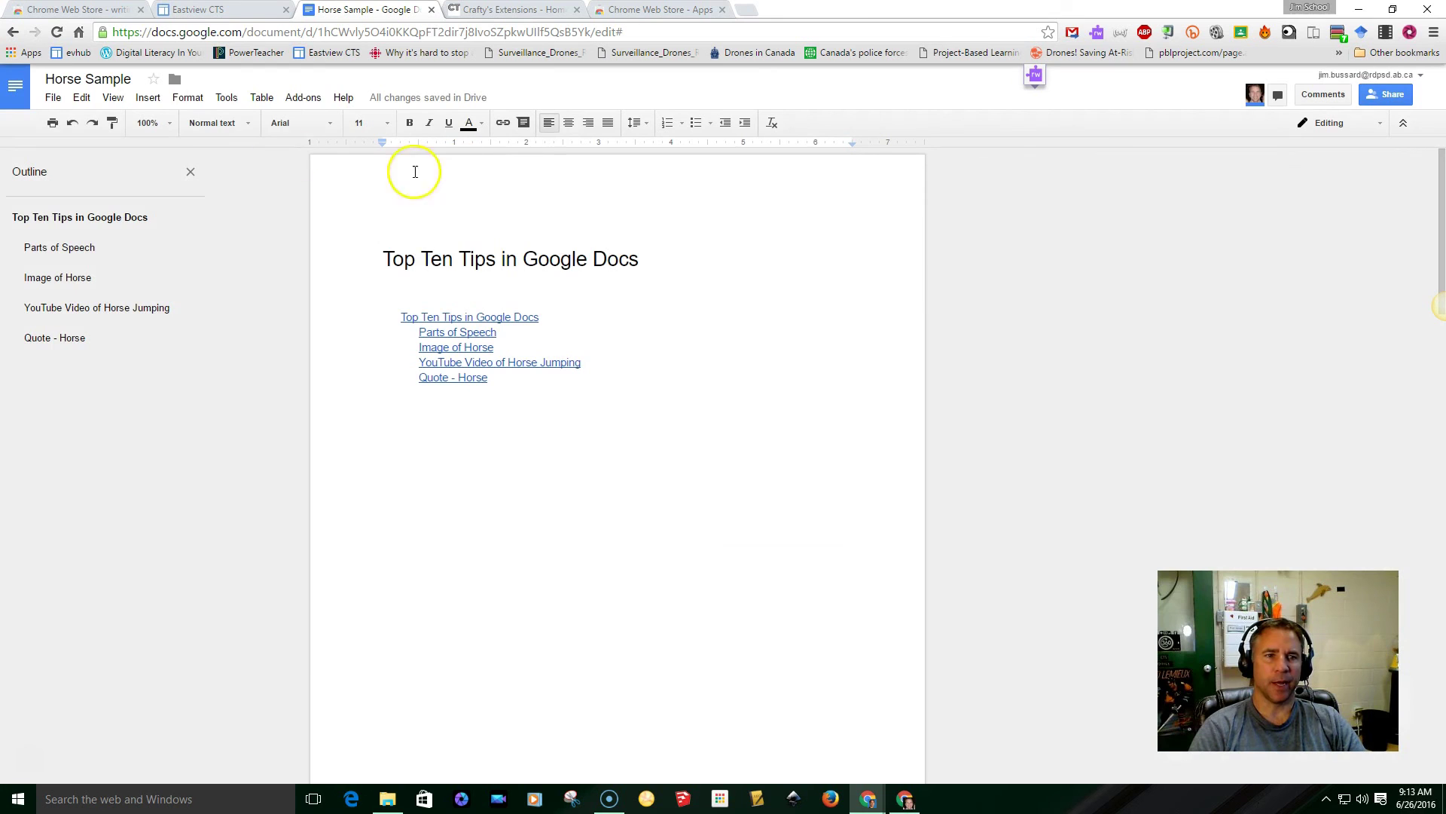
click(226, 97)
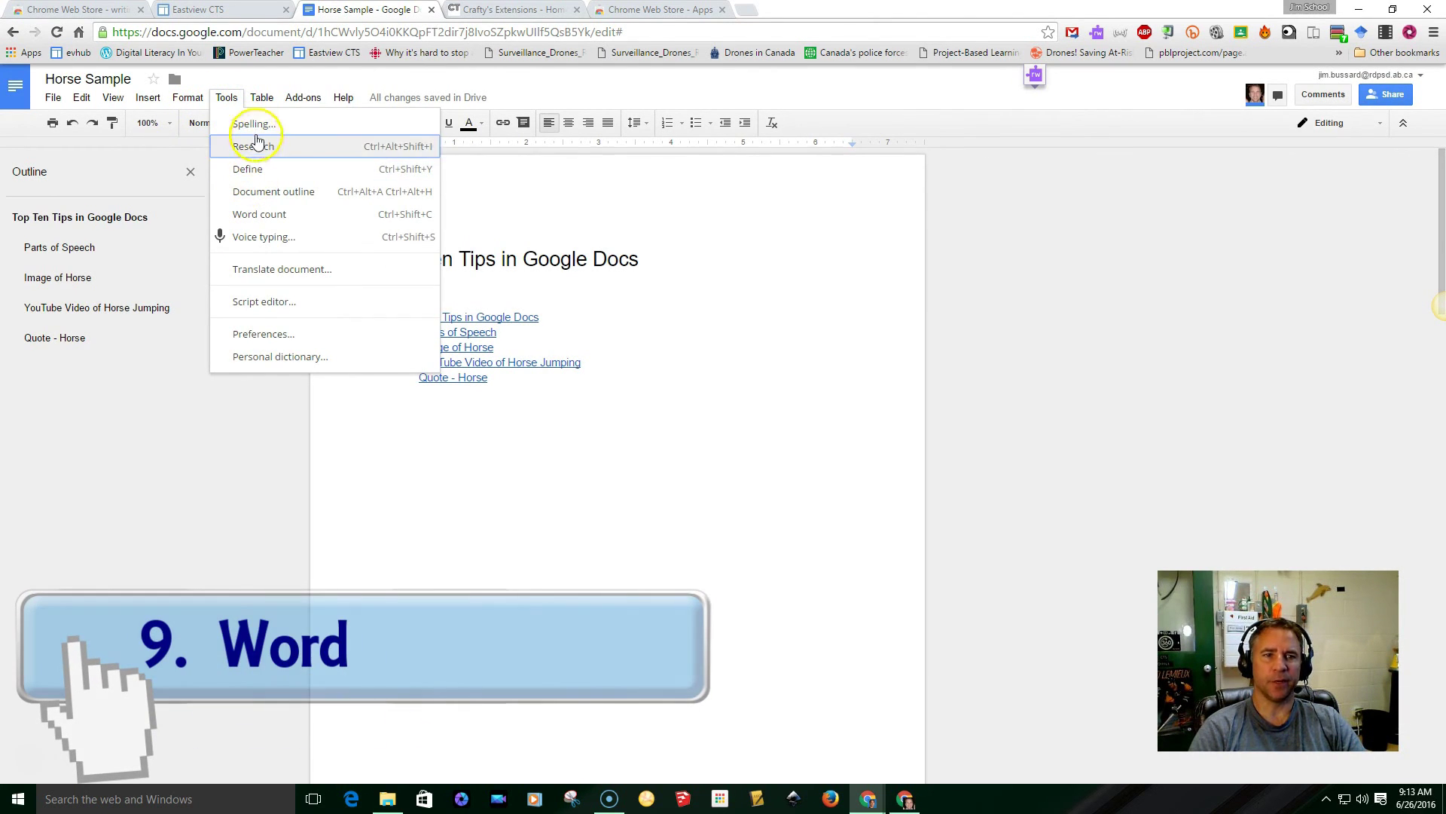
click(229, 99)
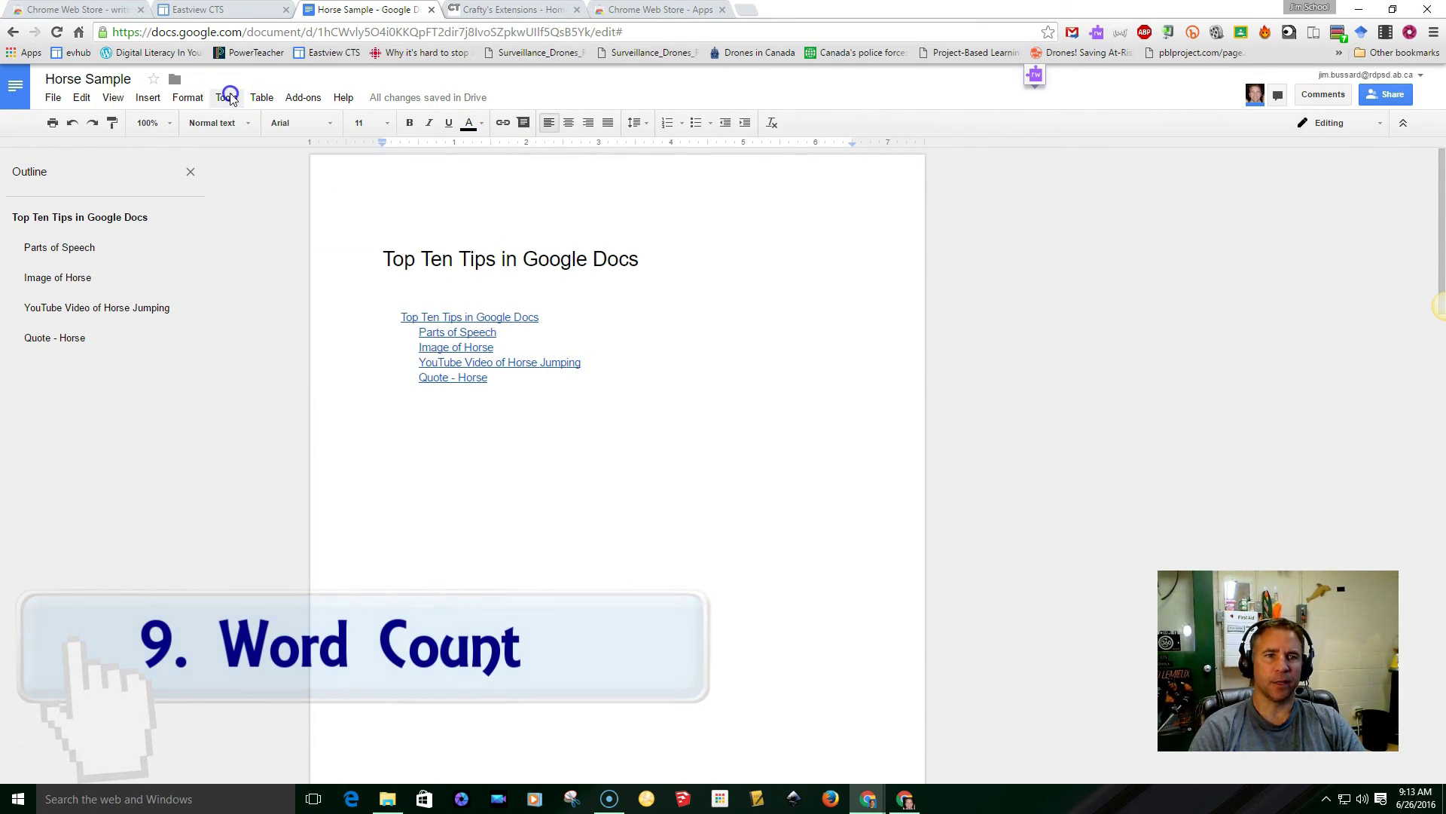
Step: Open the add-ons gallery and browse the available add-ons, including Lucidchart Diagrams, EasyBib Bibliography Creator and Speech Recognition
click(306, 99)
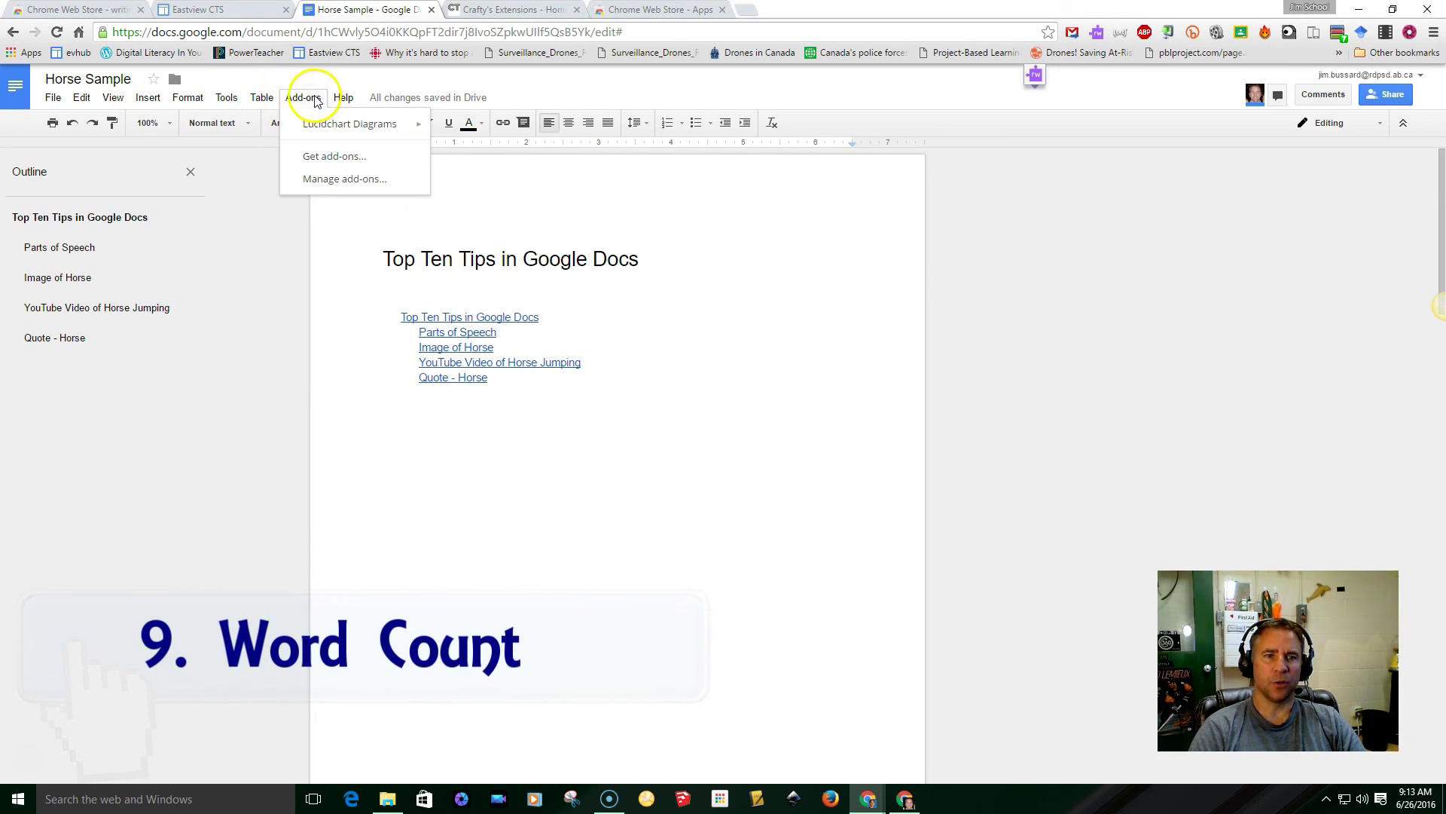
click(330, 159)
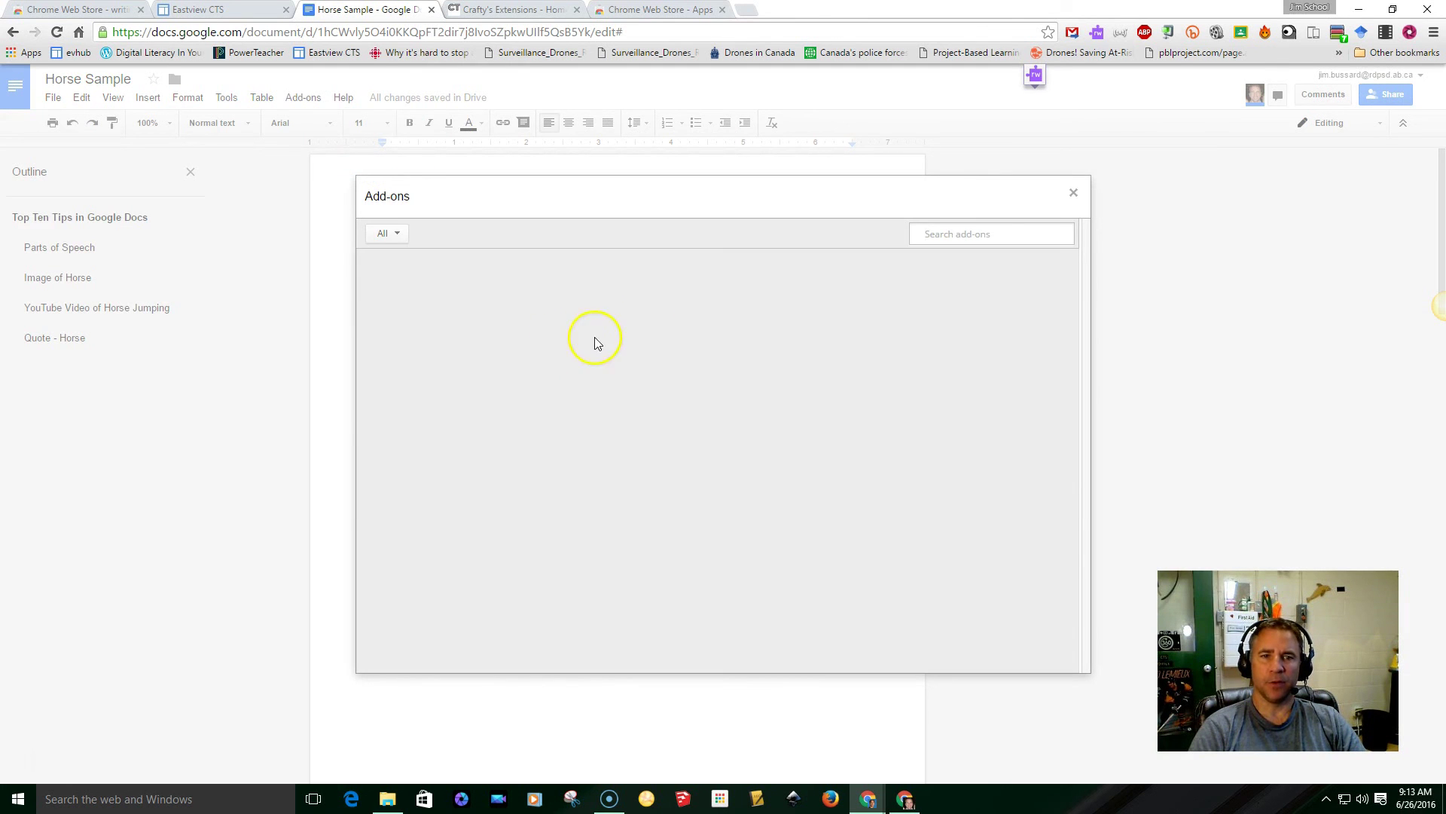
scroll(756, 345, down, 5)
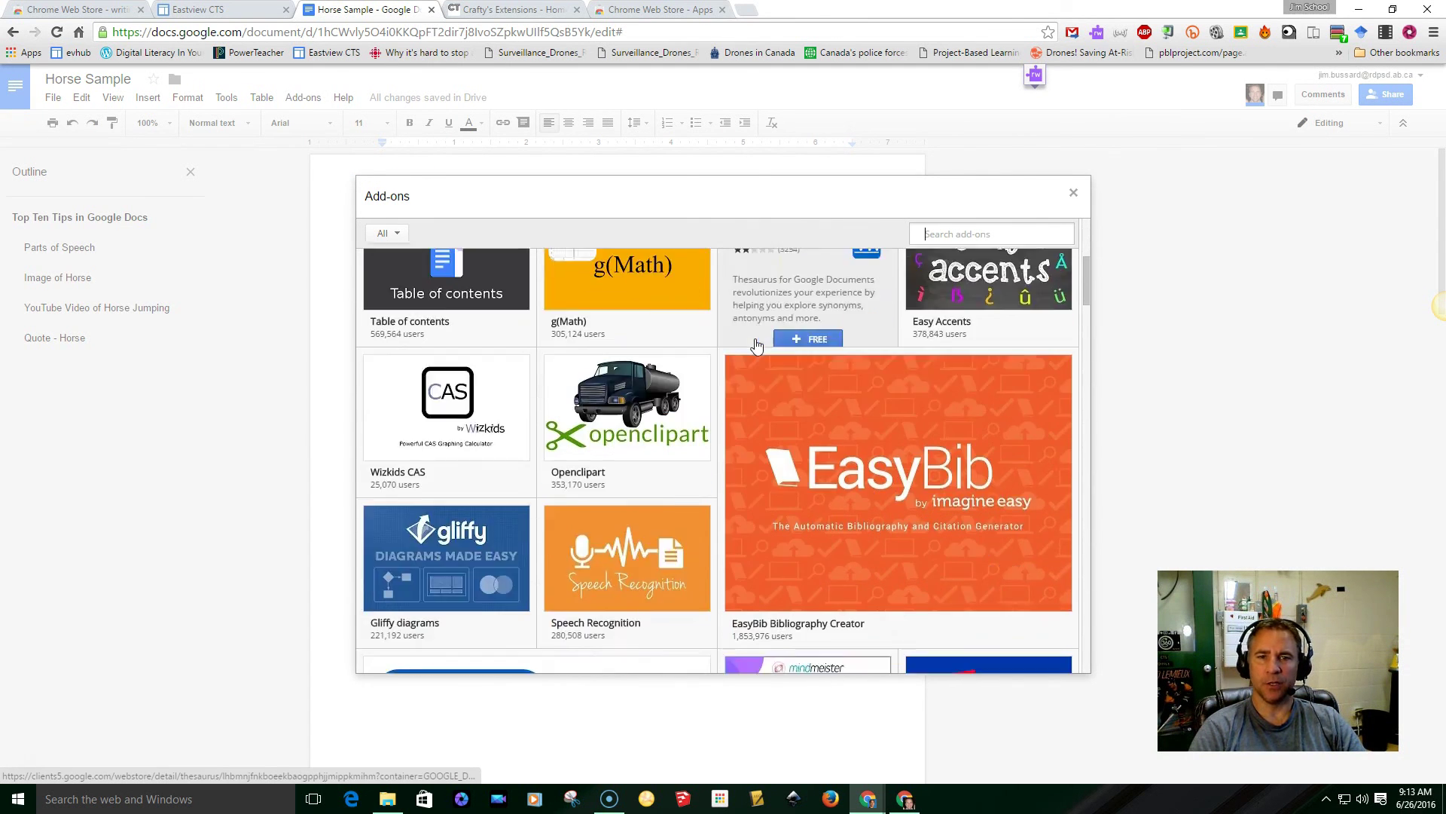
scroll(756, 345, down, 6)
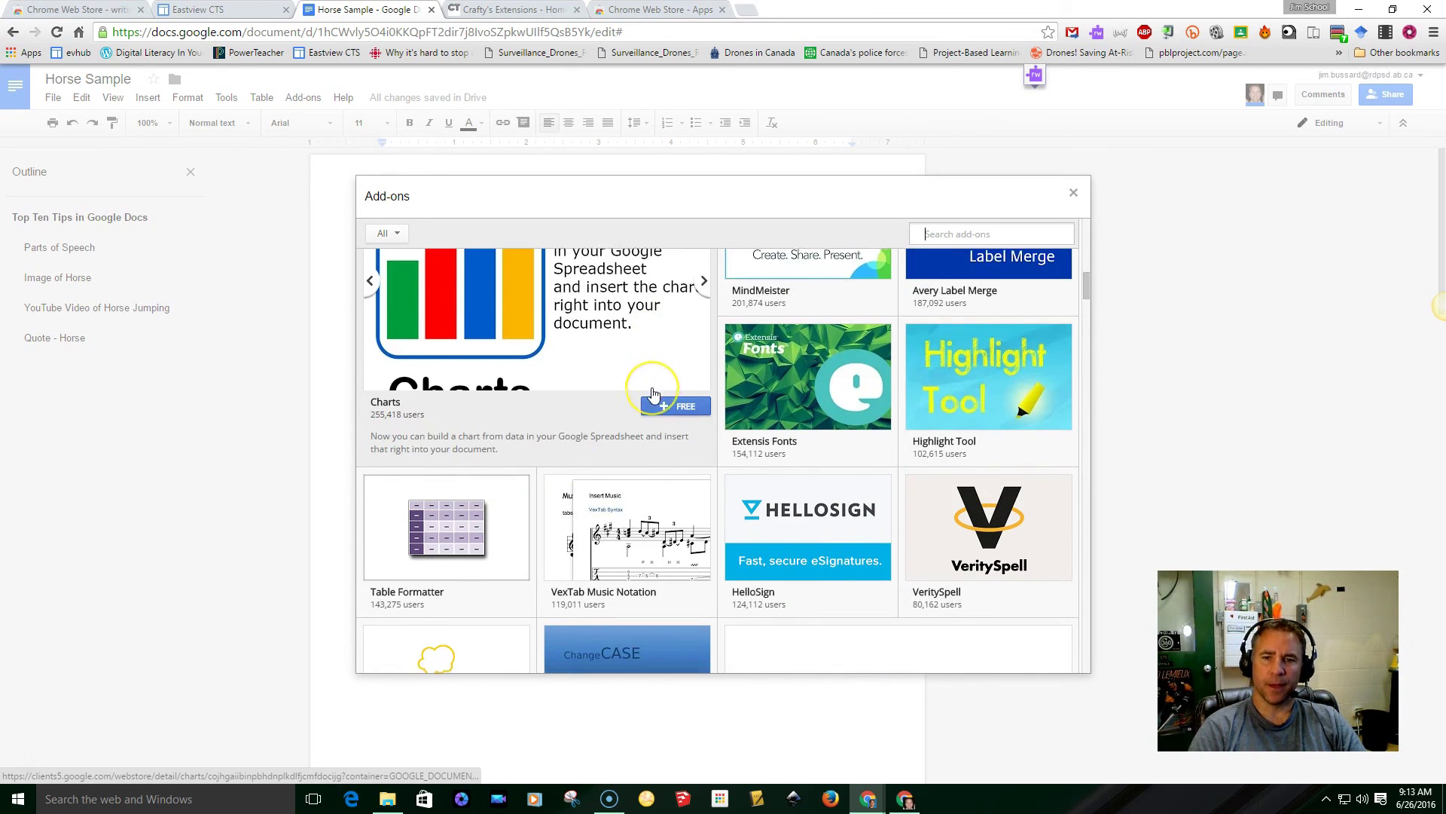
scroll(653, 395, down, 7)
scroll(645, 445, up, 5)
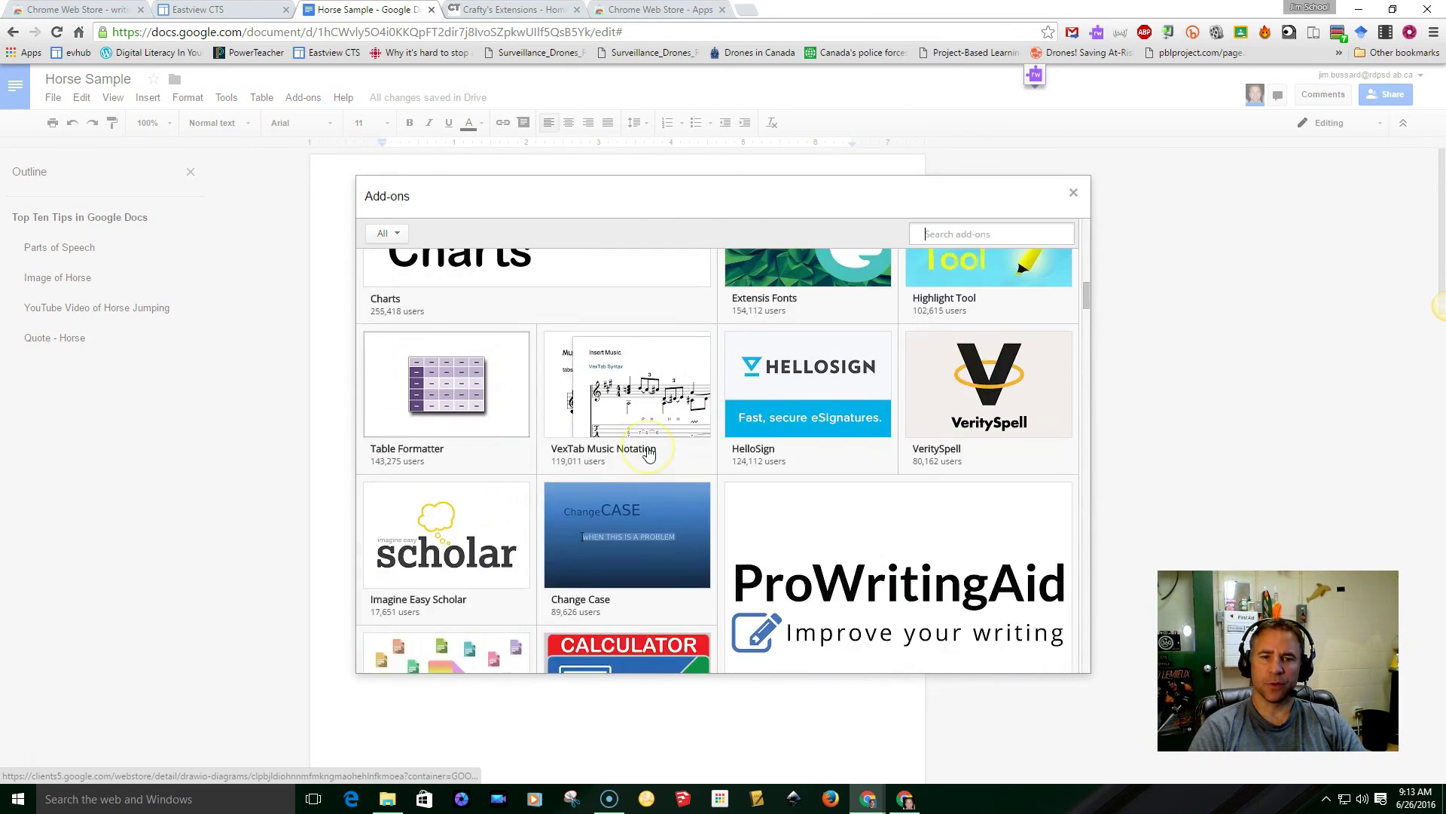
scroll(649, 450, up, 10)
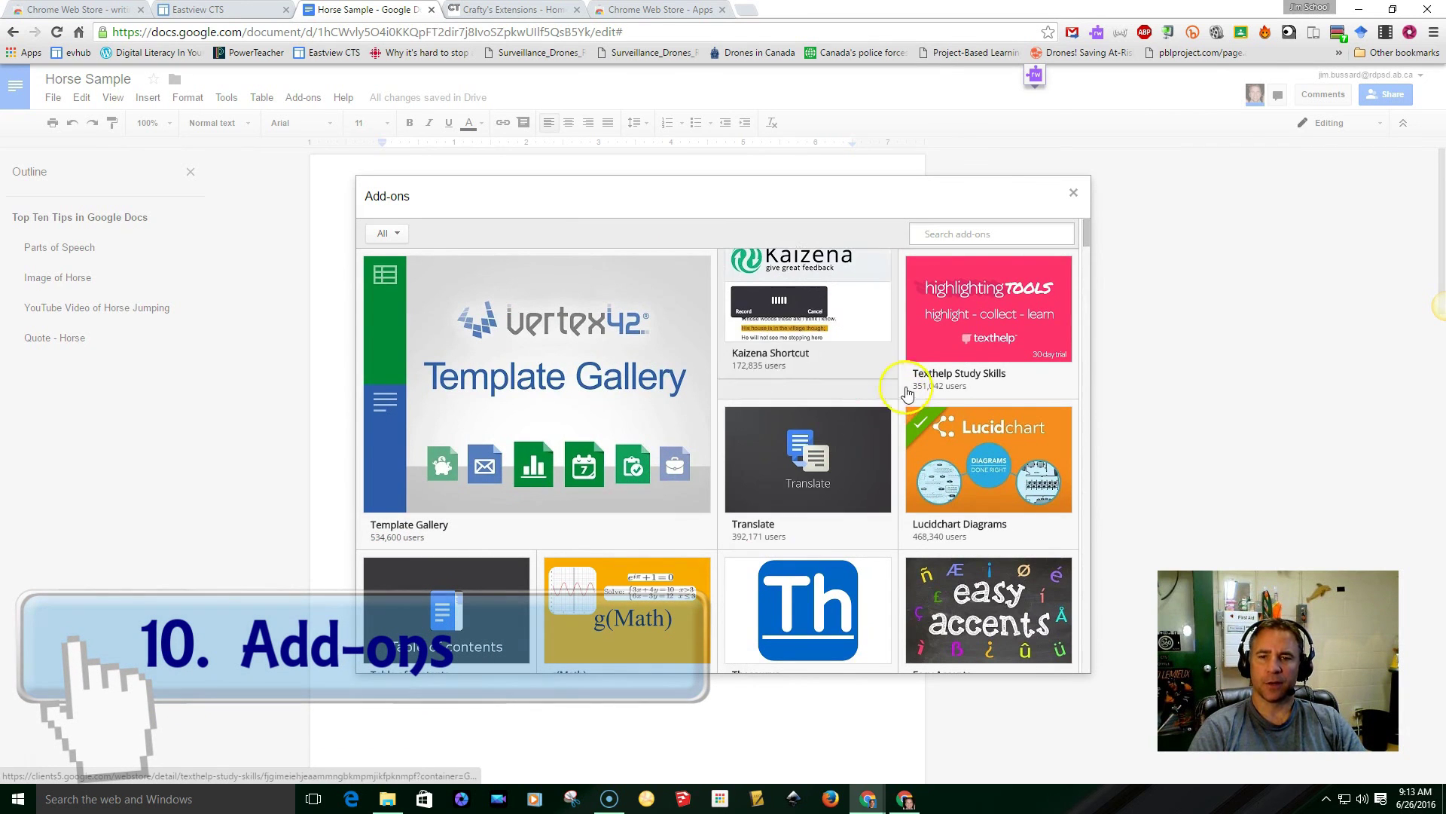
mouse_move(962, 459)
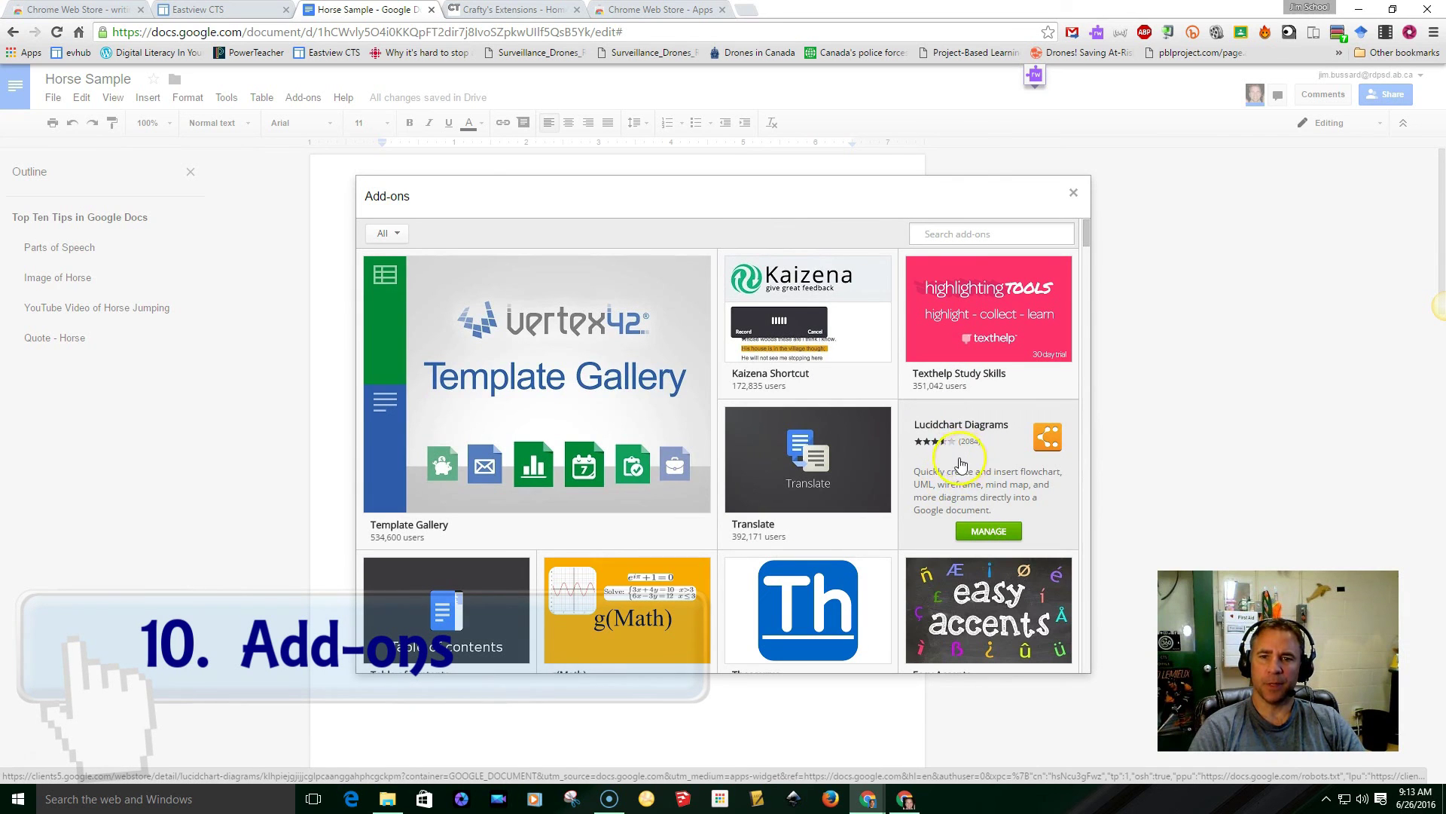
scroll(765, 365, down, 5)
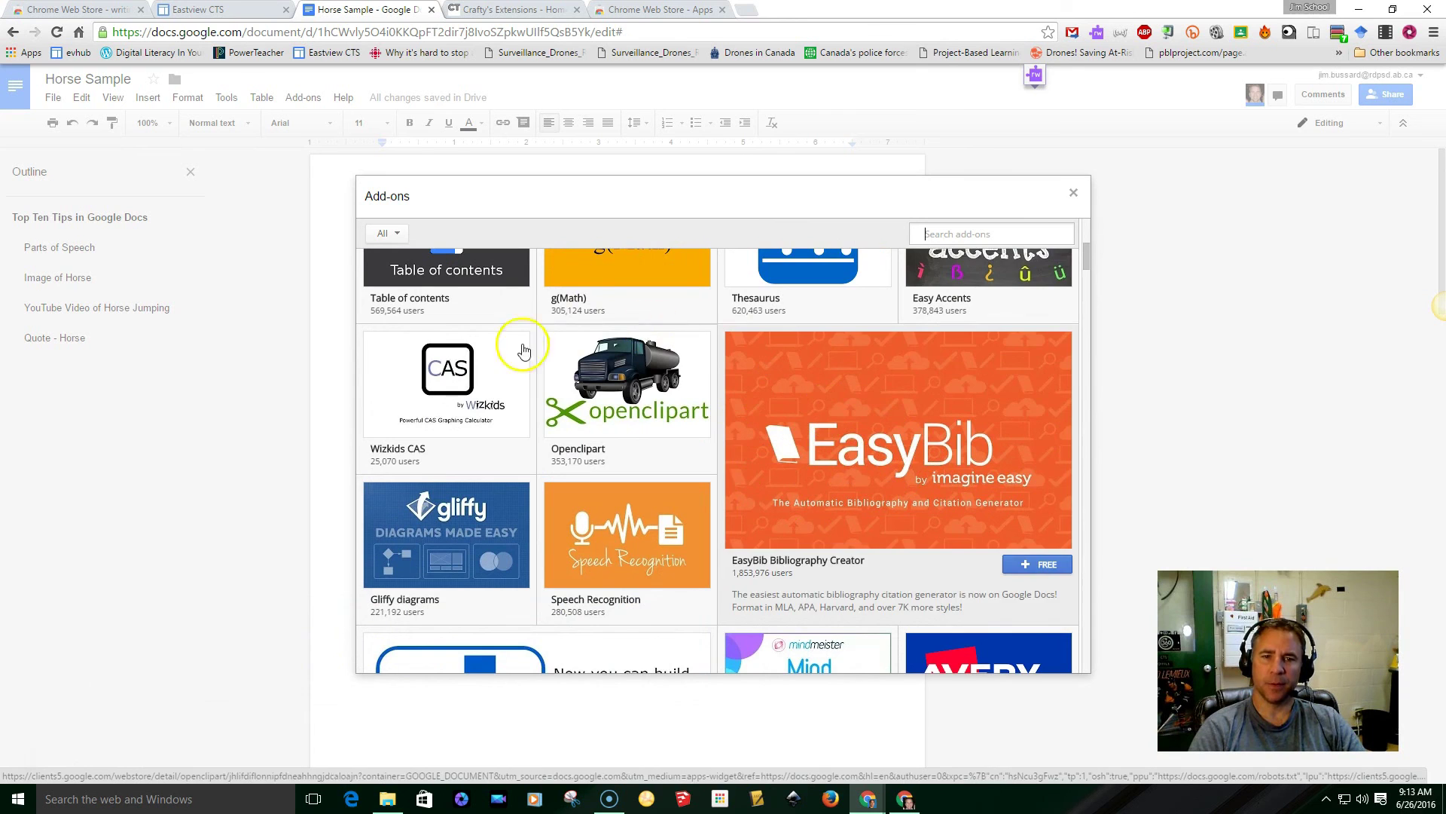
scroll(542, 377, down, 3)
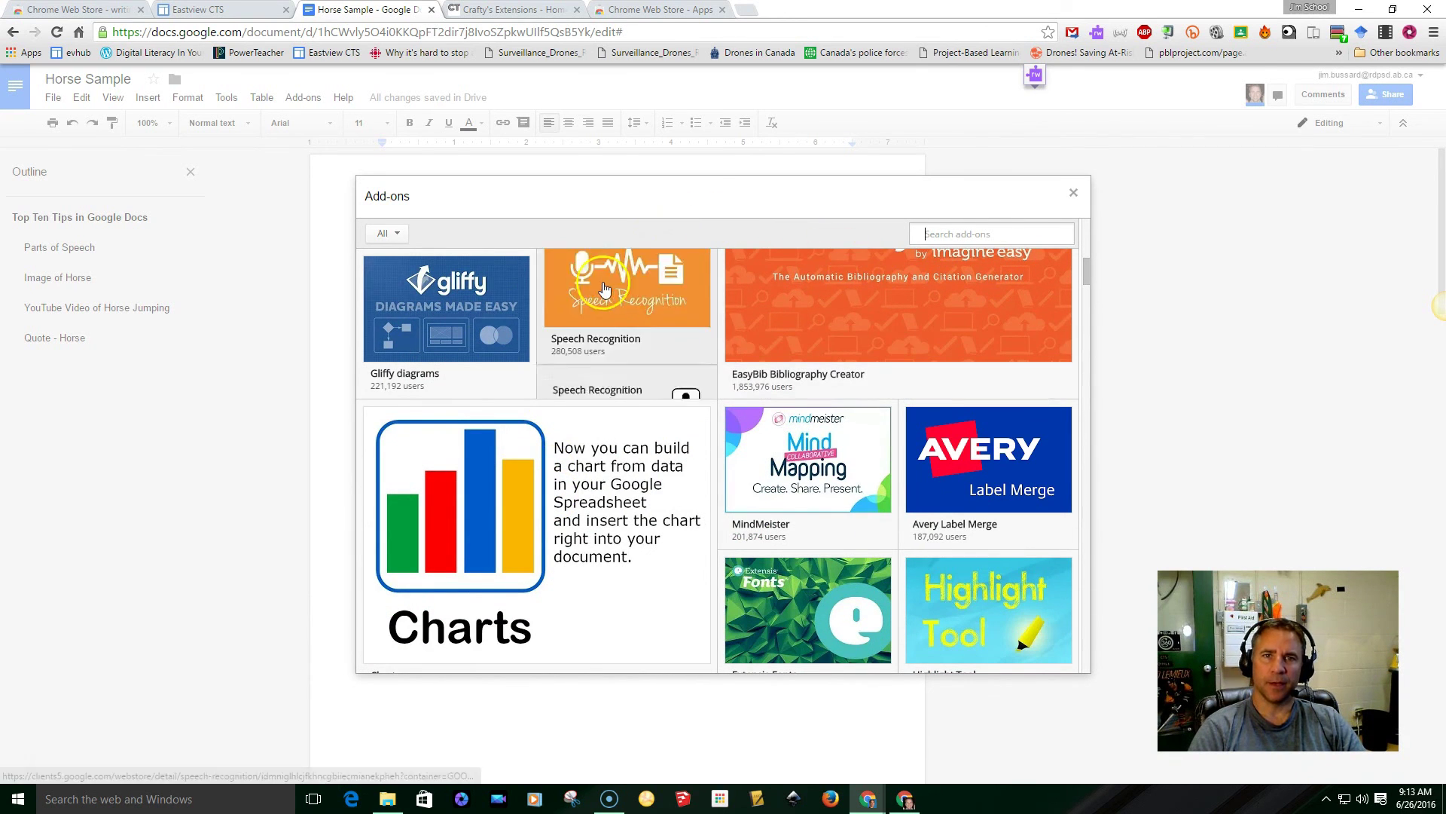
scroll(576, 317, up, 3)
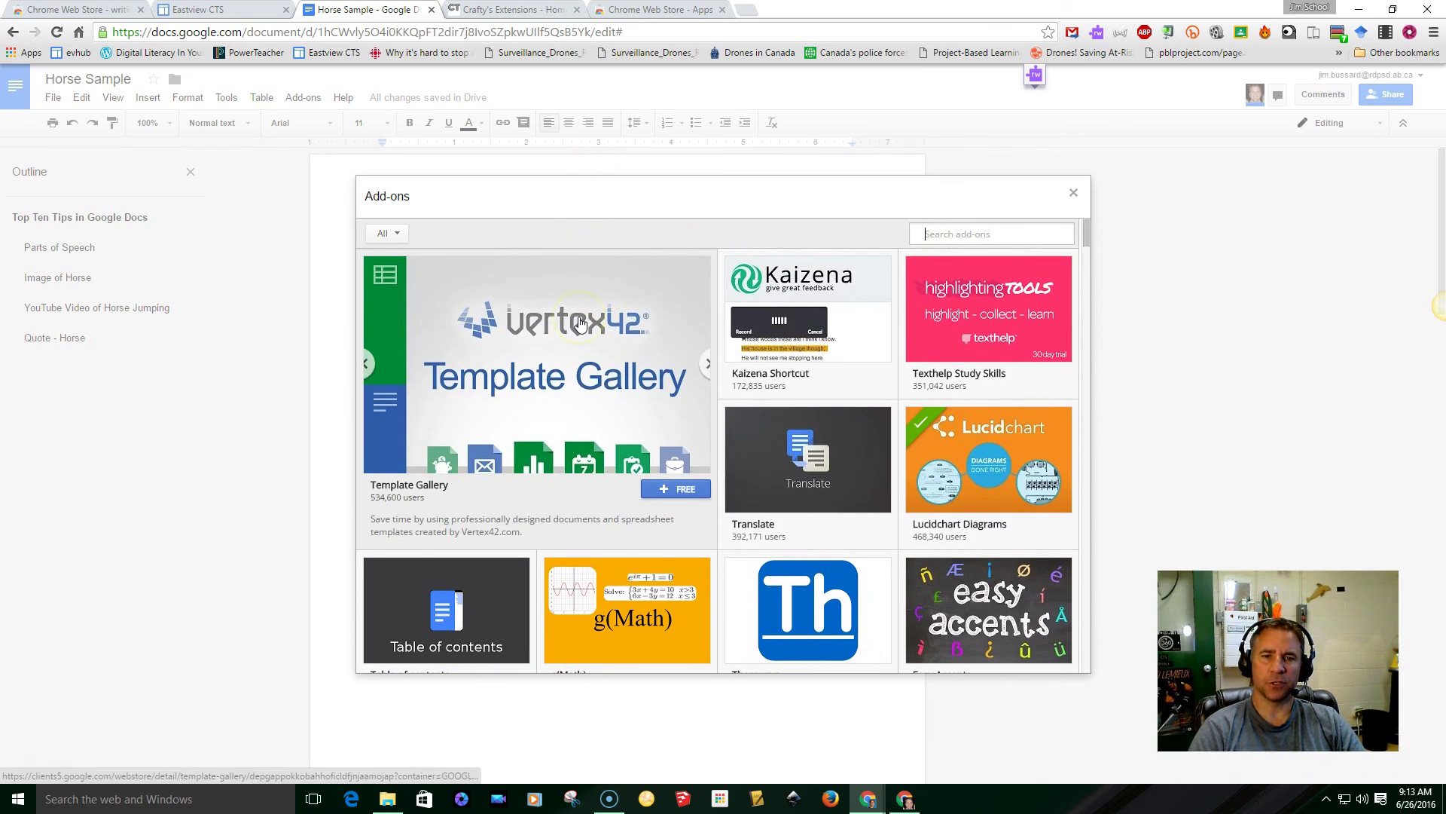